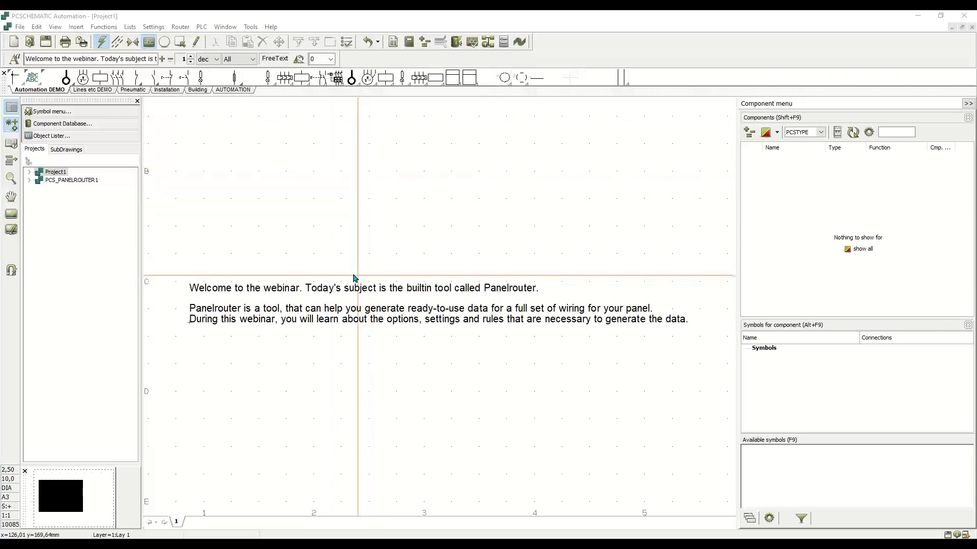
Bring up the PCS_PANELROUTER1 project and view the DEMO project folder without opening another file
{"action": "double_click", "coordinate": [69, 181]}
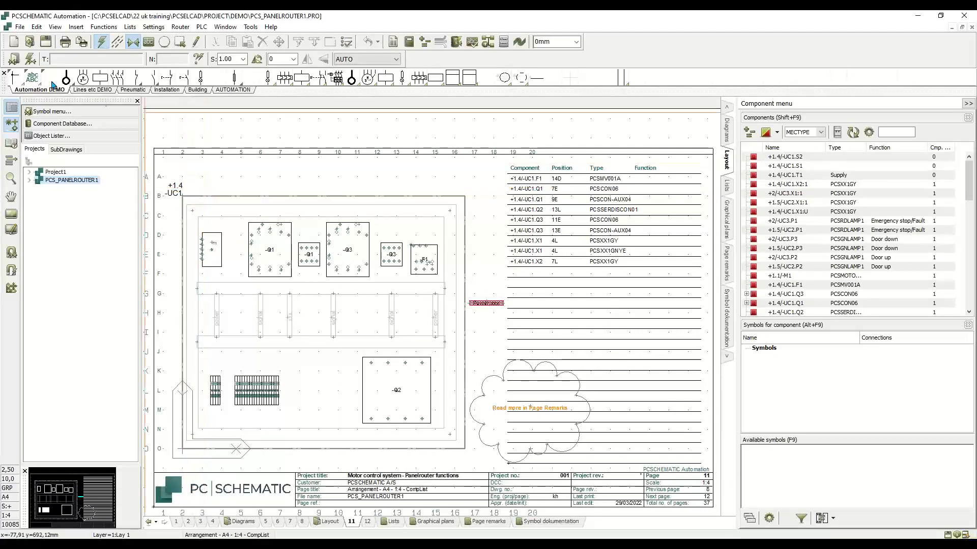
{"action": "left_click", "coordinate": [30, 42]}
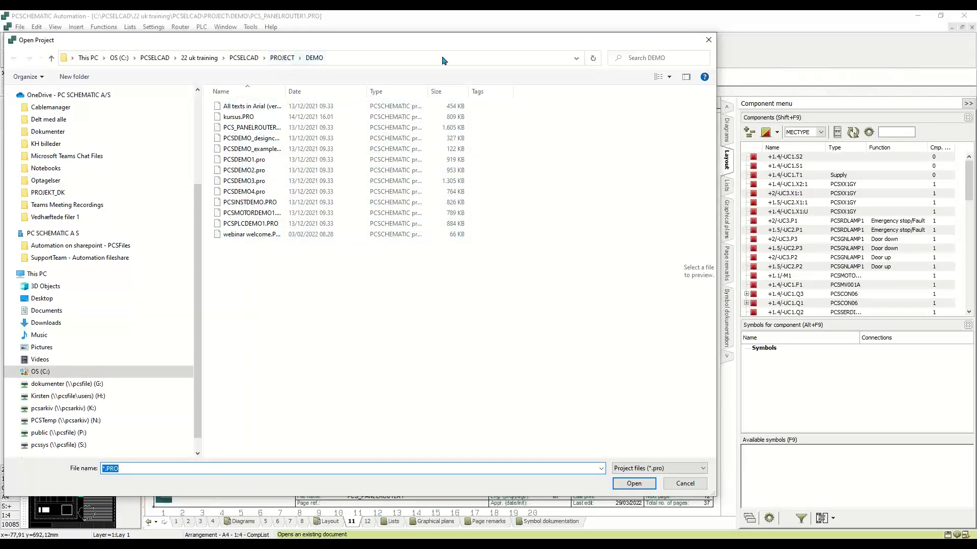
{"action": "left_click", "coordinate": [708, 40]}
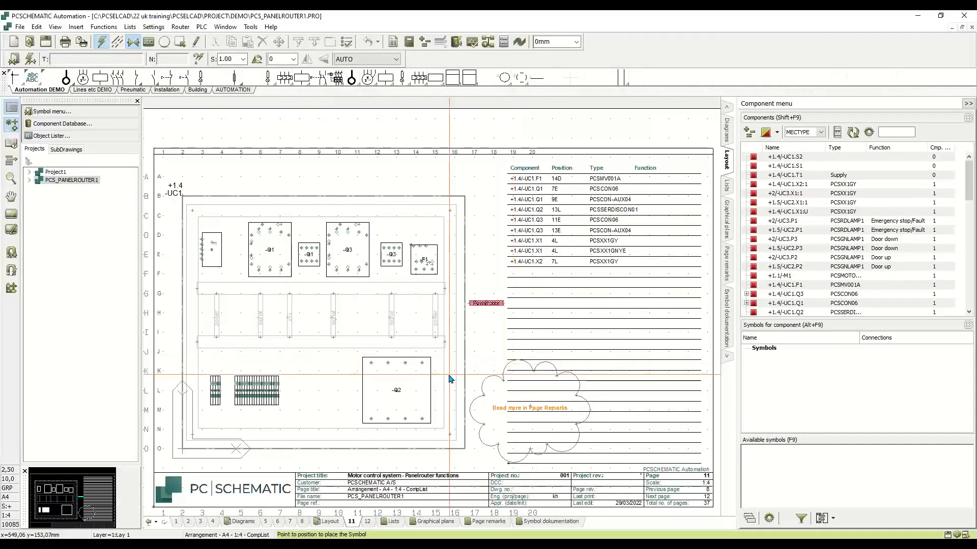
View layout page 12 and inspect a routed wire and component -S1 in the +2 -UC3 enclosure
{"action": "mouse_move", "coordinate": [423, 392]}
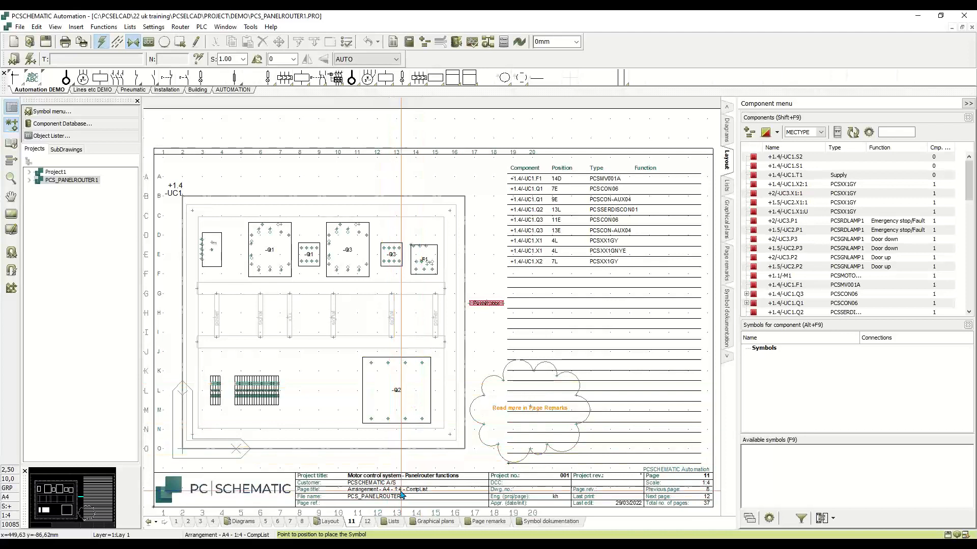
{"action": "left_click", "coordinate": [367, 521]}
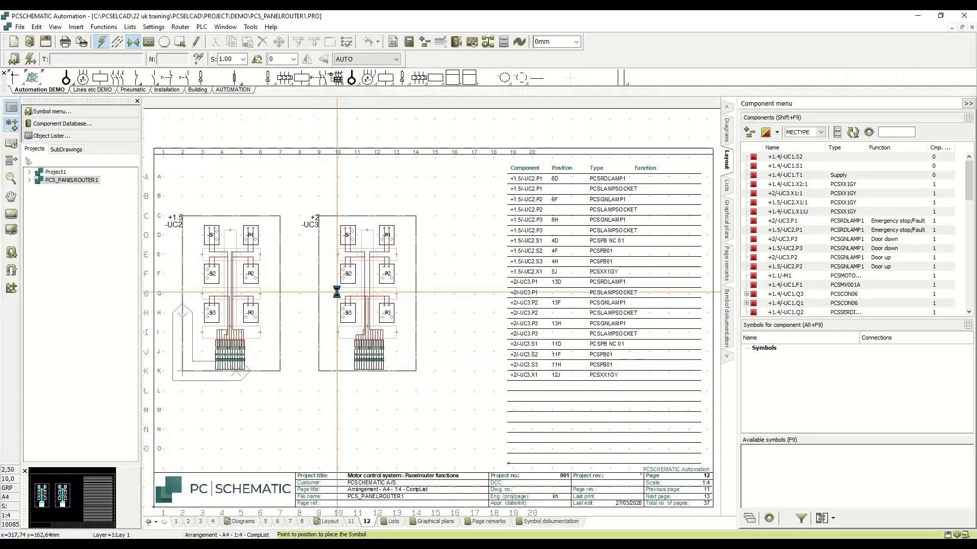
{"action": "scroll", "coordinate": [327, 341], "scroll_direction": "up", "scroll_amount": 2}
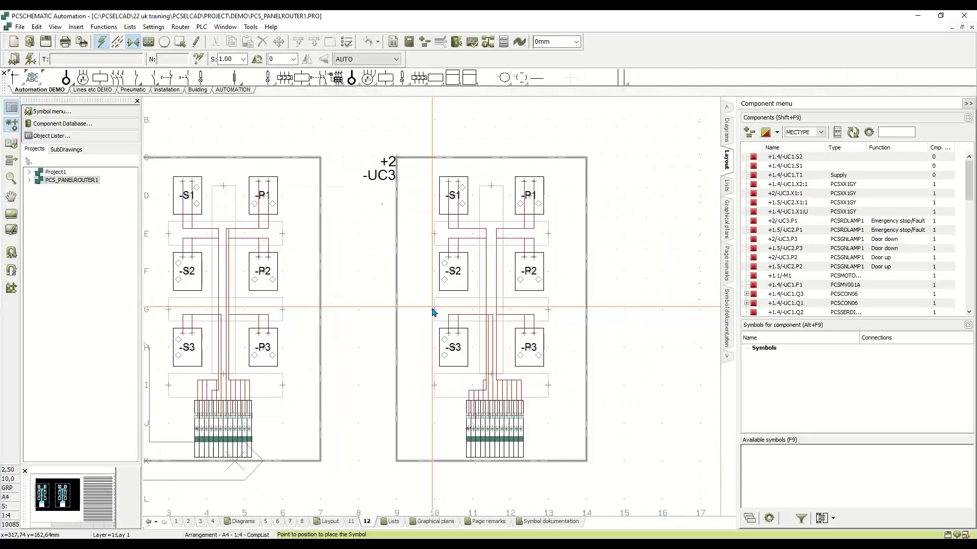
{"action": "left_click", "coordinate": [494, 294]}
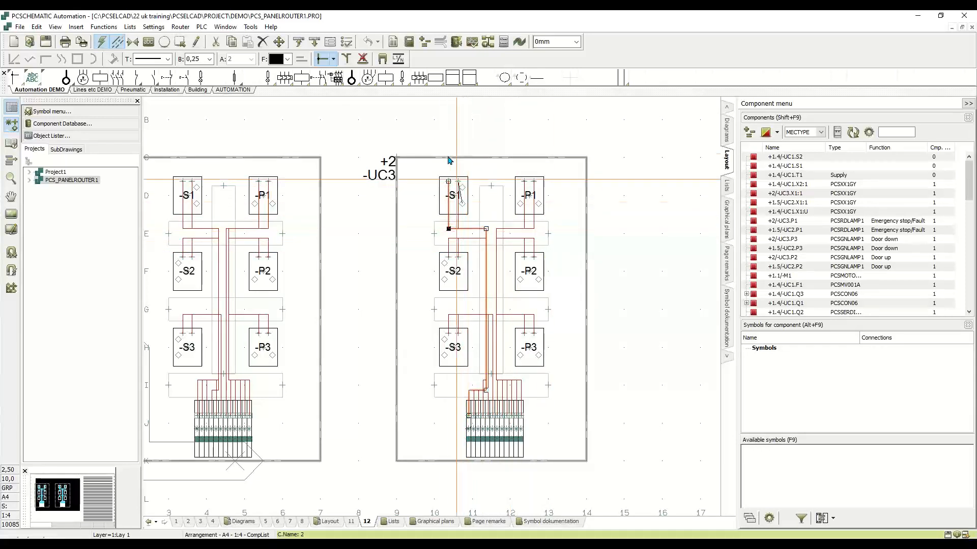
{"action": "left_click", "coordinate": [457, 206]}
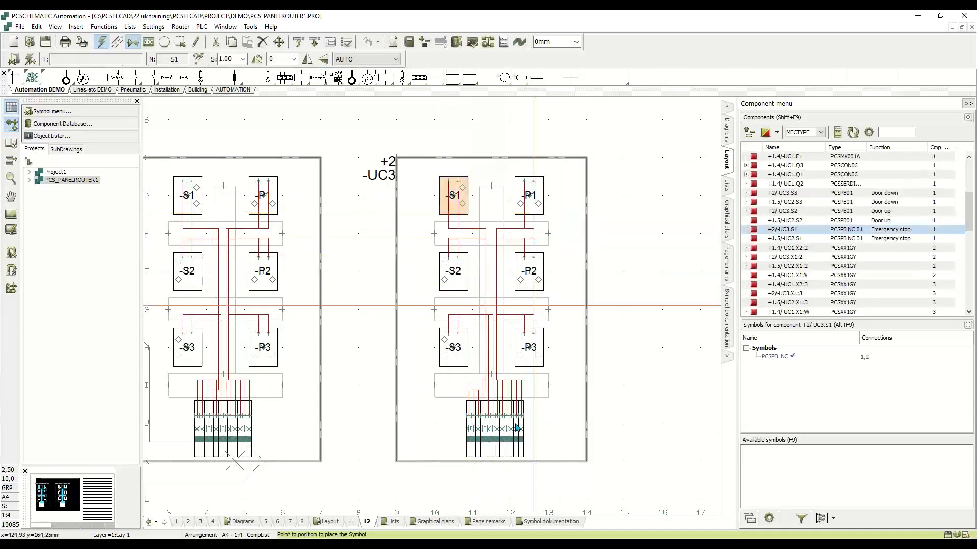
Return to layout page 11 and inspect contactor -Q1, the cable ducts and the terminal rows
{"action": "left_click", "coordinate": [351, 523]}
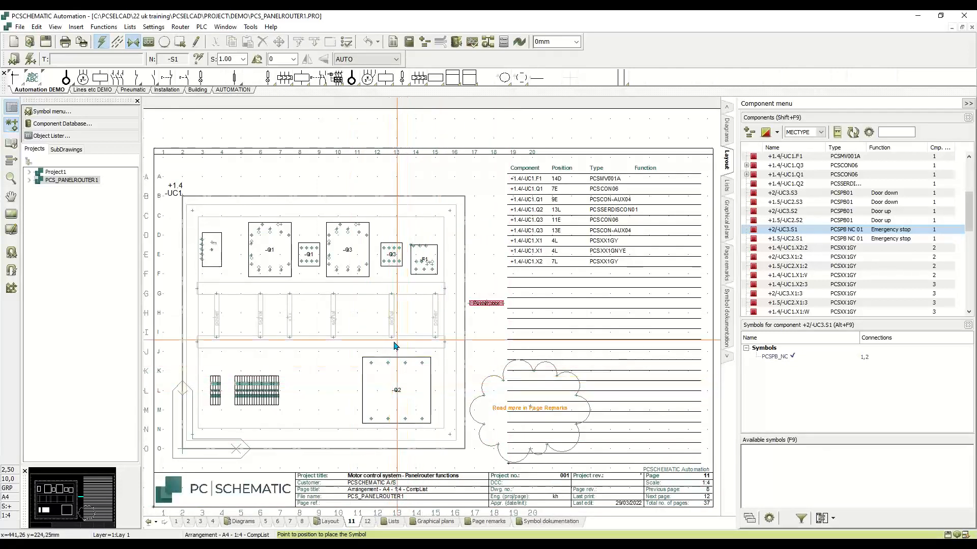
{"action": "scroll", "coordinate": [270, 255], "scroll_direction": "up", "scroll_amount": 3}
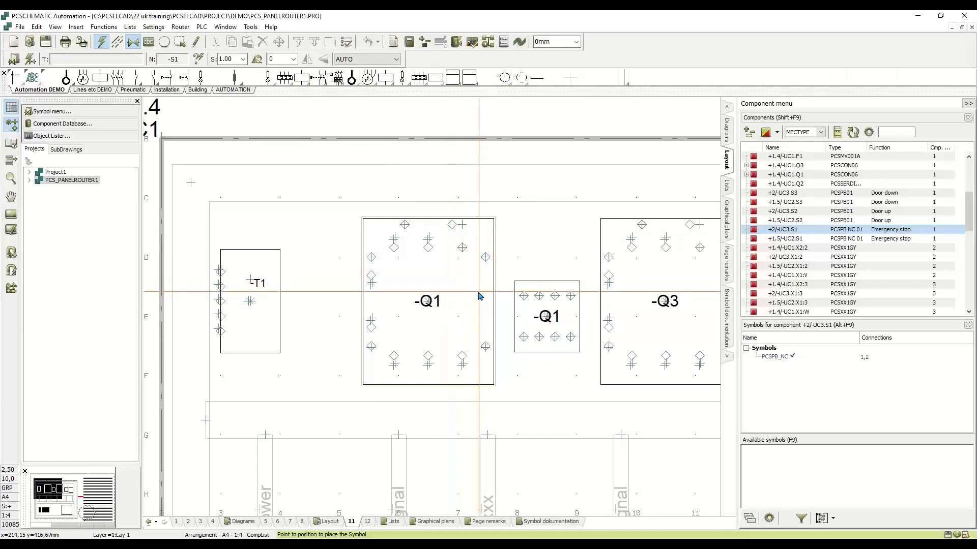
{"action": "left_click", "coordinate": [448, 293]}
{"action": "mouse_move", "coordinate": [395, 249]}
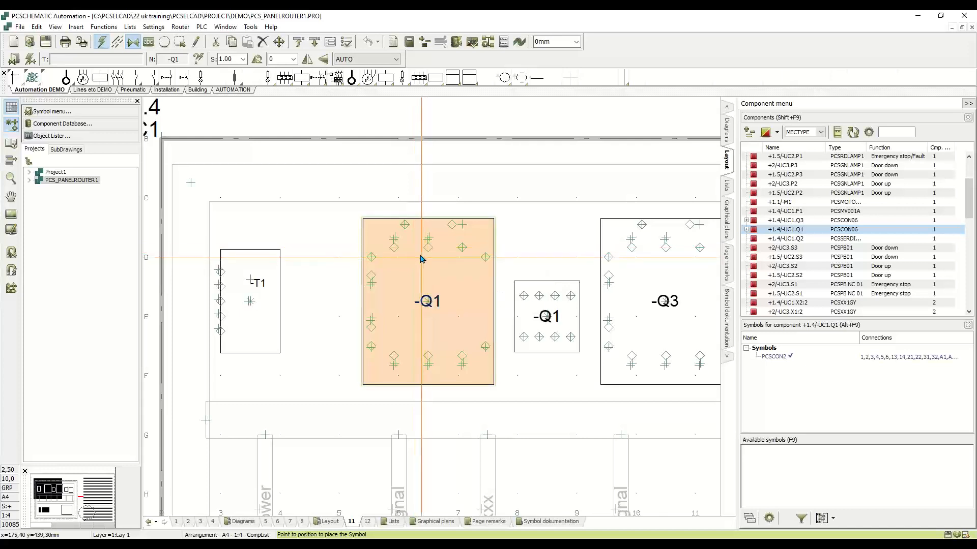
{"action": "scroll", "coordinate": [463, 346], "scroll_direction": "down", "scroll_amount": 5}
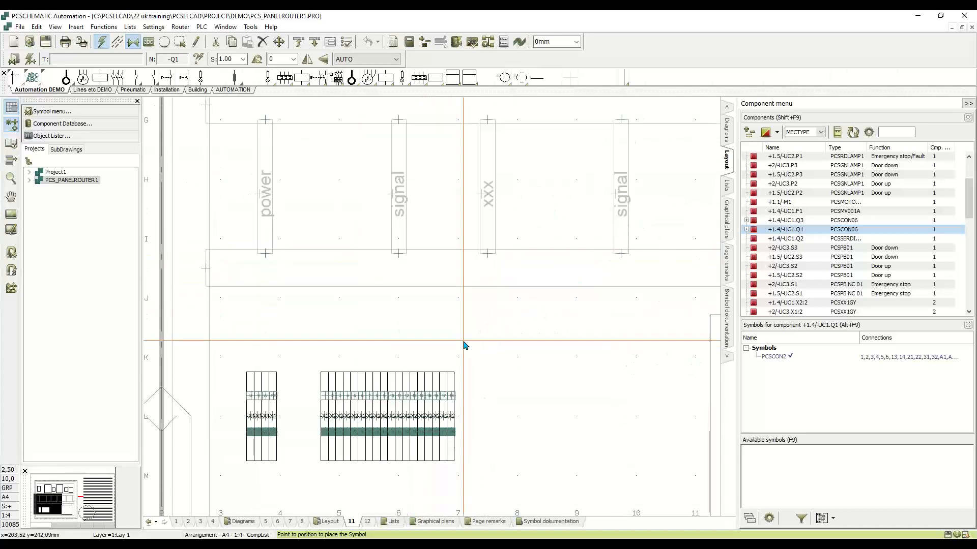
{"action": "scroll", "coordinate": [464, 345], "scroll_direction": "up", "scroll_amount": 5}
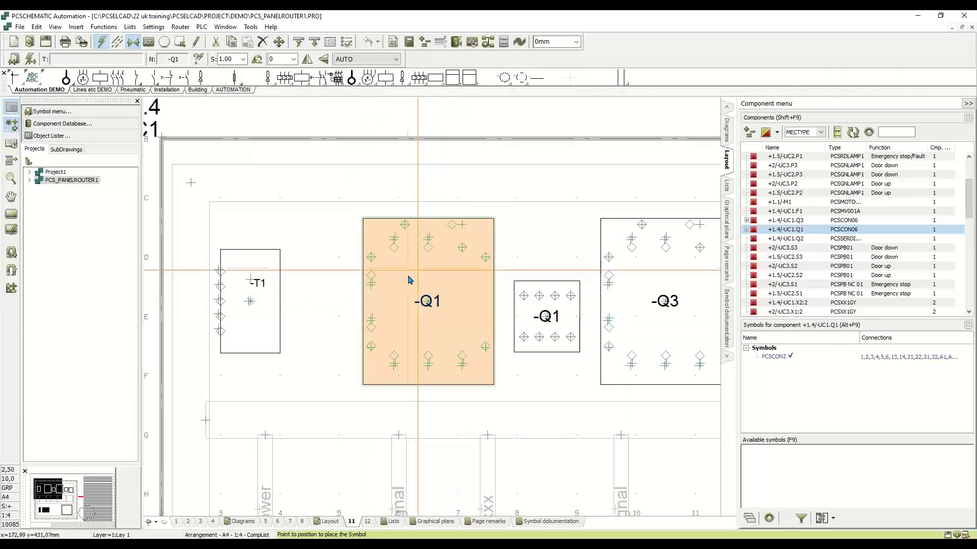
{"action": "mouse_move", "coordinate": [407, 276]}
{"action": "left_mouse_down"}
{"action": "mouse_move", "coordinate": [390, 282]}
{"action": "mouse_move", "coordinate": [388, 263]}
{"action": "mouse_move", "coordinate": [410, 270]}
{"action": "left_mouse_up"}
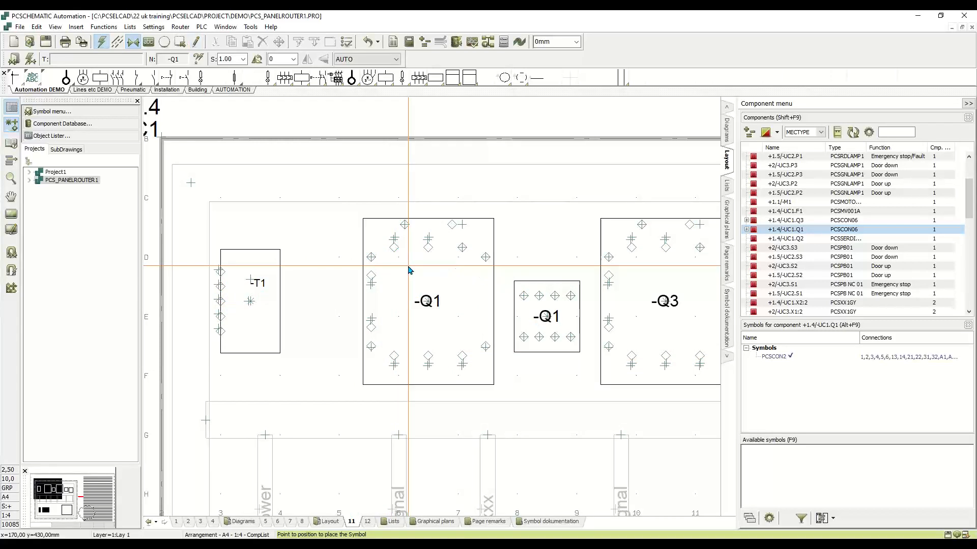
Go from contactor -Q1 in the layout to its diagram symbol, and follow the cross-references to its coil and back
{"action": "right_click", "coordinate": [400, 295]}
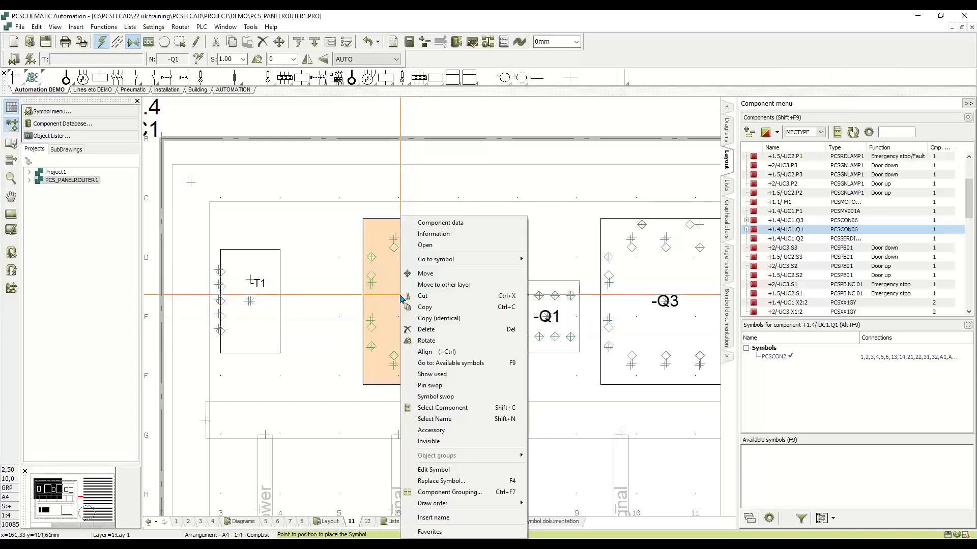
{"action": "mouse_move", "coordinate": [434, 265]}
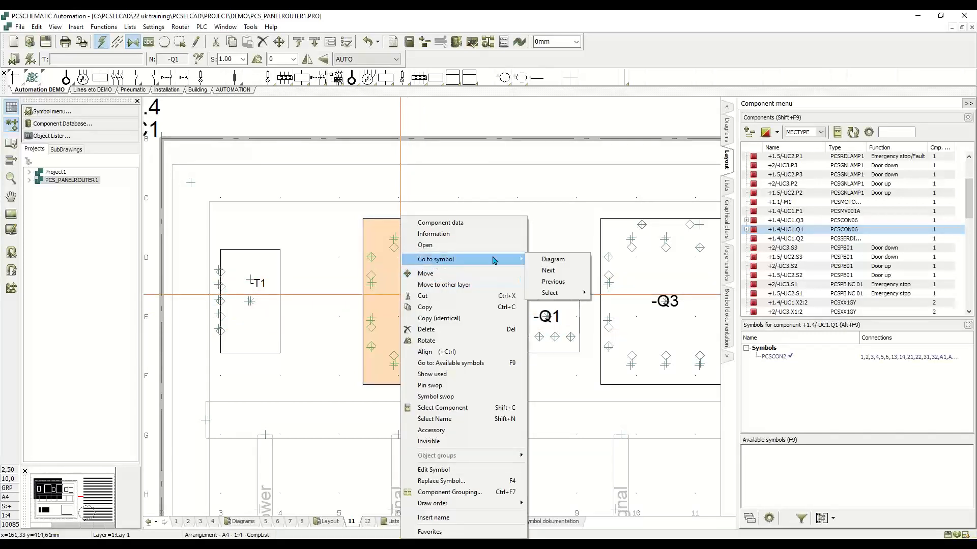
{"action": "left_click", "coordinate": [549, 260]}
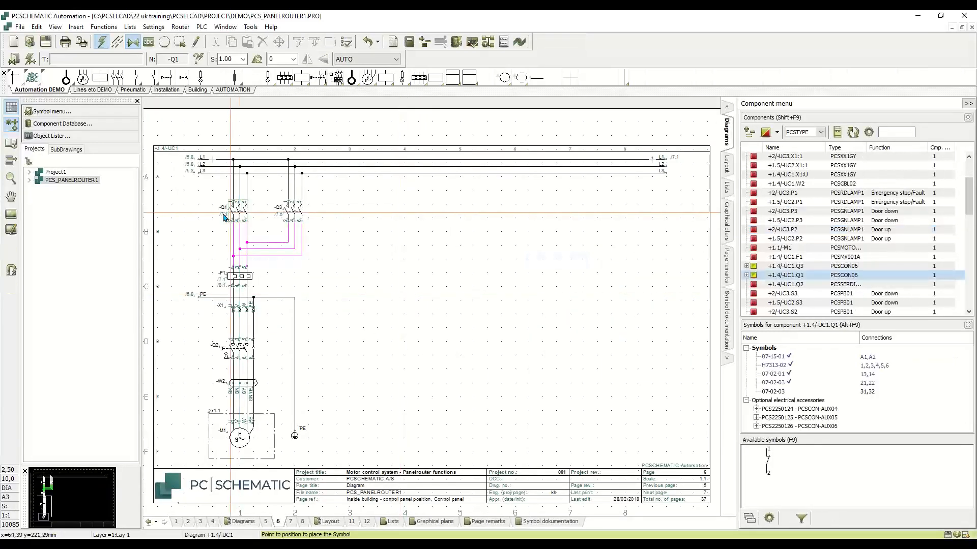
{"action": "scroll", "coordinate": [422, 315], "scroll_direction": "up", "scroll_amount": 5}
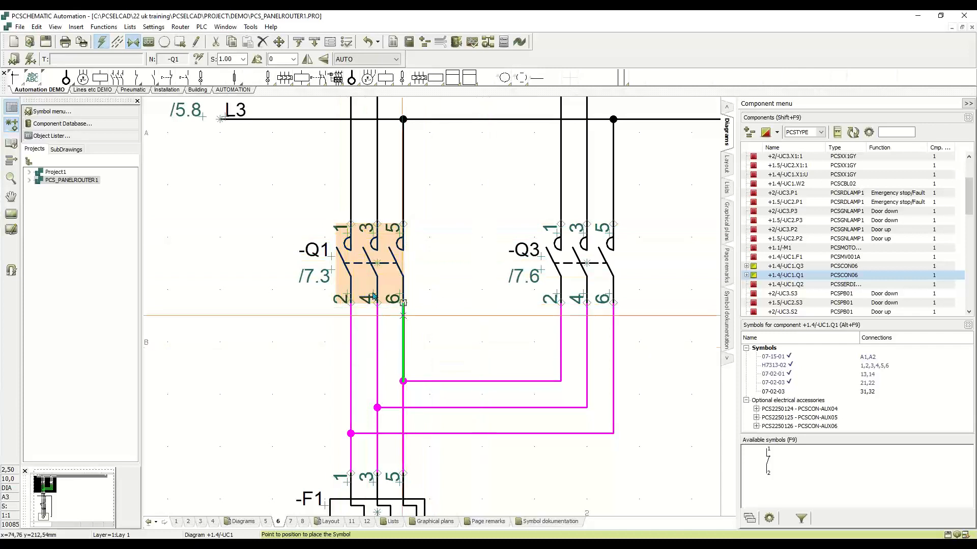
{"action": "double_click", "coordinate": [317, 276]}
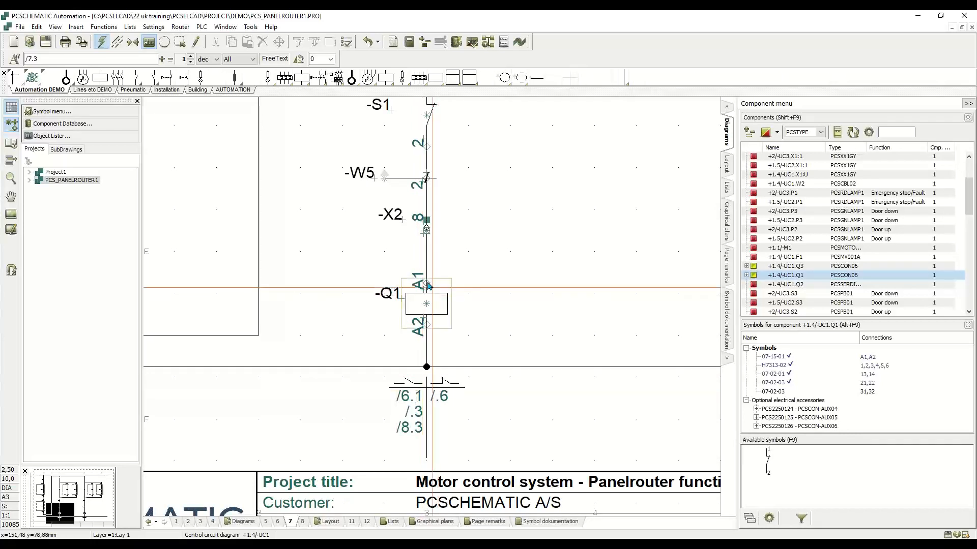
{"action": "double_click", "coordinate": [414, 402]}
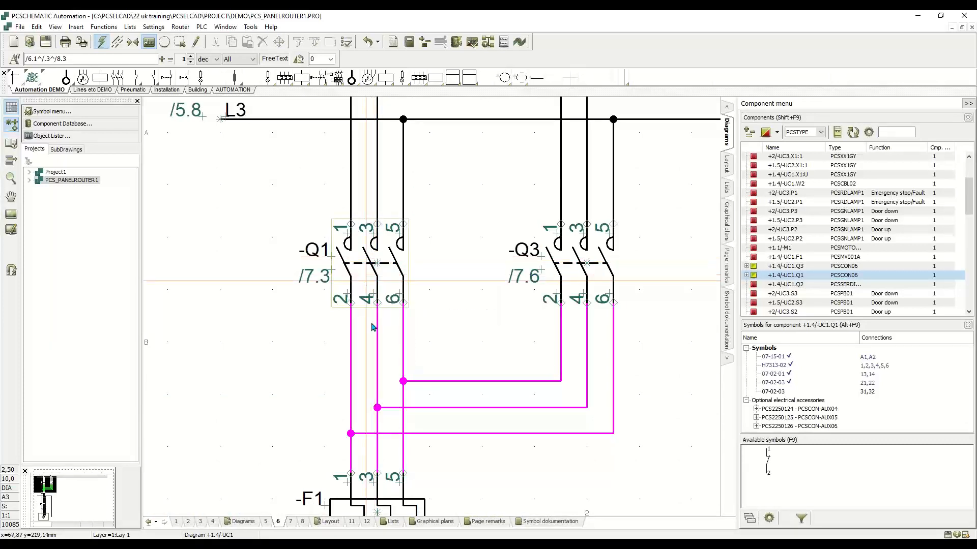
On layout page 11, select all connection points of the large contactor -Q1 and make their names visible
{"action": "left_click", "coordinate": [351, 522]}
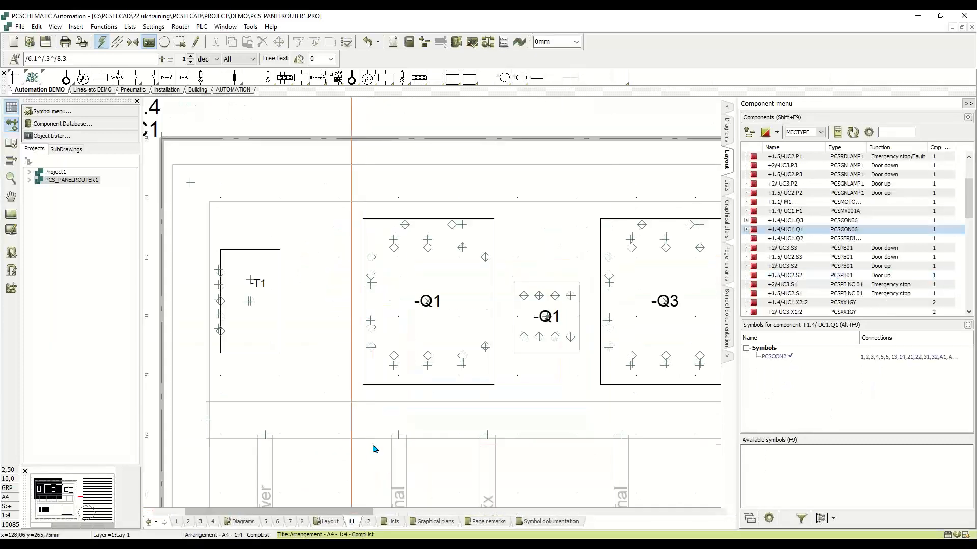
{"action": "left_click", "coordinate": [440, 278]}
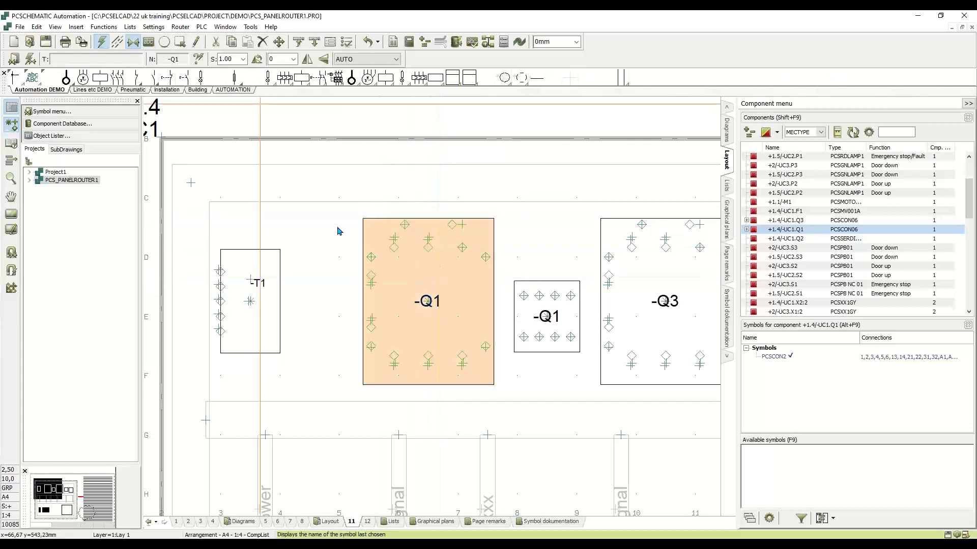
{"action": "left_click_drag", "start_coordinate": [338, 183], "coordinate": [497, 422]}
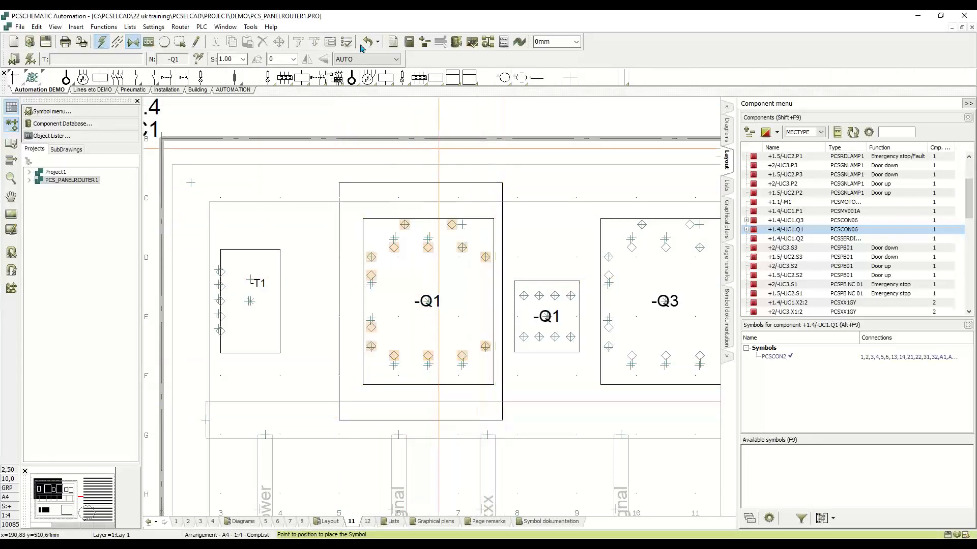
{"action": "left_click", "coordinate": [336, 44]}
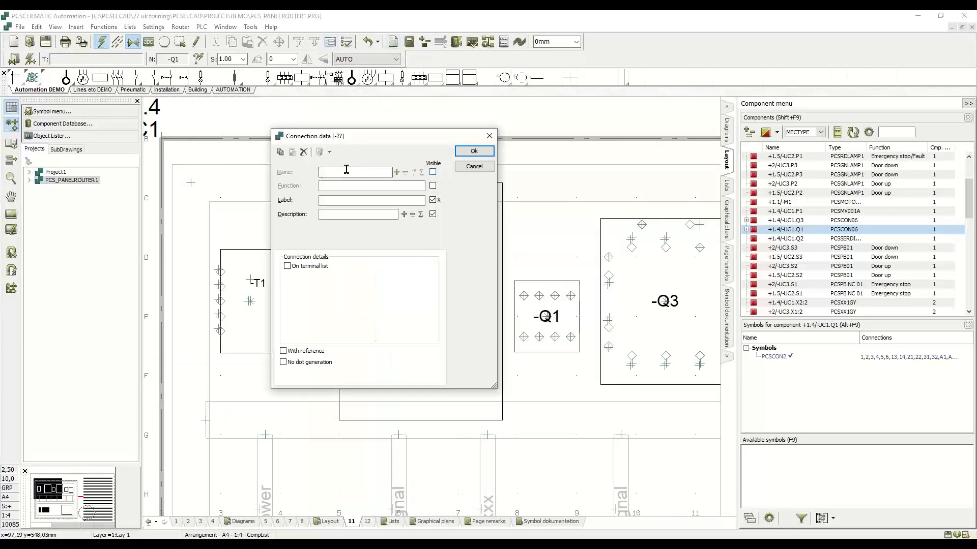
{"action": "left_click", "coordinate": [473, 152]}
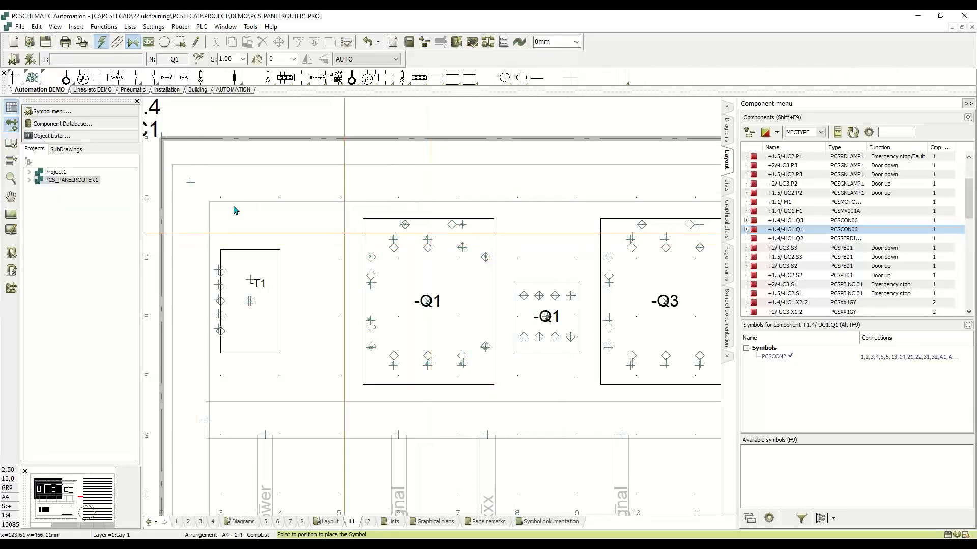
Hide the reference and connection point markers and examine the connection names on contactor -Q1
{"action": "left_click", "coordinate": [11, 126]}
{"action": "scroll", "coordinate": [443, 285], "scroll_direction": "up", "scroll_amount": 2}
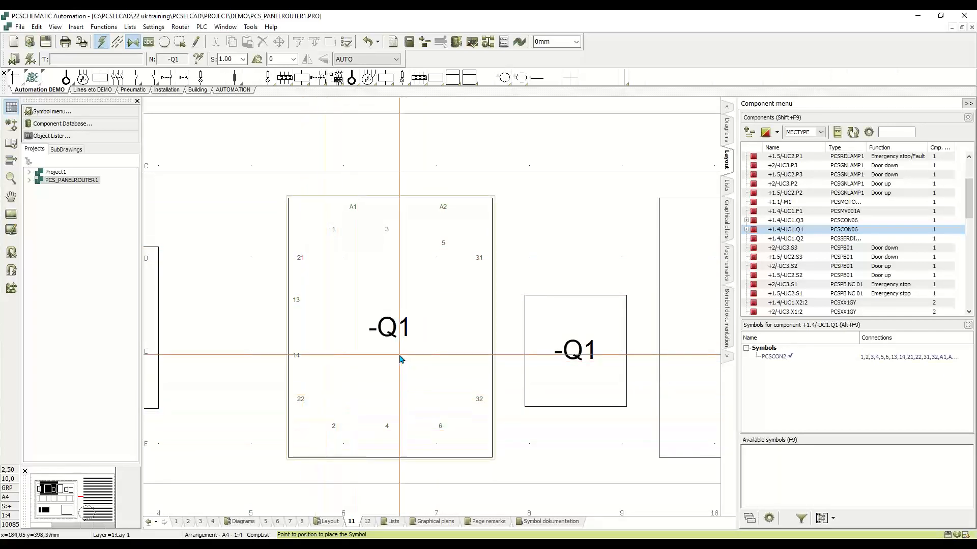
{"action": "left_click", "coordinate": [345, 304]}
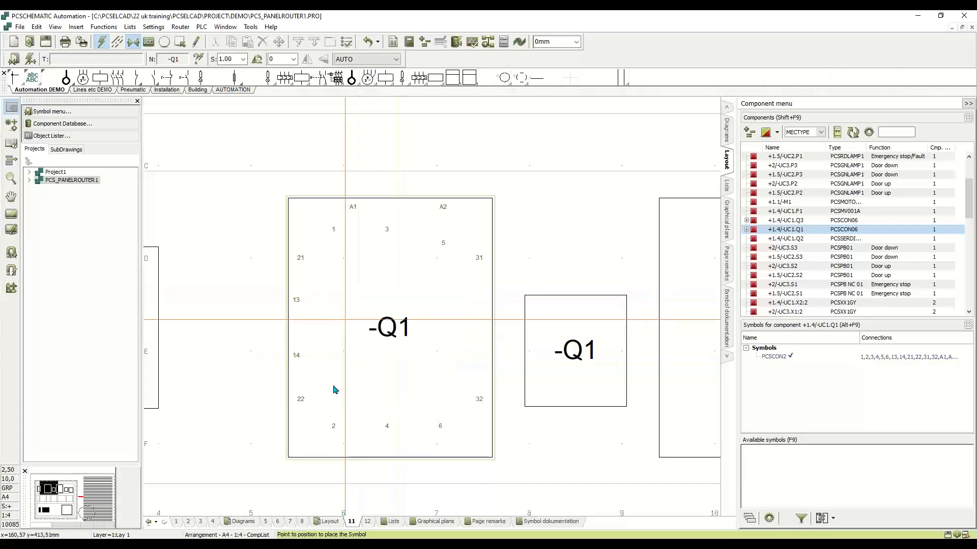
Examine the connections of contactor -Q1 and the magenta wiring between -Q1, -Q3 and -F1 on diagram page 6
{"action": "left_click", "coordinate": [278, 522]}
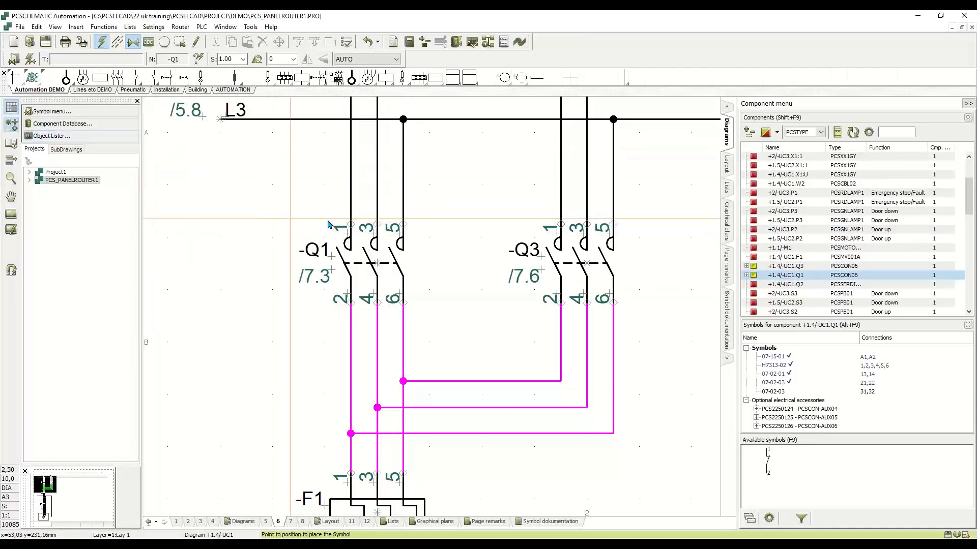
{"action": "scroll", "coordinate": [378, 250], "scroll_direction": "up", "scroll_amount": 1}
{"action": "scroll", "coordinate": [378, 253], "scroll_direction": "up", "scroll_amount": 1}
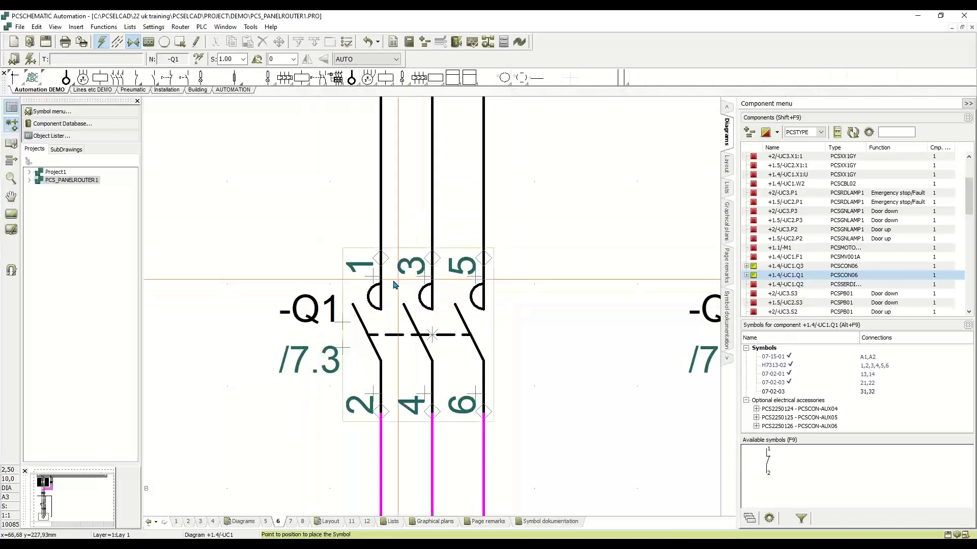
{"action": "mouse_move", "coordinate": [383, 259]}
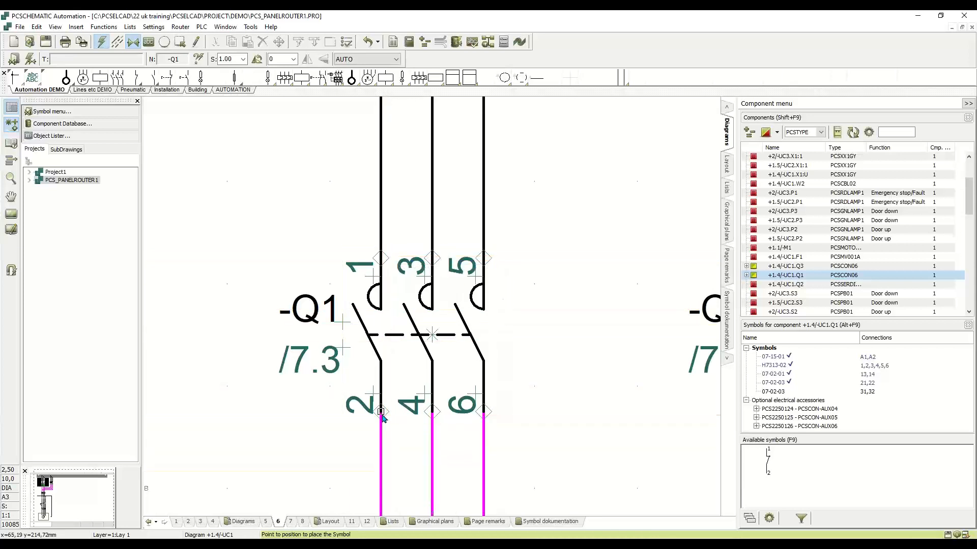
{"action": "scroll", "coordinate": [383, 417], "scroll_direction": "down", "scroll_amount": 3}
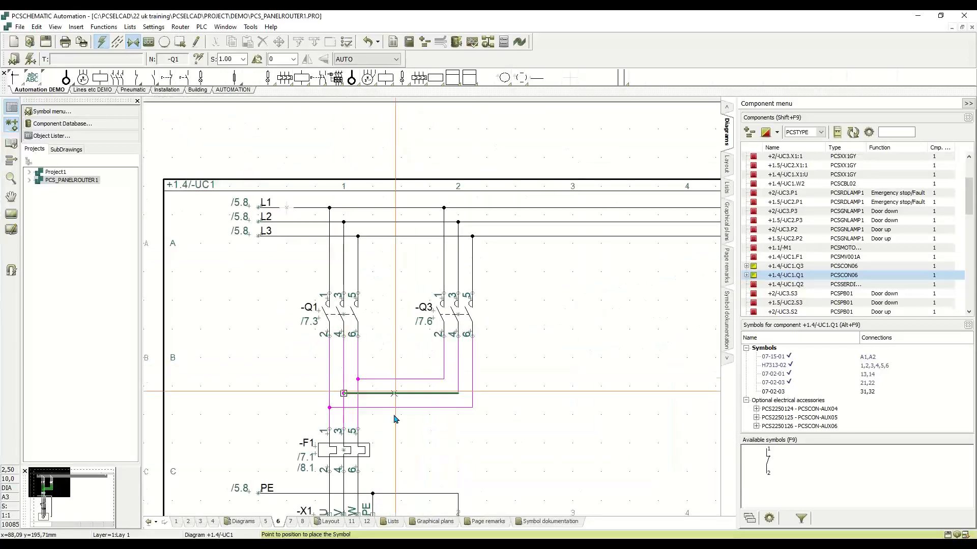
{"action": "scroll", "coordinate": [432, 312], "scroll_direction": "up", "scroll_amount": 3}
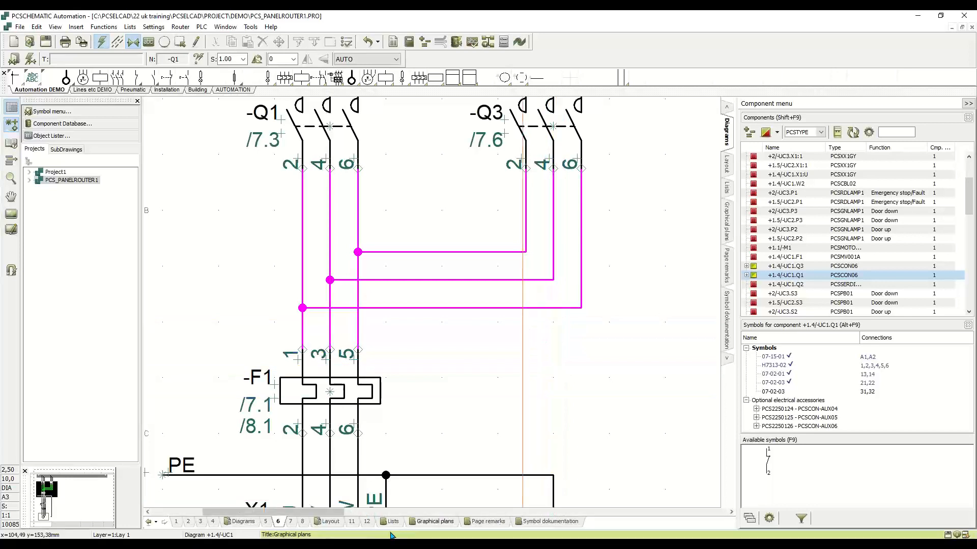
Review contactor -Q1 and the whole panel arrangement on layout page 11, and return to diagram page 6
{"action": "left_click", "coordinate": [358, 523]}
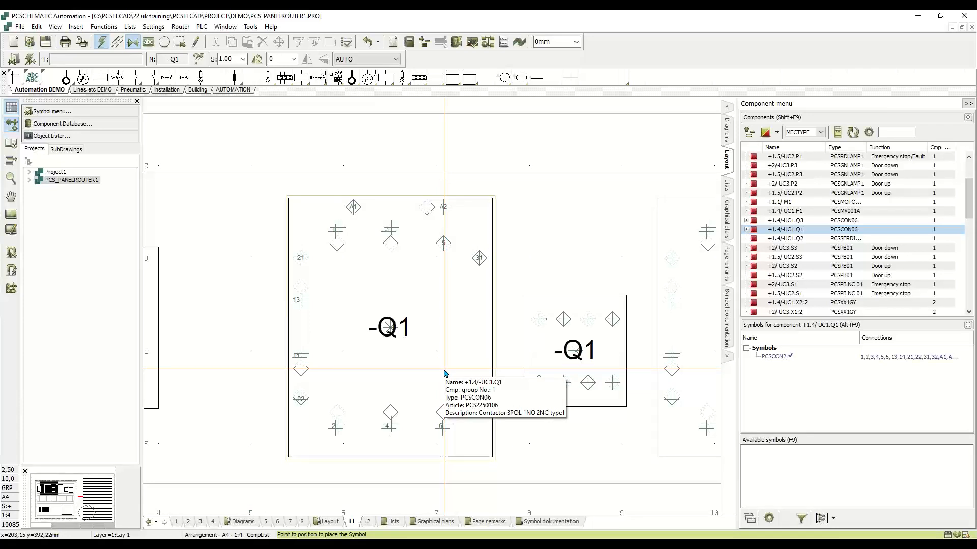
{"action": "scroll", "coordinate": [444, 373], "scroll_direction": "down", "scroll_amount": 6}
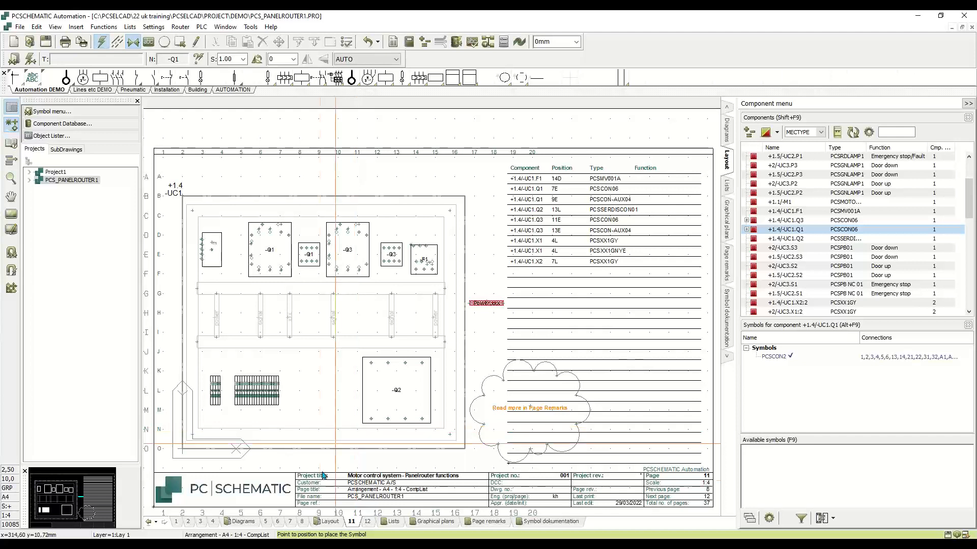
{"action": "left_click", "coordinate": [278, 523]}
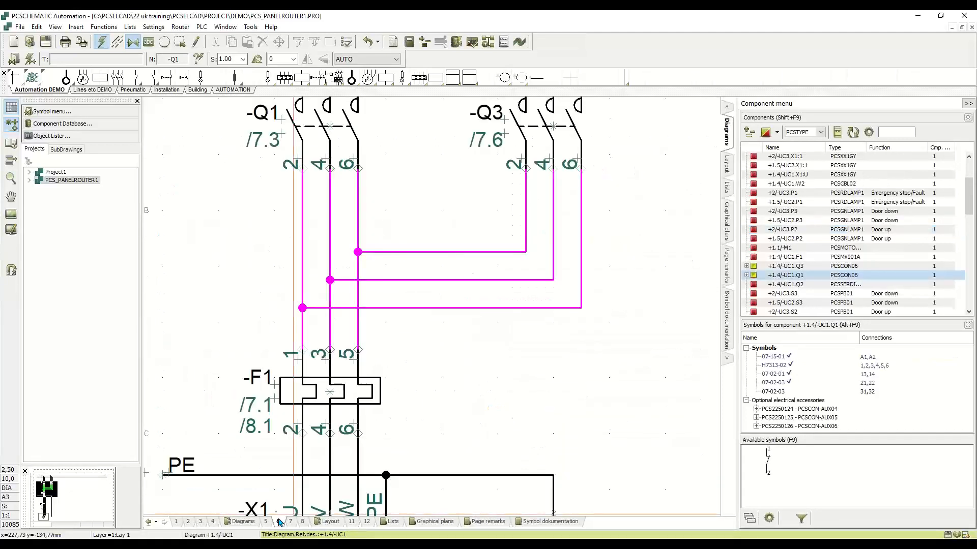
Examine the line article data of the magenta line joining connection 2 of -Q3 to the -Q1 wiring, and close it
{"action": "double_click", "coordinate": [394, 254]}
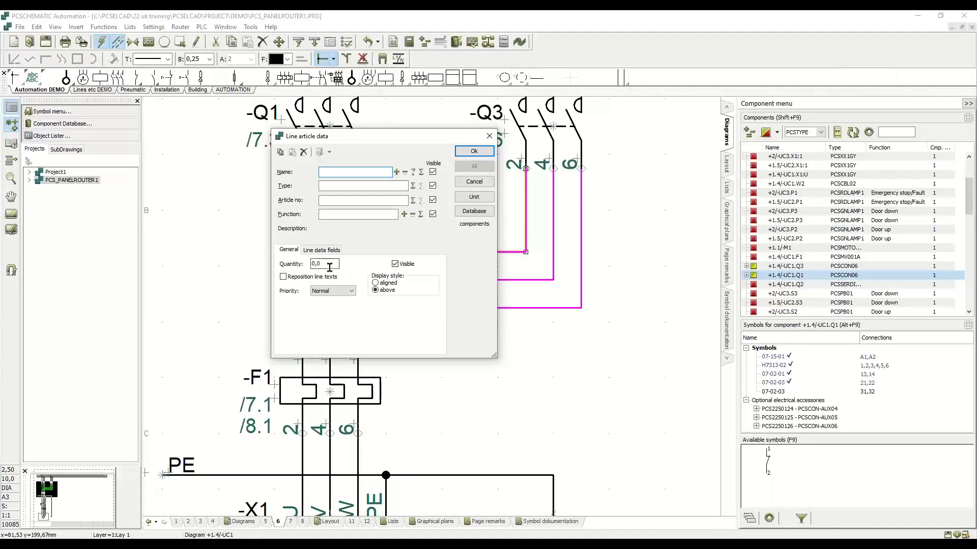
{"action": "left_click_drag", "start_coordinate": [426, 144], "coordinate": [732, 197]}
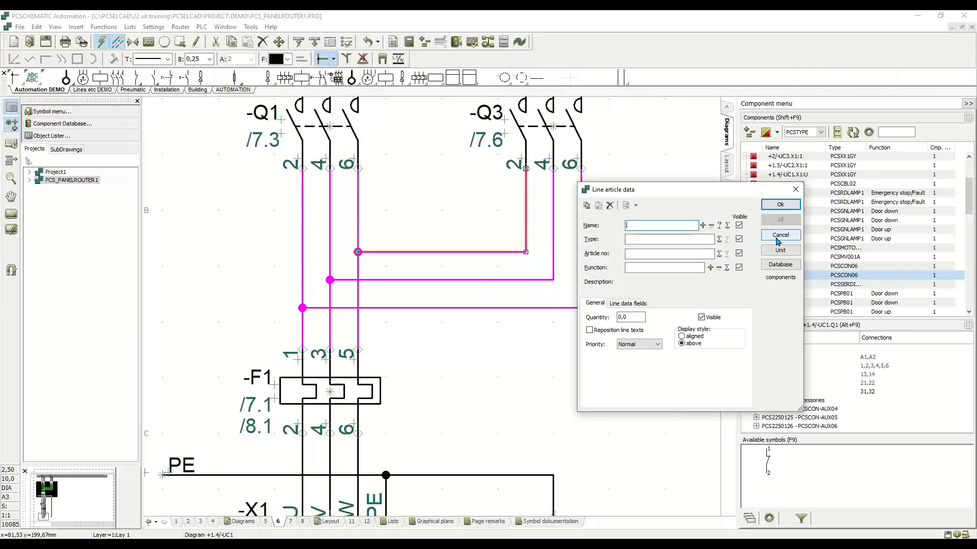
{"action": "left_click", "coordinate": [780, 204]}
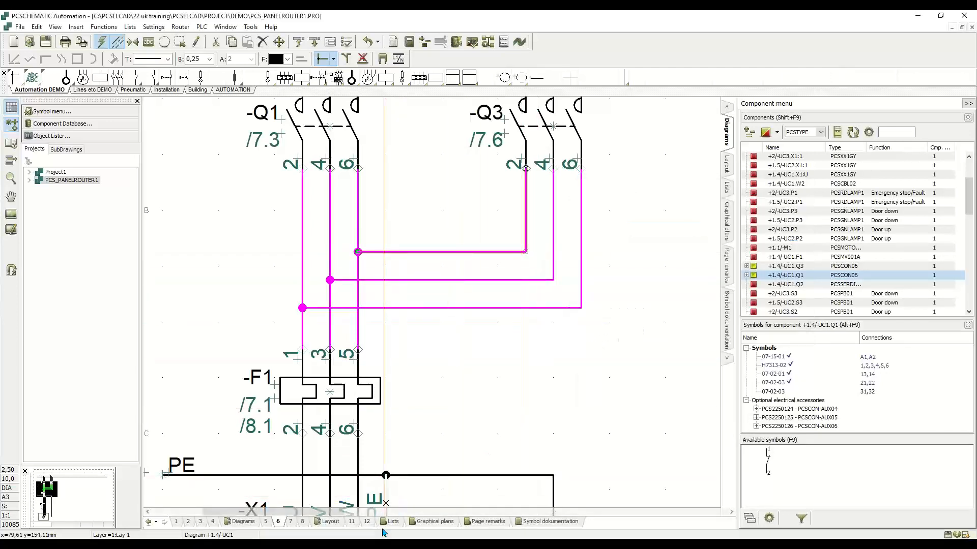
On layout page 11, pick up service disconnect -Q2 to view its connection links and put it back in its place
{"action": "left_click", "coordinate": [352, 522]}
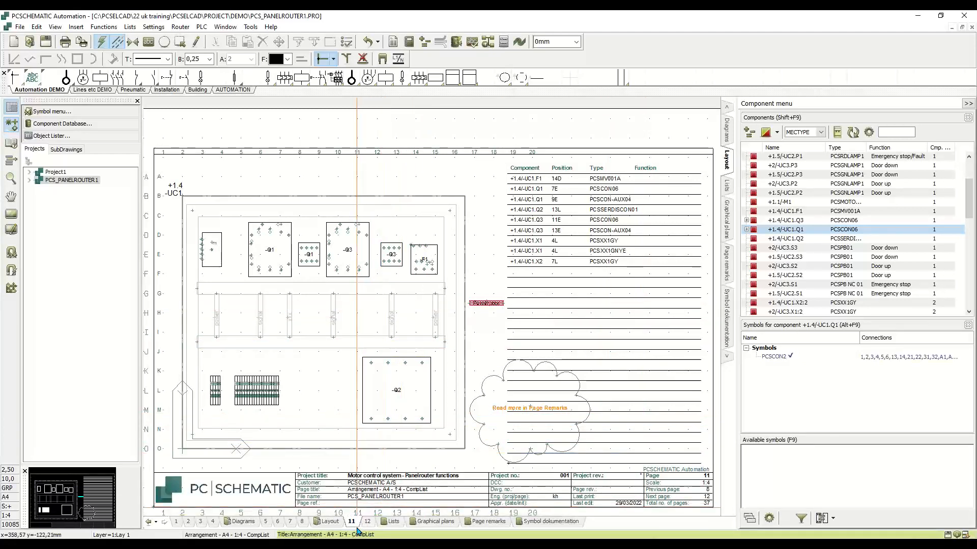
{"action": "left_click", "coordinate": [398, 383]}
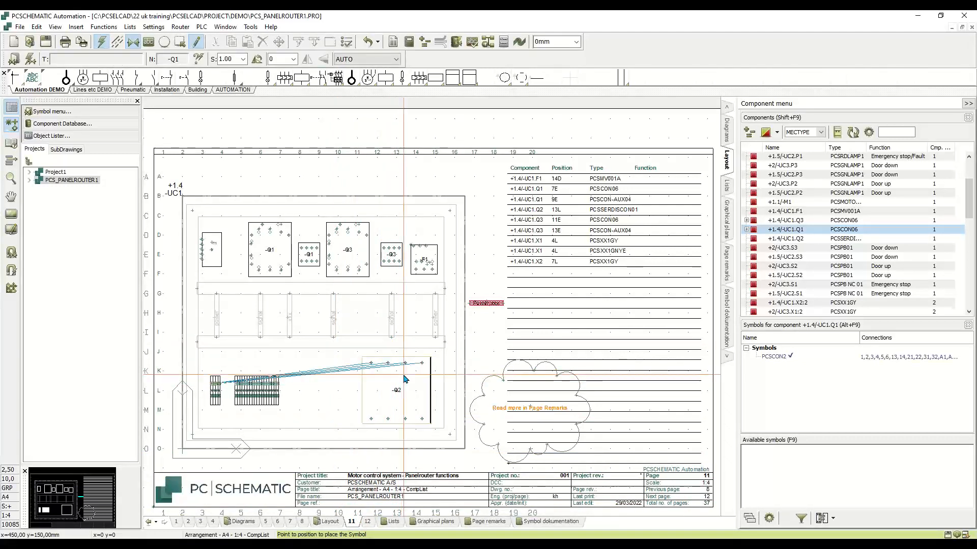
{"action": "left_click", "coordinate": [421, 387]}
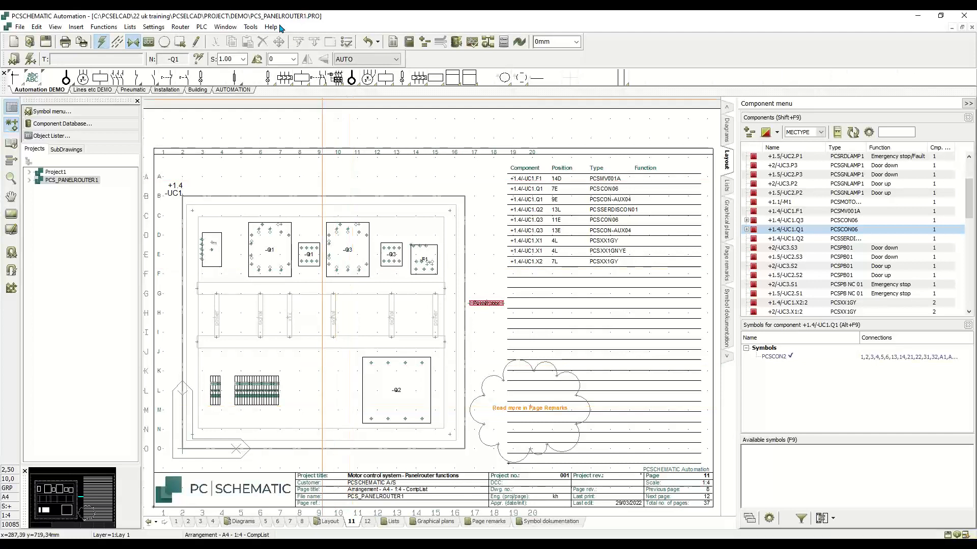
Run Panelrouter on the panel arrangement to autoroute its wires through the trays, and close its settings window
{"action": "left_click", "coordinate": [254, 28]}
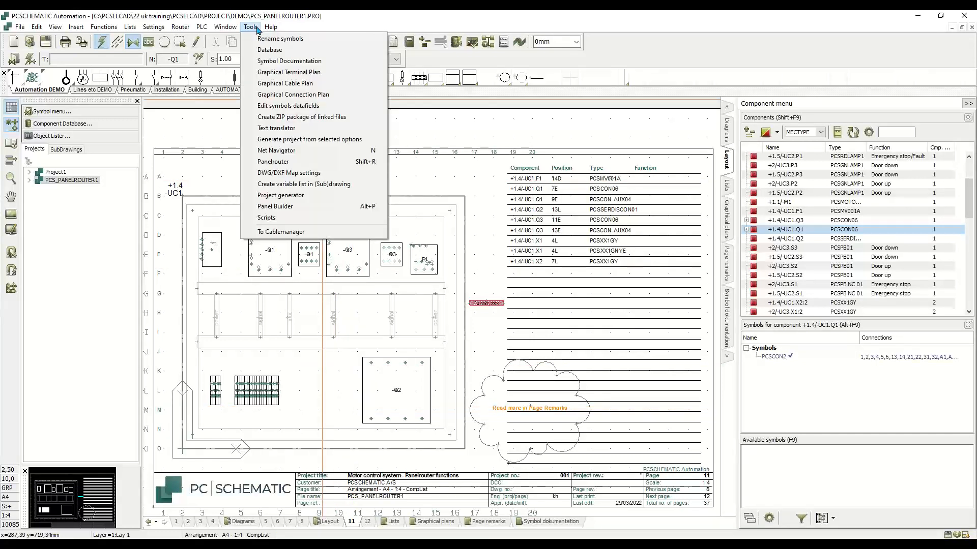
{"action": "left_click", "coordinate": [302, 163]}
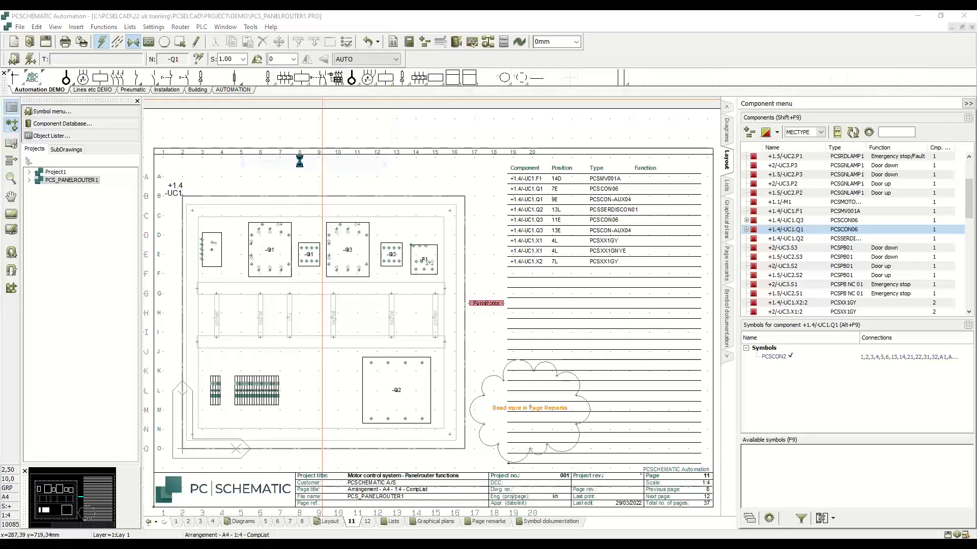
{"action": "mouse_move", "coordinate": [0, 82]}
{"action": "left_mouse_down"}
{"action": "mouse_move", "coordinate": [437, 65]}
{"action": "mouse_move", "coordinate": [570, 73]}
{"action": "left_mouse_up"}
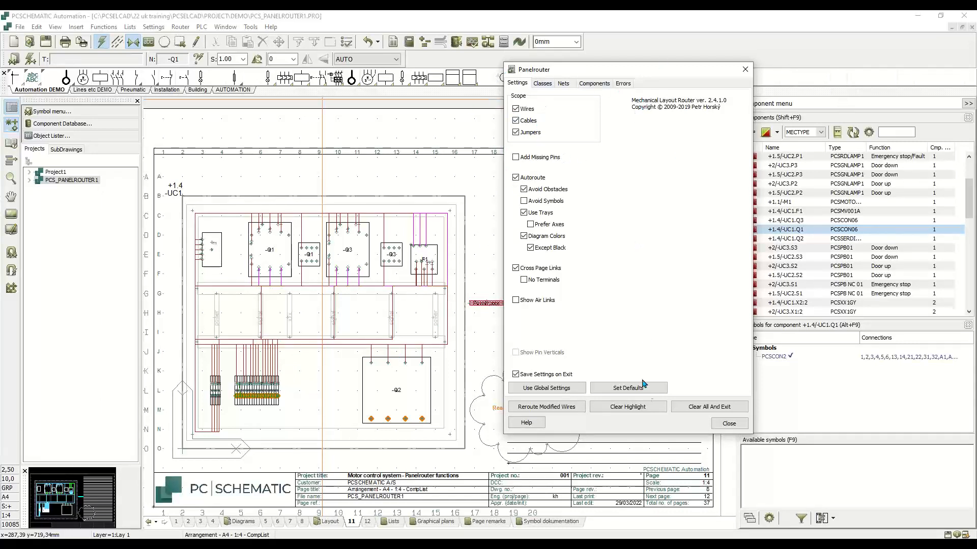
{"action": "left_click", "coordinate": [730, 424]}
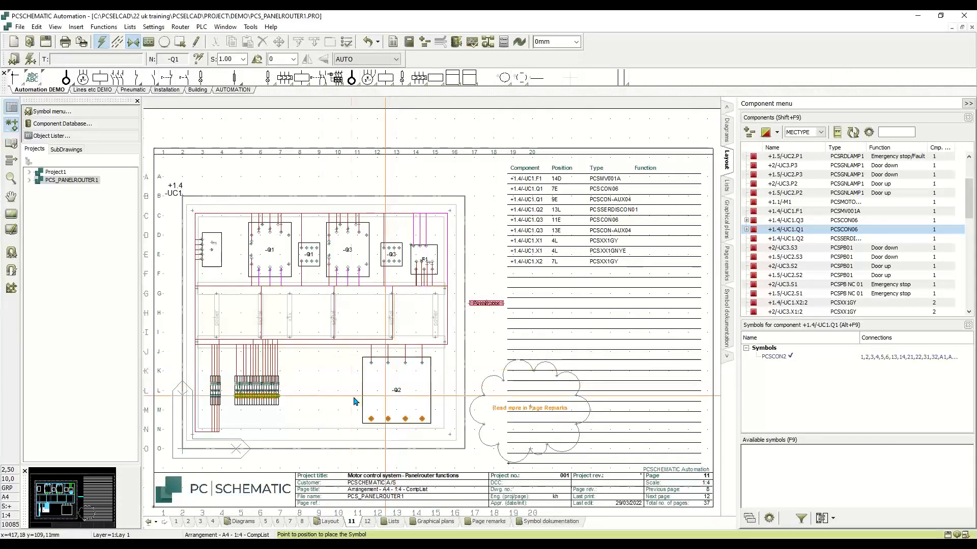
Move service disconnect -Q2 on the routed layout by x = 10 mm and y = 0 mm
{"action": "scroll", "coordinate": [431, 310], "scroll_direction": "up", "scroll_amount": 2}
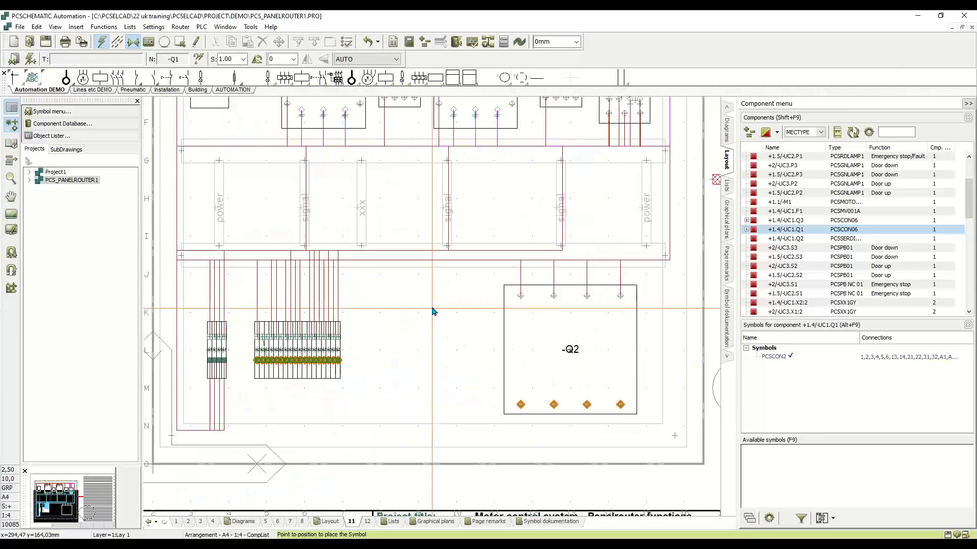
{"action": "left_click_drag", "start_coordinate": [543, 341], "coordinate": [553, 346]}
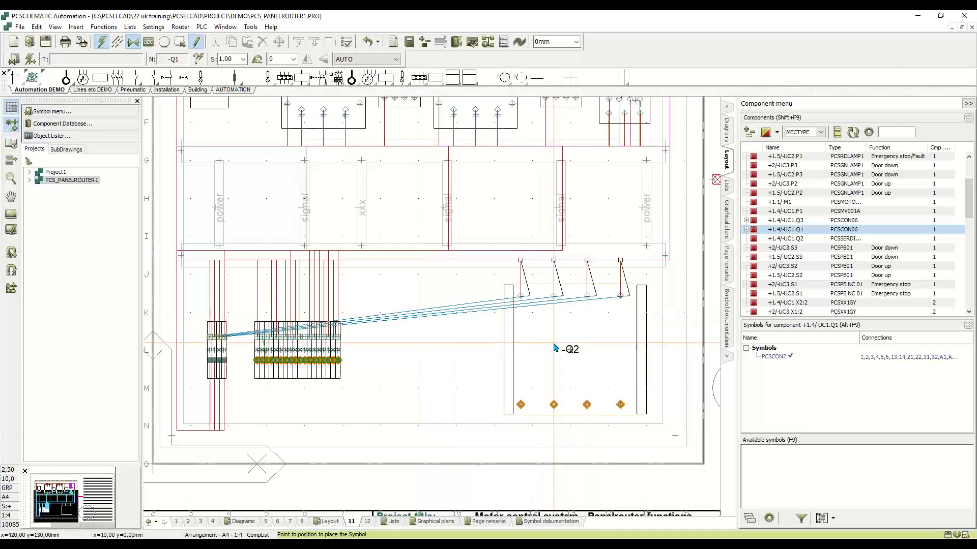
{"action": "left_click", "coordinate": [556, 347]}
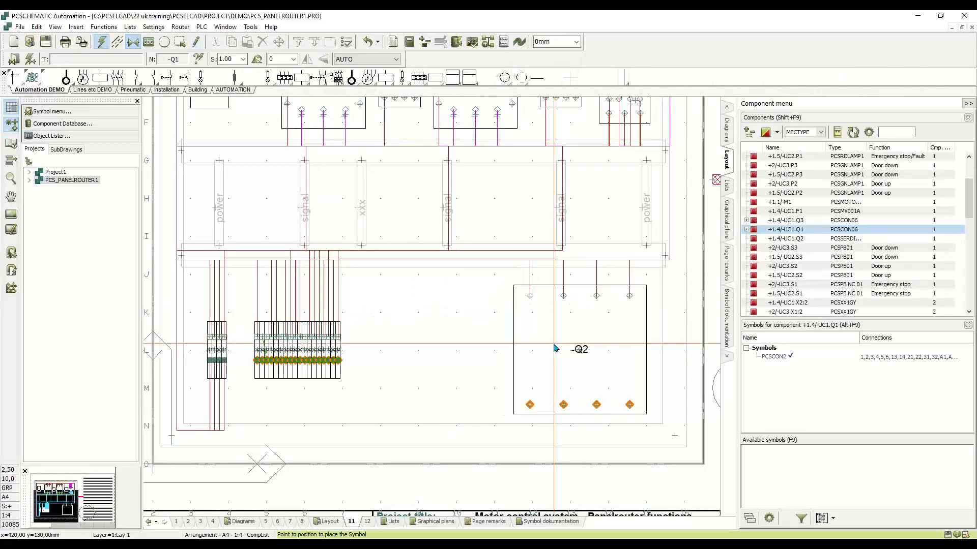
Highlight the four wires leaving the upper connections of -Q2 one by one and trace each route to the terminals
{"action": "left_click", "coordinate": [529, 275]}
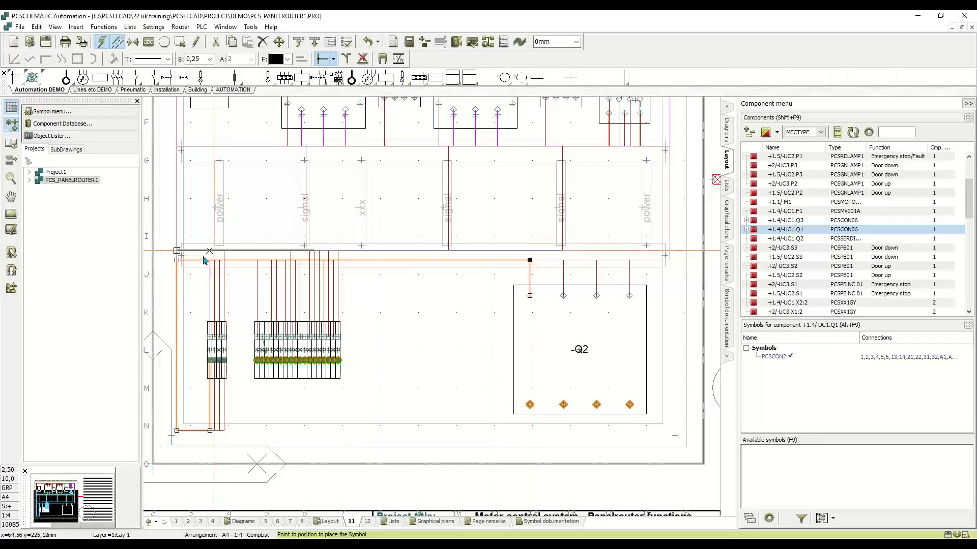
{"action": "left_click", "coordinate": [563, 276]}
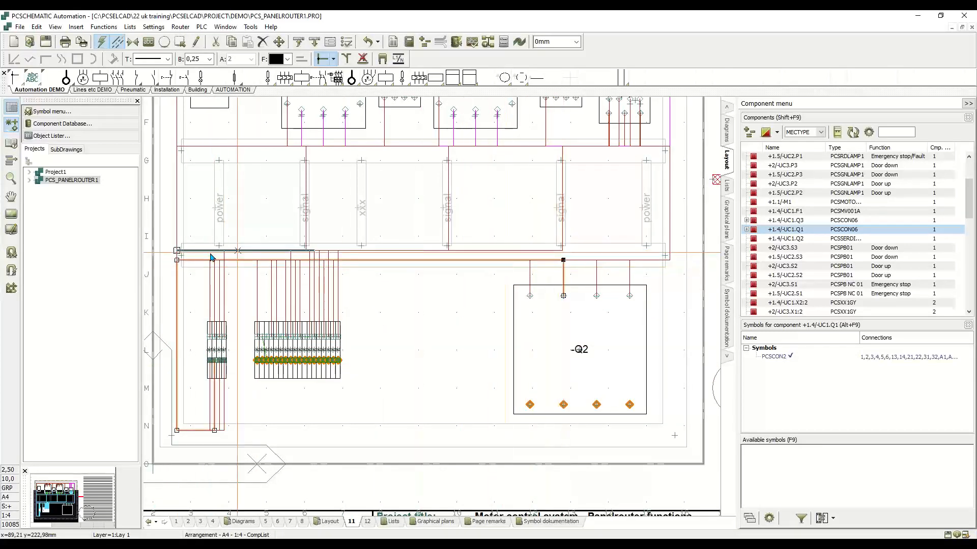
{"action": "left_click", "coordinate": [598, 276]}
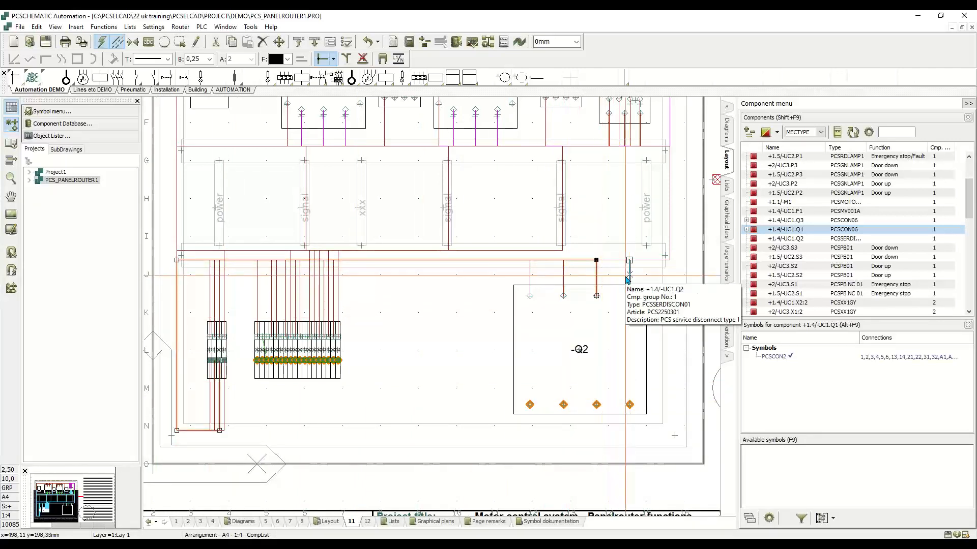
{"action": "left_click", "coordinate": [629, 277]}
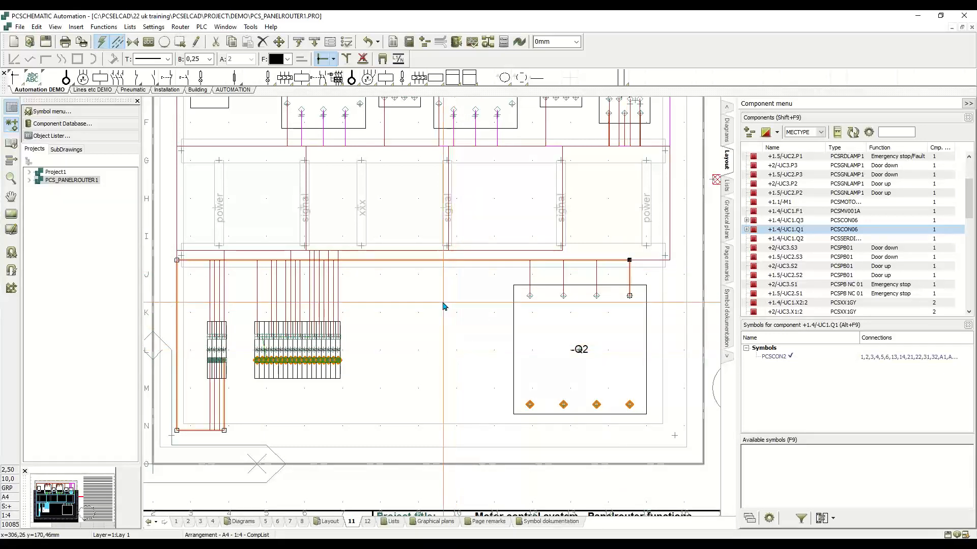
Examine the line article data of the wire from -Q2:7 to -X1:PE, widening the window to read the full name and function
{"action": "double_click", "coordinate": [630, 279]}
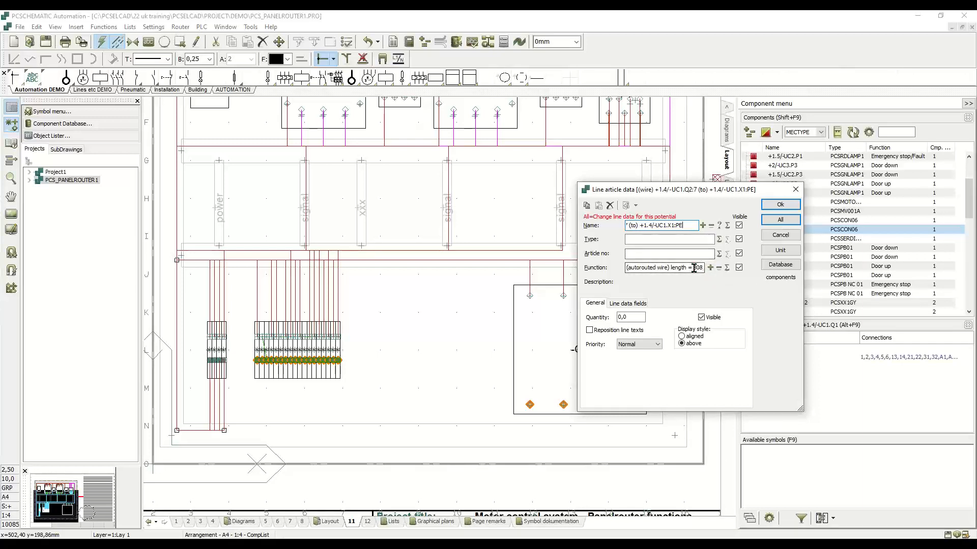
{"action": "left_click_drag", "start_coordinate": [808, 299], "coordinate": [890, 300]}
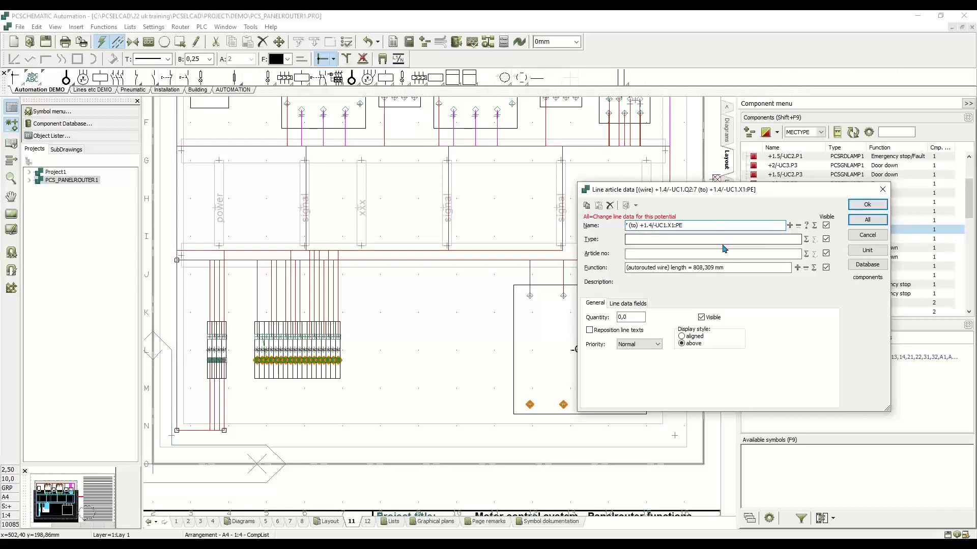
{"action": "left_click", "coordinate": [867, 235]}
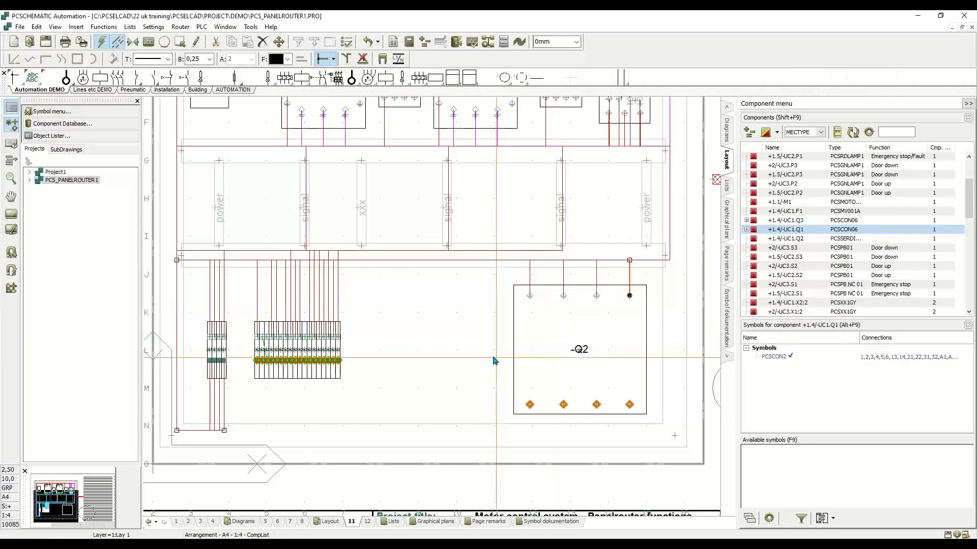
Trace the routes of two autorouted wires from -F1 through the cable trays to the terminals, and clear the selection
{"action": "scroll", "coordinate": [493, 360], "scroll_direction": "up", "scroll_amount": 2}
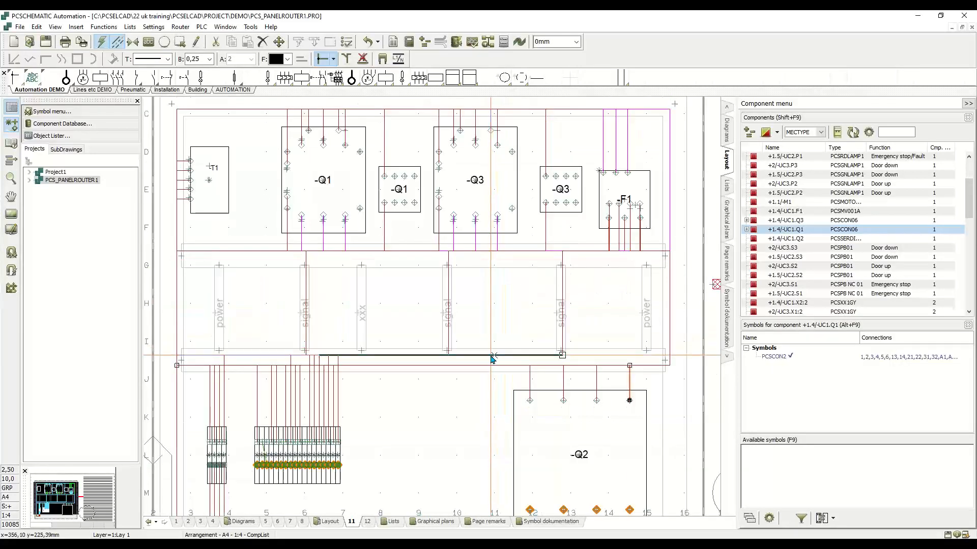
{"action": "left_click", "coordinate": [492, 358]}
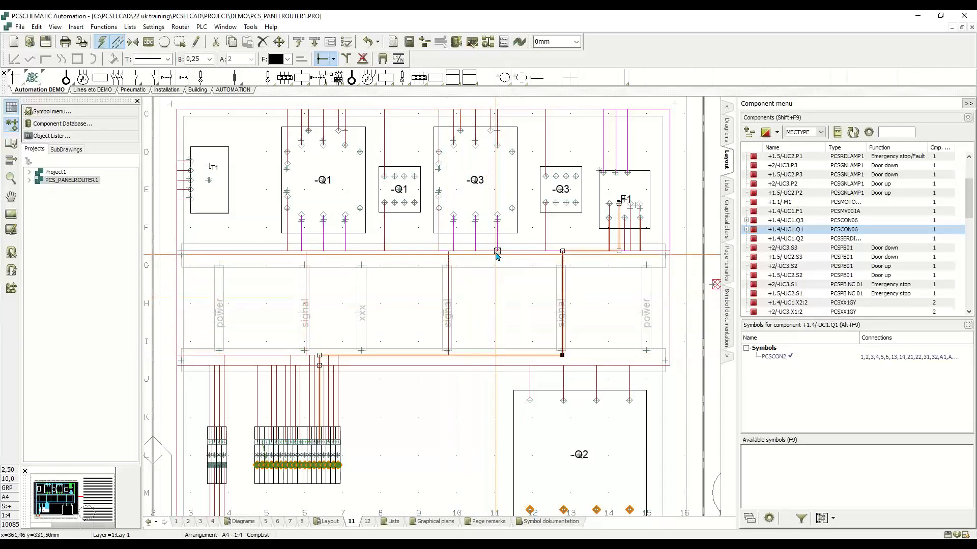
{"action": "left_click", "coordinate": [527, 253]}
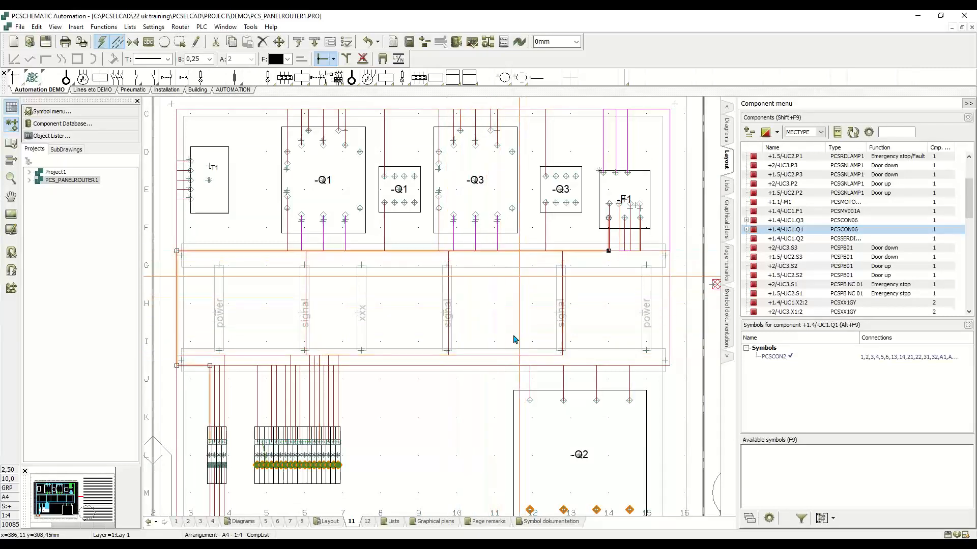
{"action": "left_click", "coordinate": [470, 423]}
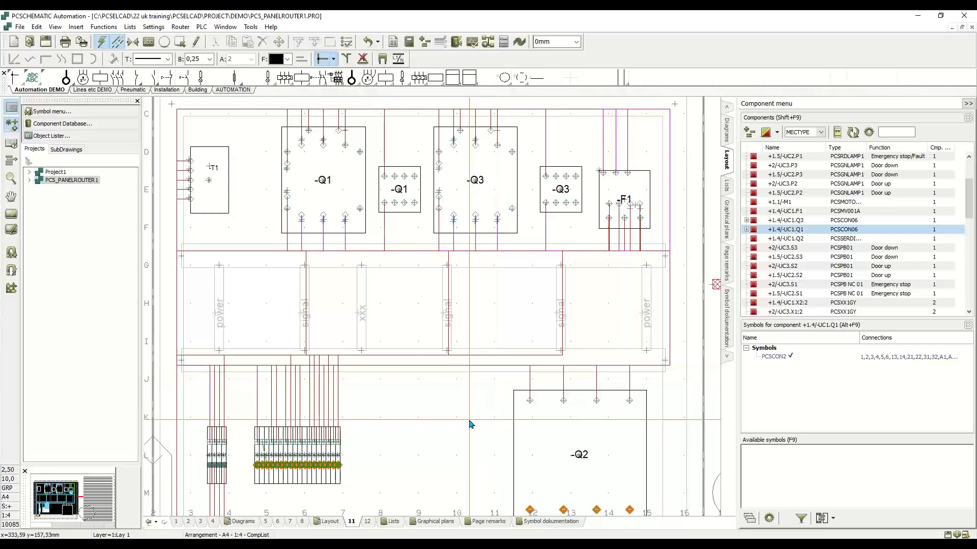
Reopen the Panelrouter settings and place the window beside the full panel arrangement on layout page 11
{"action": "scroll", "coordinate": [469, 424], "scroll_direction": "down", "scroll_amount": 2}
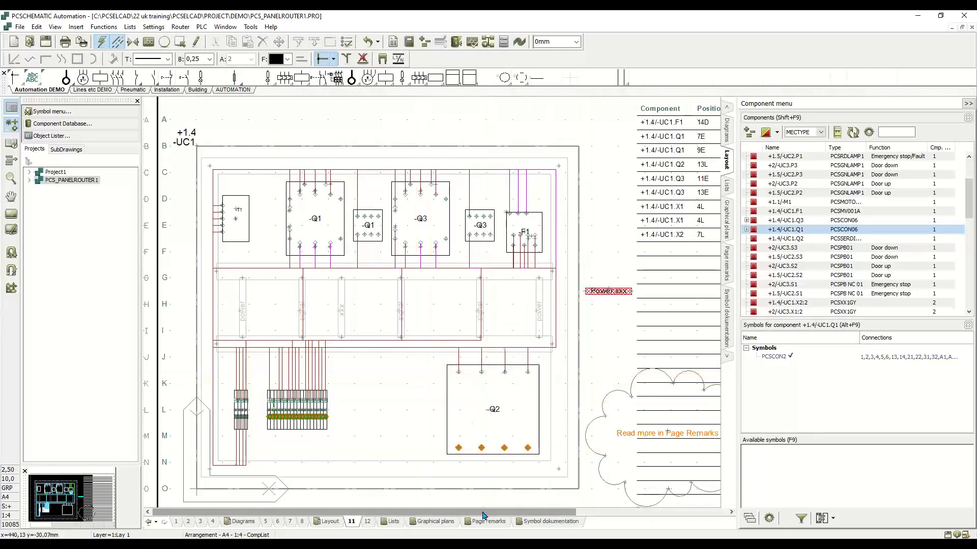
{"action": "left_click_drag", "start_coordinate": [483, 513], "coordinate": [508, 512]}
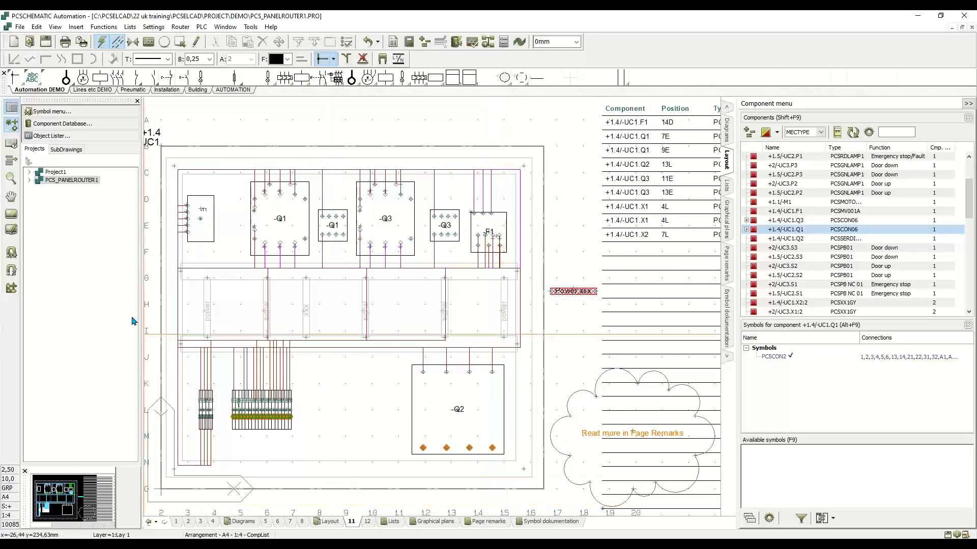
{"action": "left_click_drag", "start_coordinate": [143, 316], "coordinate": [127, 316]}
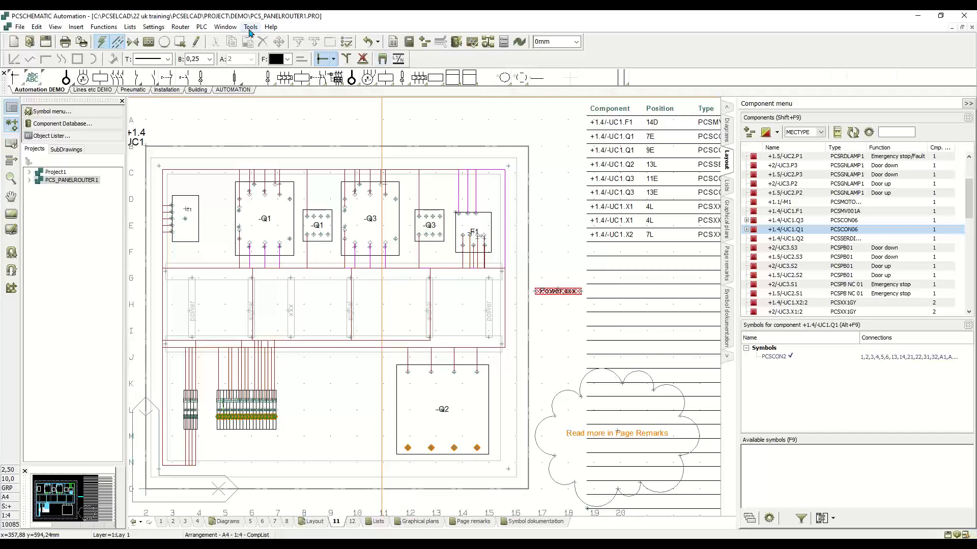
{"action": "left_click", "coordinate": [251, 27]}
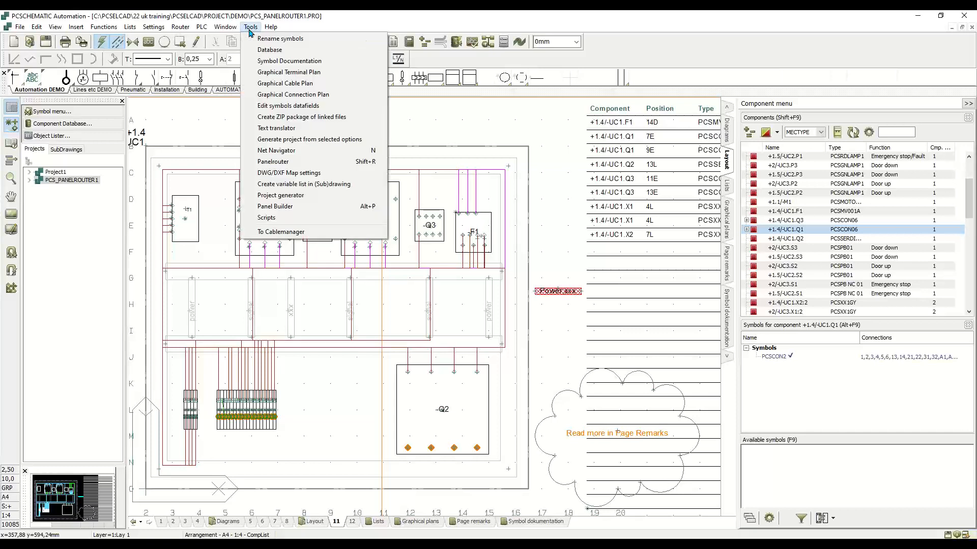
{"action": "left_click", "coordinate": [307, 162]}
{"action": "mouse_move", "coordinate": [0, 82]}
{"action": "left_mouse_down"}
{"action": "mouse_move", "coordinate": [549, 71]}
{"action": "mouse_move", "coordinate": [627, 58]}
{"action": "left_mouse_up"}
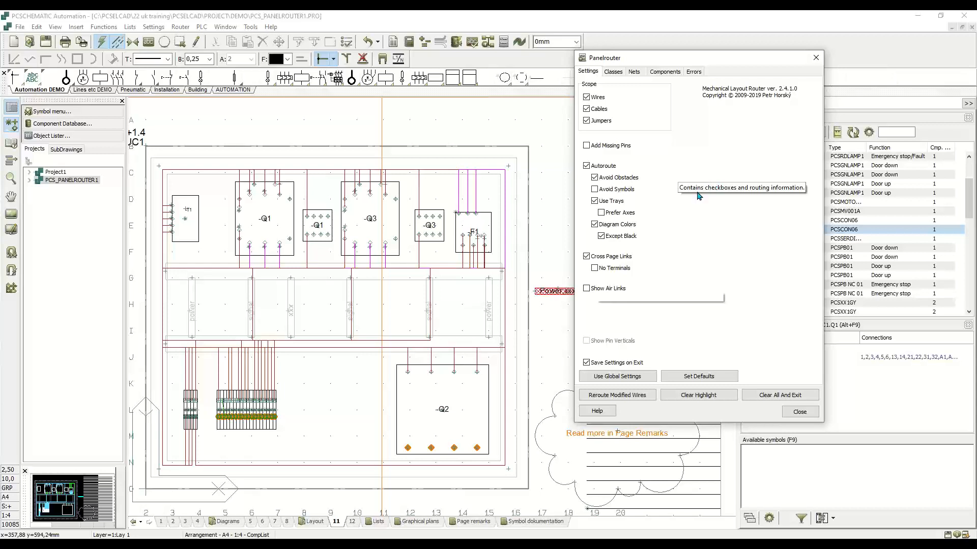
Compare the routing with Use Trays turned off and with Prefer Axes turned on, restoring each option after its test
{"action": "left_click", "coordinate": [621, 202]}
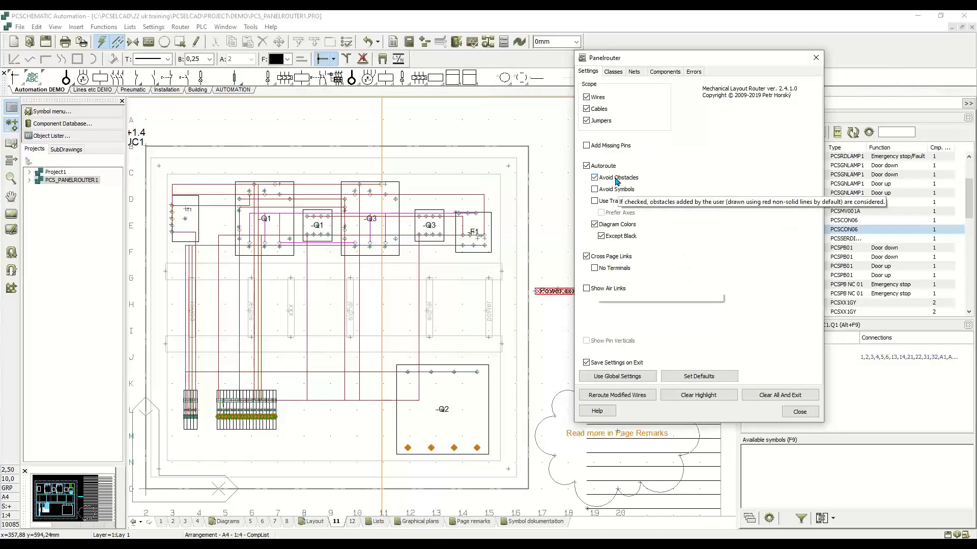
{"action": "left_click", "coordinate": [610, 202]}
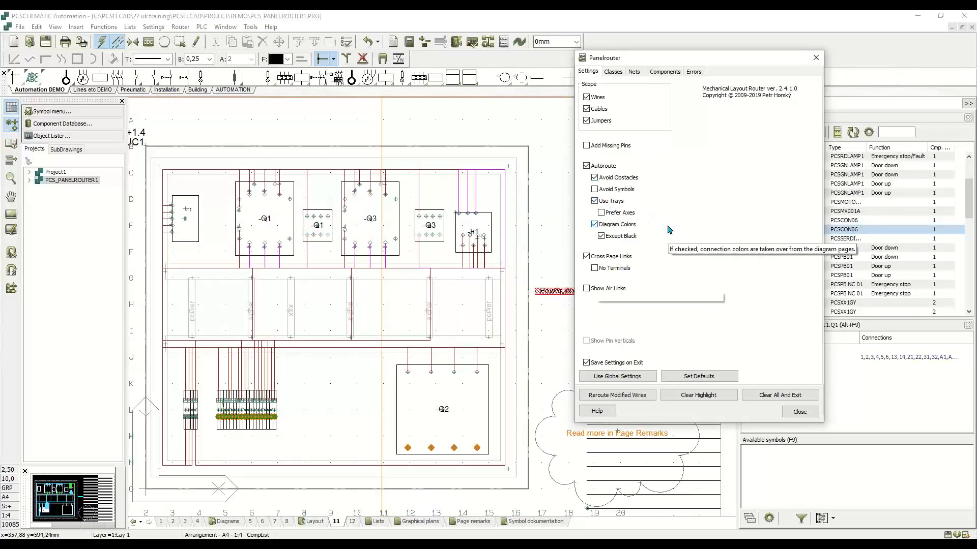
{"action": "left_click", "coordinate": [620, 214]}
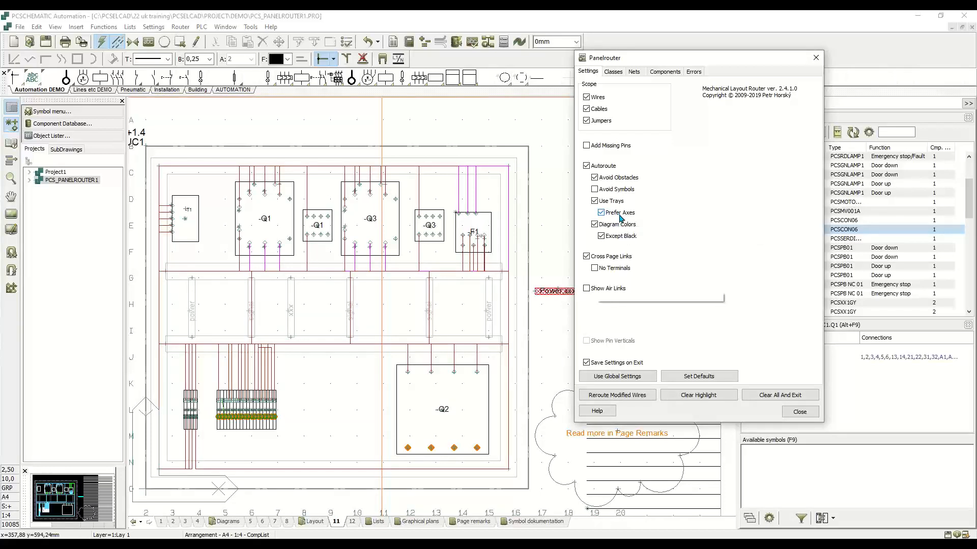
{"action": "left_click", "coordinate": [619, 216]}
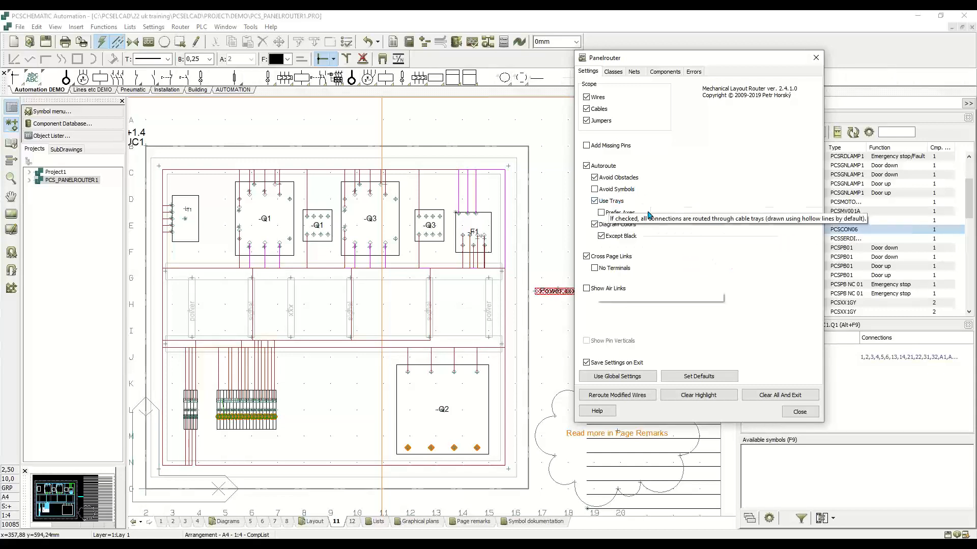
Show the air links on the panel arrangement to view the direct connections, and hide them again
{"action": "left_click", "coordinate": [609, 290]}
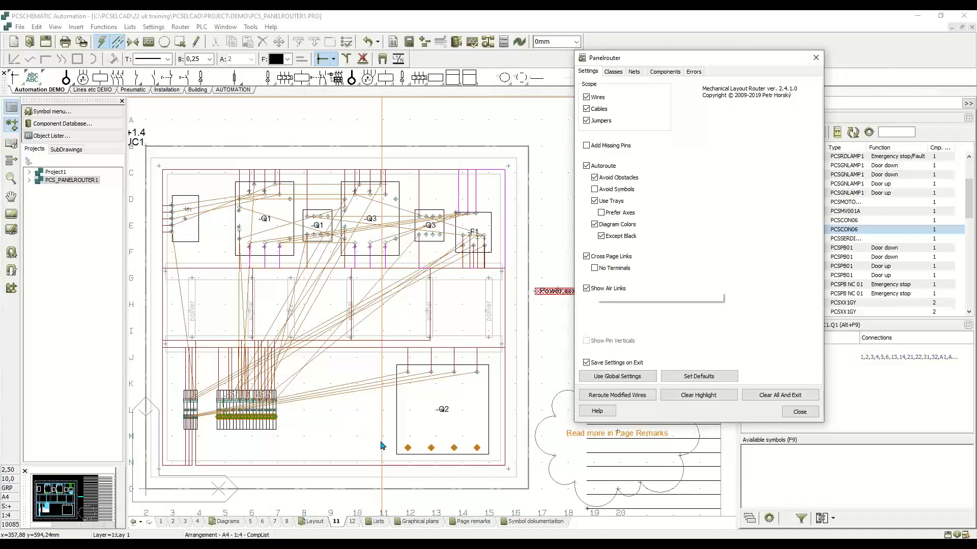
{"action": "left_click", "coordinate": [587, 288]}
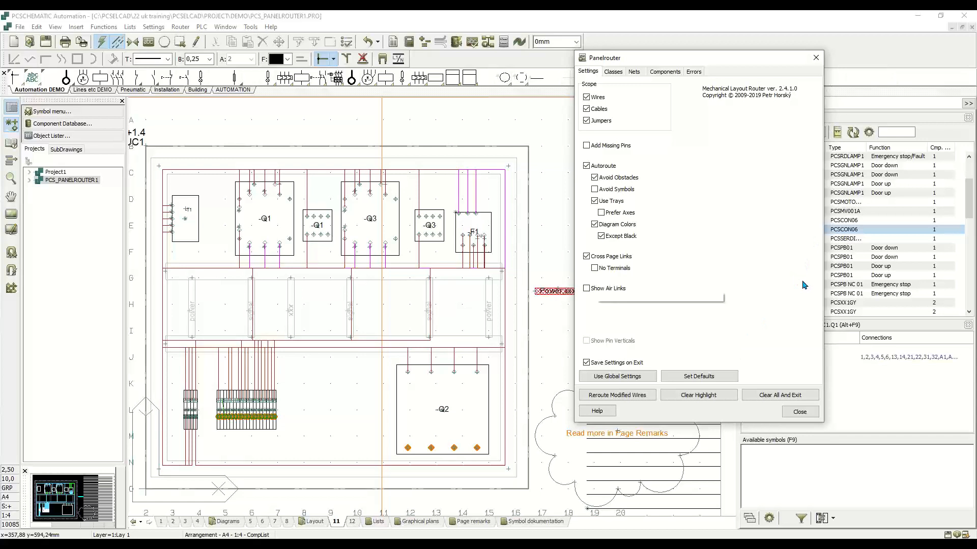
Check the Panelrouter errors list, and highlight component -T1 with all its wires in the connections sorted by component
{"action": "left_click", "coordinate": [701, 75]}
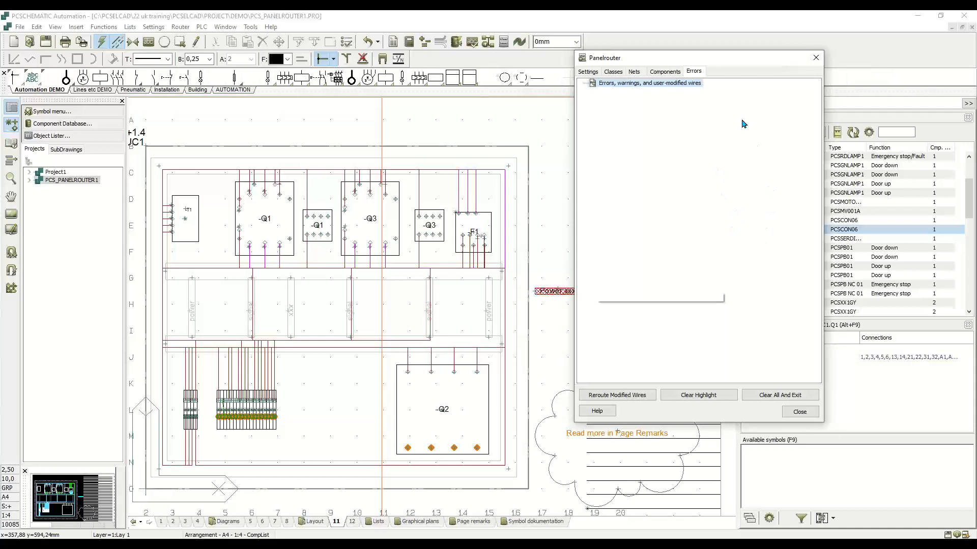
{"action": "left_click", "coordinate": [665, 72]}
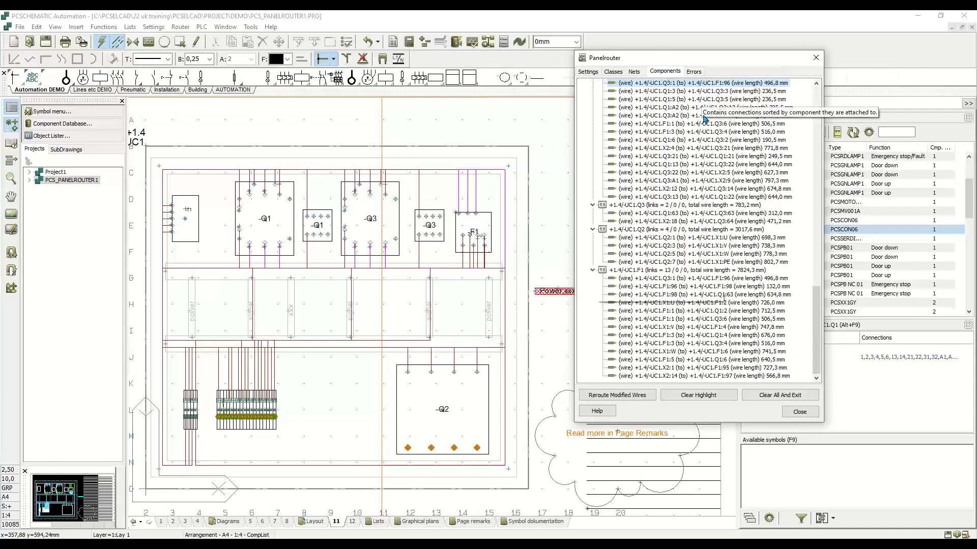
{"action": "scroll", "coordinate": [753, 282], "scroll_direction": "up", "scroll_amount": 20}
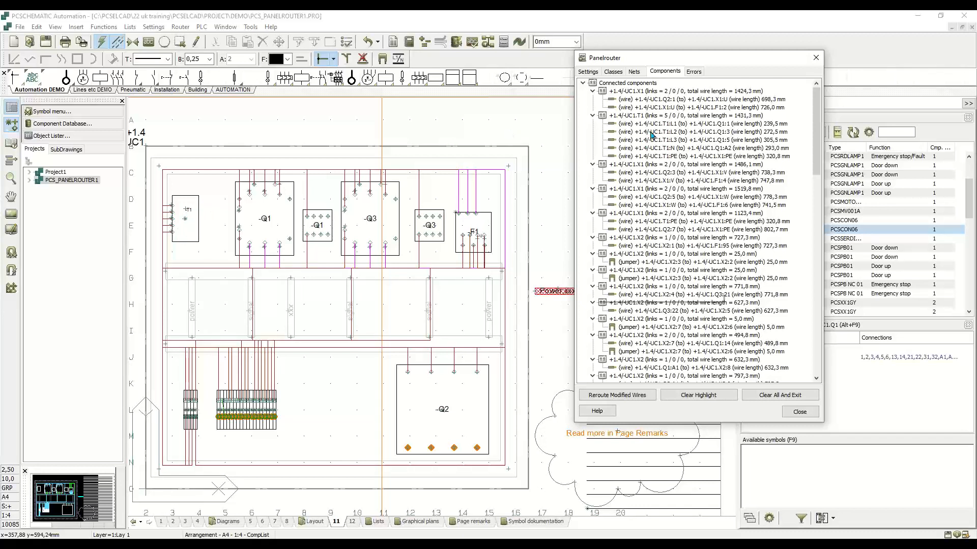
{"action": "left_click", "coordinate": [649, 117]}
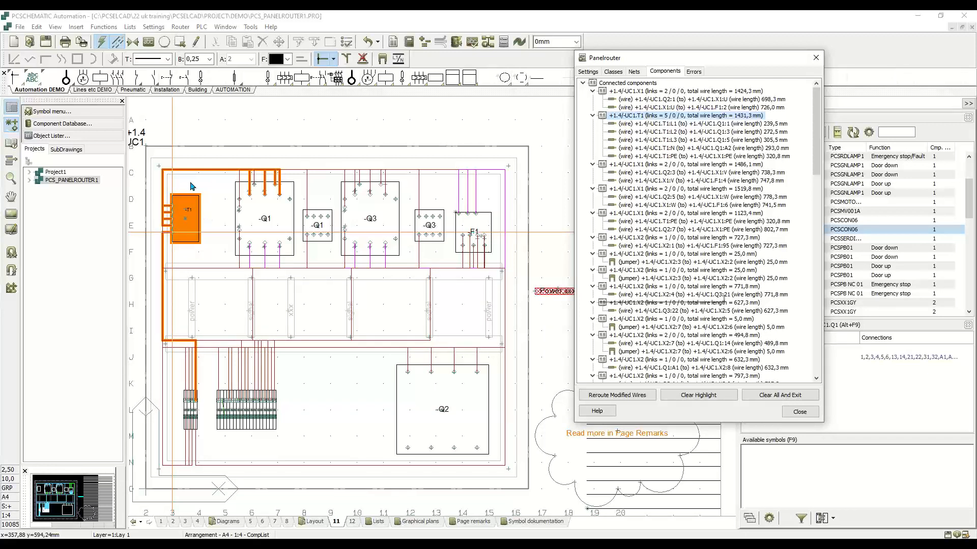
Highlight the individual wires from -T1 to -Q1 and to terminal -X1:PE one by one, and widen the Panelrouter window
{"action": "left_click", "coordinate": [639, 124]}
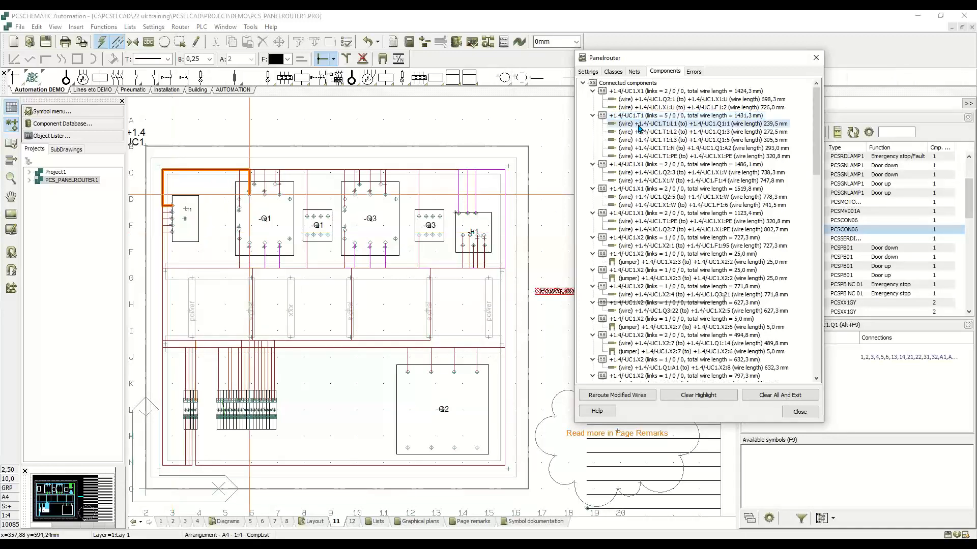
{"action": "left_click", "coordinate": [641, 133]}
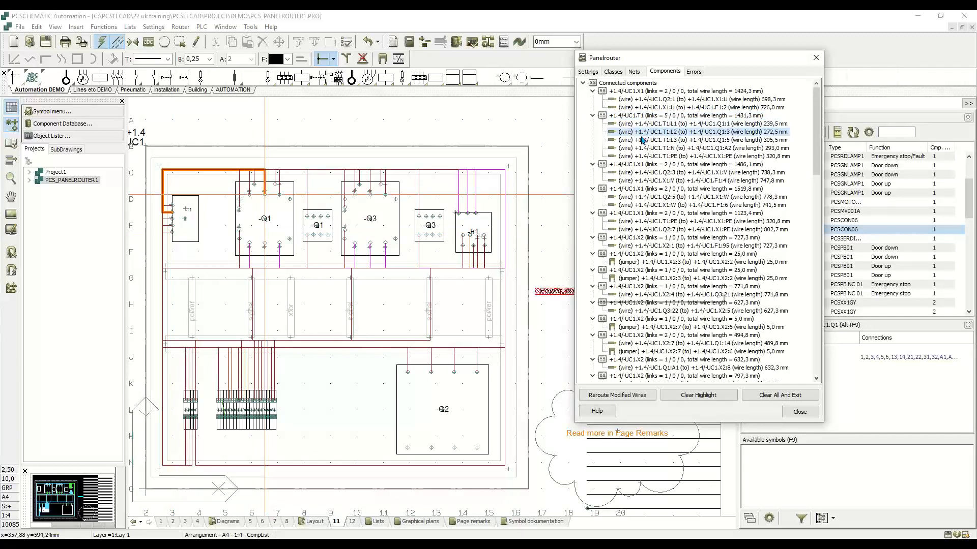
{"action": "left_click", "coordinate": [642, 138]}
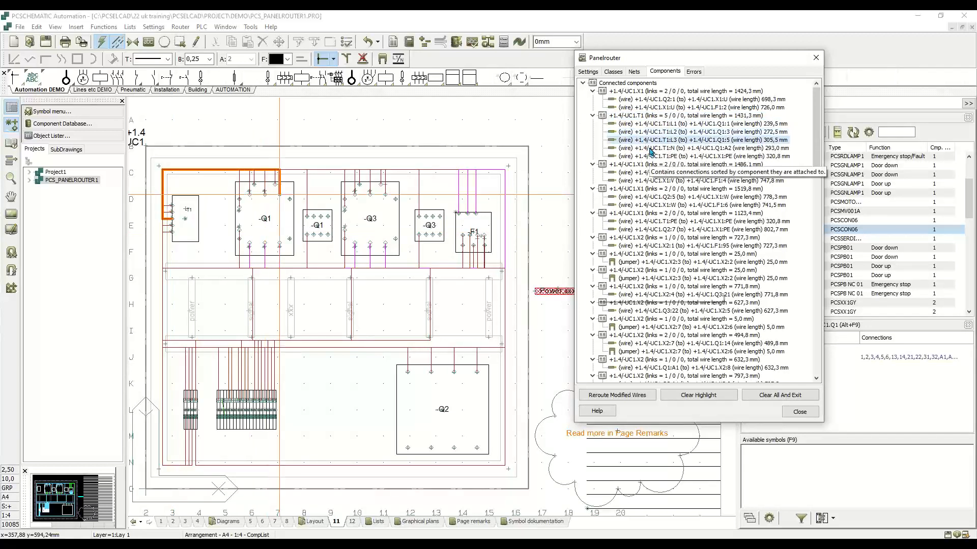
{"action": "left_click", "coordinate": [648, 148]}
{"action": "left_click", "coordinate": [649, 156]}
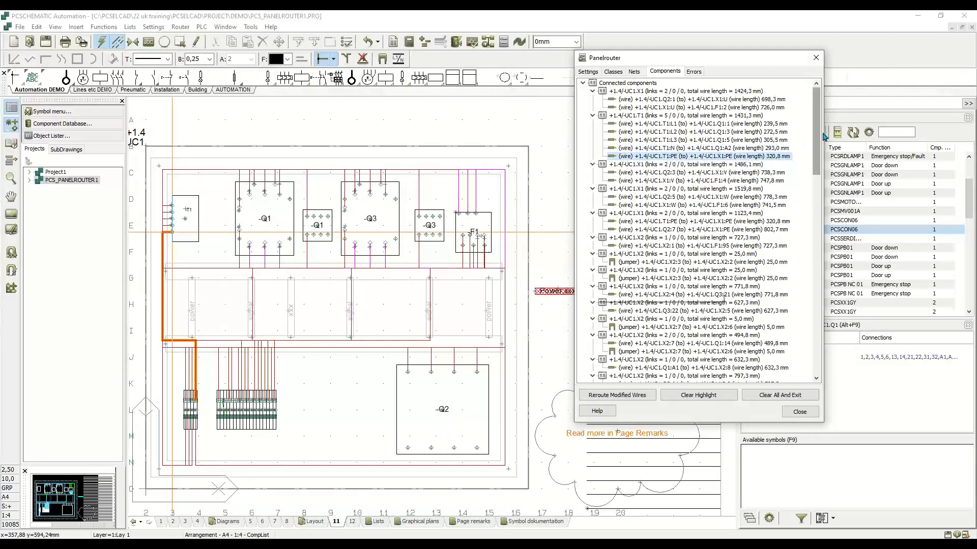
{"action": "left_click_drag", "start_coordinate": [824, 133], "coordinate": [893, 119]}
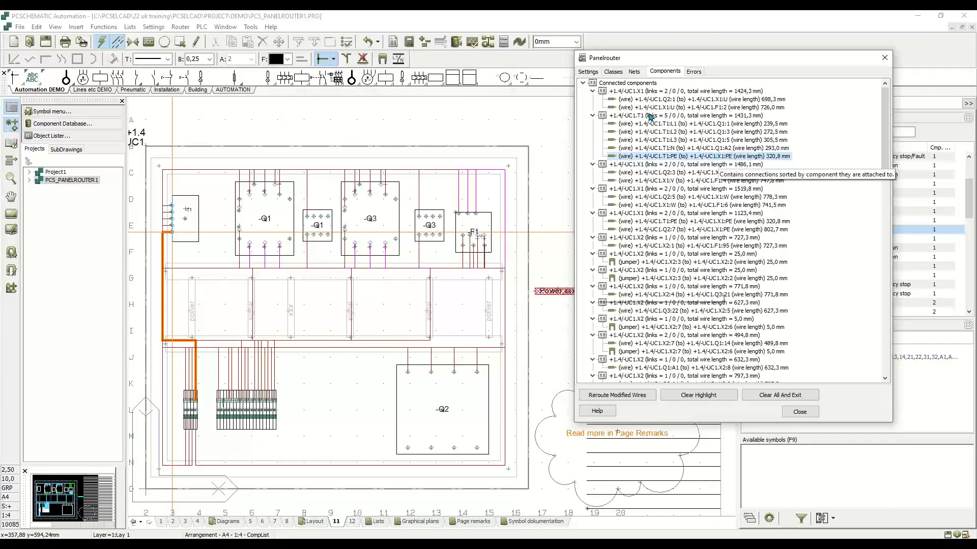
Highlight contactor -Q1 with all its wires, and trace its first three listed wires individually on the panel
{"action": "scroll", "coordinate": [691, 199], "scroll_direction": "down", "scroll_amount": 10}
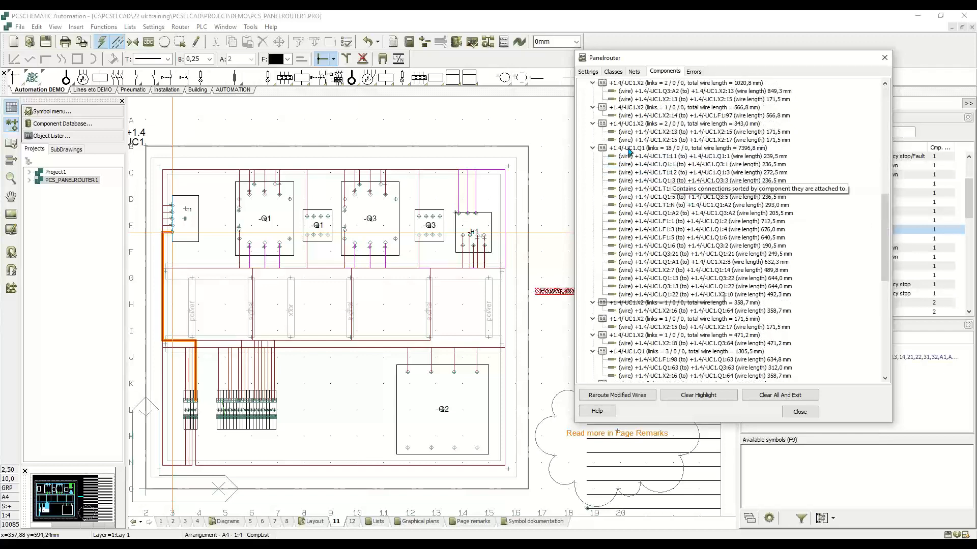
{"action": "left_click", "coordinate": [631, 148]}
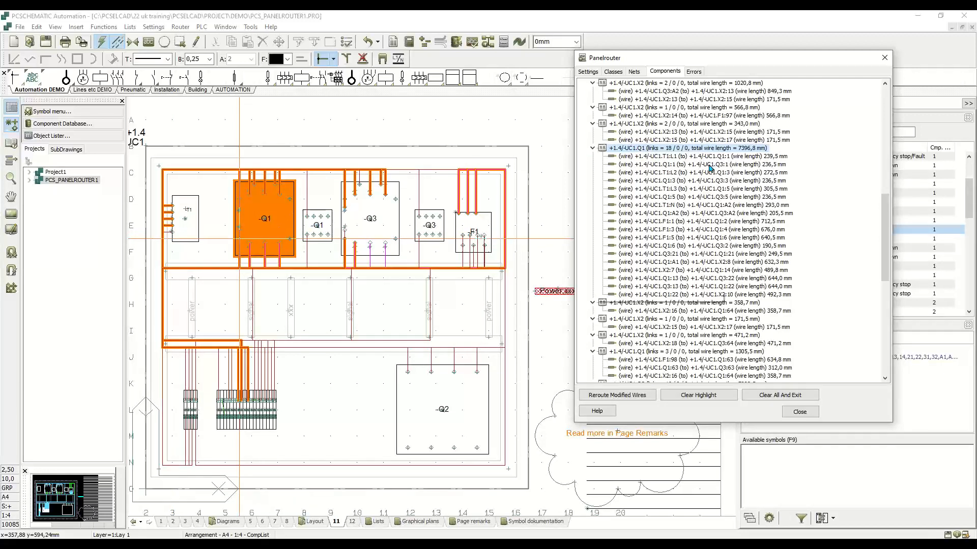
{"action": "left_click", "coordinate": [668, 157]}
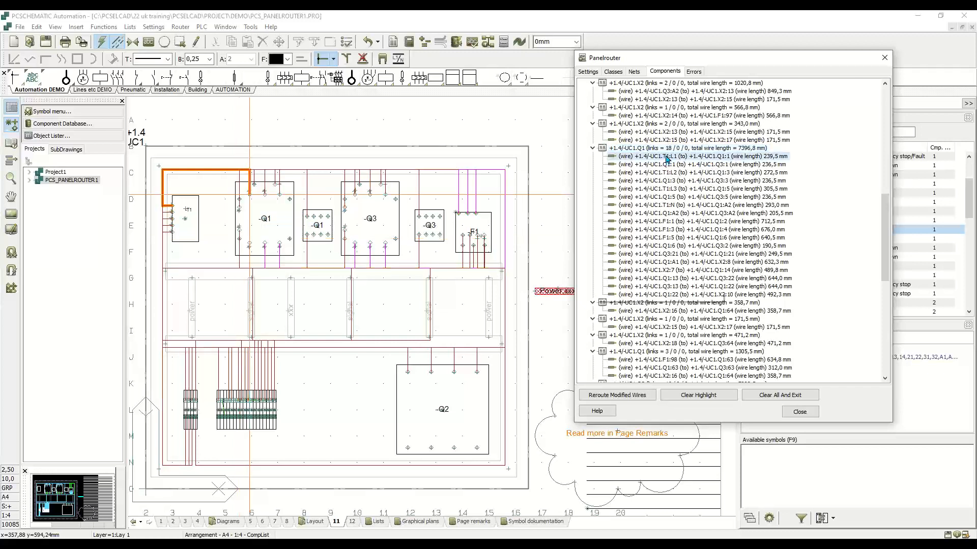
{"action": "left_click", "coordinate": [672, 165]}
{"action": "left_click", "coordinate": [675, 173]}
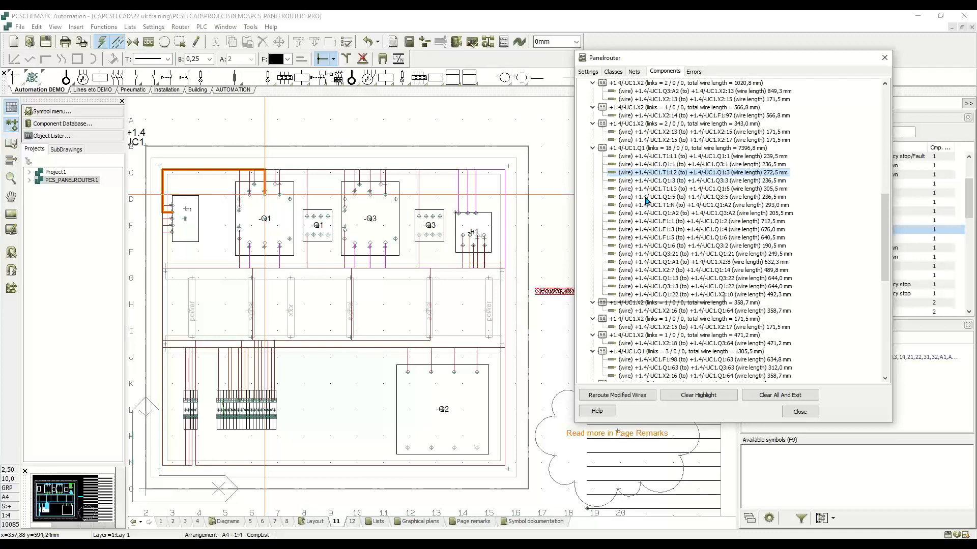
Show the wire from -T1:L2 to -Q1:3 in the circuit diagram with the Panelrouter window moved aside, and return to the layout
{"action": "key", "text": "alt"}
{"action": "double_click", "coordinate": [653, 175]}
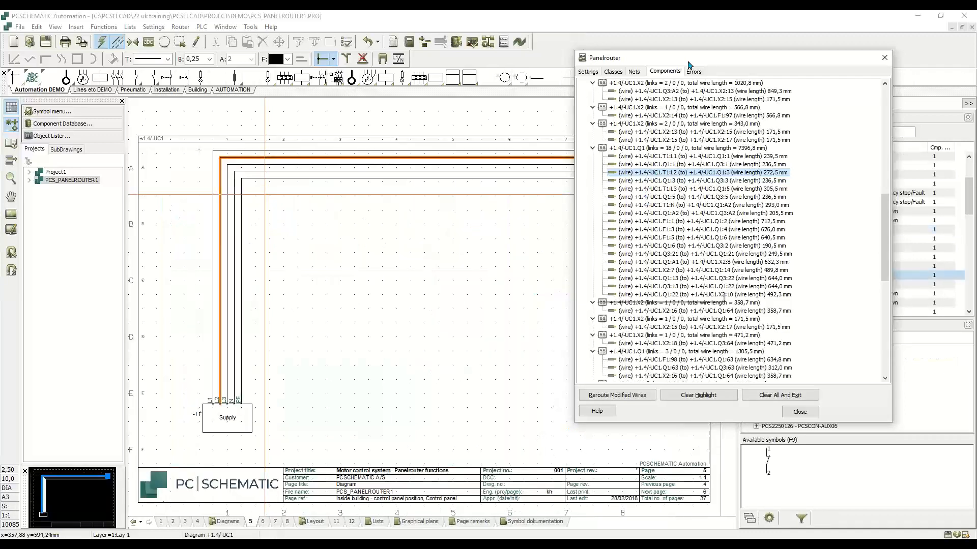
{"action": "mouse_move", "coordinate": [689, 63]}
{"action": "left_mouse_down"}
{"action": "mouse_move", "coordinate": [744, 83]}
{"action": "mouse_move", "coordinate": [847, 168]}
{"action": "mouse_move", "coordinate": [846, 114]}
{"action": "mouse_move", "coordinate": [812, 87]}
{"action": "mouse_move", "coordinate": [783, 81]}
{"action": "mouse_move", "coordinate": [795, 76]}
{"action": "left_mouse_up"}
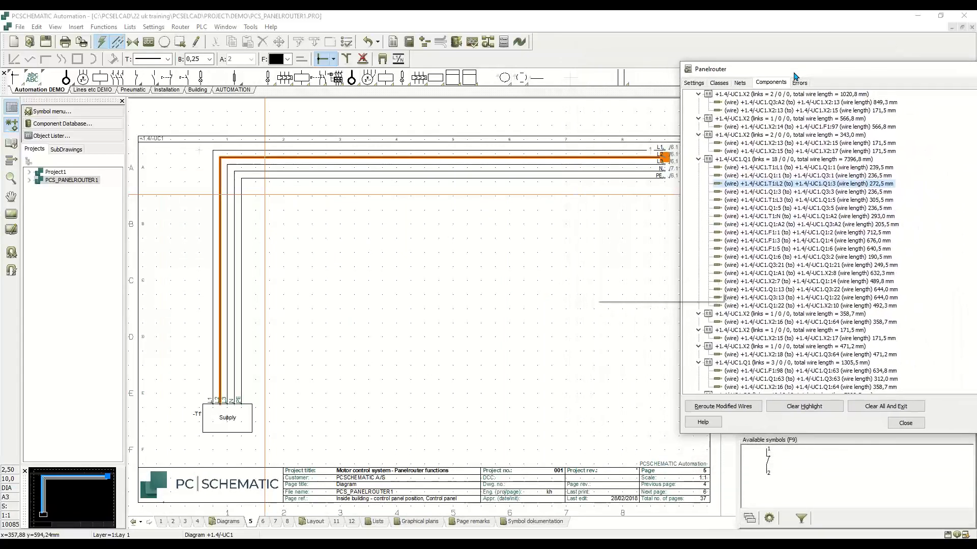
{"action": "double_click", "coordinate": [786, 188]}
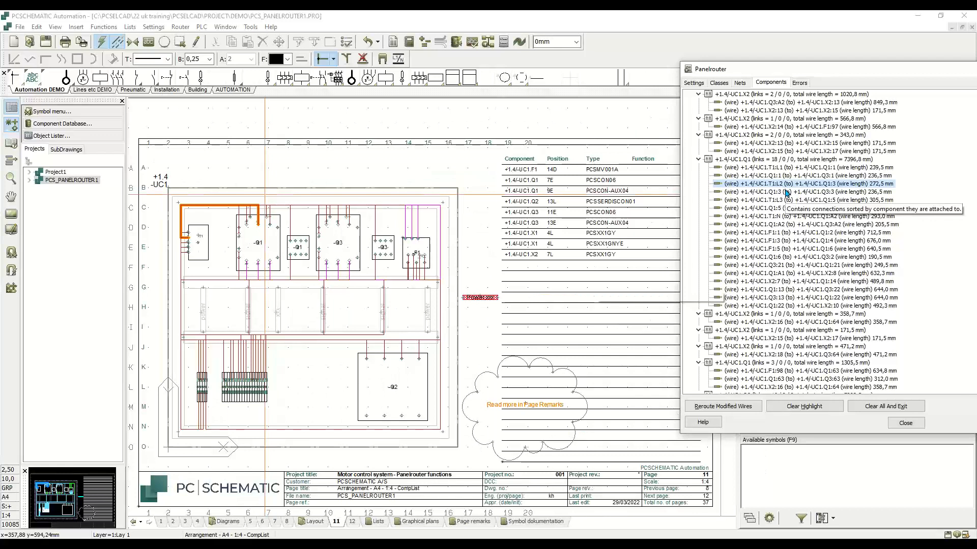
Highlight the wire from -Q1:3 to -Q3:3 on the panel, show it in the circuit diagram, and return to the layout
{"action": "double_click", "coordinate": [787, 193]}
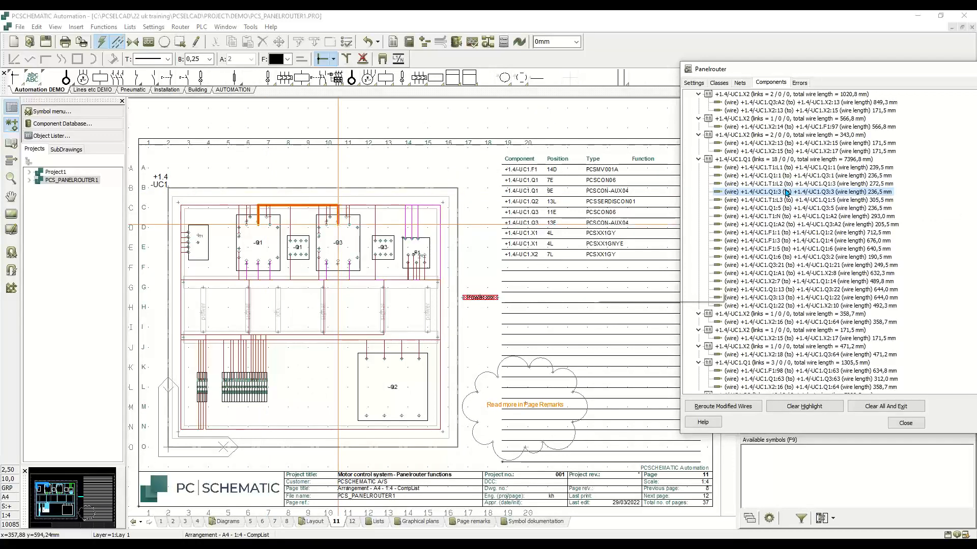
{"action": "double_click", "coordinate": [787, 192]}
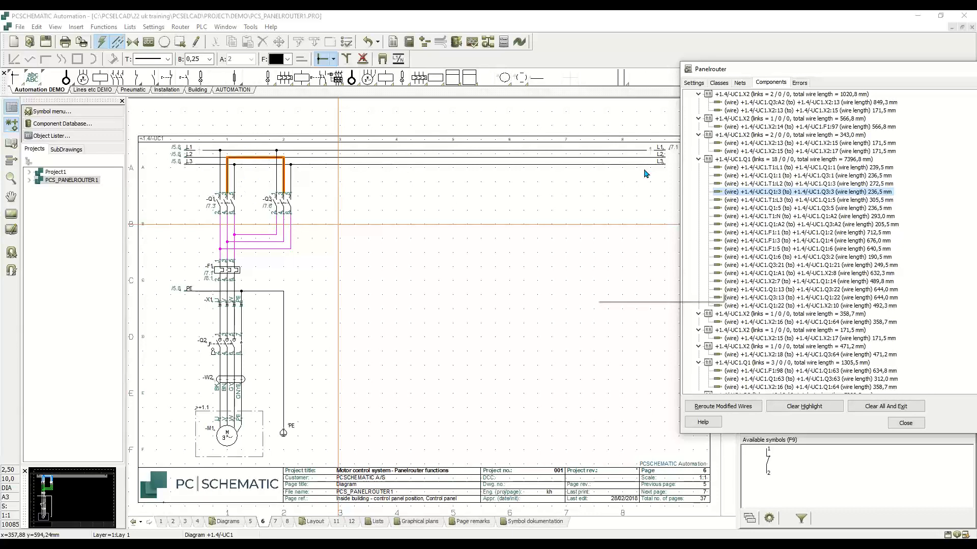
{"action": "double_click", "coordinate": [774, 193]}
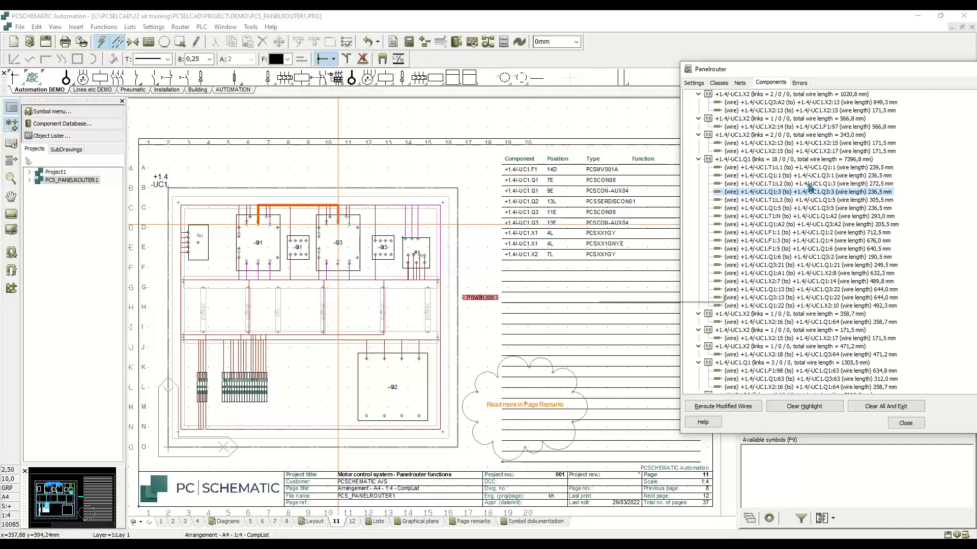
Compare the route from -F1:3 to -Q1:4, all wires of -Q1, and the wire from -Q1:1 to -Q3:1 on the layout
{"action": "double_click", "coordinate": [802, 241]}
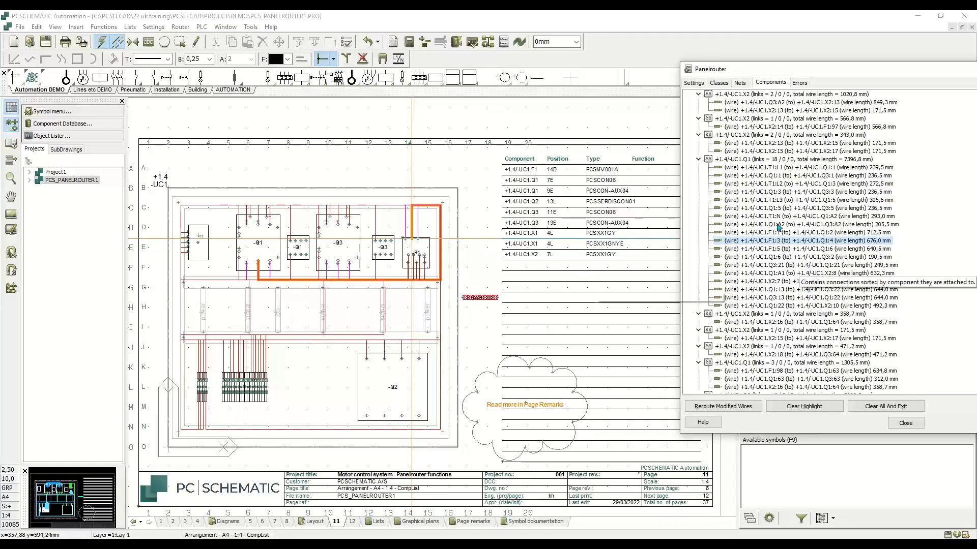
{"action": "left_click", "coordinate": [750, 160]}
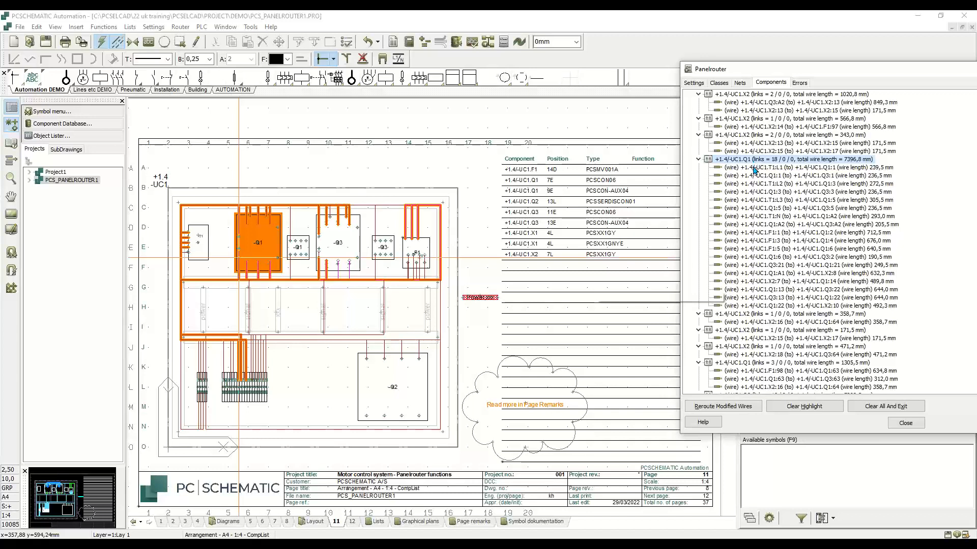
{"action": "left_click", "coordinate": [761, 176]}
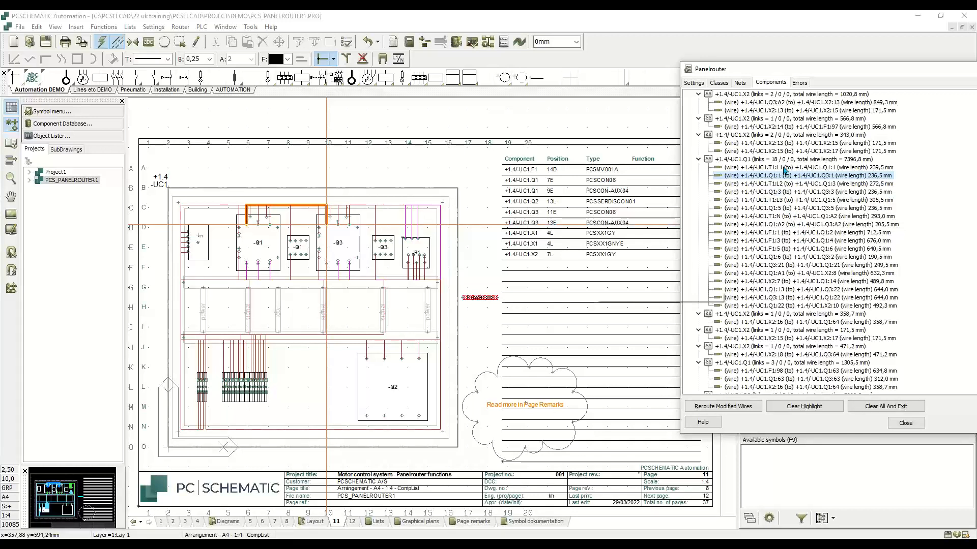
Highlight net L1 in the nets list, and view its wire from -Q3:1 to -F1:96 in both diagram and layout
{"action": "left_click", "coordinate": [740, 83]}
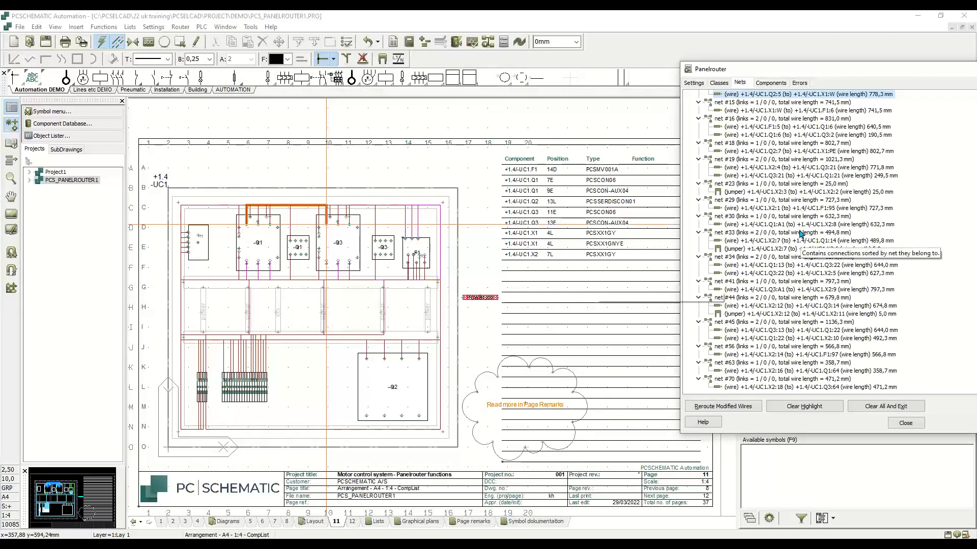
{"action": "scroll", "coordinate": [801, 234], "scroll_direction": "up", "scroll_amount": 10}
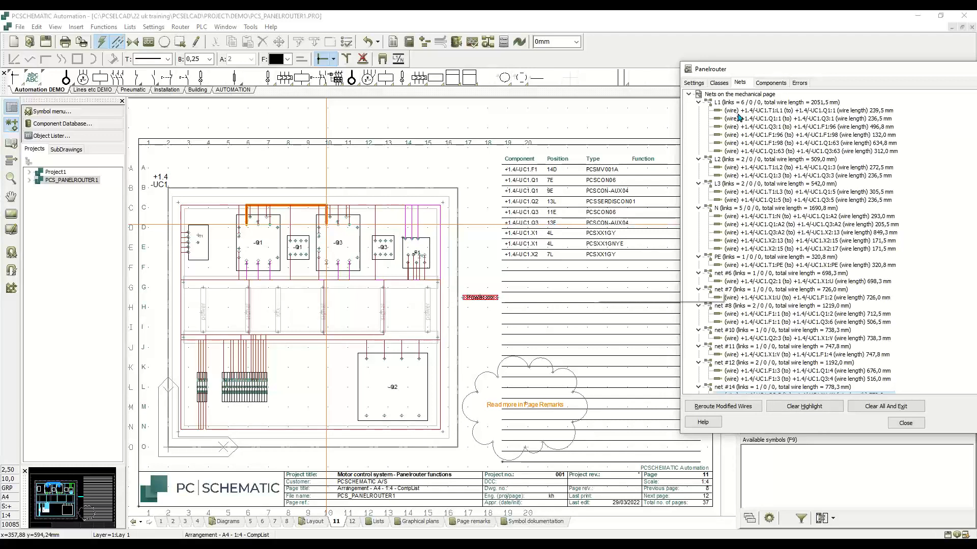
{"action": "left_click", "coordinate": [725, 104]}
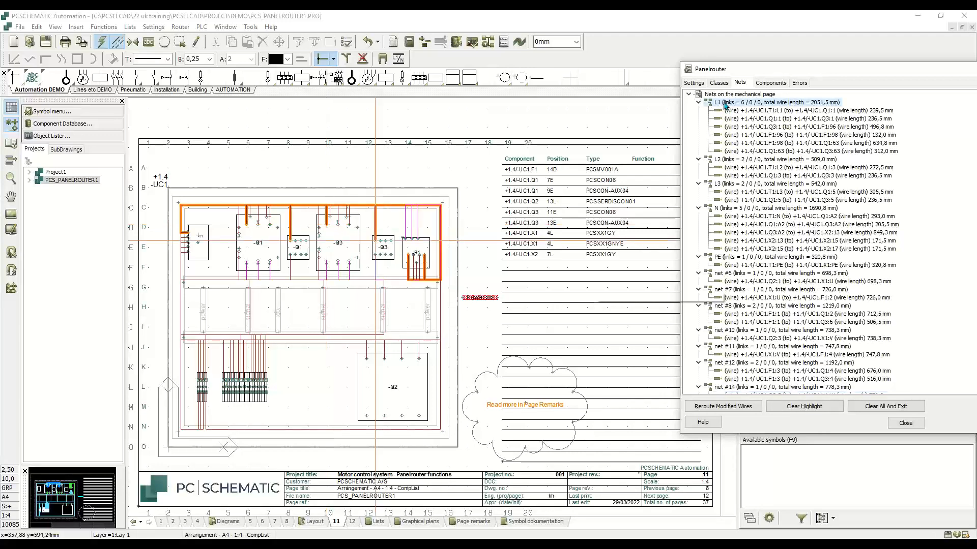
{"action": "left_click", "coordinate": [748, 128]}
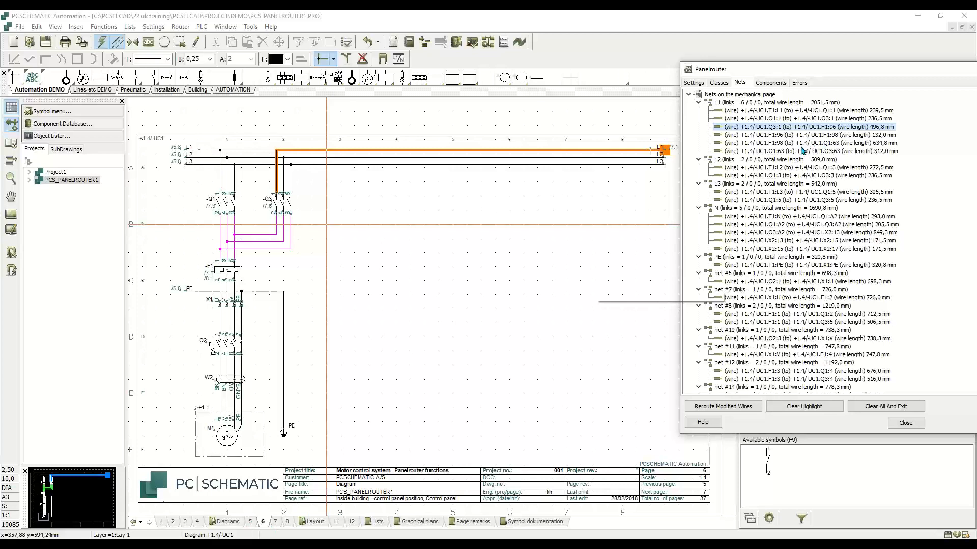
{"action": "left_click", "coordinate": [824, 132]}
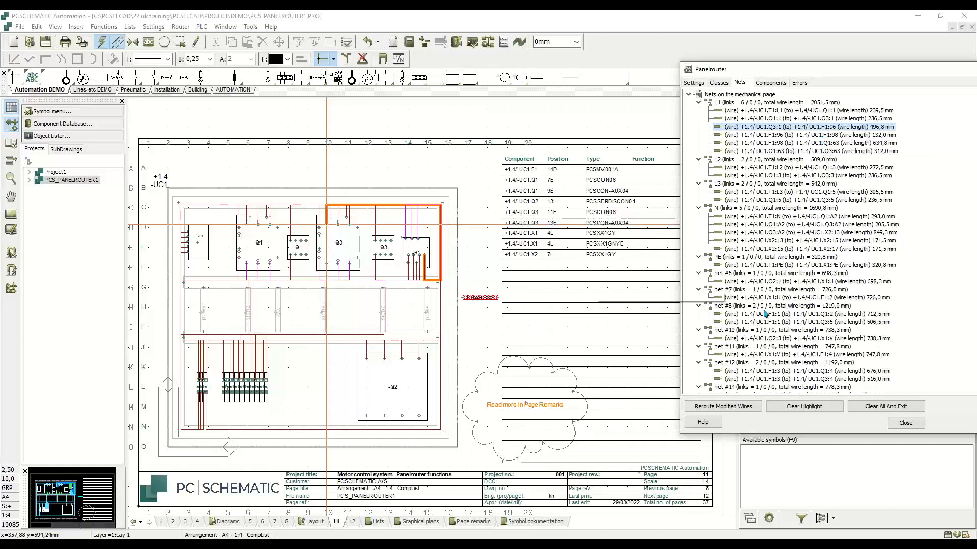
Close Panelrouter and examine the line segments joining -Q1, -Q3 and -F1 on diagram page 6
{"action": "left_click_drag", "start_coordinate": [945, 76], "coordinate": [800, 80]}
{"action": "left_click", "coordinate": [846, 73]}
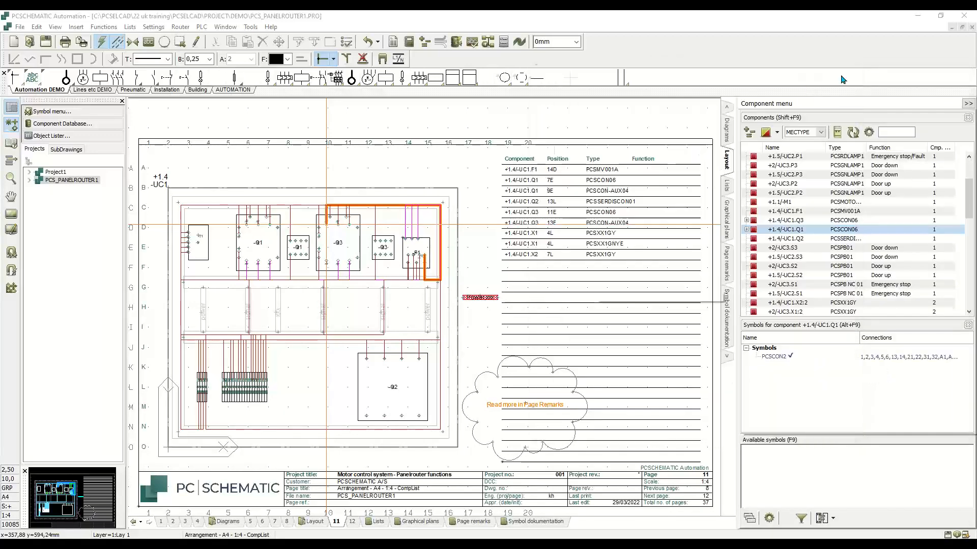
{"action": "left_click", "coordinate": [264, 521]}
{"action": "scroll", "coordinate": [261, 245], "scroll_direction": "up", "scroll_amount": 2}
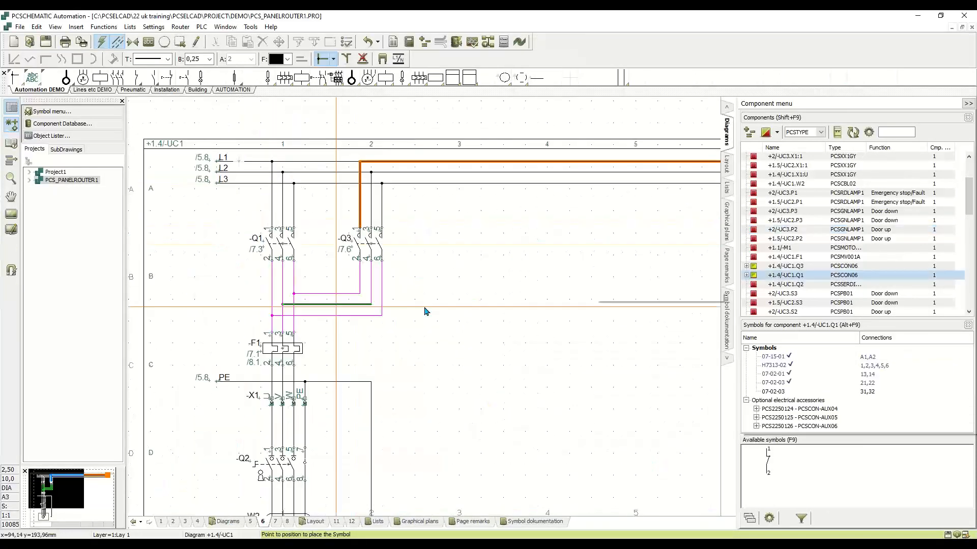
{"action": "left_click", "coordinate": [462, 260]}
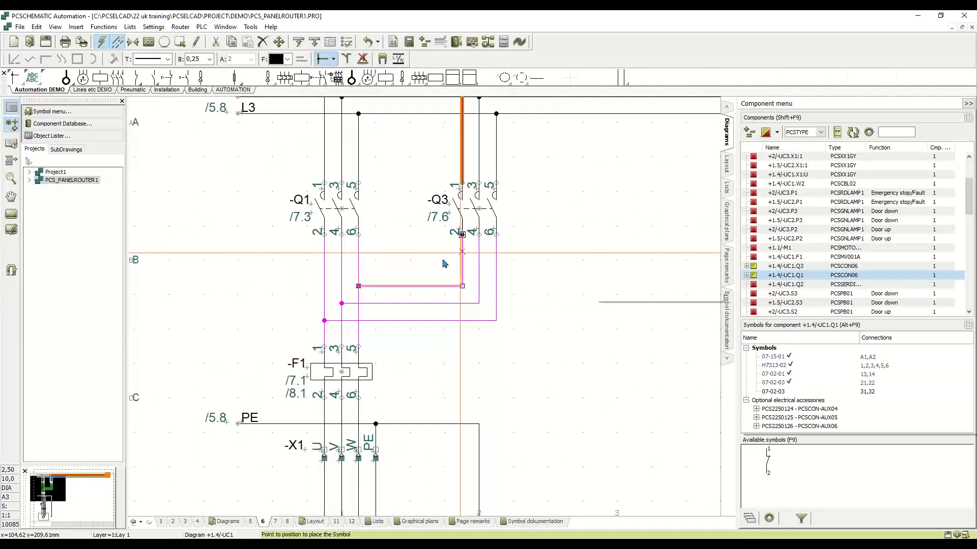
{"action": "left_click", "coordinate": [359, 265]}
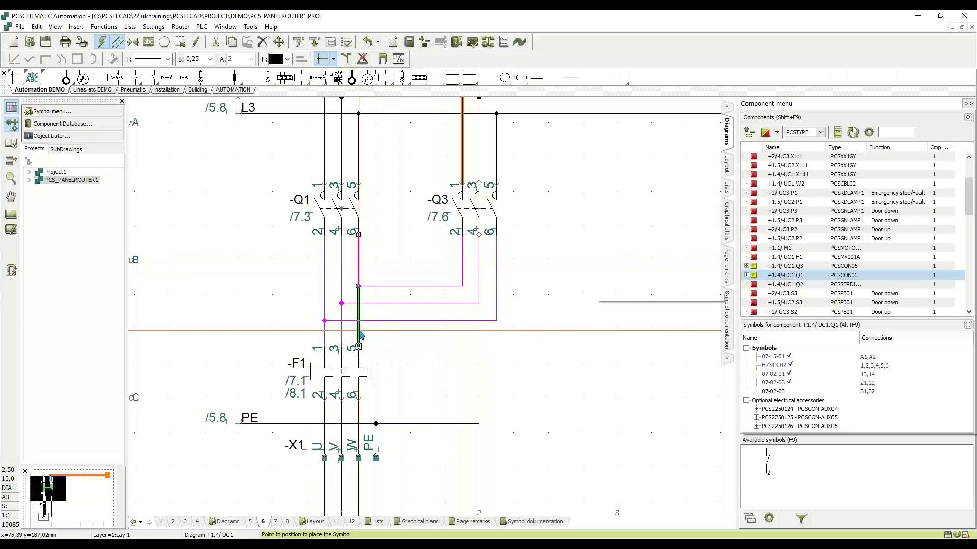
{"action": "left_click", "coordinate": [358, 328]}
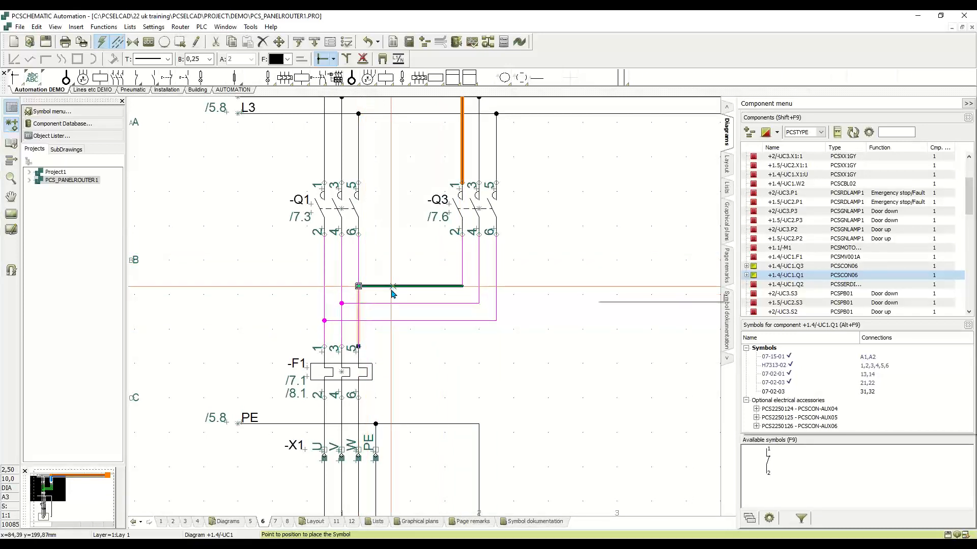
{"action": "left_click", "coordinate": [579, 391]}
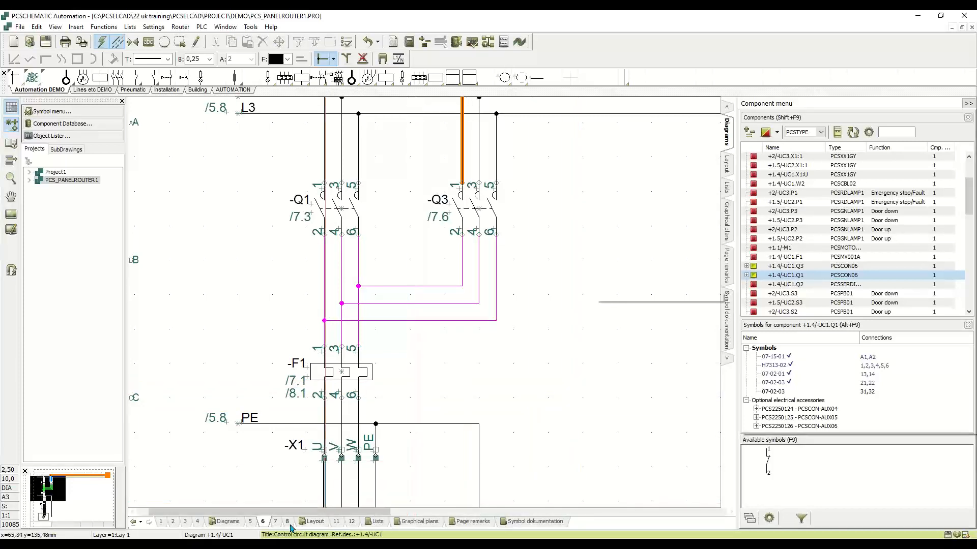
Run Panelrouter again on layout page 11 and review the wires, cable trays and obstacles listed by class
{"action": "left_click", "coordinate": [326, 524]}
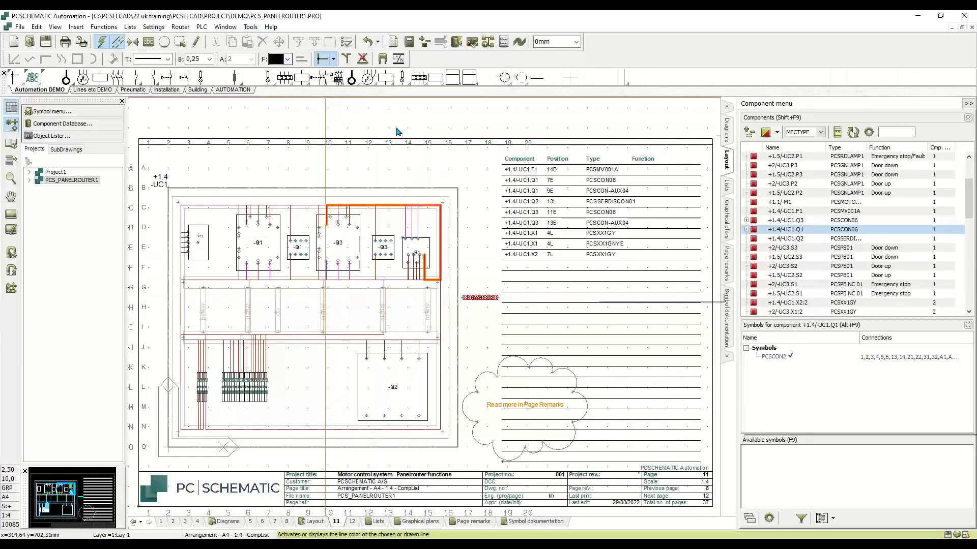
{"action": "left_click", "coordinate": [250, 27]}
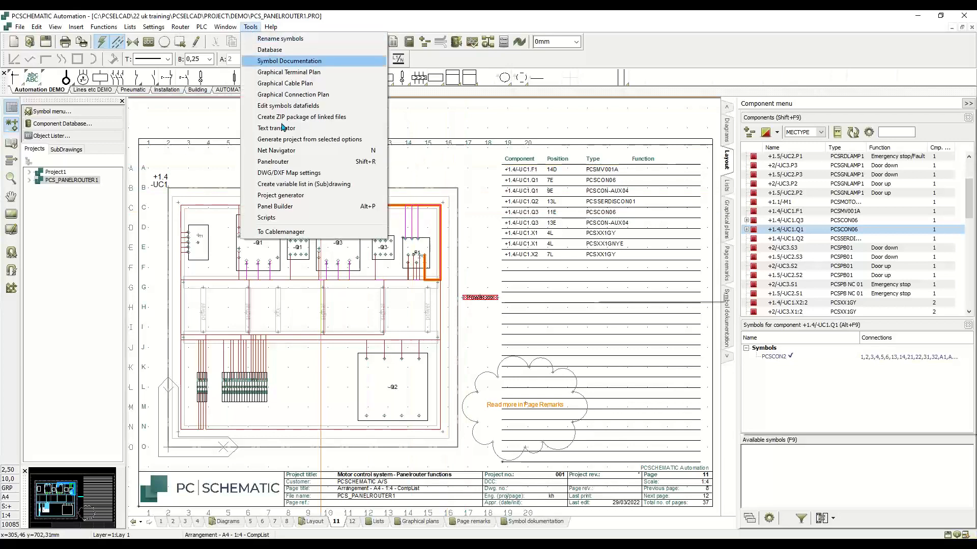
{"action": "left_click", "coordinate": [298, 162]}
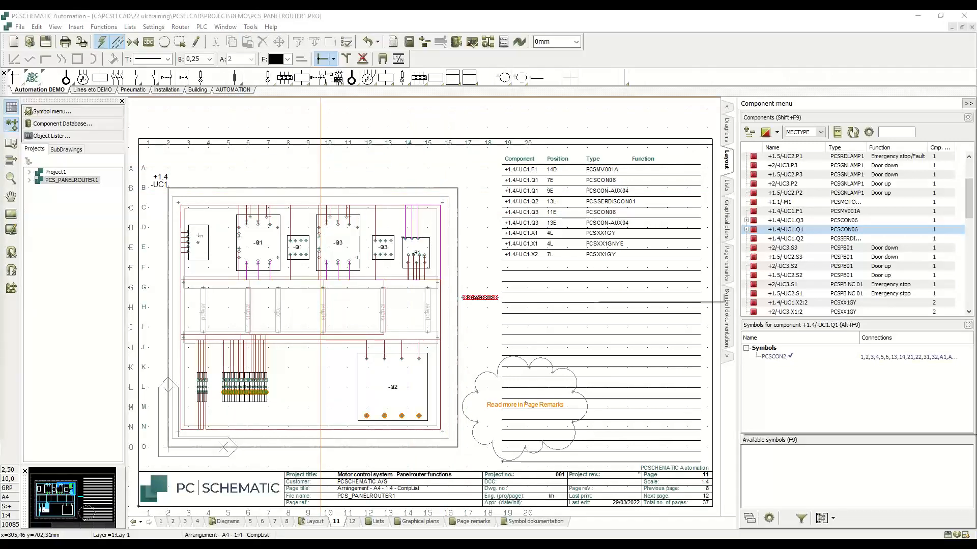
{"action": "left_click_drag", "start_coordinate": [367, 95], "coordinate": [740, 97]}
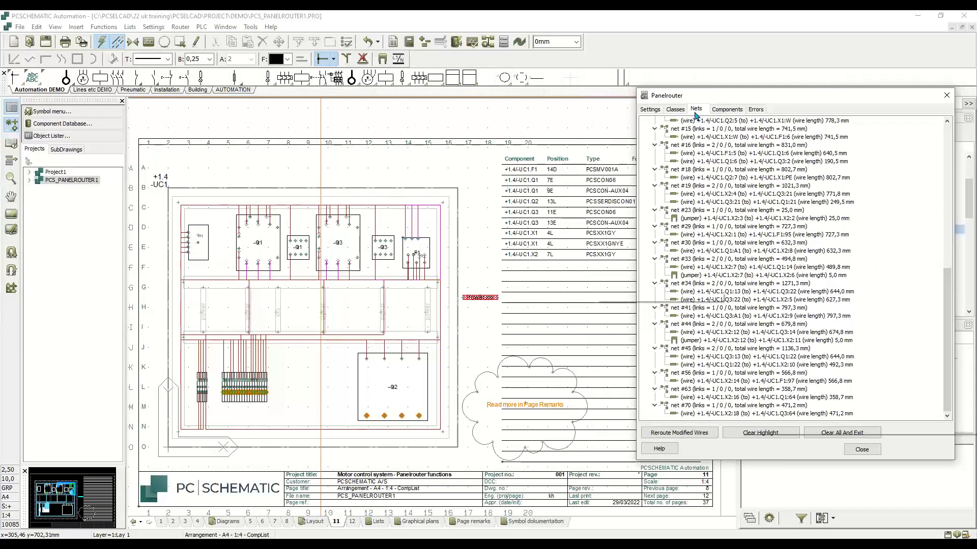
{"action": "left_click", "coordinate": [675, 110]}
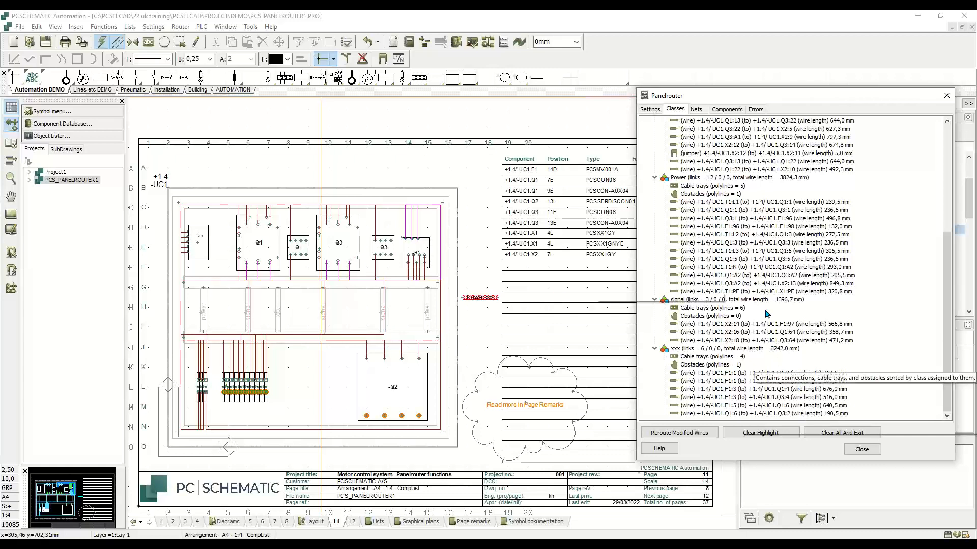
{"action": "scroll", "coordinate": [789, 240], "scroll_direction": "up", "scroll_amount": 8}
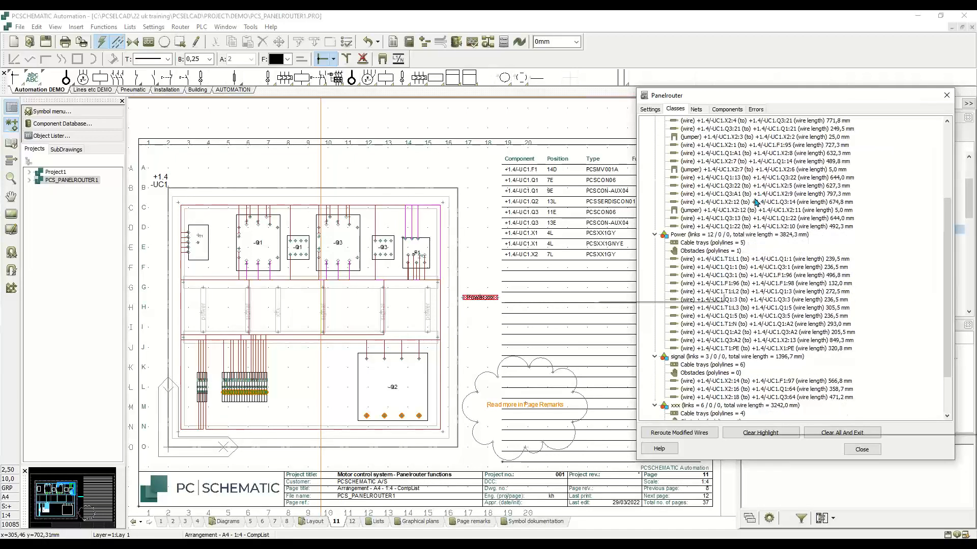
{"action": "scroll", "coordinate": [758, 201], "scroll_direction": "down", "scroll_amount": 7}
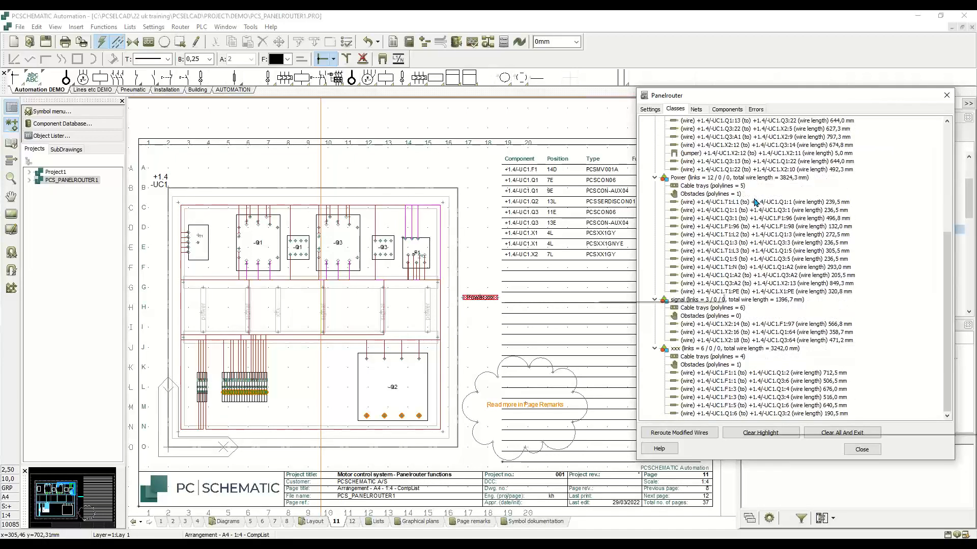
Highlight the routes of the Power, signal and xxx classes on the layout and compare their paths
{"action": "left_click", "coordinate": [680, 179]}
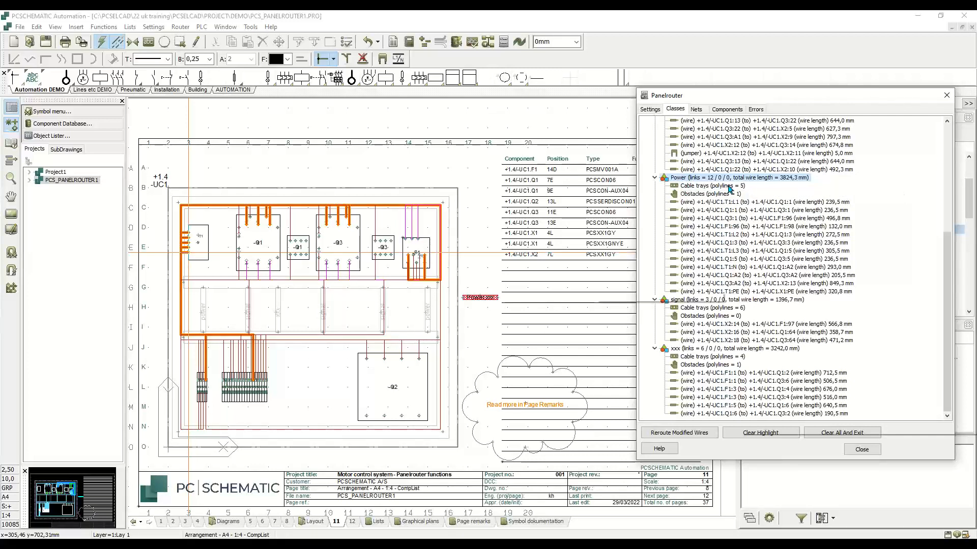
{"action": "left_click", "coordinate": [690, 300]}
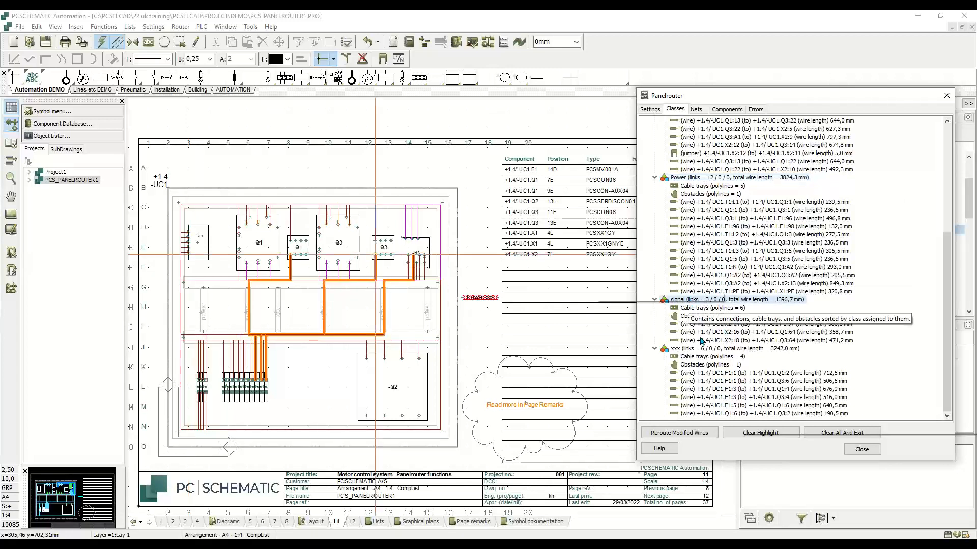
{"action": "left_click", "coordinate": [676, 350]}
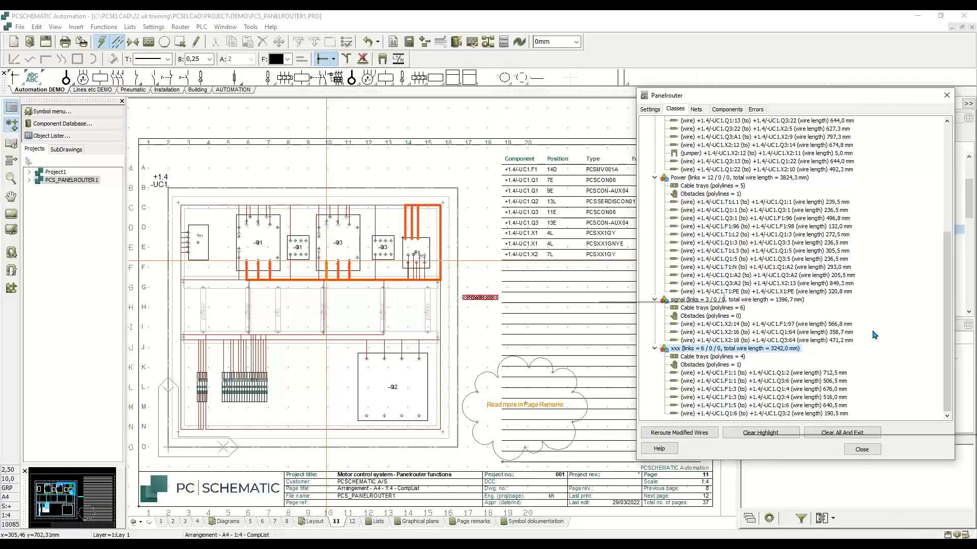
{"action": "left_click", "coordinate": [690, 300]}
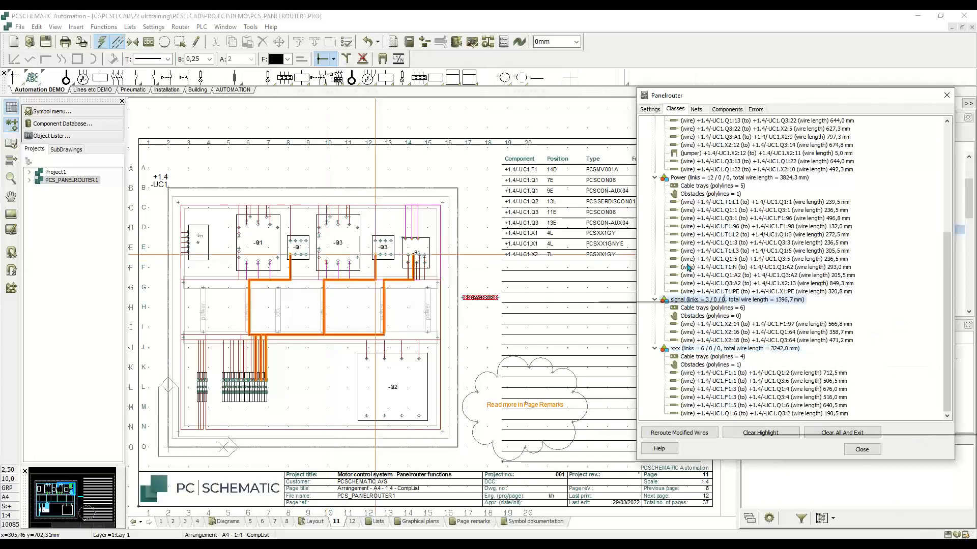
{"action": "left_click", "coordinate": [702, 177]}
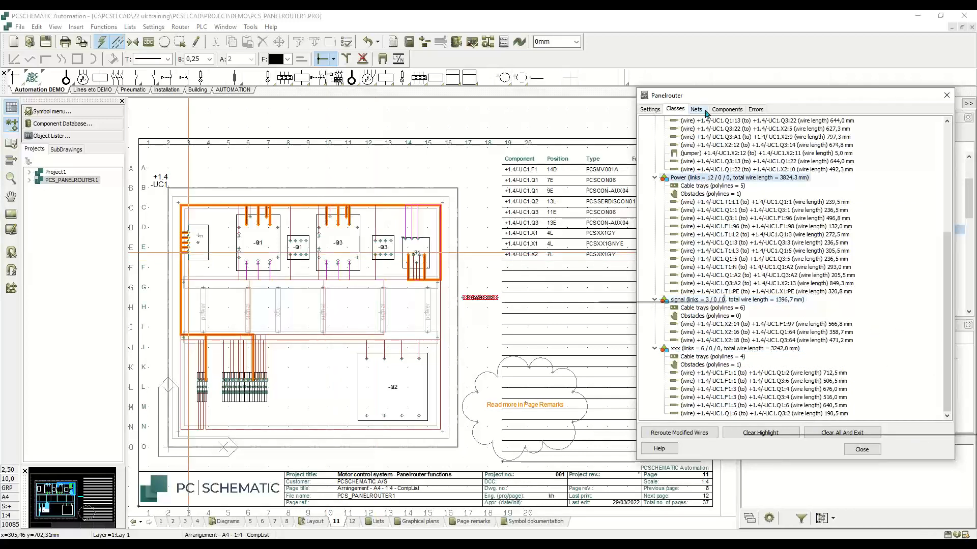
Review the nets list and the classes list again, and exit Panelrouter with all routed wires cleared
{"action": "left_click", "coordinate": [706, 111]}
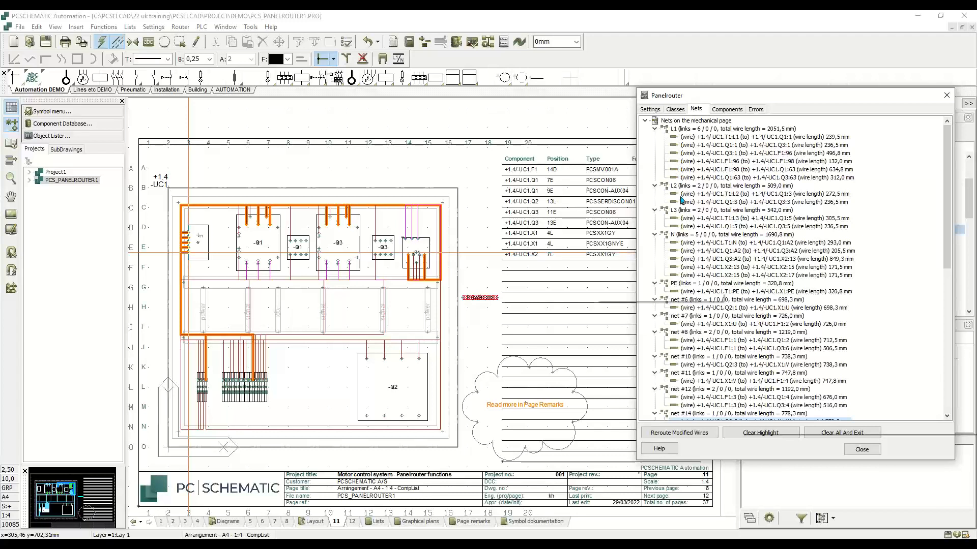
{"action": "left_click", "coordinate": [676, 110]}
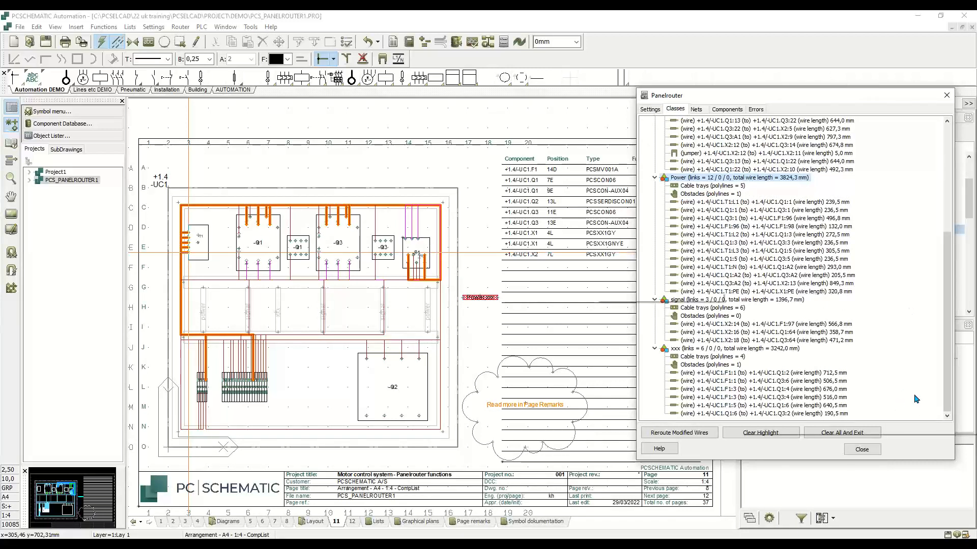
{"action": "left_click", "coordinate": [865, 437]}
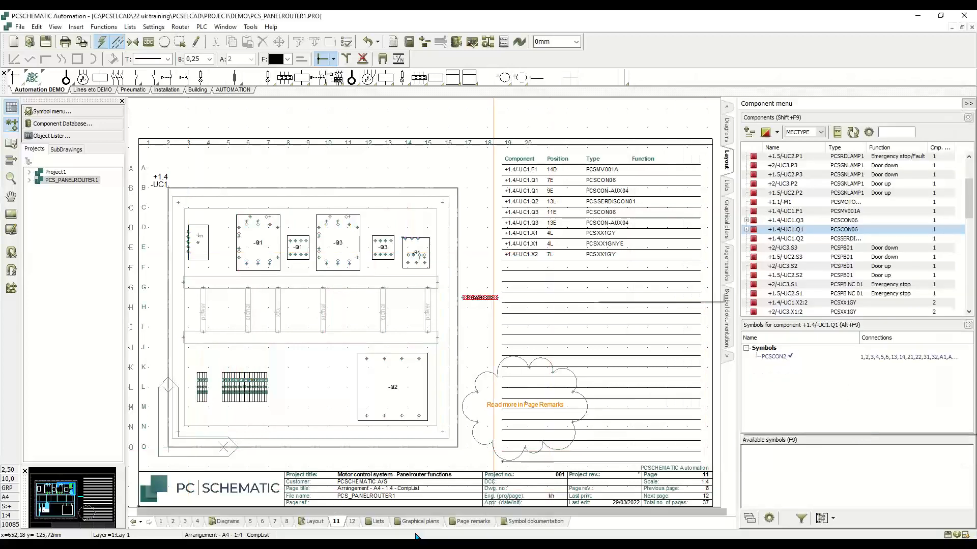
Check the RoutingClass line data field of the L1 supply line on diagram page 5, and cancel
{"action": "left_click", "coordinate": [249, 521]}
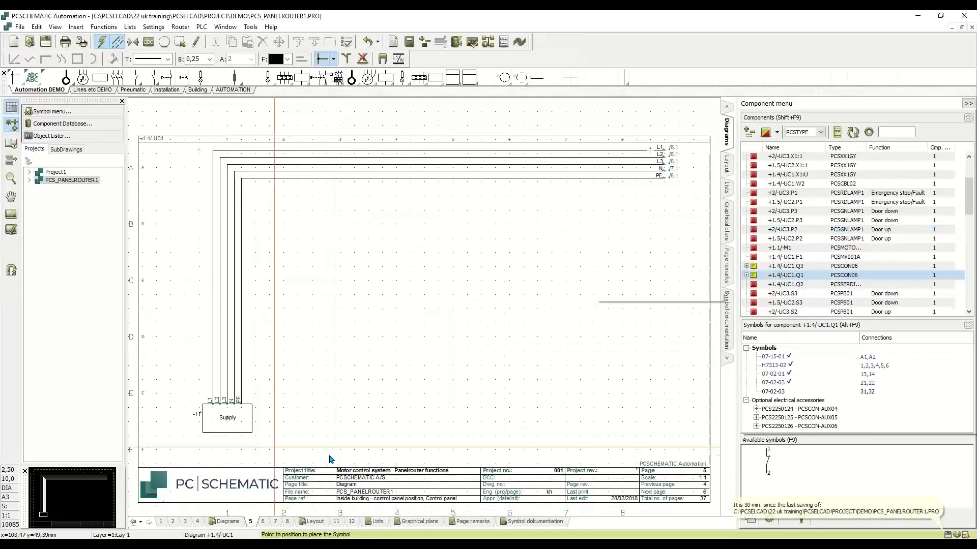
{"action": "double_click", "coordinate": [324, 151]}
{"action": "left_click_drag", "start_coordinate": [669, 193], "coordinate": [474, 199]}
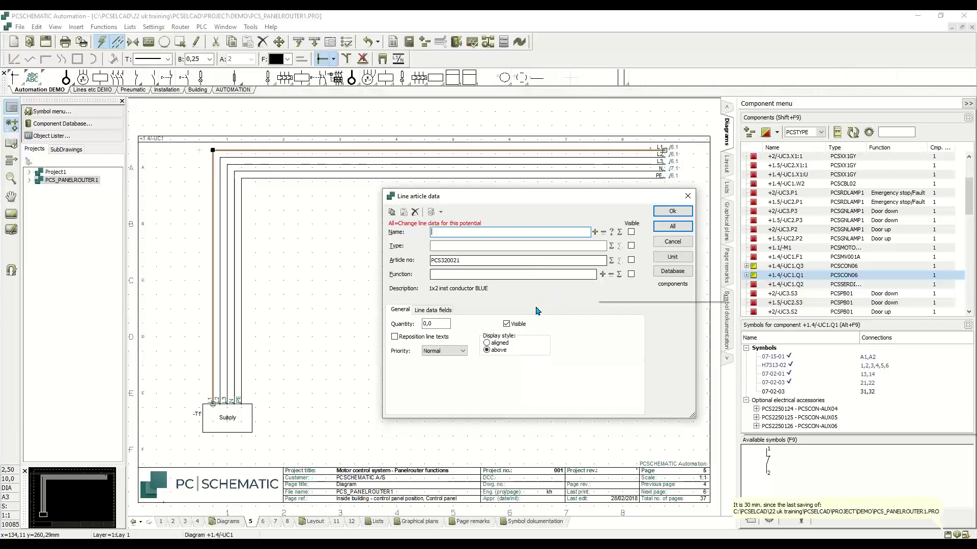
{"action": "left_click", "coordinate": [446, 312]}
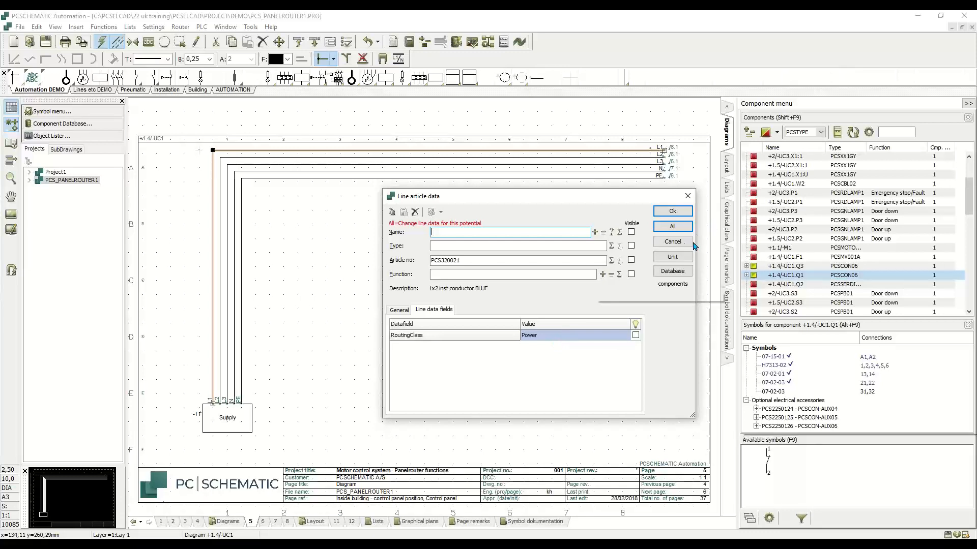
{"action": "left_click", "coordinate": [677, 242]}
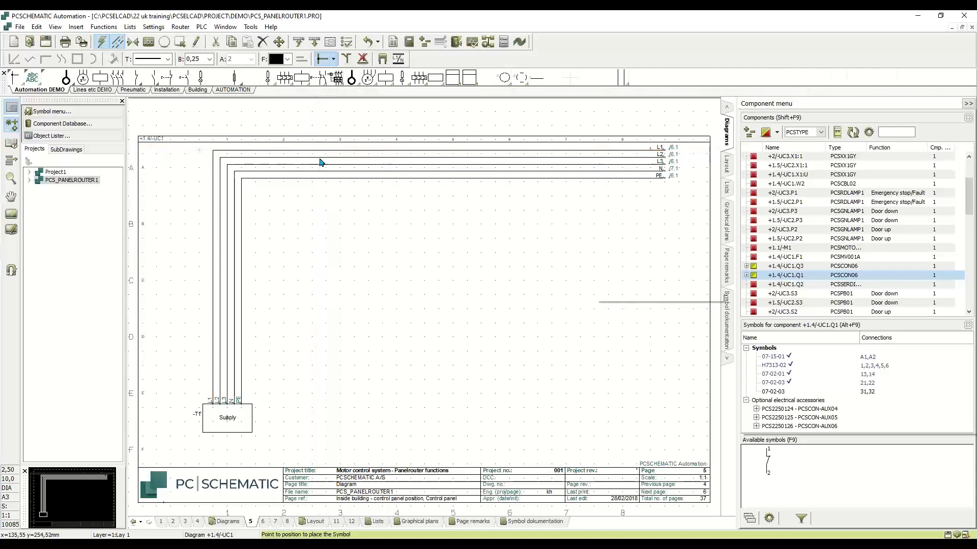
Check the RoutingClass of the L2 line, and of all five supply lines selected together, without changing the line data
{"action": "double_click", "coordinate": [320, 158]}
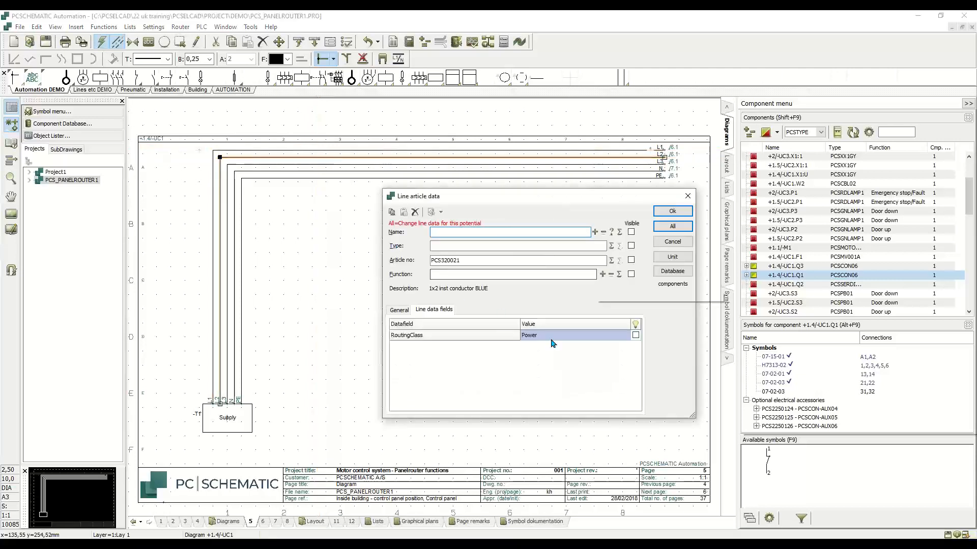
{"action": "left_click", "coordinate": [672, 242]}
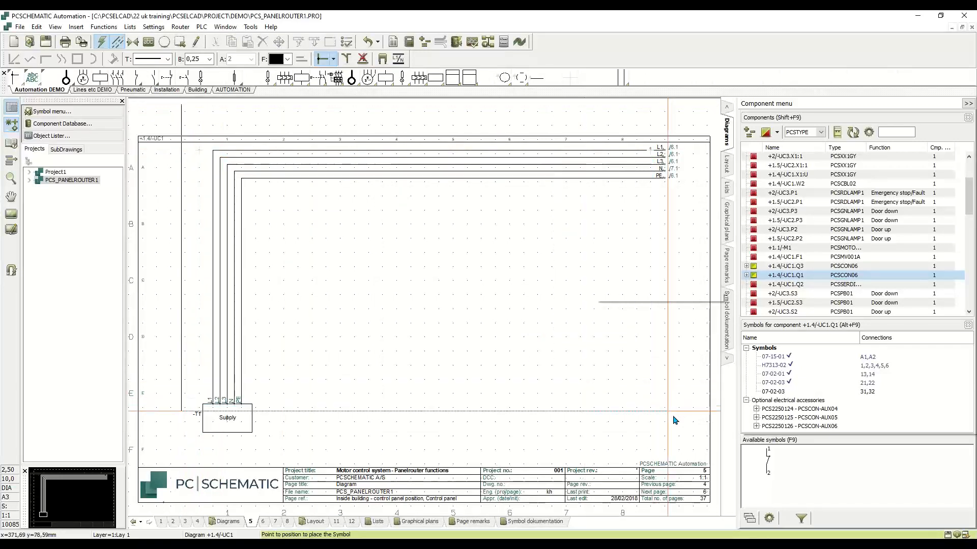
{"action": "left_click_drag", "start_coordinate": [673, 417], "coordinate": [690, 432]}
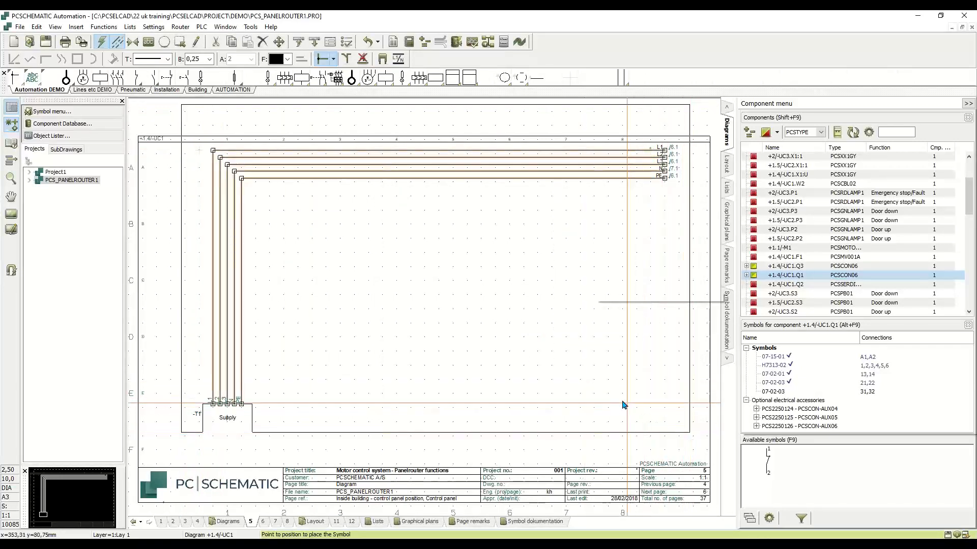
{"action": "left_click", "coordinate": [329, 44]}
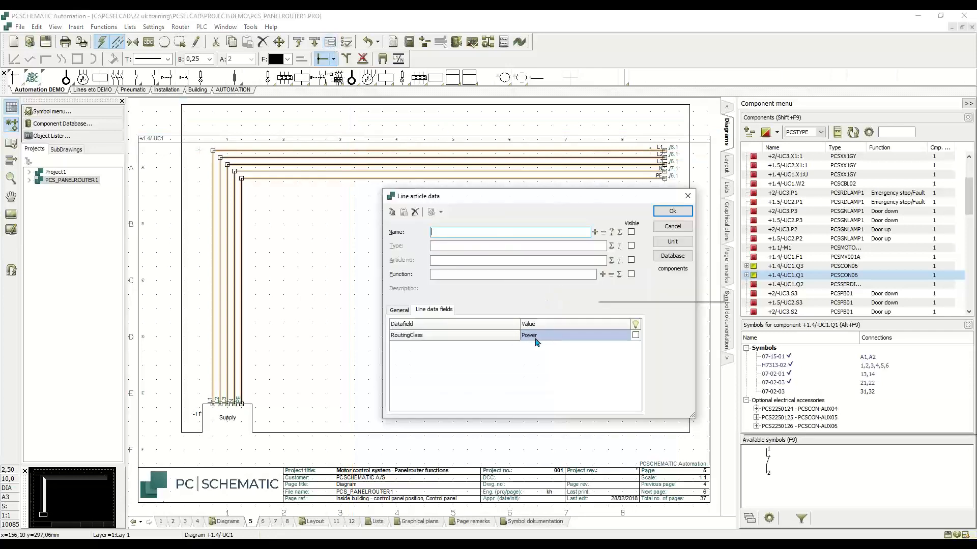
{"action": "left_click", "coordinate": [671, 229]}
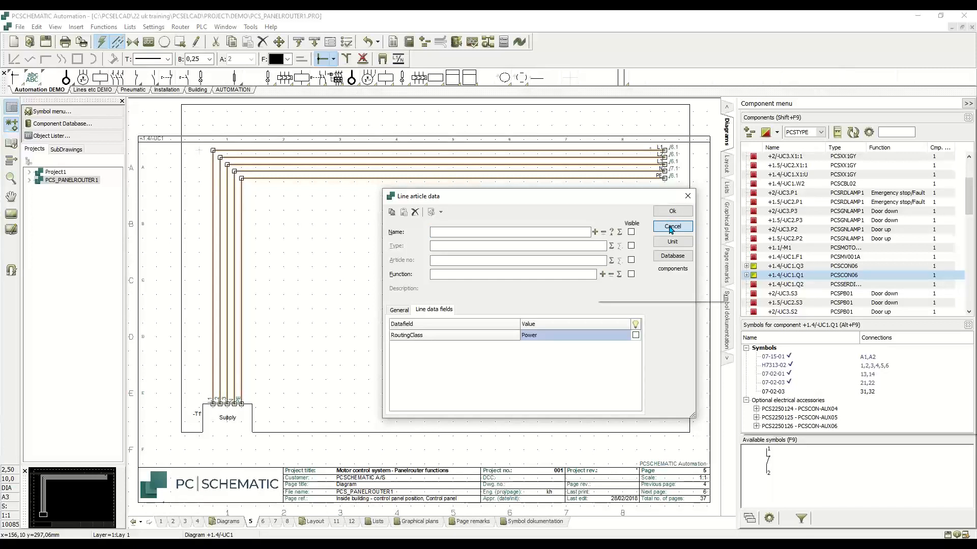
View the RoutingClass options for the lowest magenta line between -Q3 and -F1 on diagram page 6, and cancel
{"action": "left_click", "coordinate": [263, 522]}
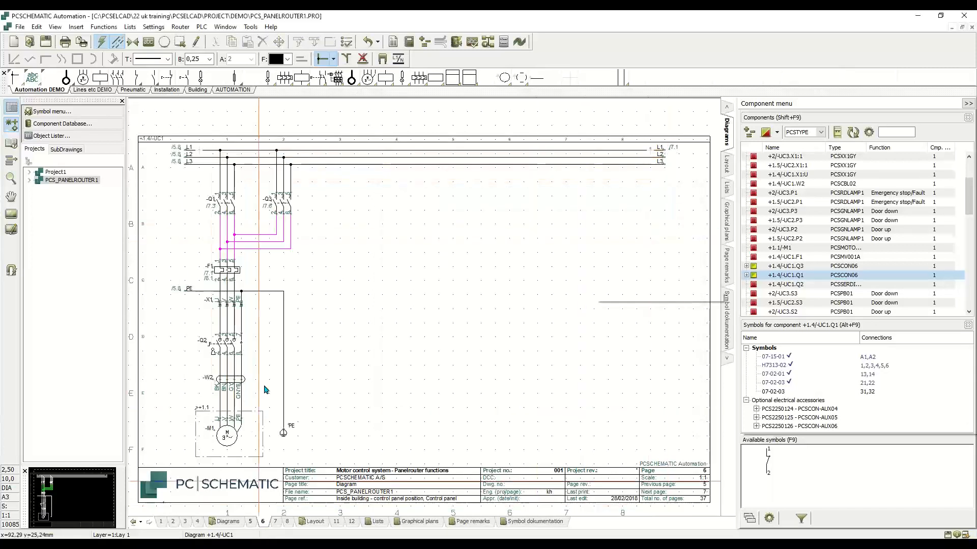
{"action": "double_click", "coordinate": [276, 249]}
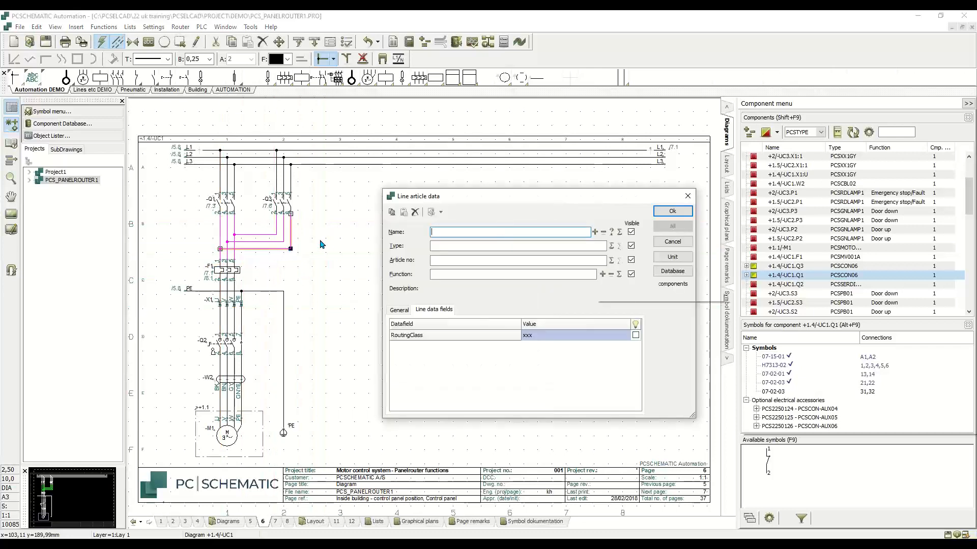
{"action": "left_click", "coordinate": [566, 335]}
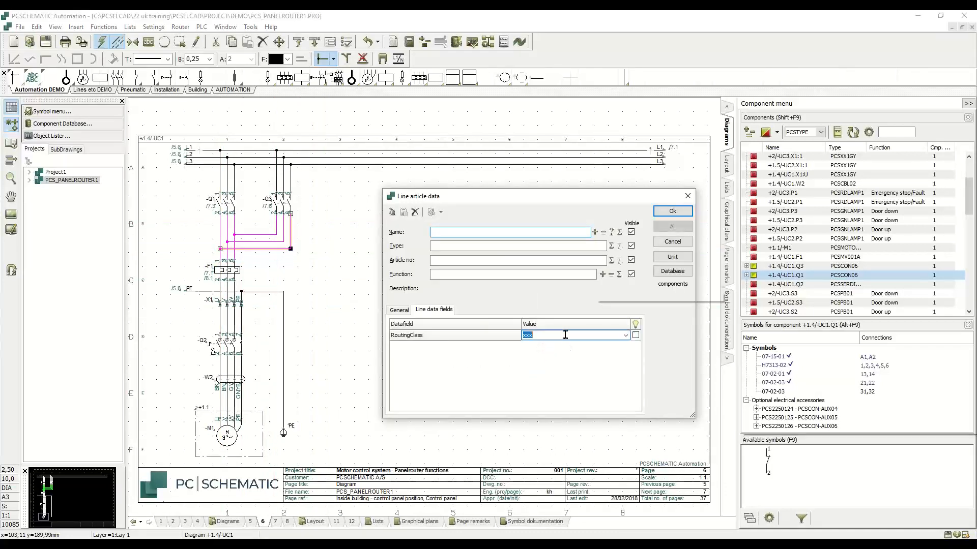
{"action": "left_click", "coordinate": [625, 336]}
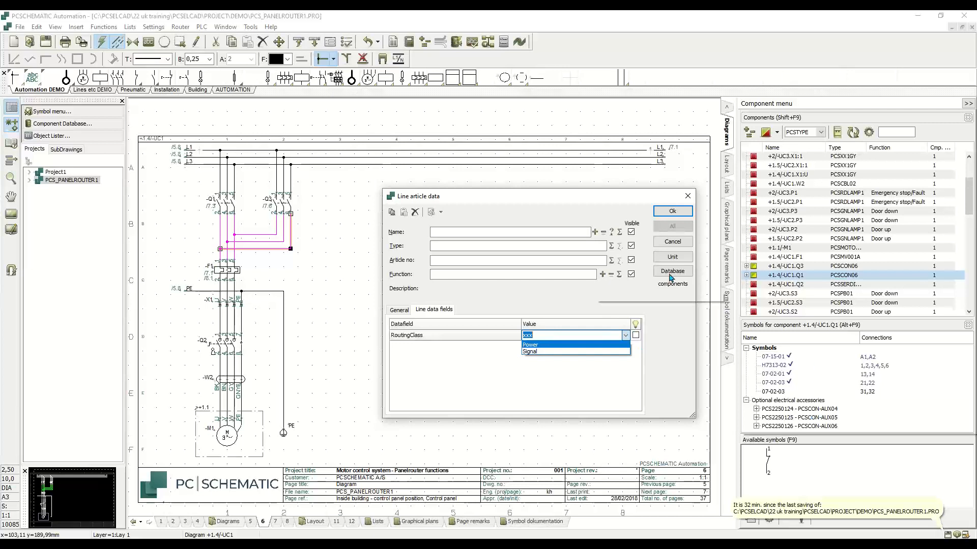
{"action": "left_click", "coordinate": [683, 246]}
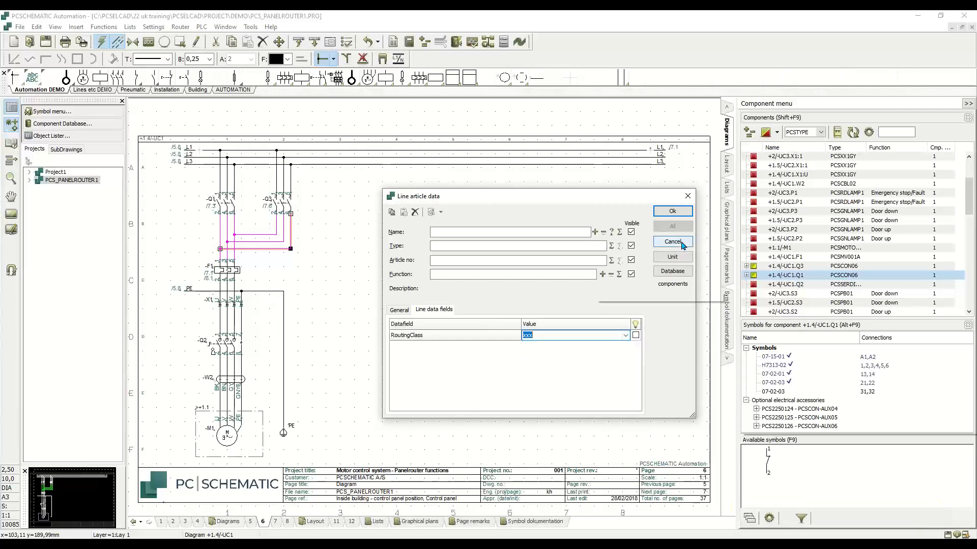
{"action": "left_click", "coordinate": [683, 242]}
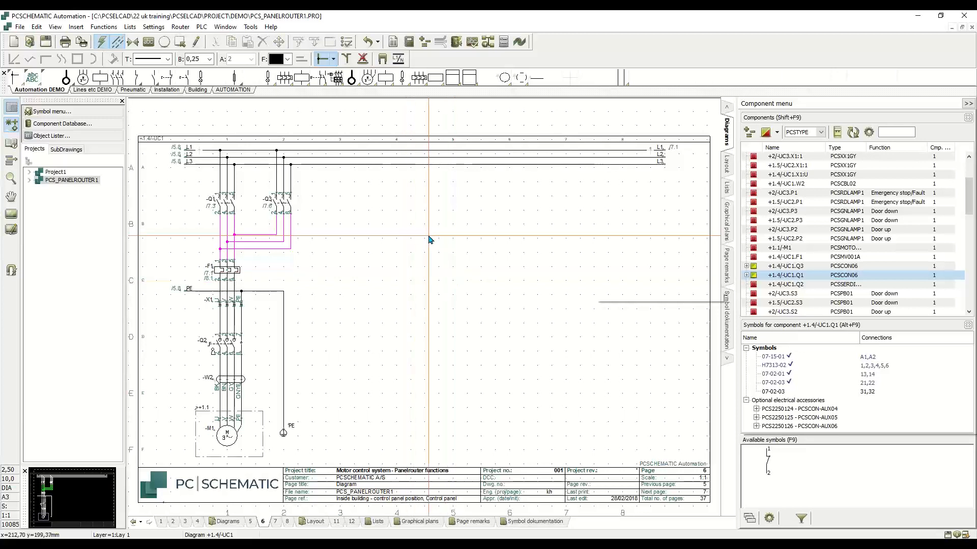
Examine the routing class labels on the vertical cable trays in the middle of the panel on layout page 11
{"action": "left_click", "coordinate": [337, 522]}
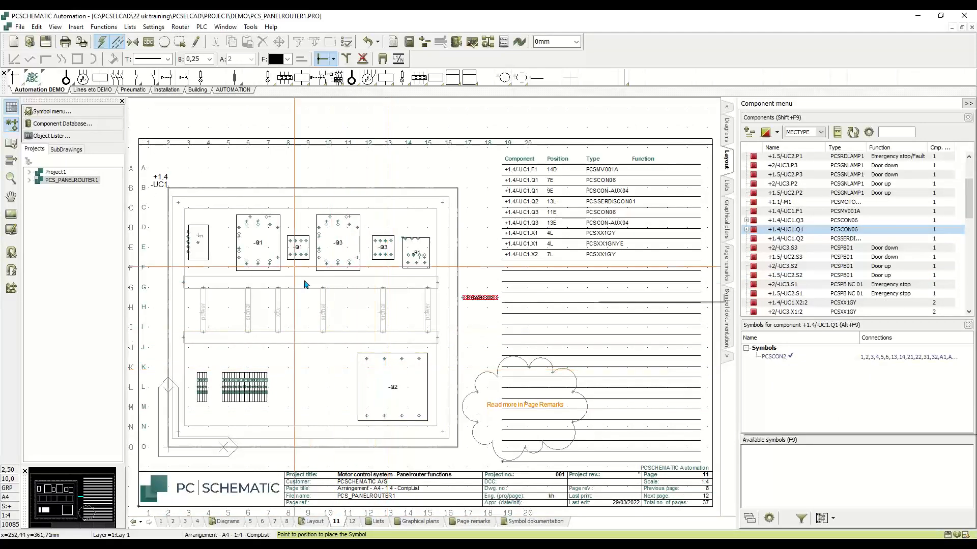
{"action": "scroll", "coordinate": [350, 311], "scroll_direction": "up", "scroll_amount": 2}
{"action": "scroll", "coordinate": [350, 312], "scroll_direction": "up", "scroll_amount": 1}
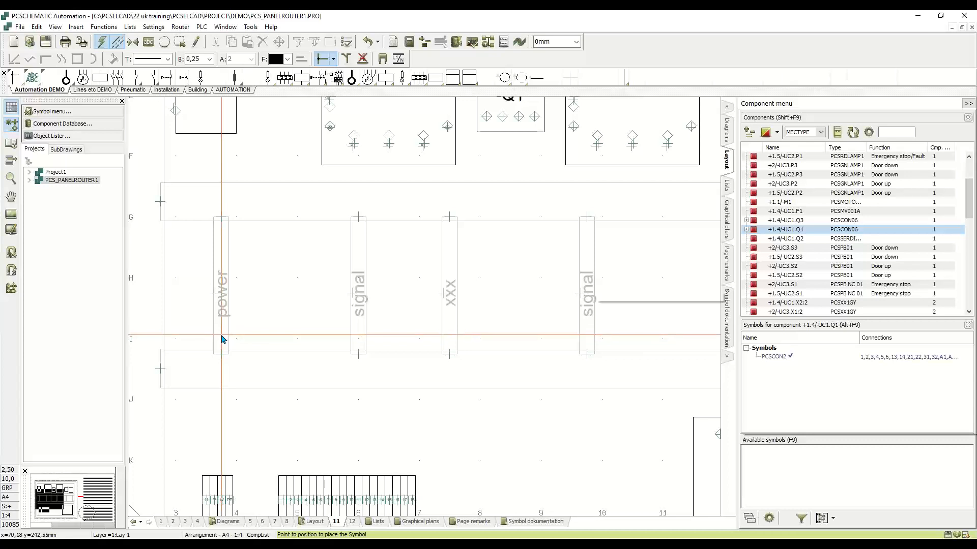
{"action": "scroll", "coordinate": [223, 339], "scroll_direction": "down", "scroll_amount": 4}
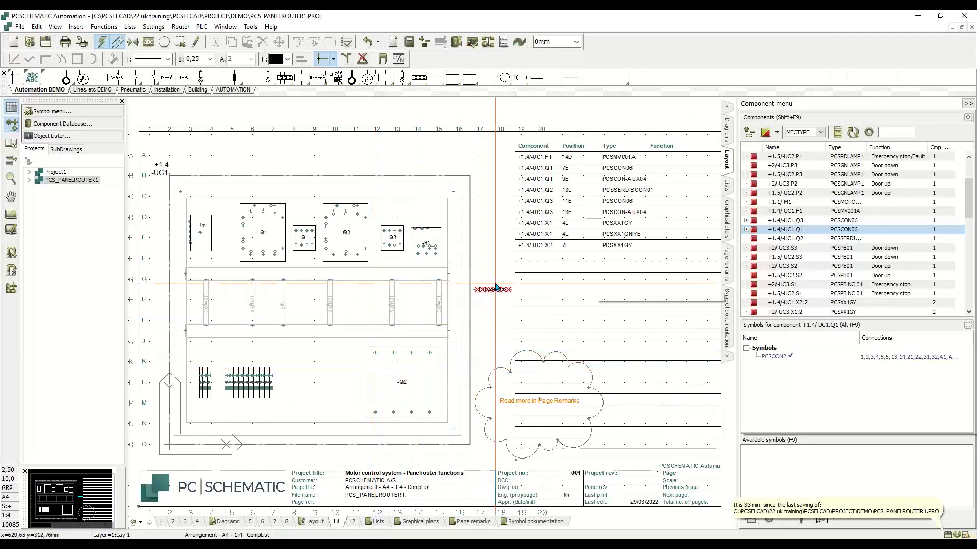
Check the RoutingClass line data field of the Power,xxx obstacle beside the panel on layout page 11, and cancel
{"action": "scroll", "coordinate": [493, 291], "scroll_direction": "up", "scroll_amount": 3}
{"action": "scroll", "coordinate": [424, 305], "scroll_direction": "up", "scroll_amount": 4}
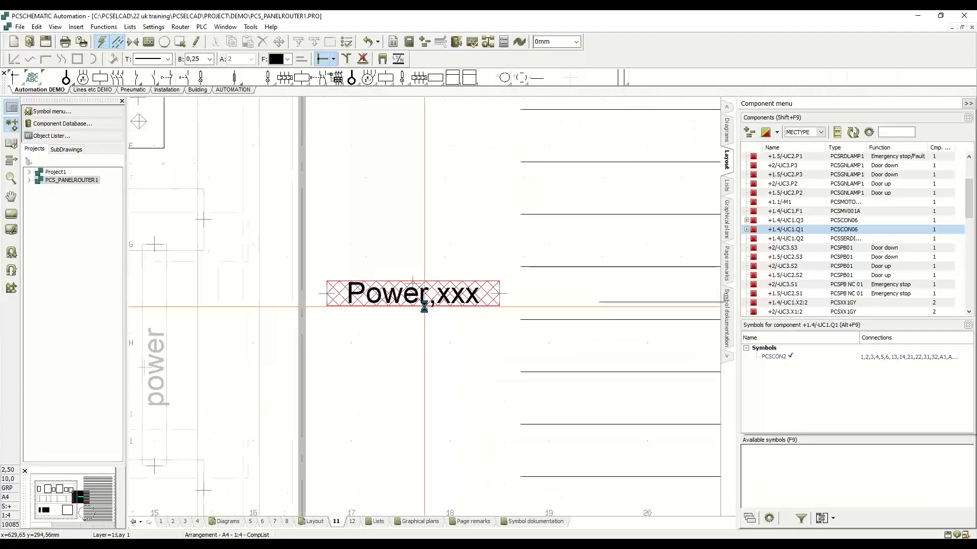
{"action": "left_click", "coordinate": [426, 305]}
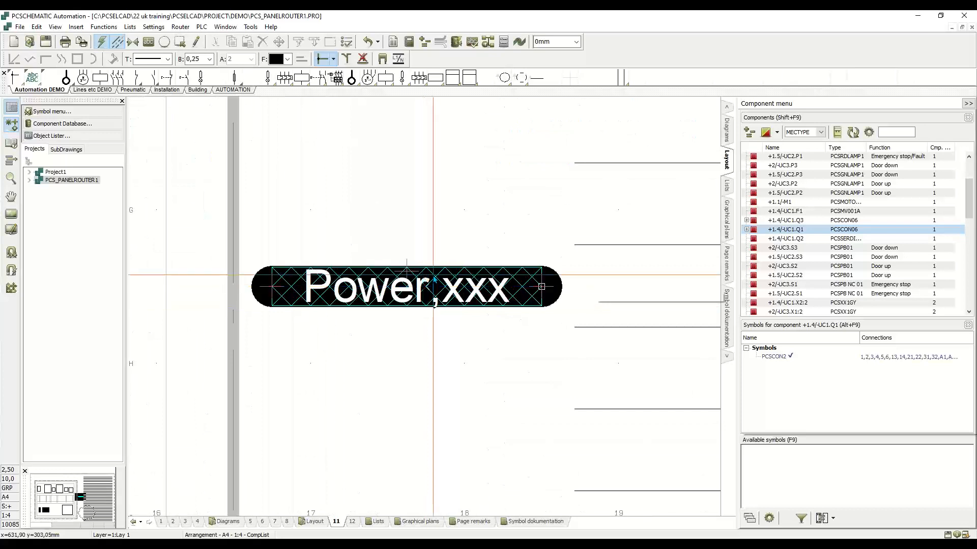
{"action": "double_click", "coordinate": [434, 279]}
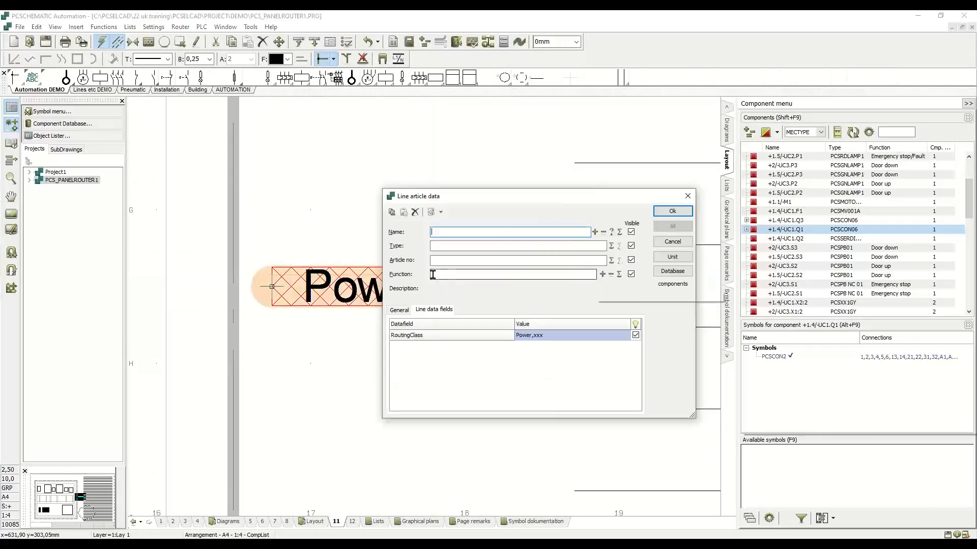
{"action": "left_click_drag", "start_coordinate": [464, 196], "coordinate": [653, 184]}
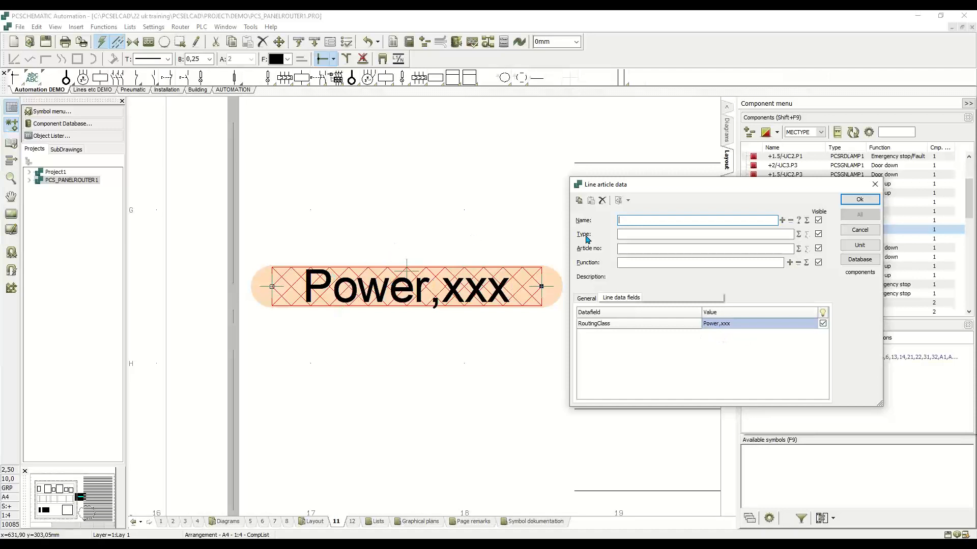
{"action": "left_click", "coordinate": [858, 230]}
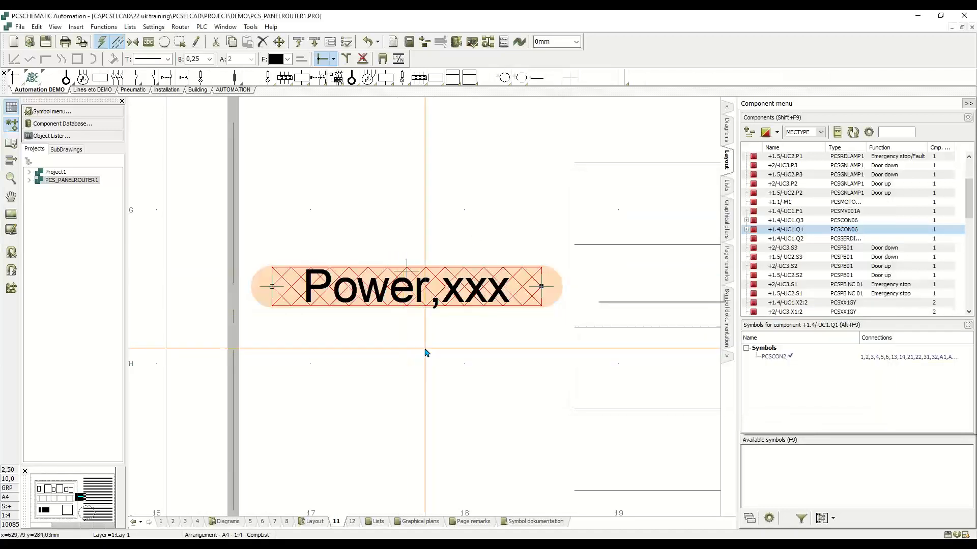
Autoroute the panel with Panelrouter to view the highlighted Power class wires, and clear all routing on exit
{"action": "scroll", "coordinate": [426, 327], "scroll_direction": "down", "scroll_amount": 2}
{"action": "scroll", "coordinate": [426, 327], "scroll_direction": "down", "scroll_amount": 3}
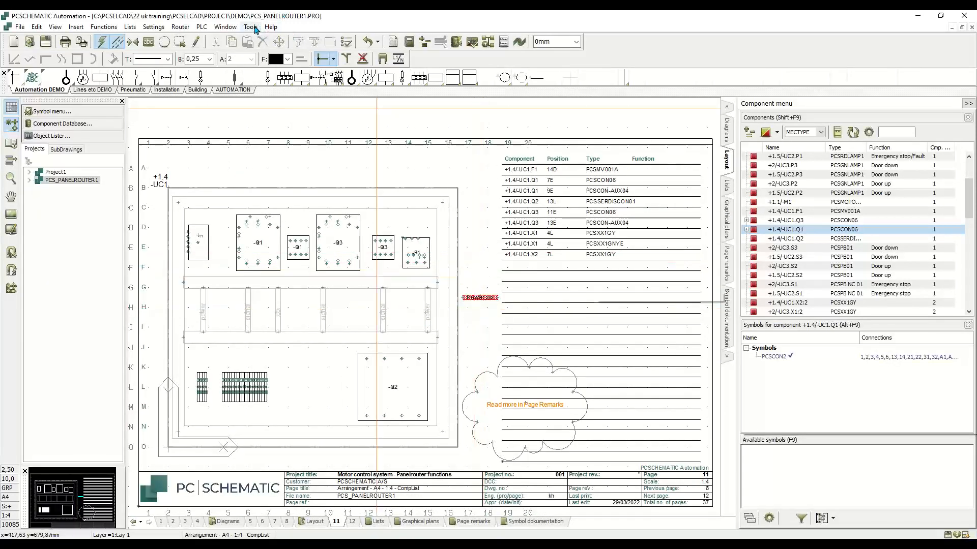
{"action": "left_click", "coordinate": [255, 28]}
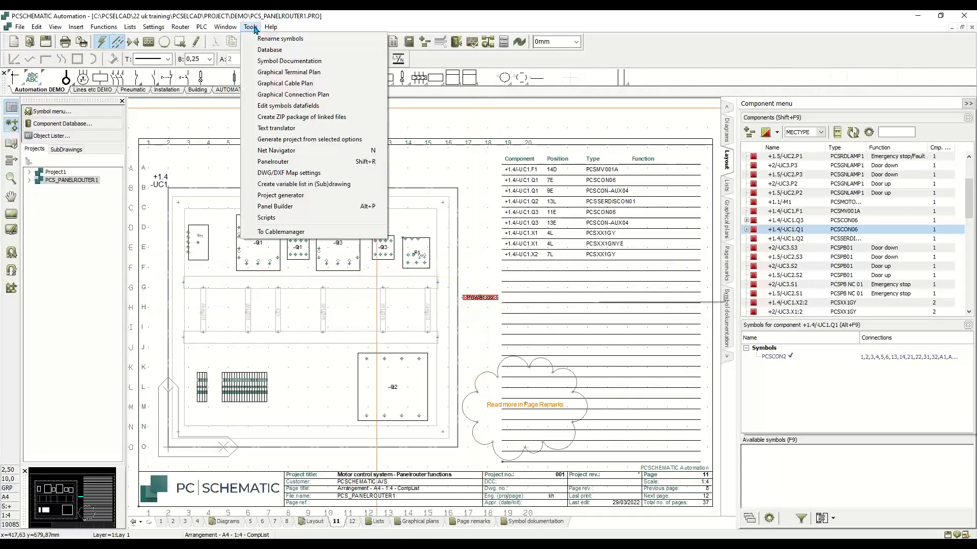
{"action": "left_click", "coordinate": [309, 162]}
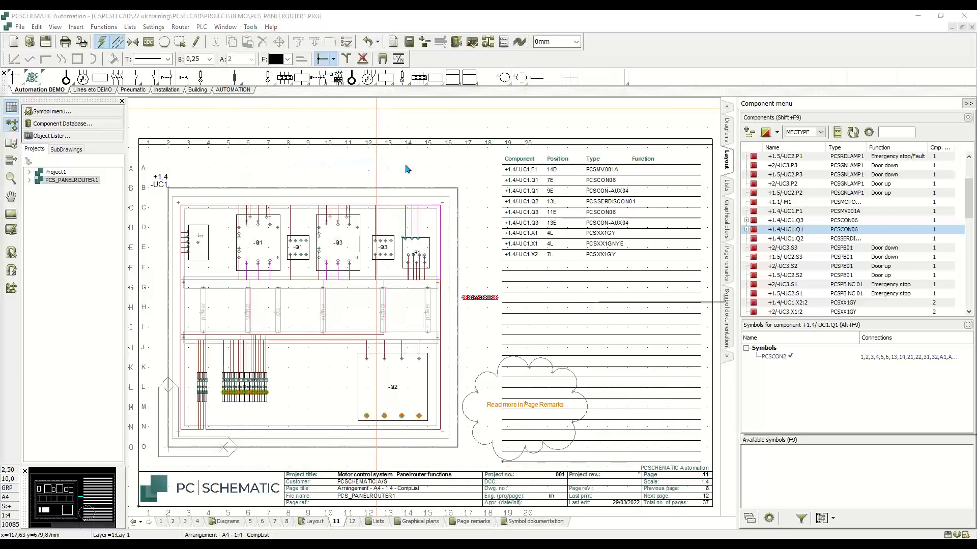
{"action": "left_click_drag", "start_coordinate": [423, 107], "coordinate": [705, 89]}
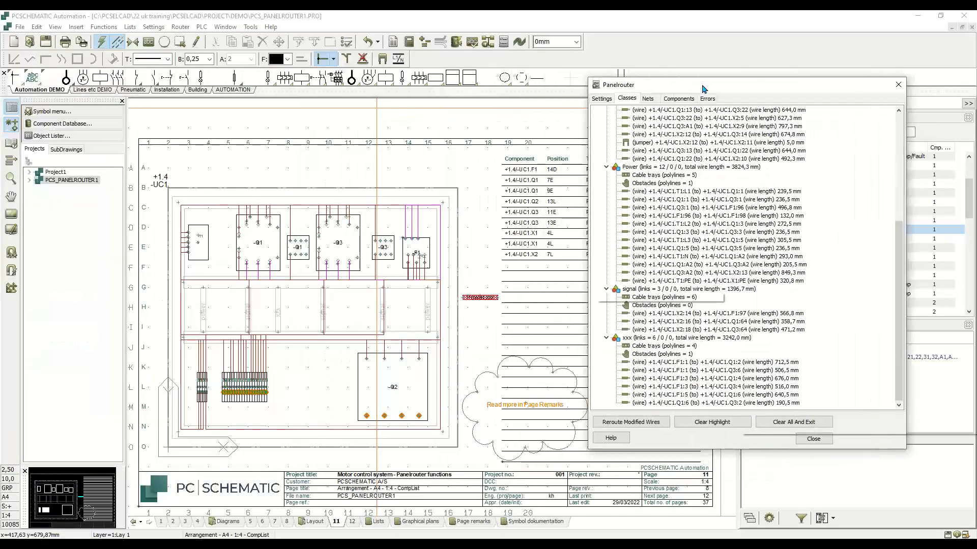
{"action": "left_click", "coordinate": [630, 168]}
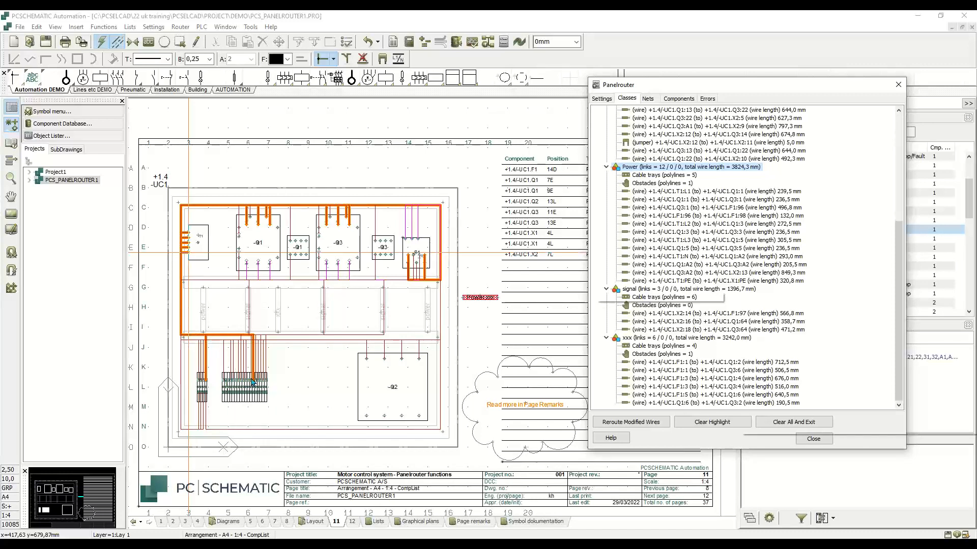
{"action": "left_click", "coordinate": [780, 423]}
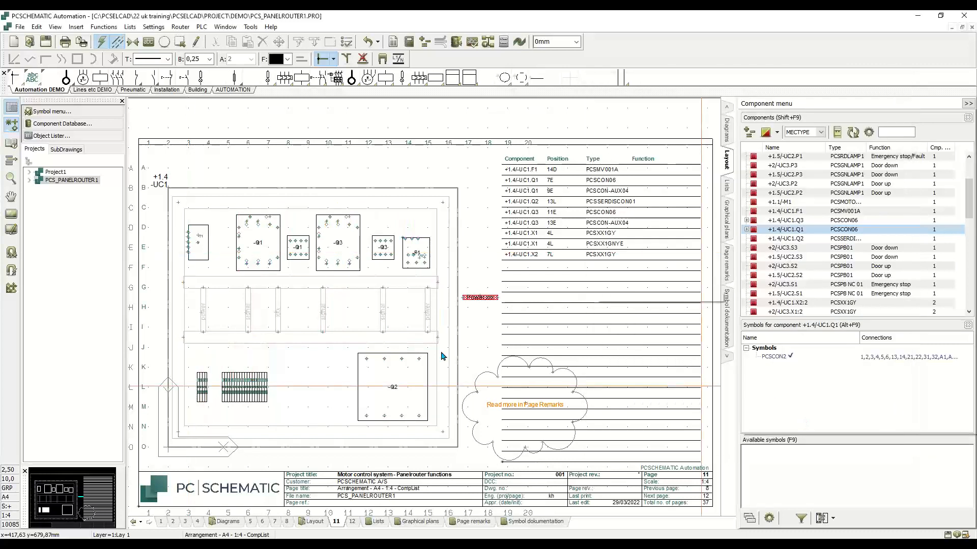
Reshape the Power,xxx obstacle to run horizontally from the panel's left edge across the three leftmost vertical cable trays
{"action": "left_click_drag", "start_coordinate": [461, 298], "coordinate": [164, 303]}
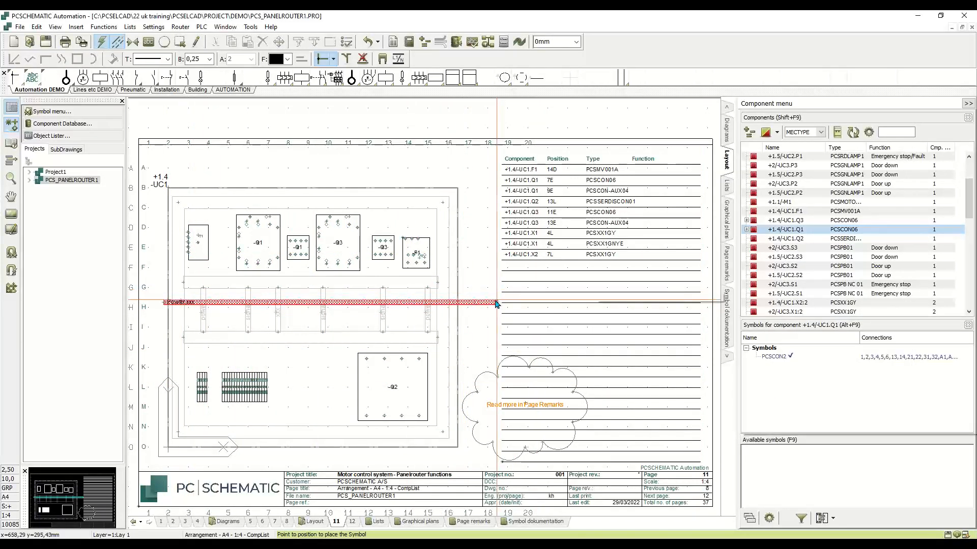
{"action": "left_click", "coordinate": [366, 303]}
{"action": "left_click_drag", "start_coordinate": [383, 306], "coordinate": [408, 302]}
{"action": "left_click", "coordinate": [402, 309]}
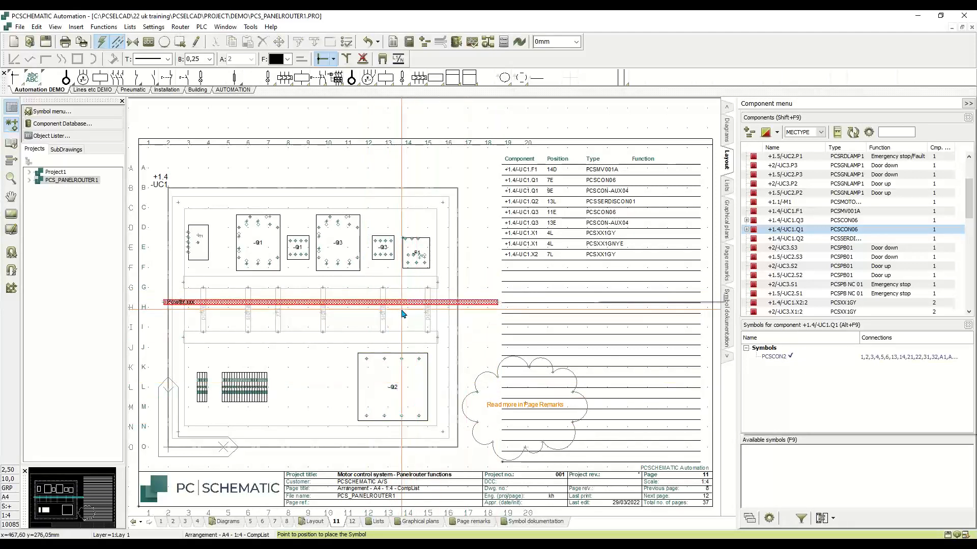
{"action": "left_click_drag", "start_coordinate": [496, 303], "coordinate": [303, 303]}
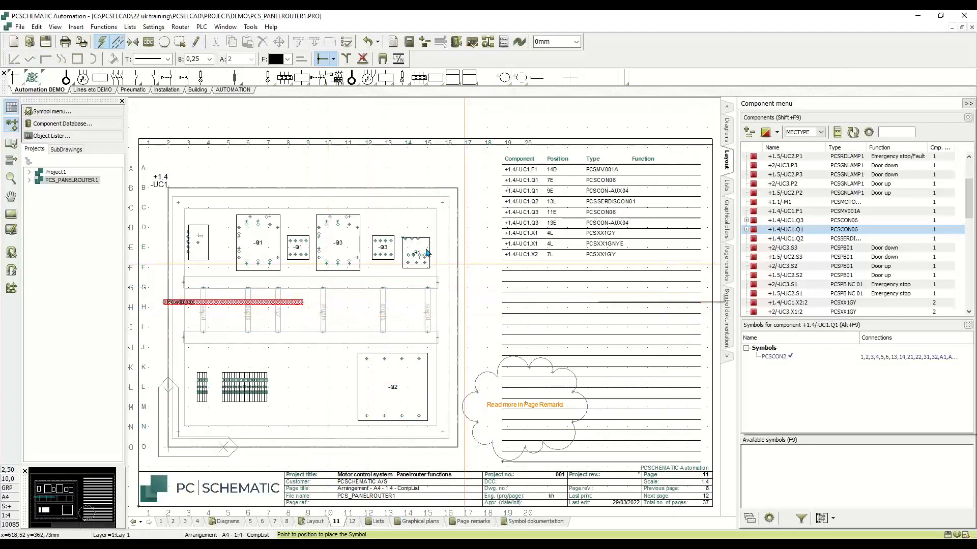
Autoroute the panel with the repositioned obstacle, highlight the Power class wires, and examine their route on the layout
{"action": "left_click", "coordinate": [247, 27]}
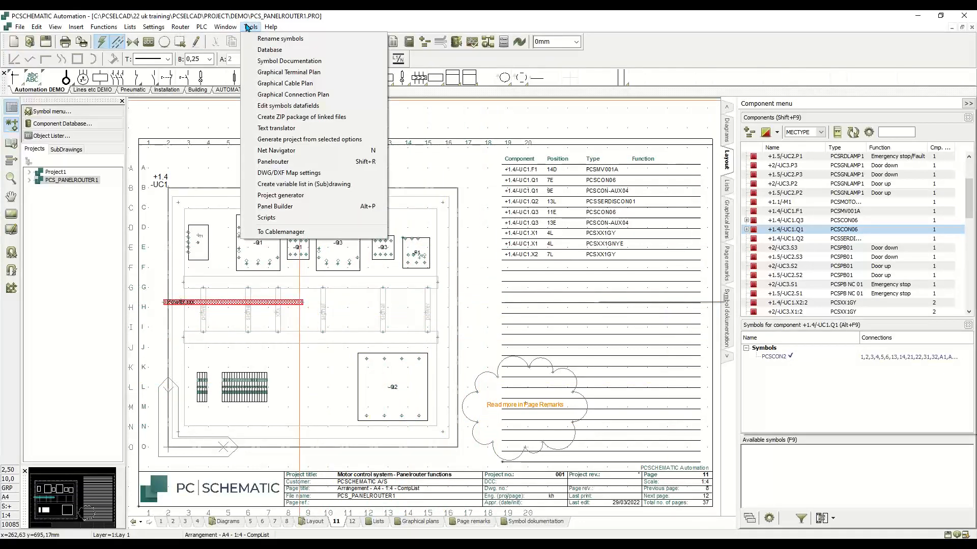
{"action": "left_click", "coordinate": [297, 161]}
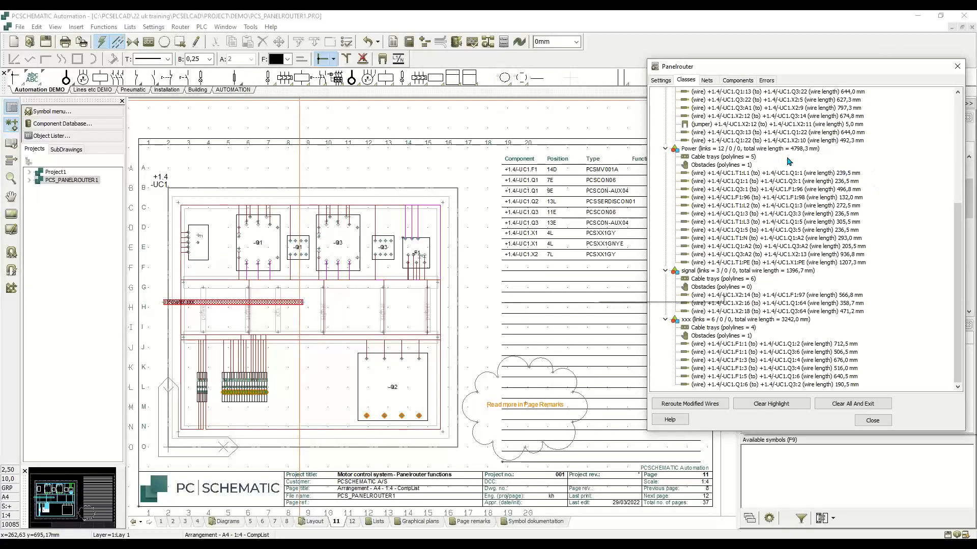
{"action": "left_click", "coordinate": [692, 149]}
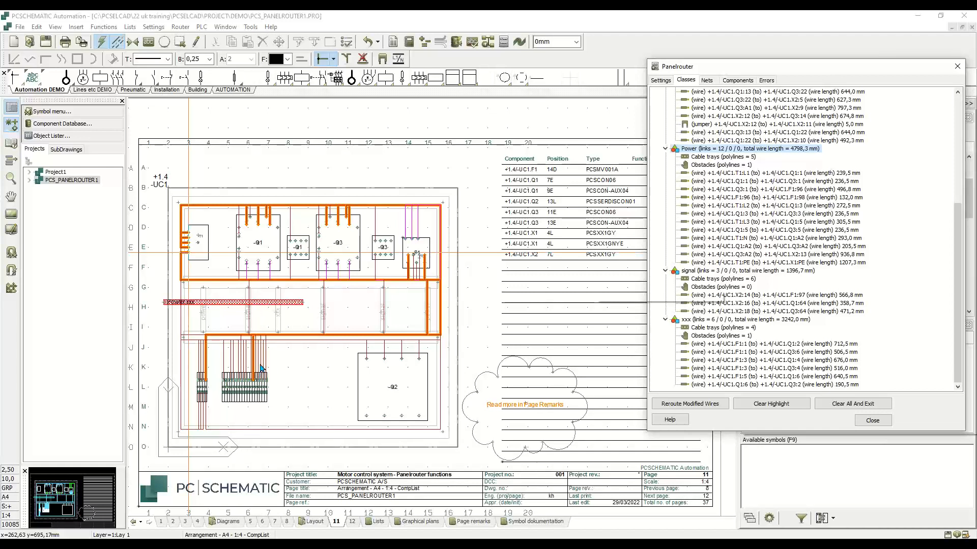
{"action": "left_click", "coordinate": [872, 421]}
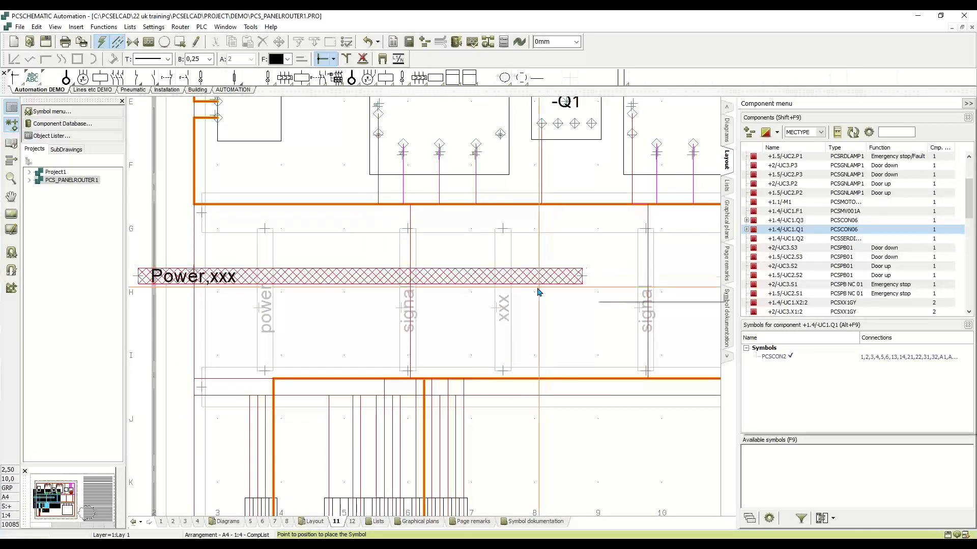
{"action": "scroll", "coordinate": [493, 298], "scroll_direction": "down", "scroll_amount": 3}
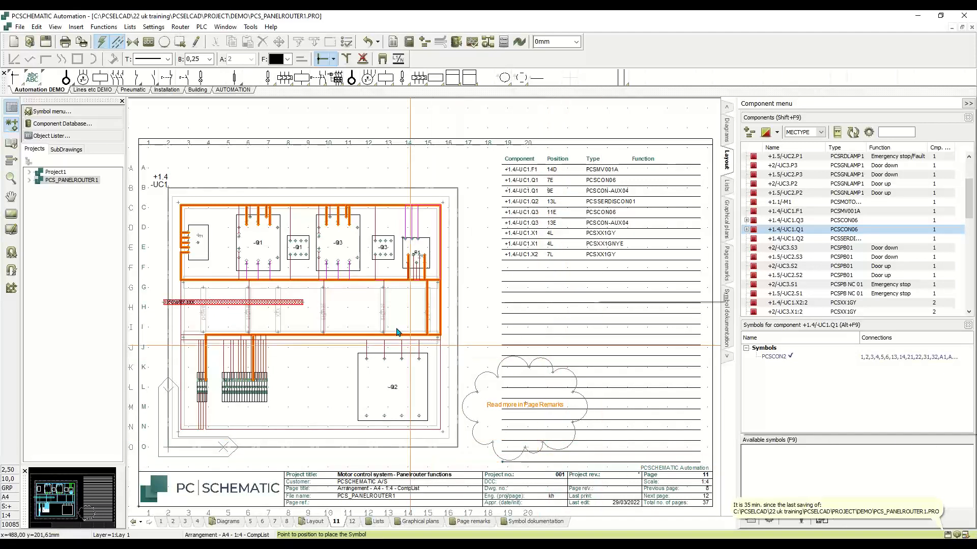
{"action": "scroll", "coordinate": [347, 314], "scroll_direction": "up", "scroll_amount": 3}
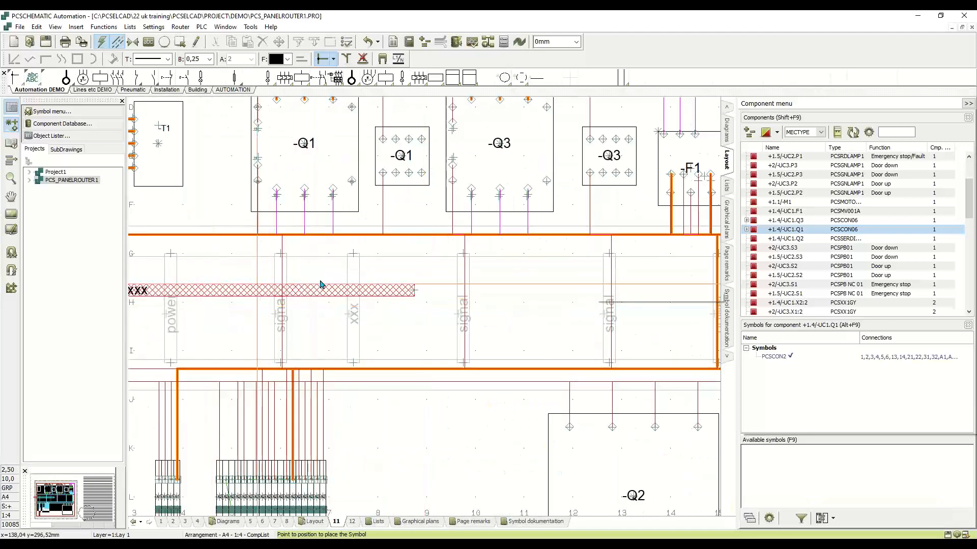
{"action": "scroll", "coordinate": [260, 306], "scroll_direction": "down", "scroll_amount": 3}
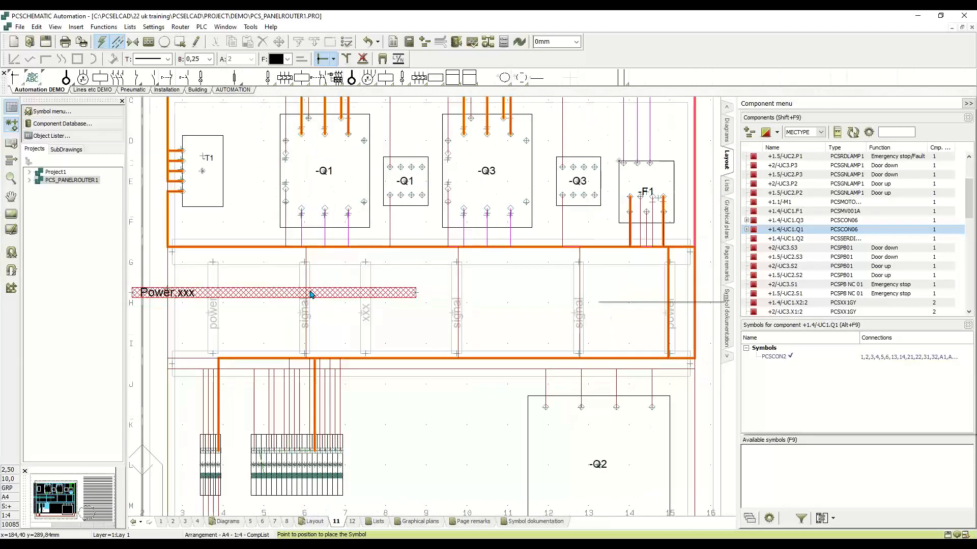
{"action": "left_click", "coordinate": [259, 304]}
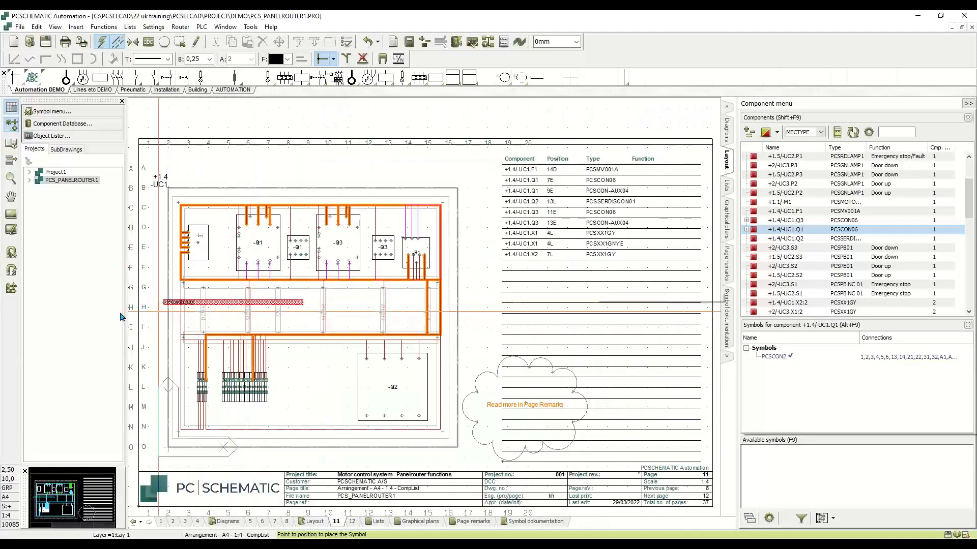
Make layer 2 (Lay 2) active and clear all routed wires from the panel with Panelrouter
{"action": "left_click", "coordinate": [12, 161]}
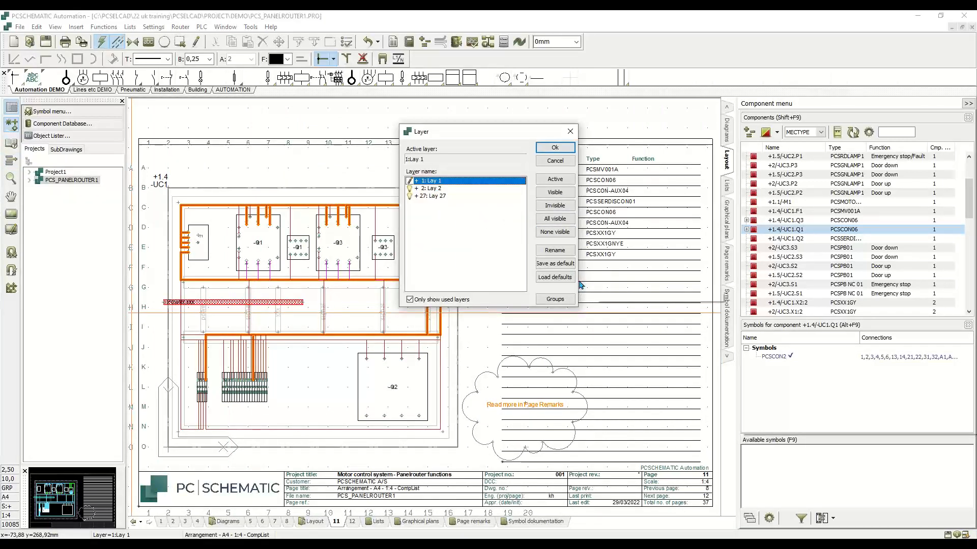
{"action": "double_click", "coordinate": [434, 187]}
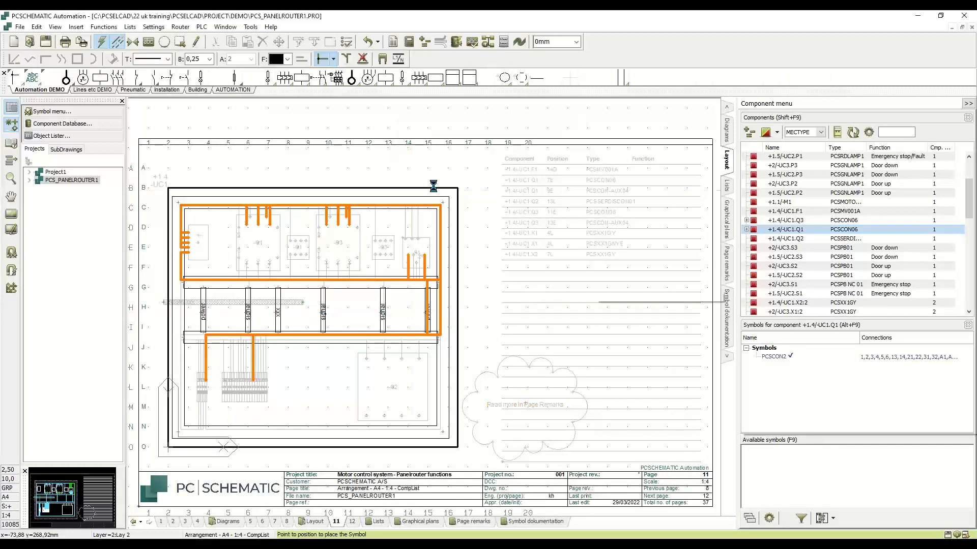
{"action": "left_click", "coordinate": [251, 27]}
{"action": "left_click", "coordinate": [326, 162]}
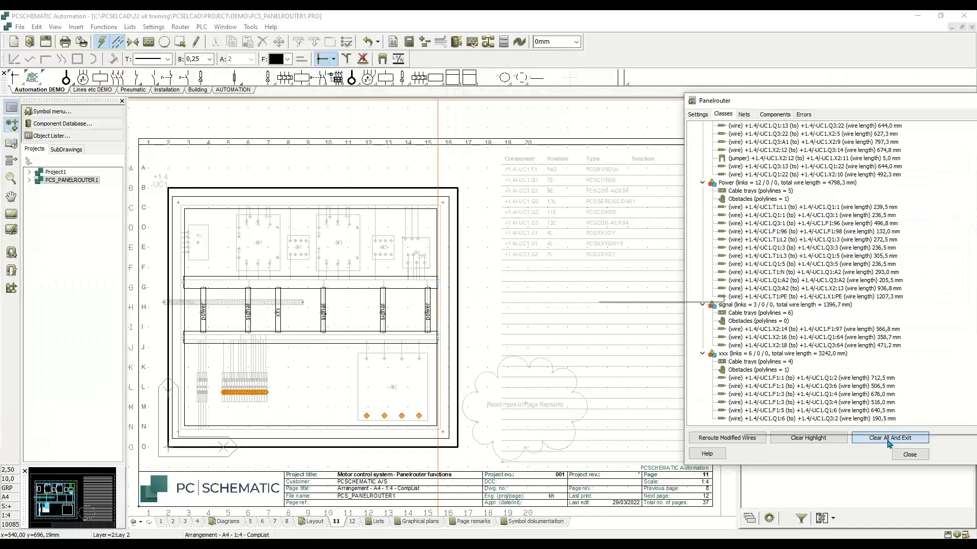
{"action": "left_click", "coordinate": [888, 438]}
Inspect the lower and upper horizontal cable trays on layer 2 by selecting each one
{"action": "scroll", "coordinate": [305, 335], "scroll_direction": "up", "scroll_amount": 2}
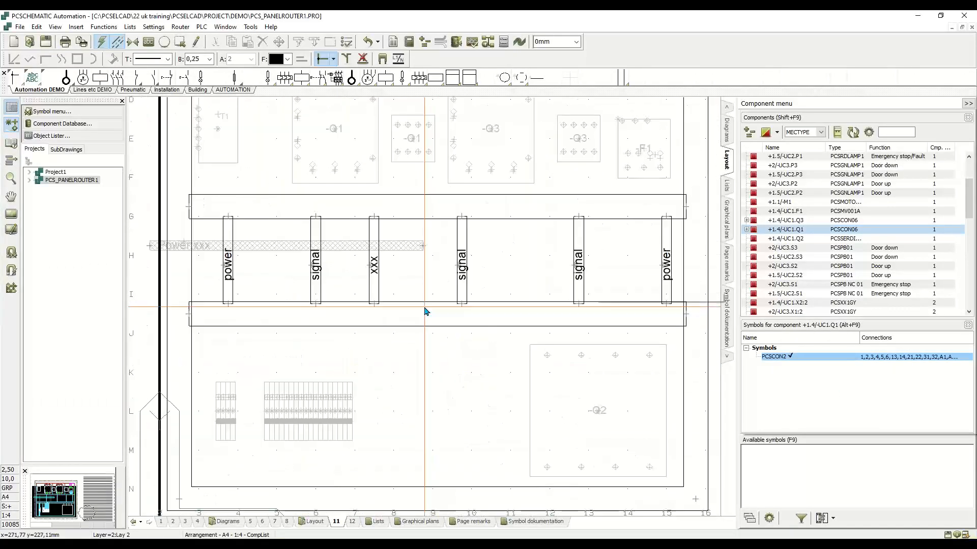
{"action": "scroll", "coordinate": [426, 312], "scroll_direction": "down", "scroll_amount": 3}
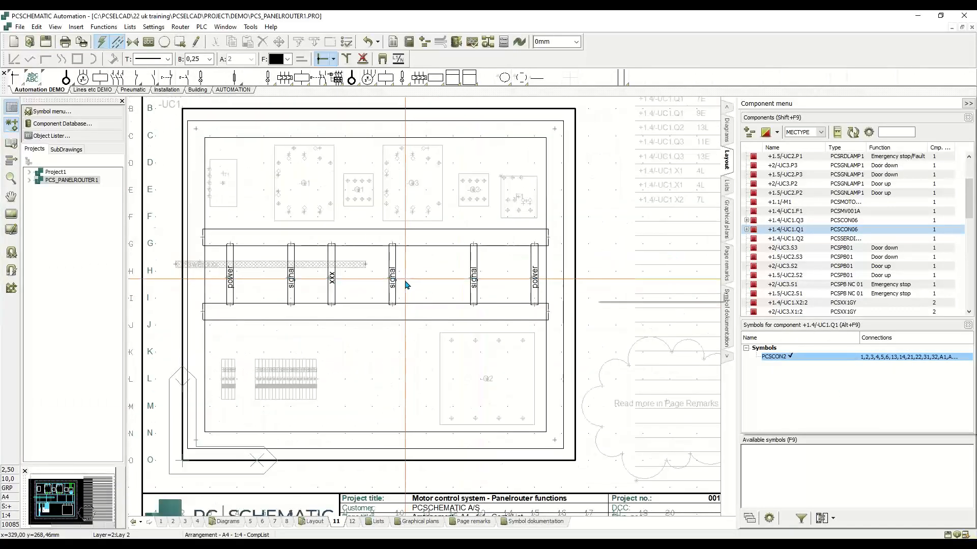
{"action": "left_click", "coordinate": [403, 318]}
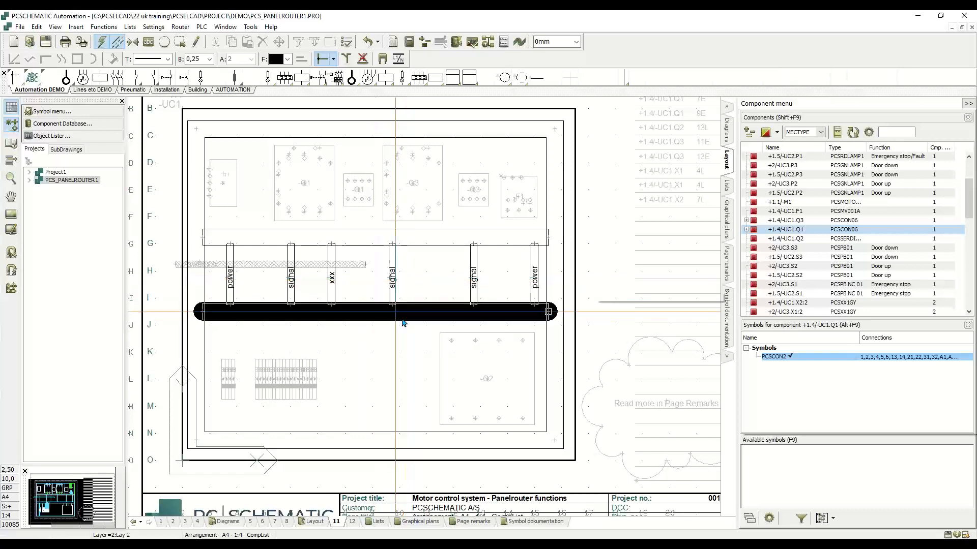
{"action": "left_click", "coordinate": [428, 244]}
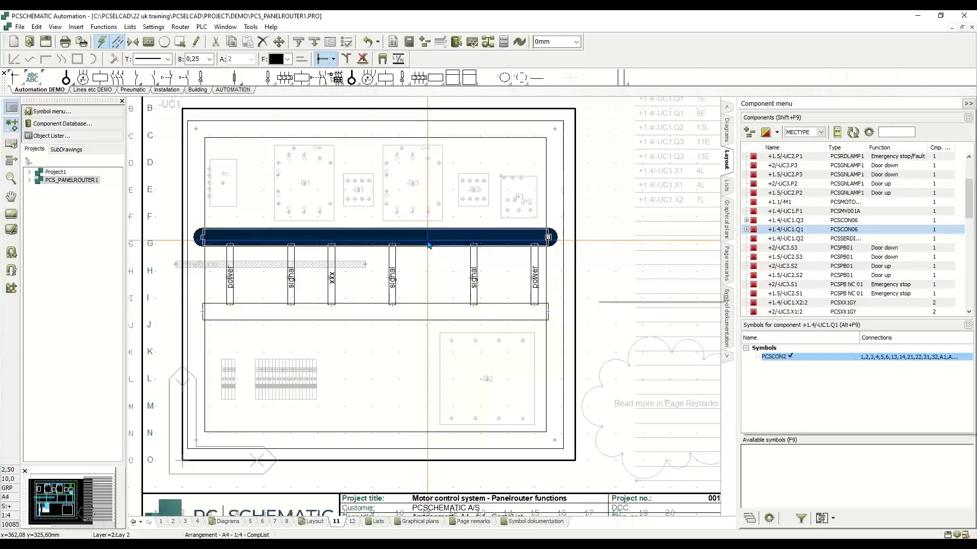
Make layer 1 (Lay 1) active and examine the components and obstacle drawn on it
{"action": "left_click", "coordinate": [12, 160]}
{"action": "double_click", "coordinate": [426, 180]}
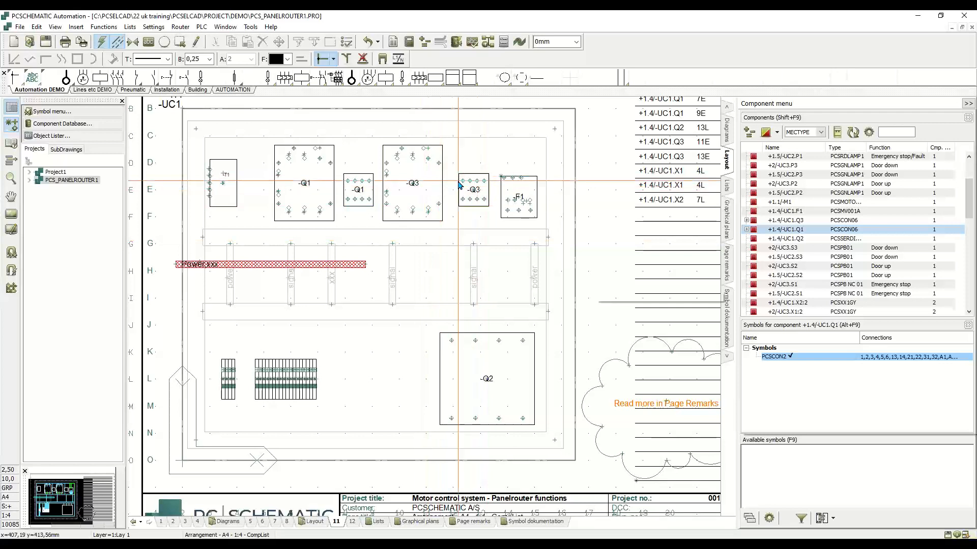
{"action": "mouse_move", "coordinate": [458, 186]}
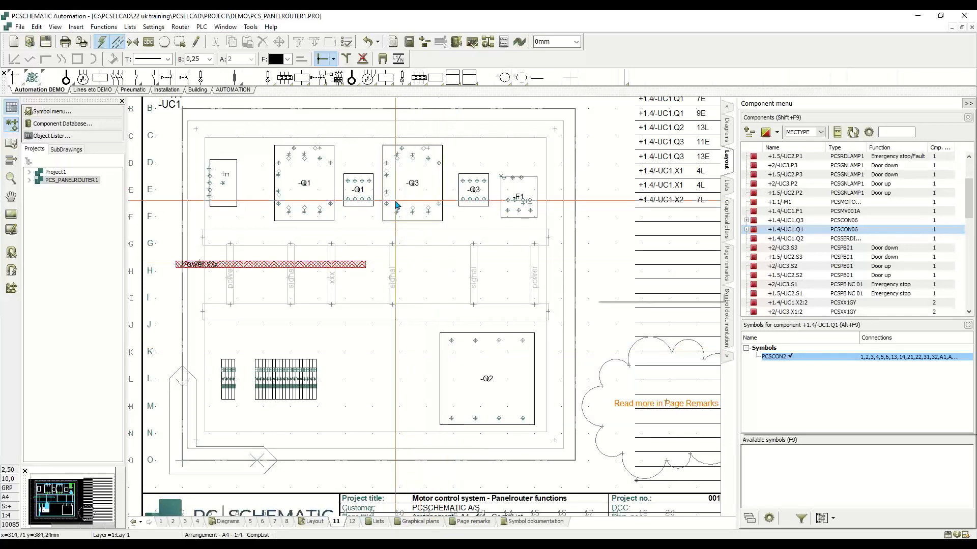
{"action": "mouse_move", "coordinate": [397, 205]}
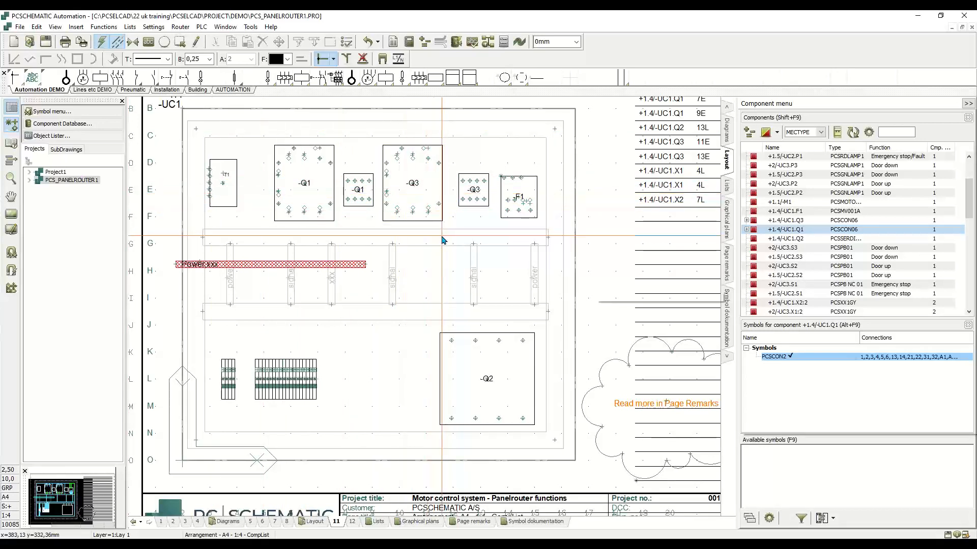
Make layer 2 active again and copy the upper horizontal cable tray's line properties to the toolbar
{"action": "left_click", "coordinate": [16, 162]}
{"action": "double_click", "coordinate": [434, 190]}
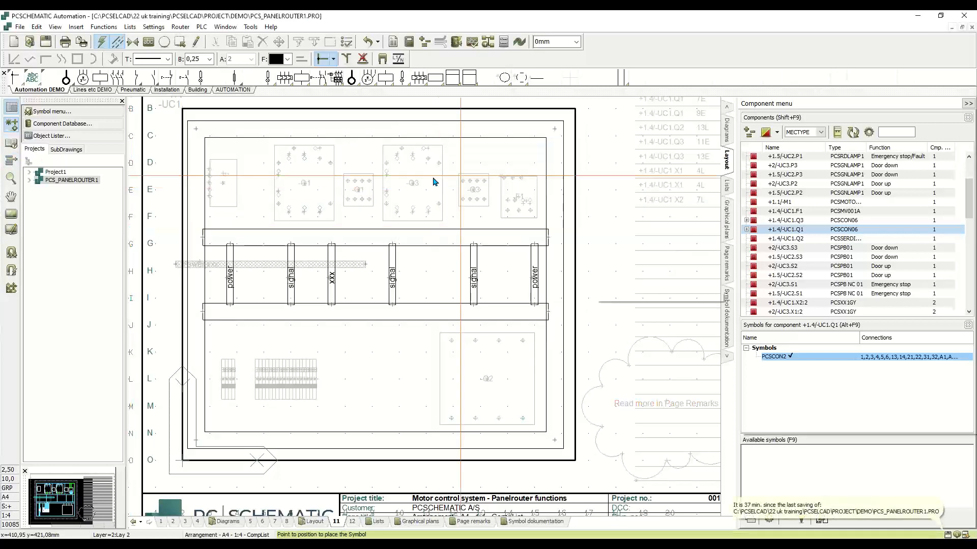
{"action": "left_click", "coordinate": [503, 237]}
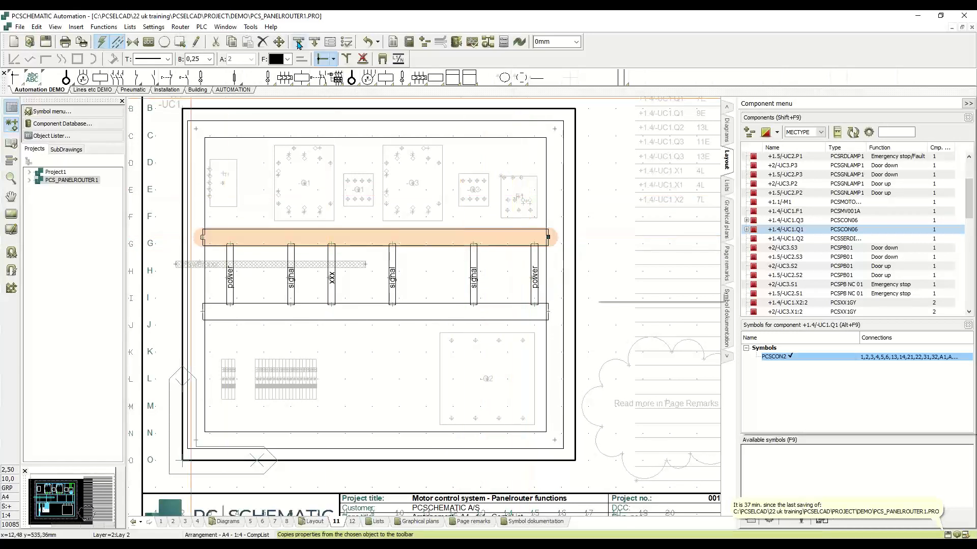
{"action": "left_click", "coordinate": [298, 45]}
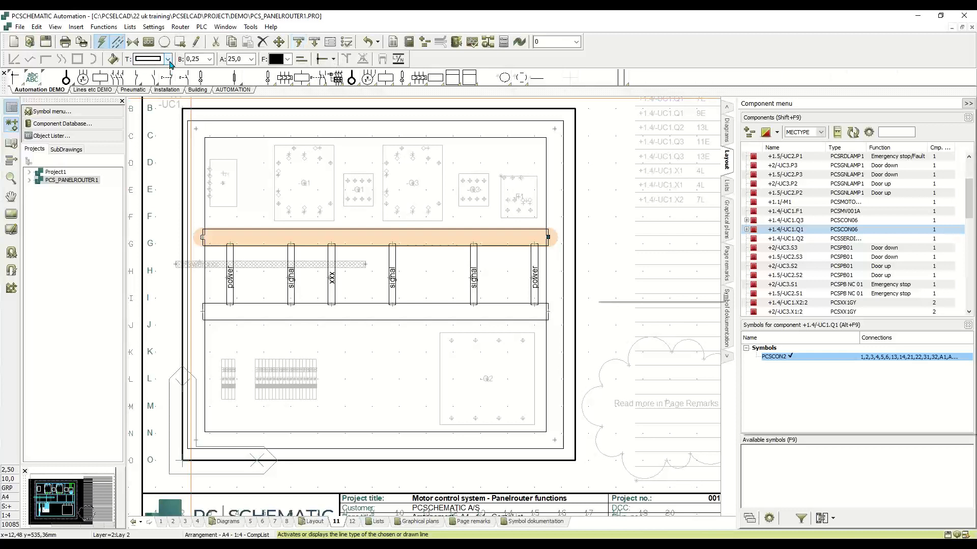
Review the available line types and try a short trial line with the preset Non-conducting B=0,25 A=2,0 beside the panel, discarding it
{"action": "left_click", "coordinate": [167, 59]}
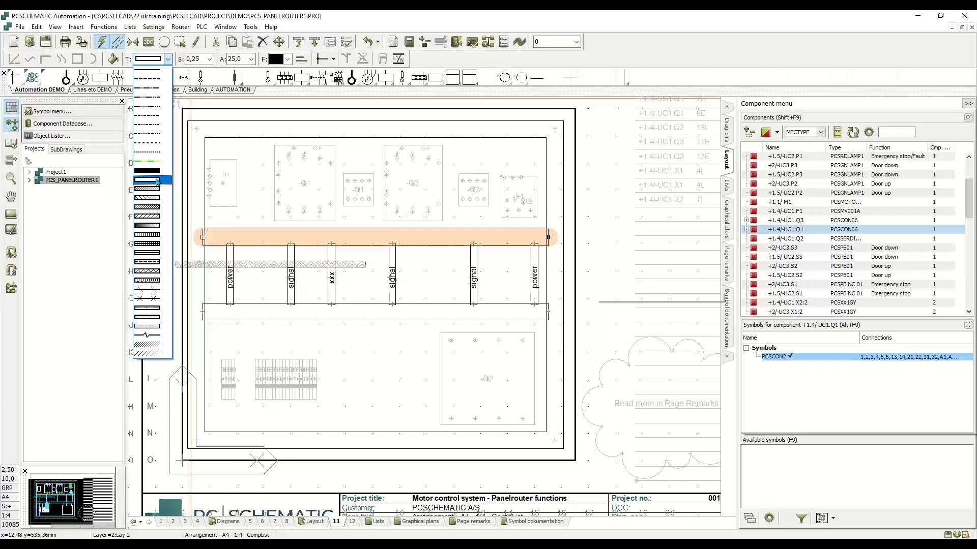
{"action": "left_click", "coordinate": [168, 59]}
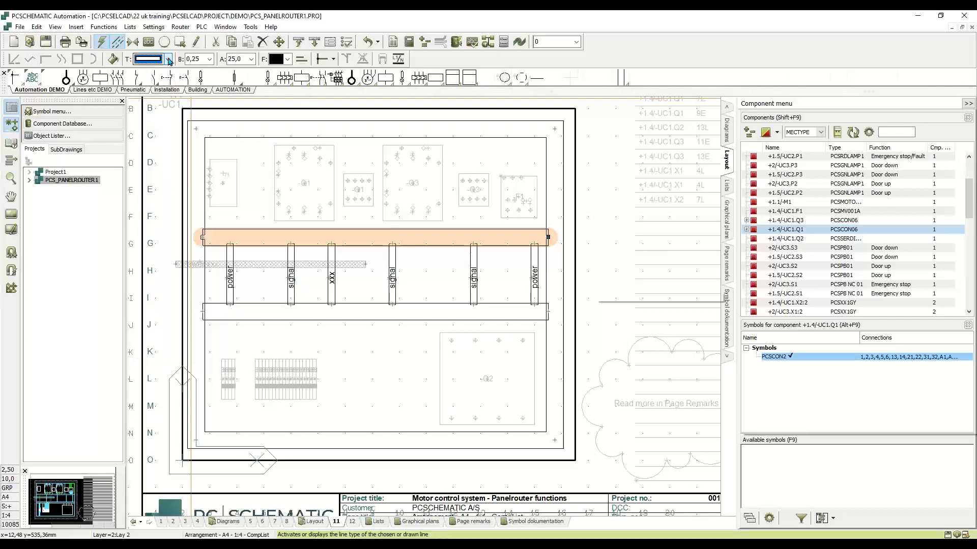
{"action": "left_click", "coordinate": [625, 72]}
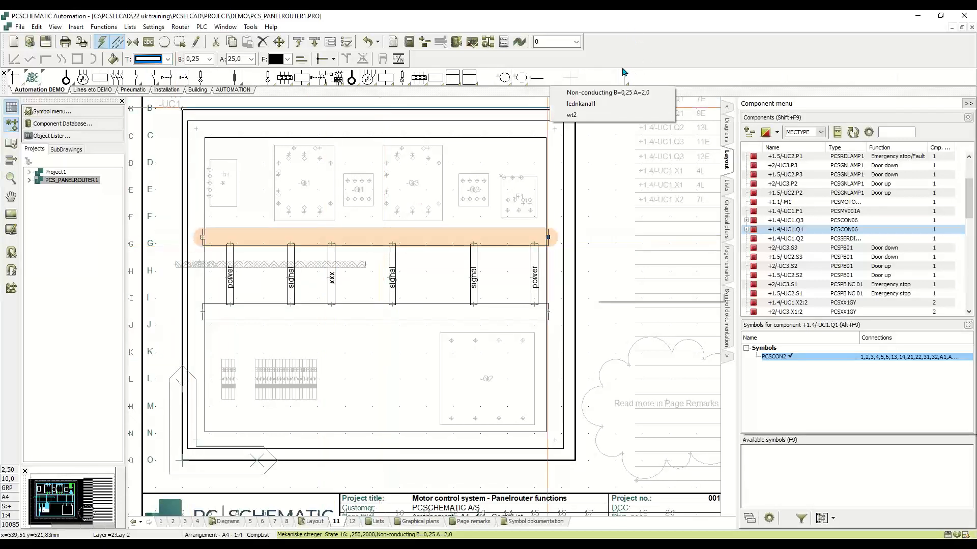
{"action": "left_click", "coordinate": [607, 93]}
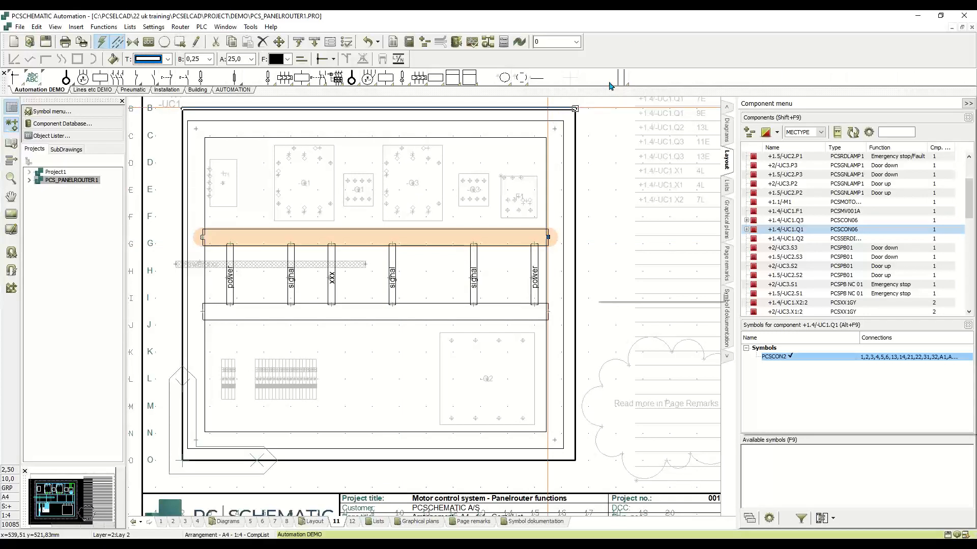
{"action": "left_click", "coordinate": [621, 77]}
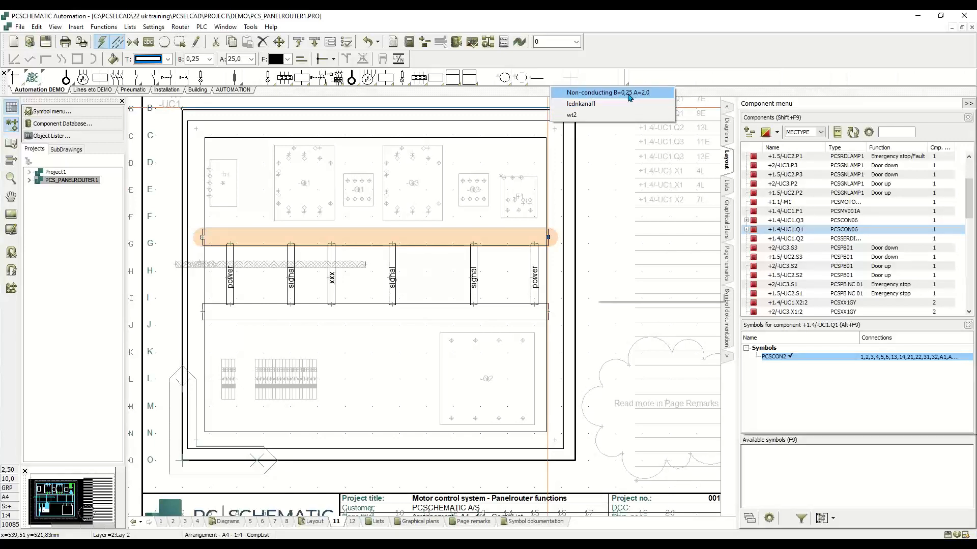
{"action": "left_click", "coordinate": [593, 104]}
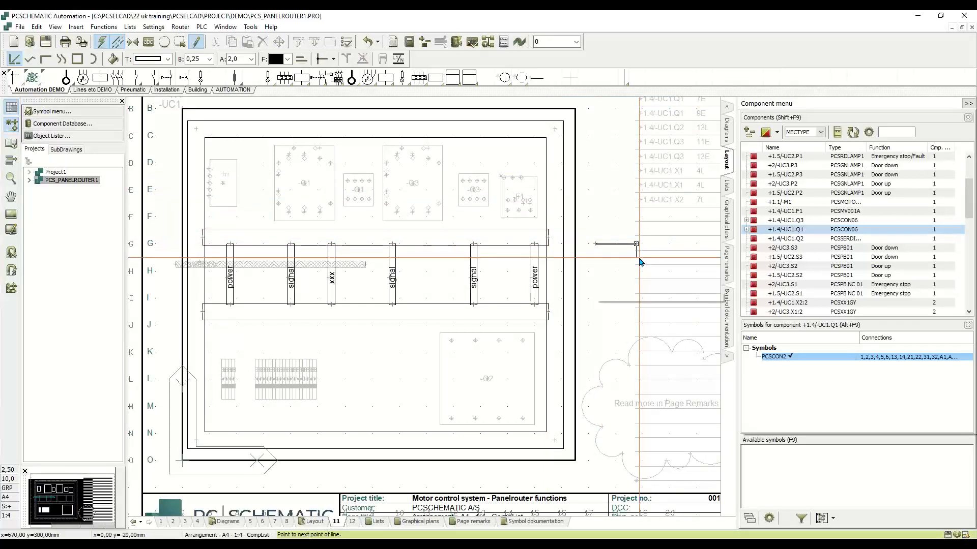
{"action": "key", "text": "Escape"}
{"action": "key", "text": "ctrl+z"}
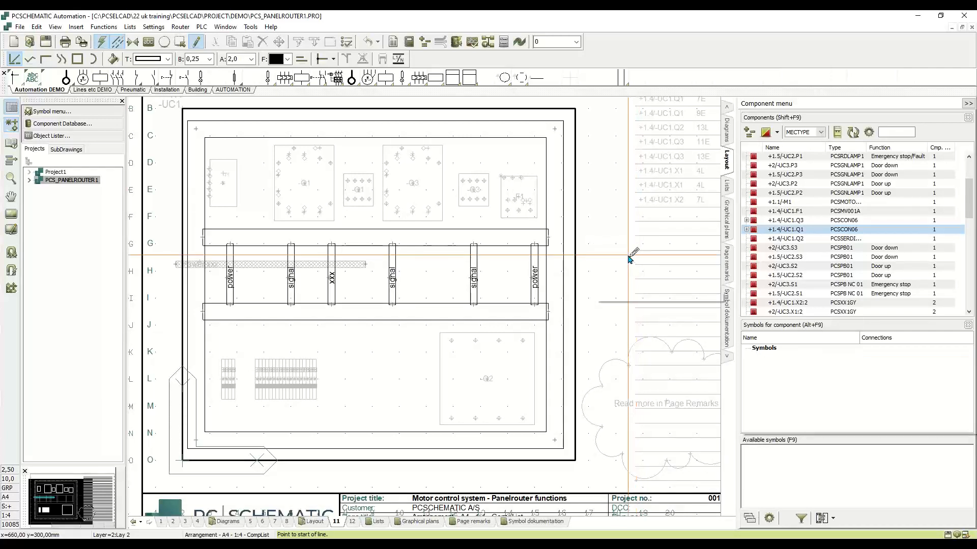
{"action": "key", "text": "Escape"}
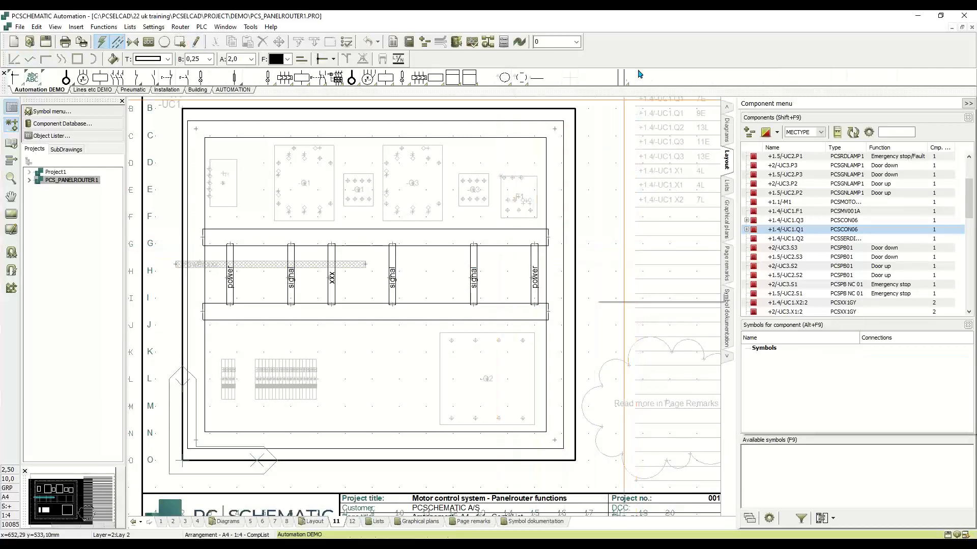
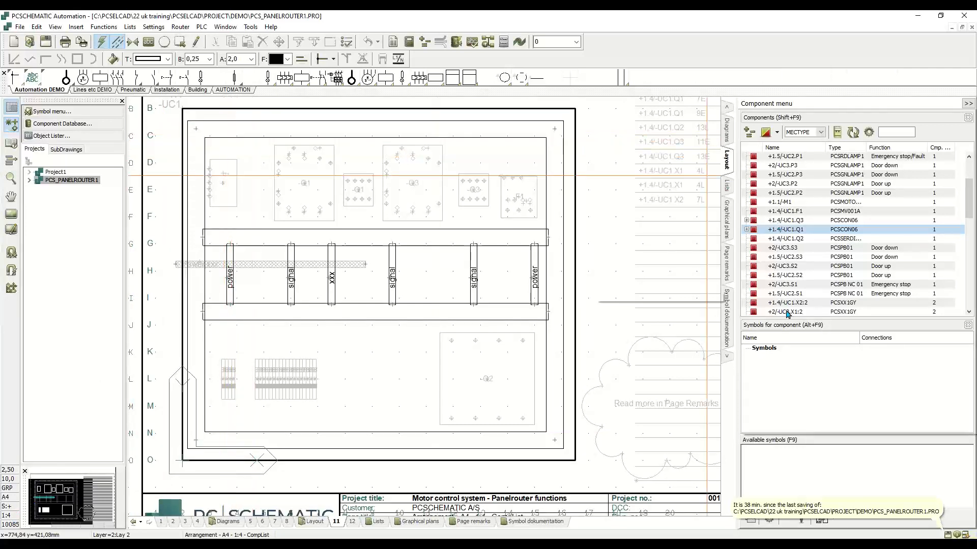
Inspect the line article data and RoutingClass of the upper horizontal tray and the vertical signal tray nearest the power tray below -F1
{"action": "mouse_move", "coordinate": [786, 312]}
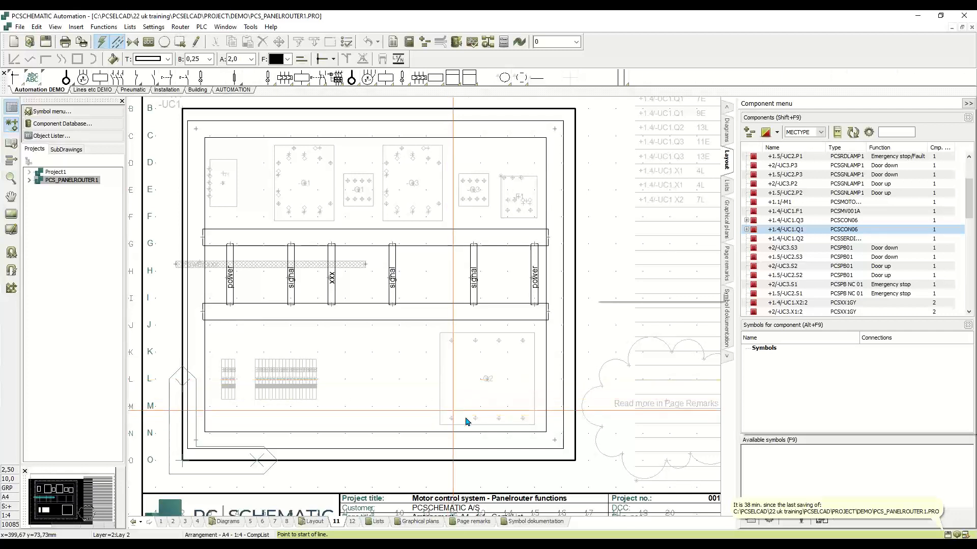
{"action": "left_click", "coordinate": [432, 239]}
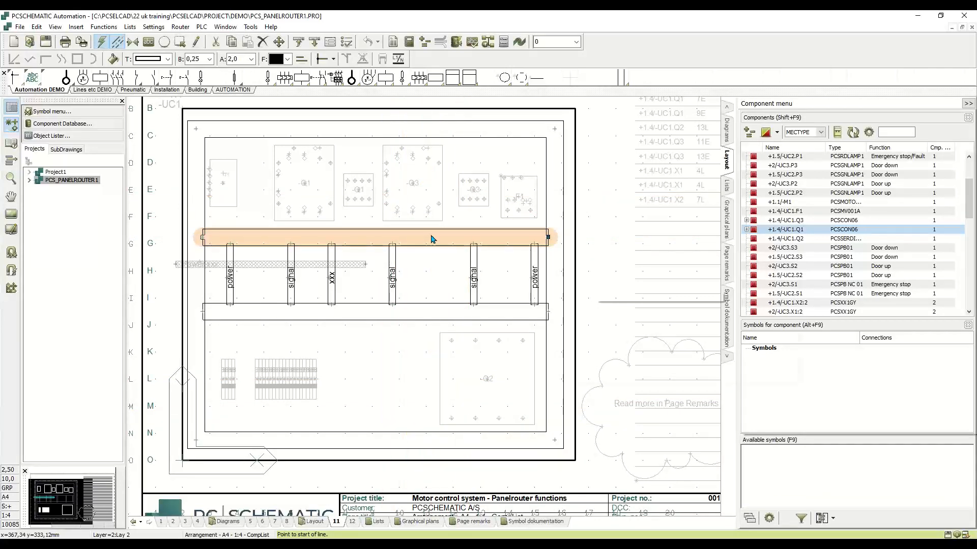
{"action": "double_click", "coordinate": [432, 238]}
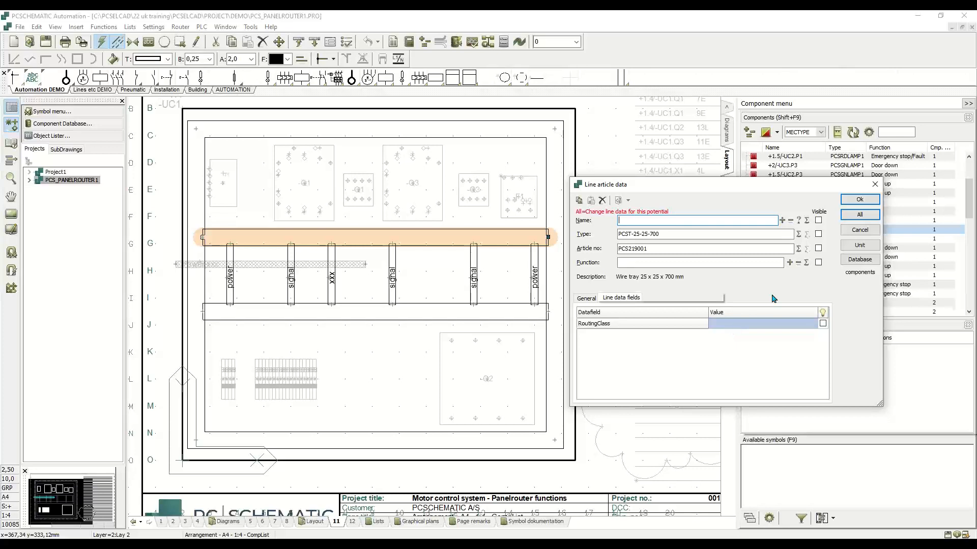
{"action": "left_click", "coordinate": [859, 231]}
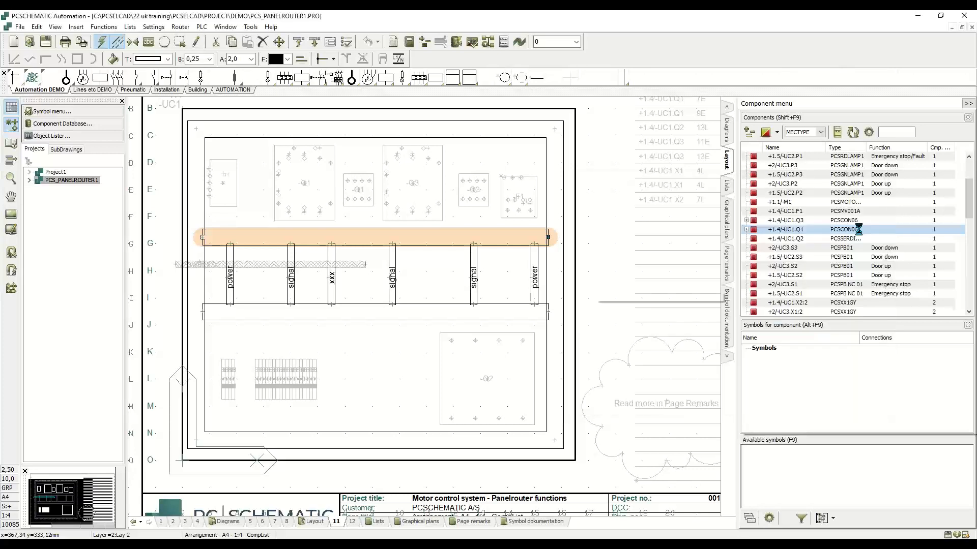
{"action": "double_click", "coordinate": [473, 262]}
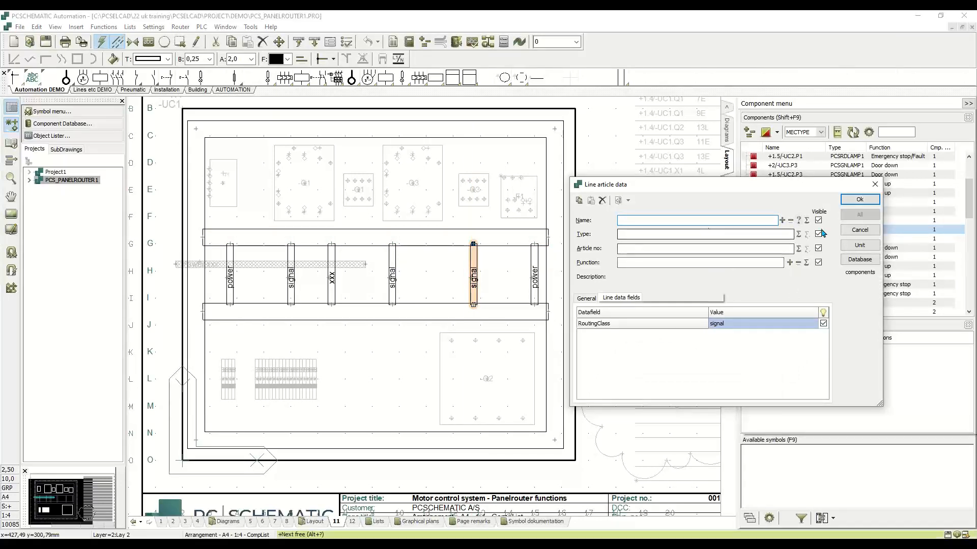
{"action": "left_click", "coordinate": [856, 231]}
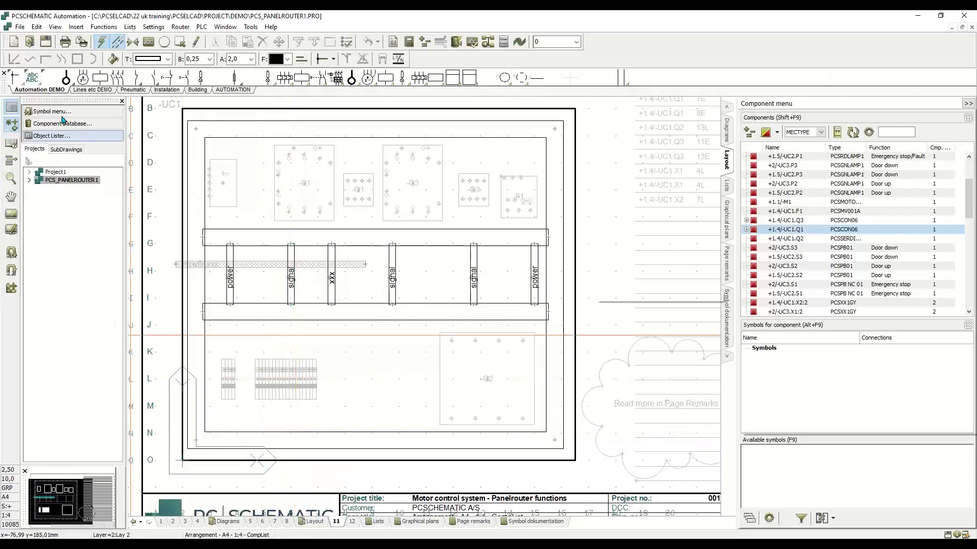
Make layer 1 (Lay 1) active and open diagram page 6 at the lines joining -Q1, -Q3 and -F1
{"action": "left_click", "coordinate": [11, 160]}
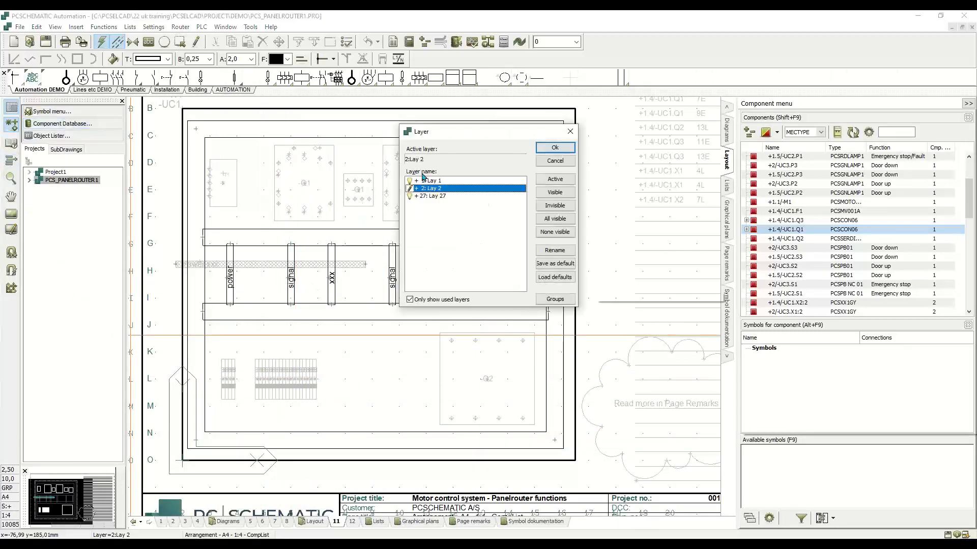
{"action": "double_click", "coordinate": [430, 182]}
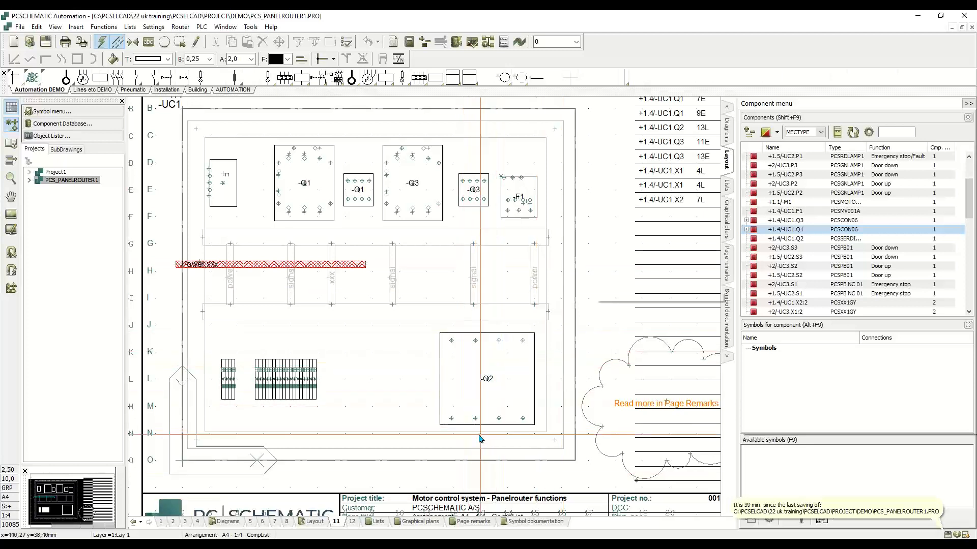
{"action": "left_click", "coordinate": [263, 521]}
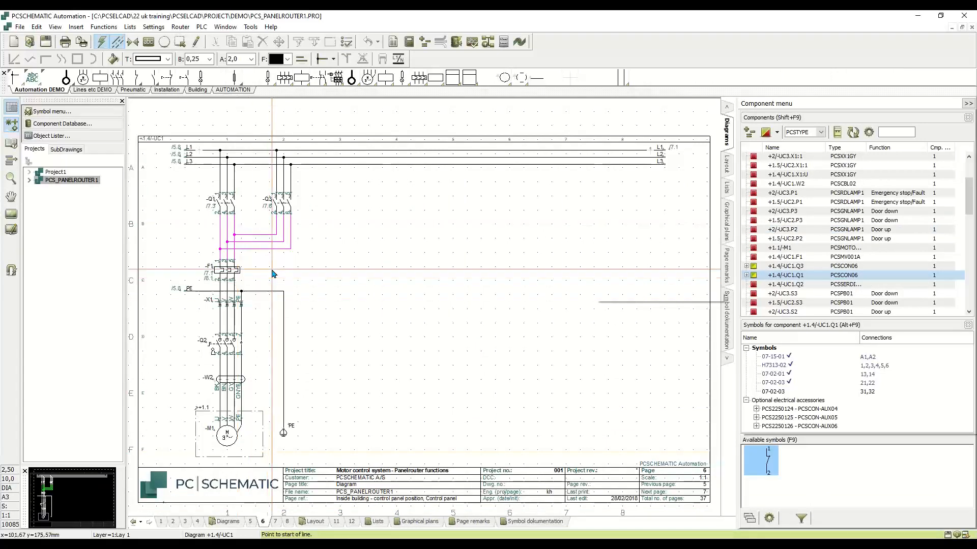
{"action": "scroll", "coordinate": [427, 312], "scroll_direction": "up", "scroll_amount": 3}
{"action": "scroll", "coordinate": [426, 312], "scroll_direction": "up", "scroll_amount": 1}
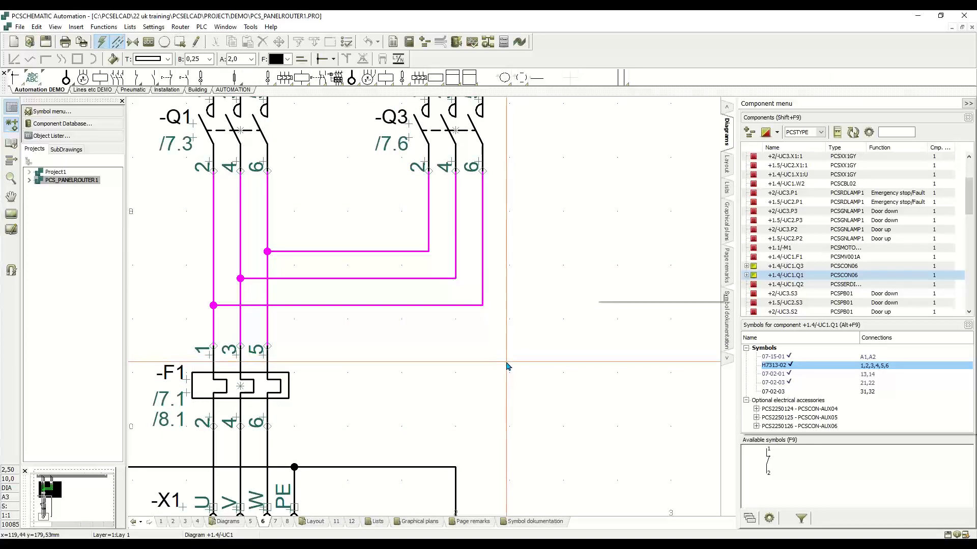
Examine each of the three nets joining -Q1, -Q3 and -F1 with the Net Navigator in Nets mode
{"action": "left_click", "coordinate": [487, 43]}
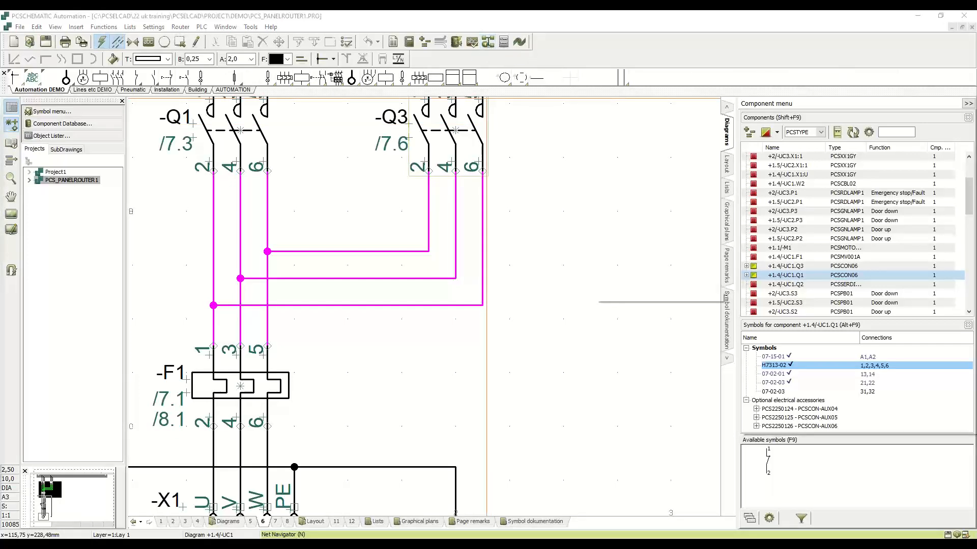
{"action": "left_click_drag", "start_coordinate": [555, 102], "coordinate": [635, 104]}
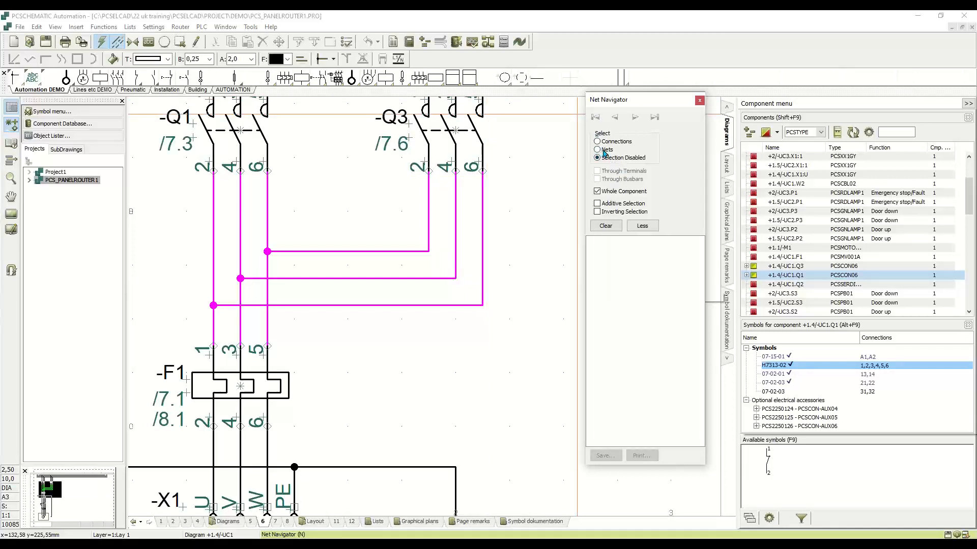
{"action": "left_click", "coordinate": [393, 251]}
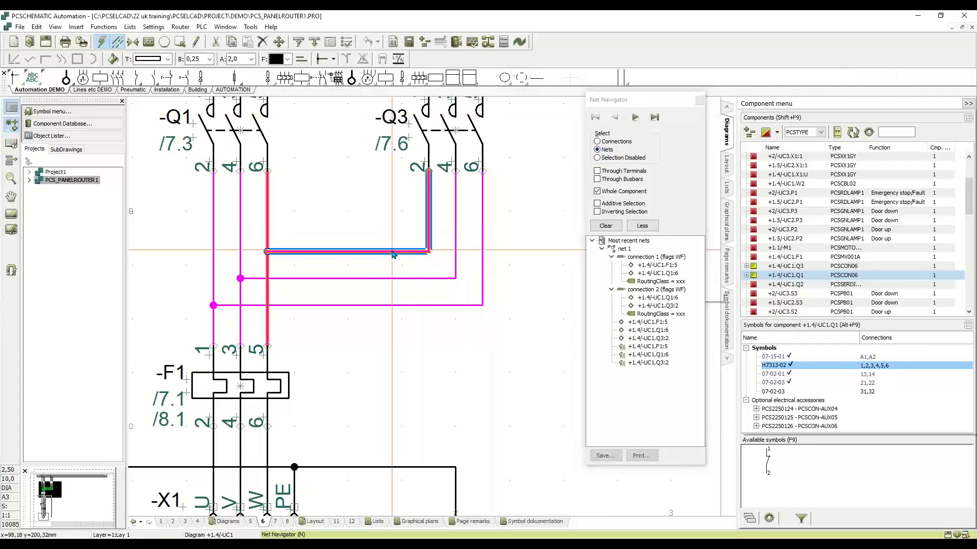
{"action": "left_click", "coordinate": [387, 279]}
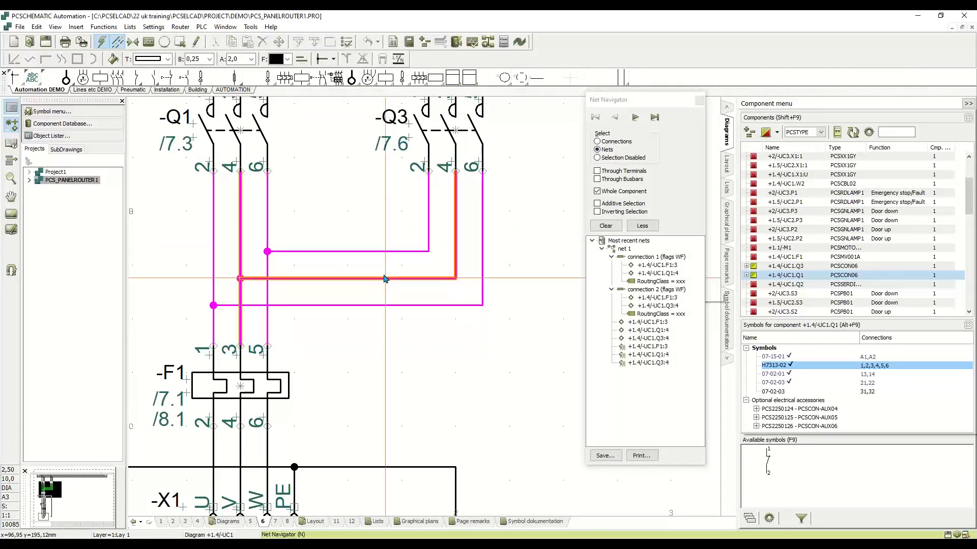
{"action": "left_click", "coordinate": [389, 305]}
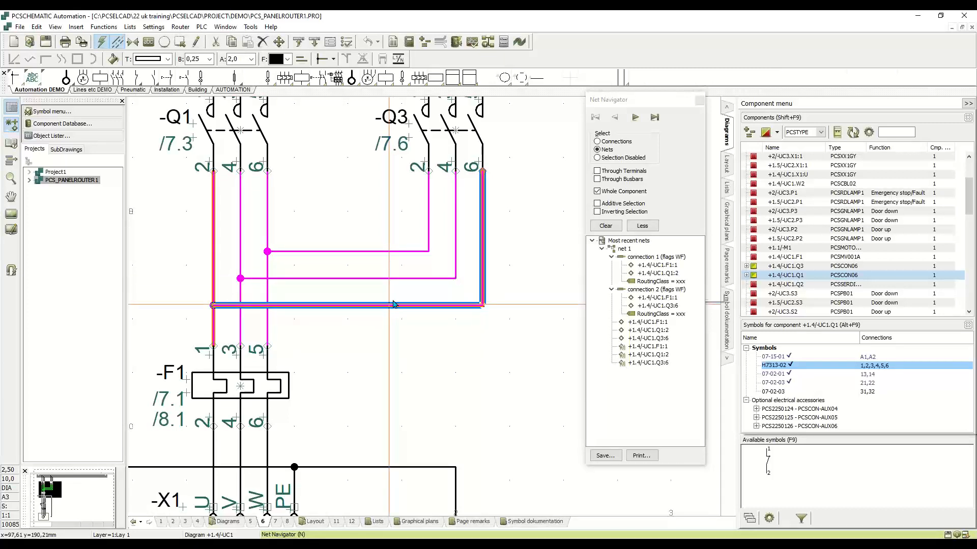
Trace individual connections among -Q1, -Q3 and -F1 in the Net Navigator's Connections mode, then clear the highlighting and disable selection
{"action": "left_click", "coordinate": [617, 143]}
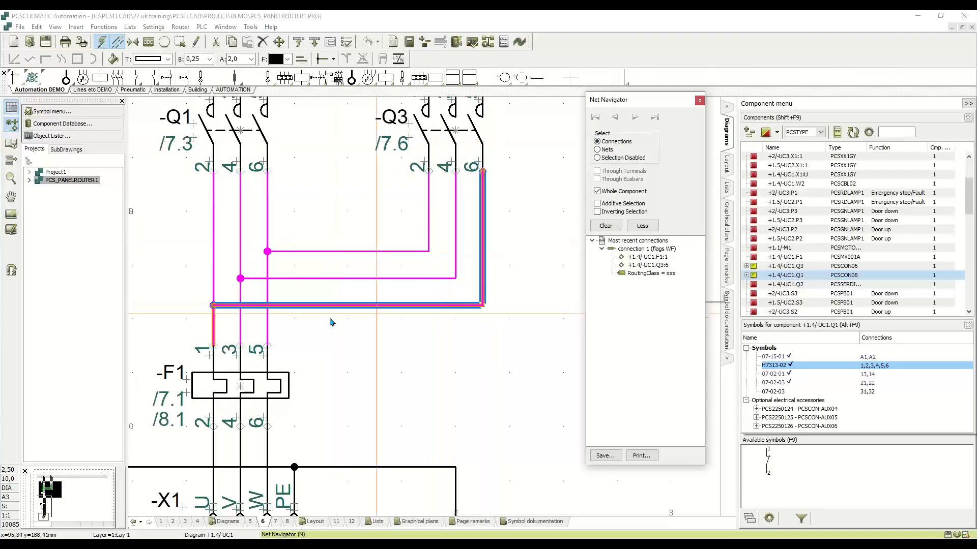
{"action": "left_click", "coordinate": [213, 254]}
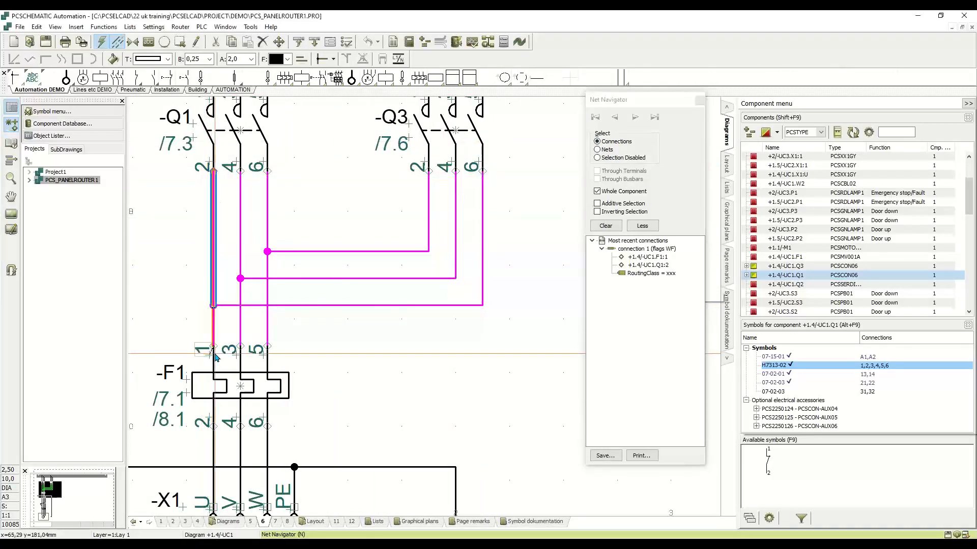
{"action": "left_click", "coordinate": [323, 280]}
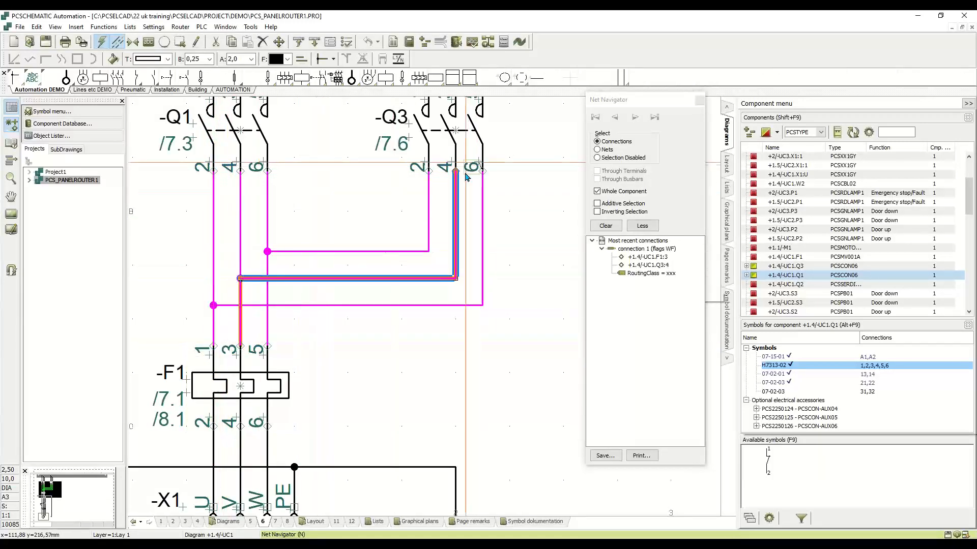
{"action": "left_click", "coordinate": [374, 253]}
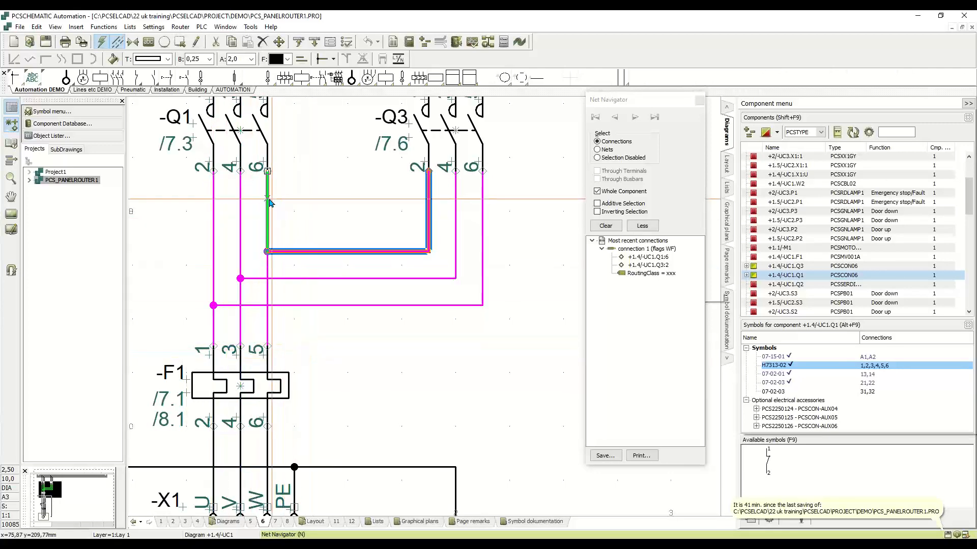
{"action": "mouse_move", "coordinate": [270, 202]}
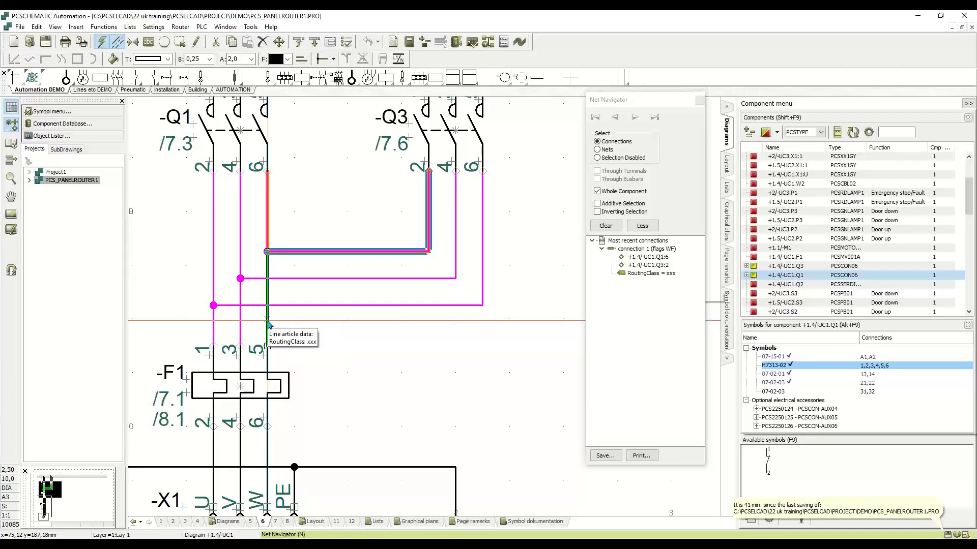
{"action": "left_click", "coordinate": [612, 227]}
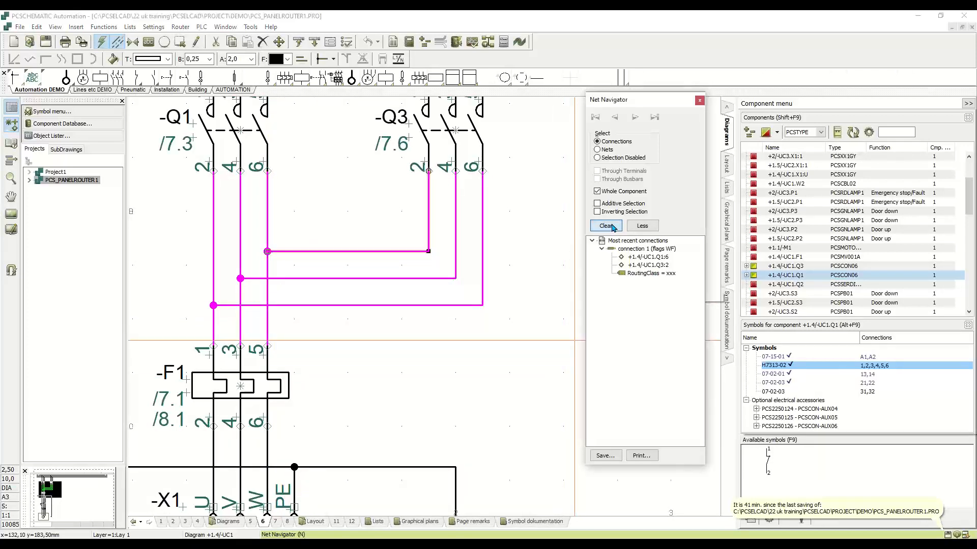
{"action": "left_click", "coordinate": [618, 158]}
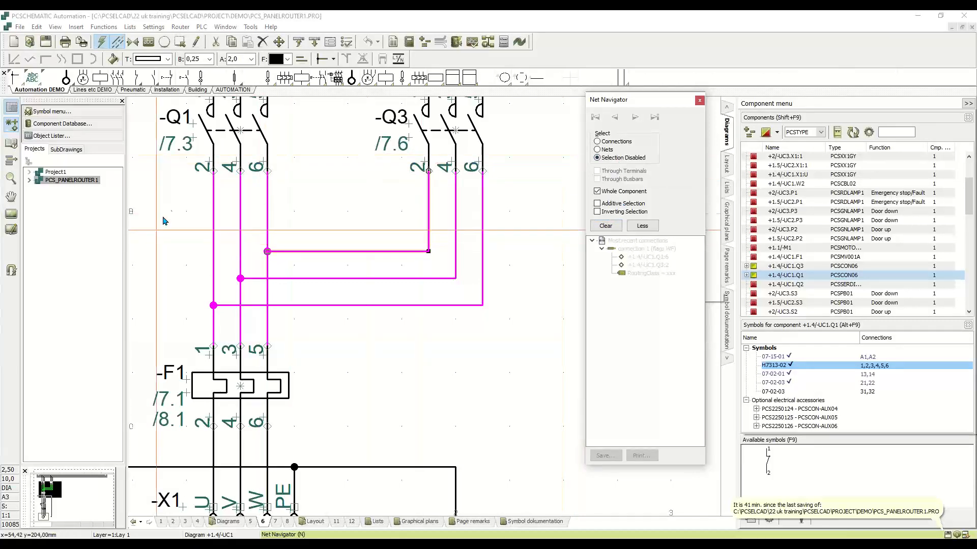
Convert the junction dots on the three magenta lines between -Q1, -Q3 and -F1 to branches within the selected area
{"action": "left_click_drag", "start_coordinate": [173, 211], "coordinate": [526, 337]}
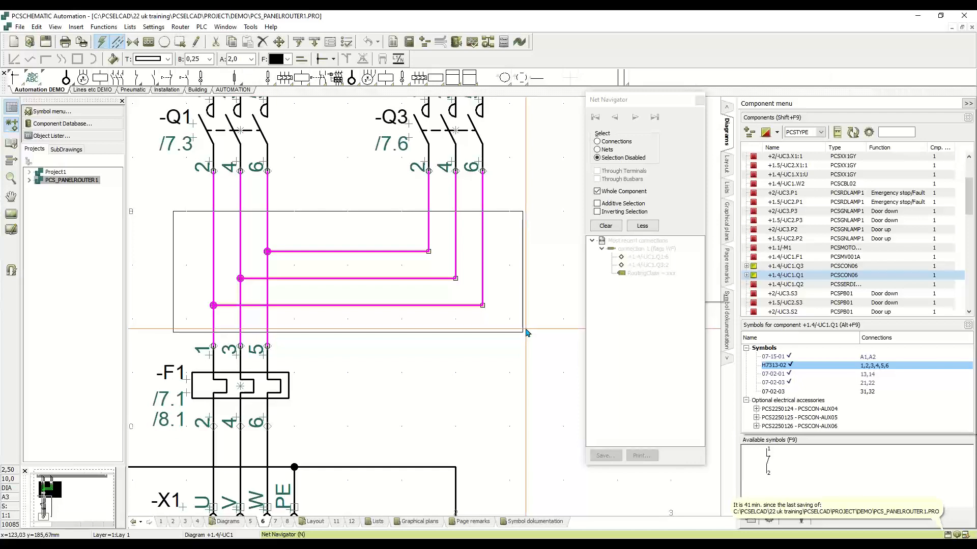
{"action": "right_click", "coordinate": [509, 277]}
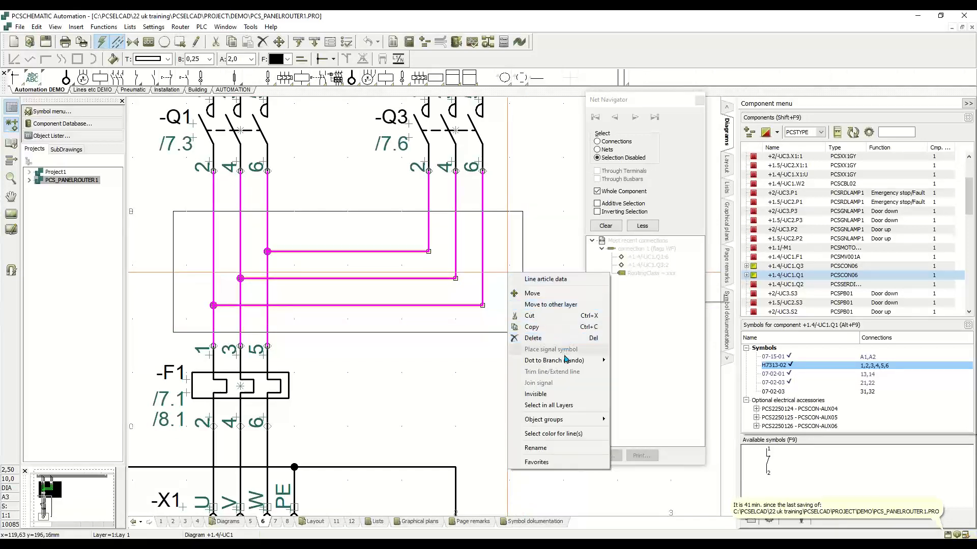
{"action": "mouse_move", "coordinate": [566, 361]}
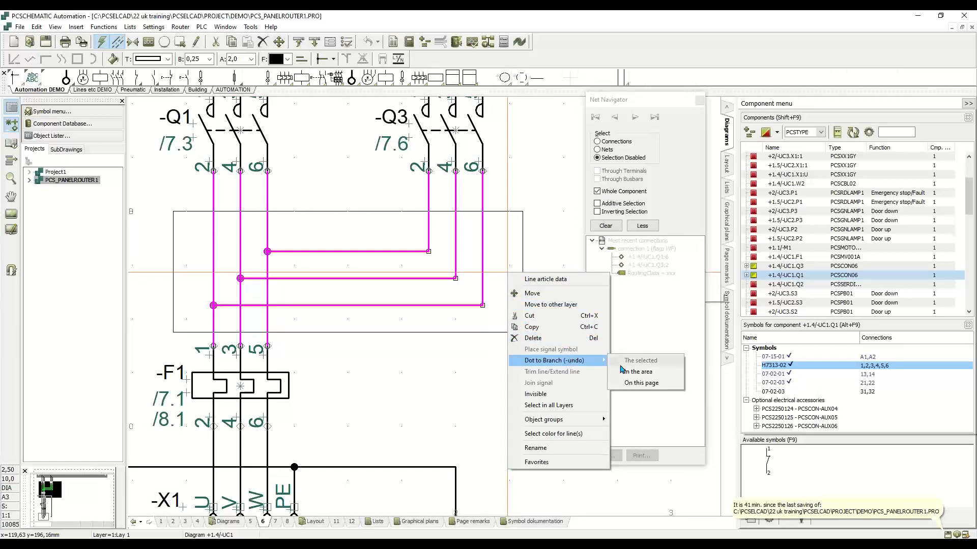
{"action": "left_click", "coordinate": [634, 373]}
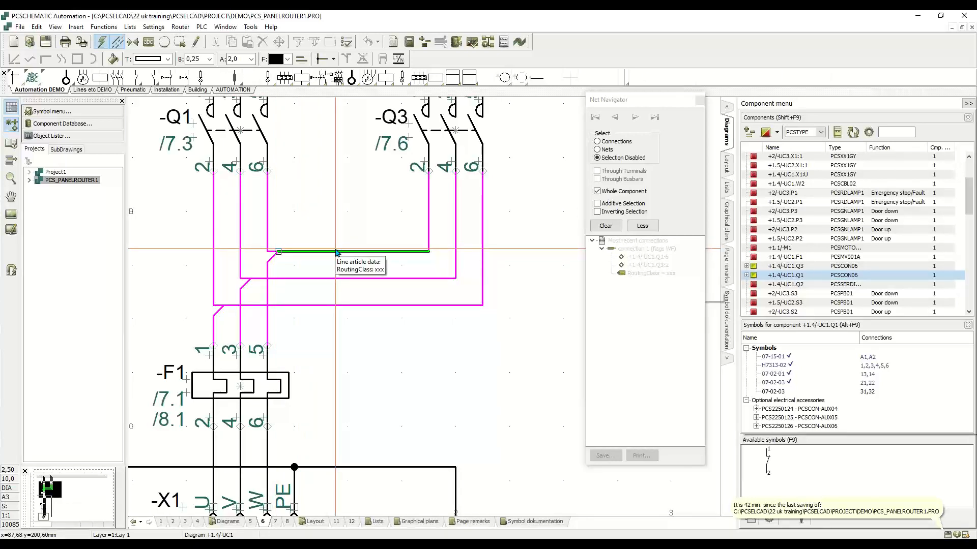
Trace the branched connections between -Q1, -Q3 and -F1 on the lines from -Q1:6 and -Q1:4 in Connections mode, then clear the highlighting
{"action": "left_click", "coordinate": [613, 143]}
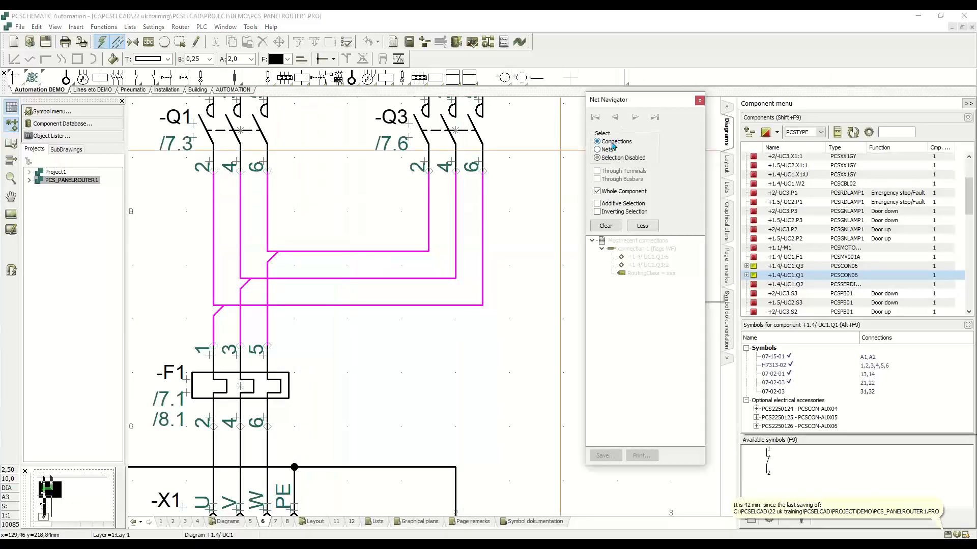
{"action": "left_click", "coordinate": [349, 252]}
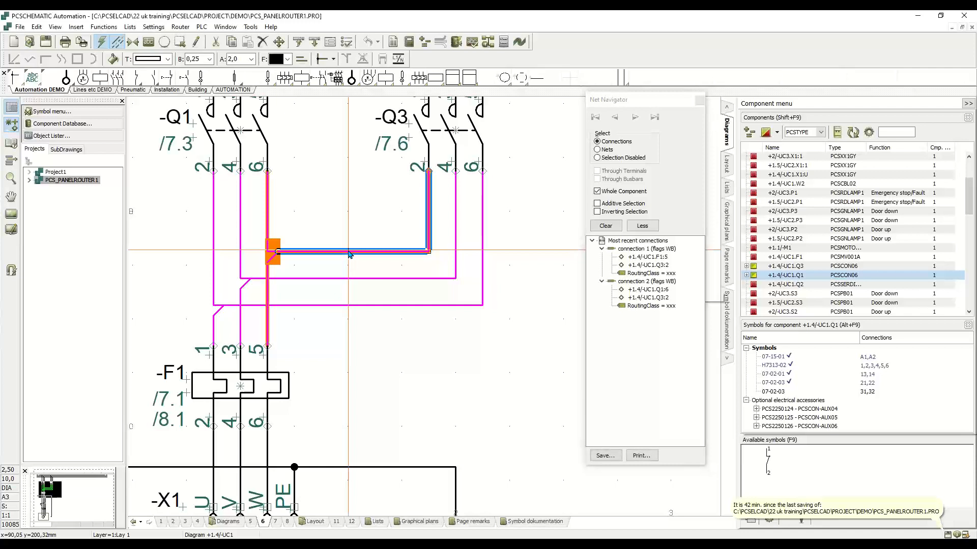
{"action": "left_click", "coordinate": [266, 334]}
{"action": "left_click_drag", "start_coordinate": [267, 334], "coordinate": [268, 201]}
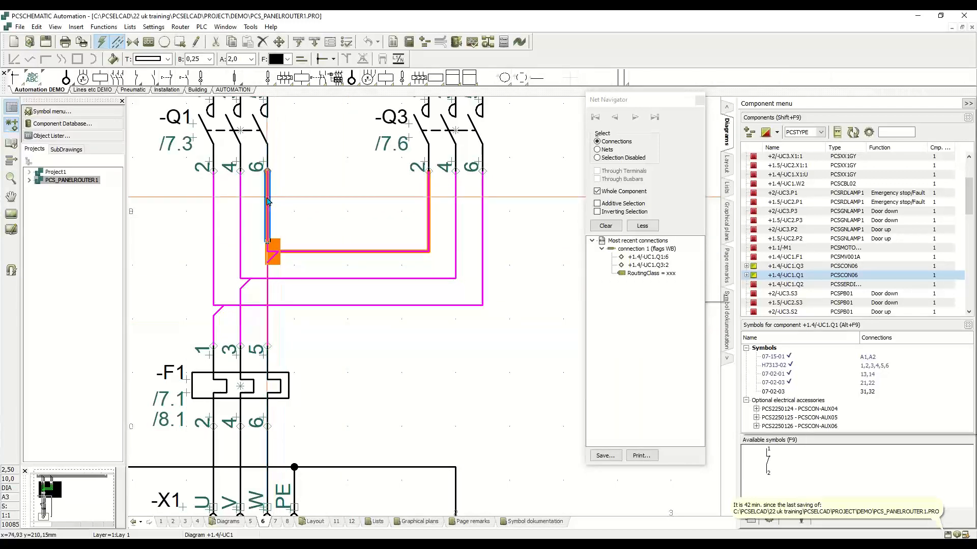
{"action": "left_click", "coordinate": [242, 217]}
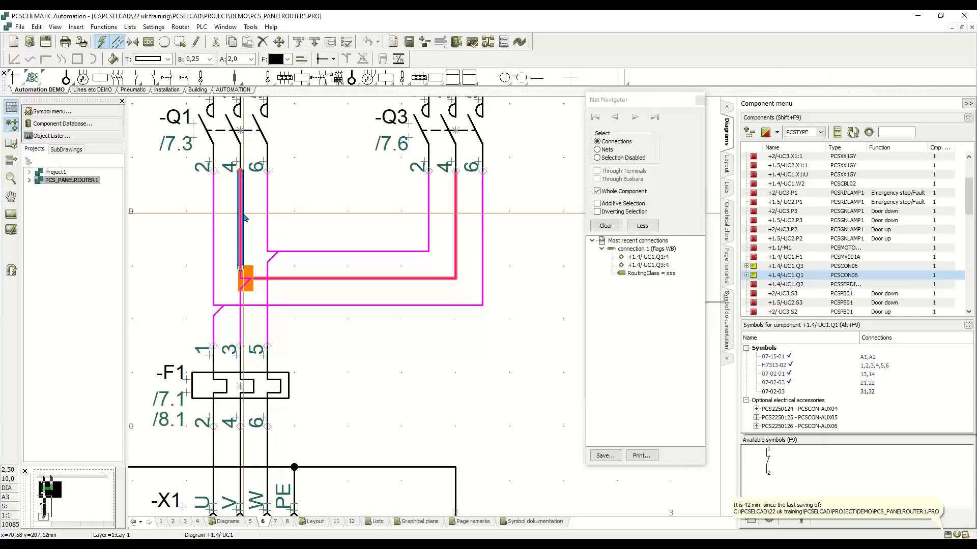
{"action": "left_click_drag", "start_coordinate": [243, 217], "coordinate": [243, 325]}
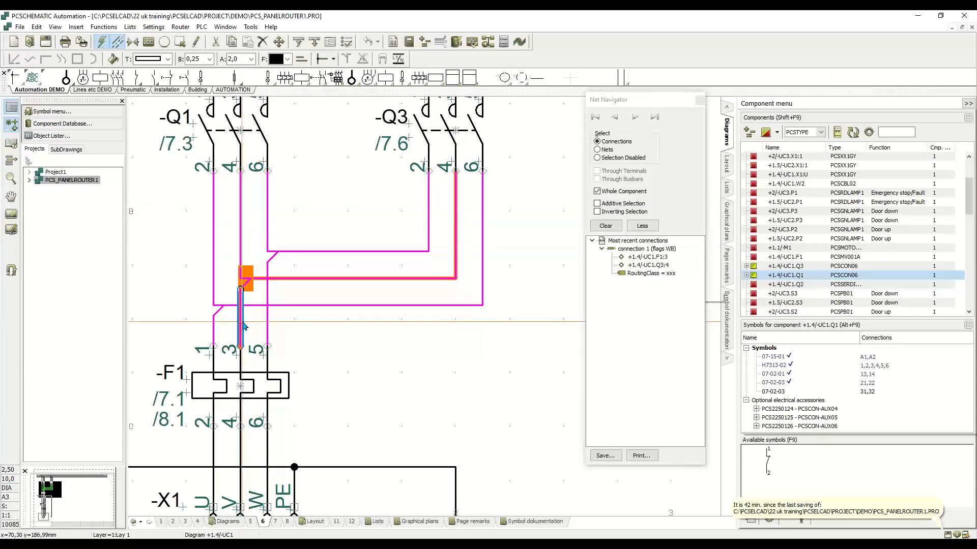
{"action": "left_click", "coordinate": [604, 228]}
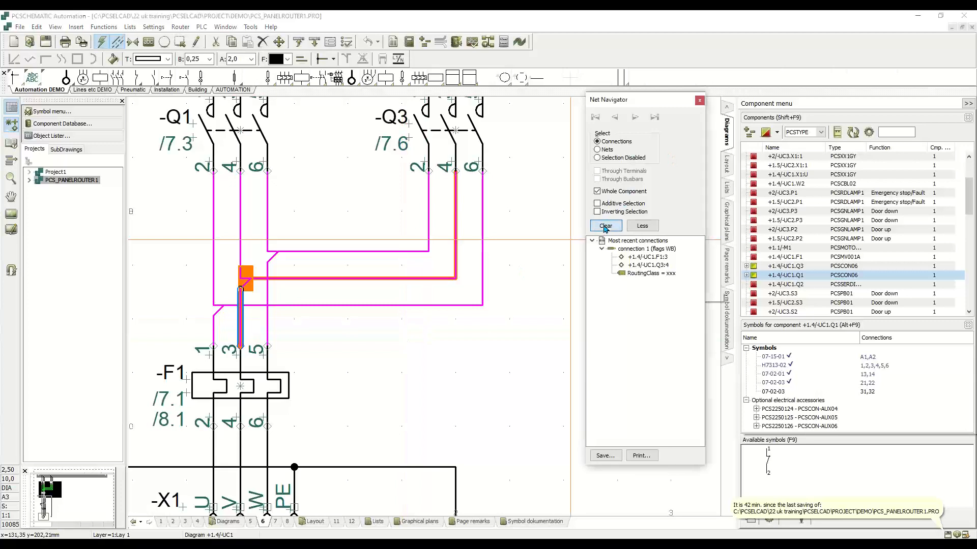
Disable Net Navigator selection and select the slanted junctions one by one on the wires between Q1, Q3 and F1
{"action": "left_click", "coordinate": [604, 160]}
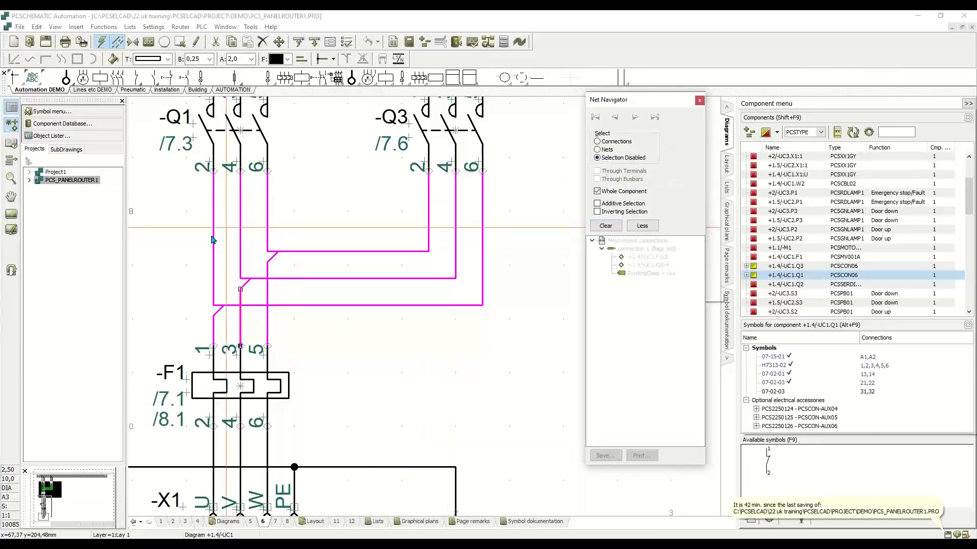
{"action": "left_click", "coordinate": [271, 255]}
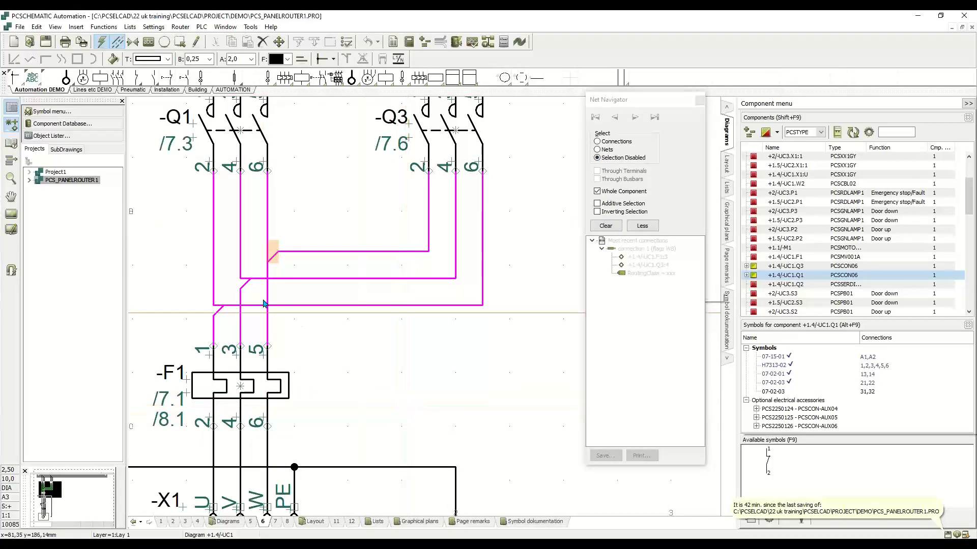
{"action": "left_click", "coordinate": [244, 281]}
{"action": "left_click", "coordinate": [244, 281]}
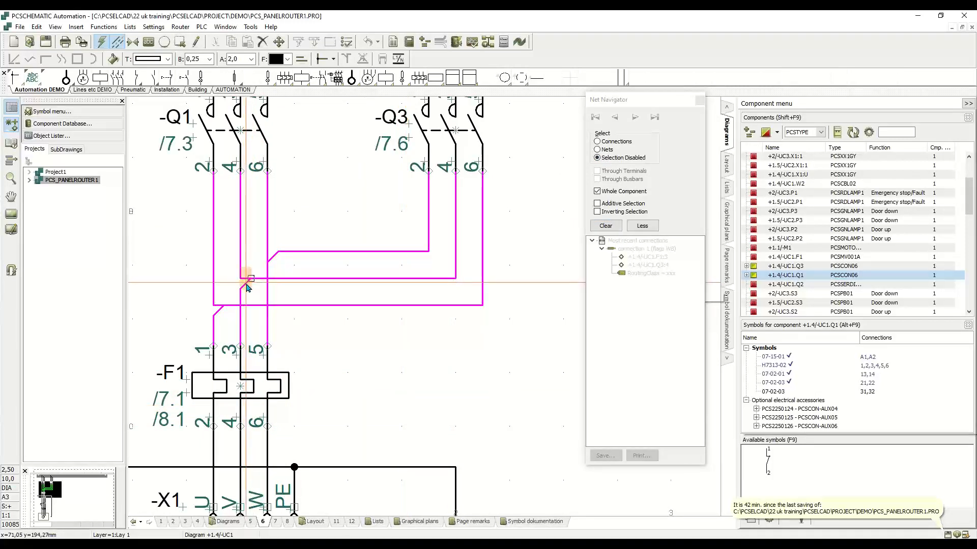
{"action": "key", "text": "Escape"}
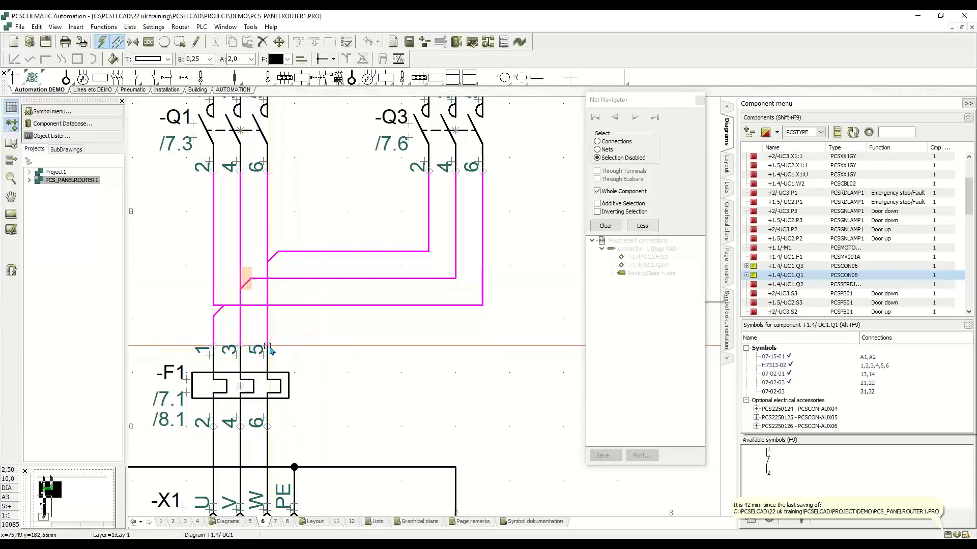
{"action": "left_click", "coordinate": [217, 311]}
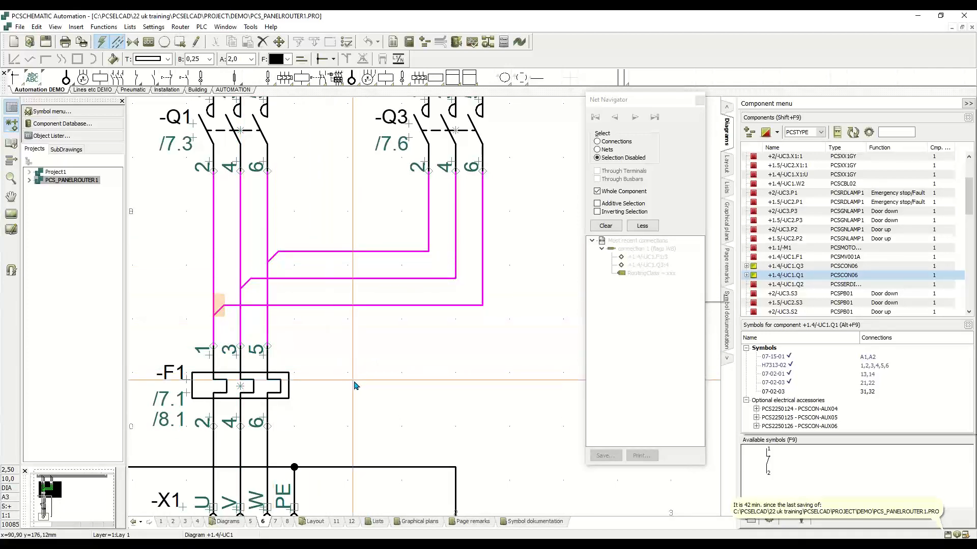
{"action": "left_click", "coordinate": [379, 391]}
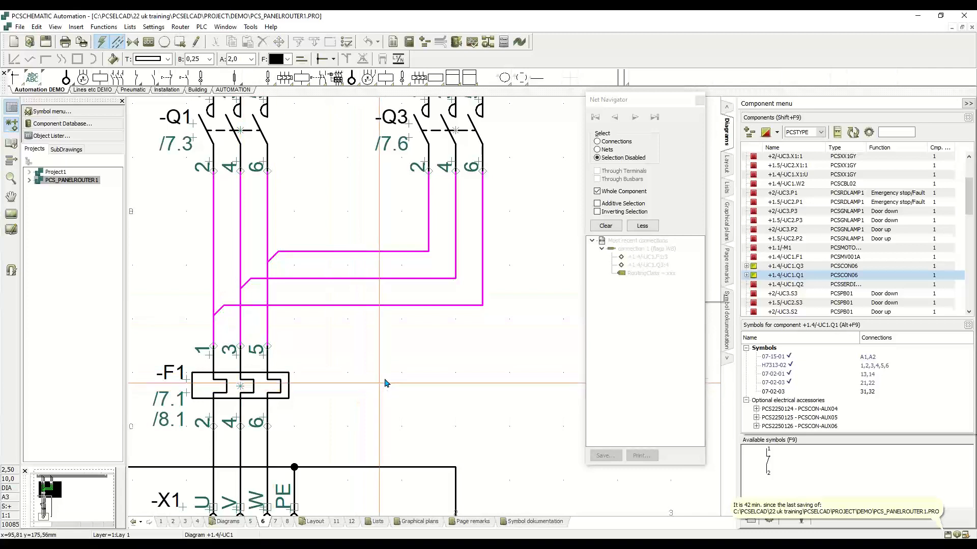
Set Net Navigator to select Connections and trace the individual wires from Q1 and Q3 to F1
{"action": "left_click", "coordinate": [607, 145]}
{"action": "left_click", "coordinate": [353, 252]}
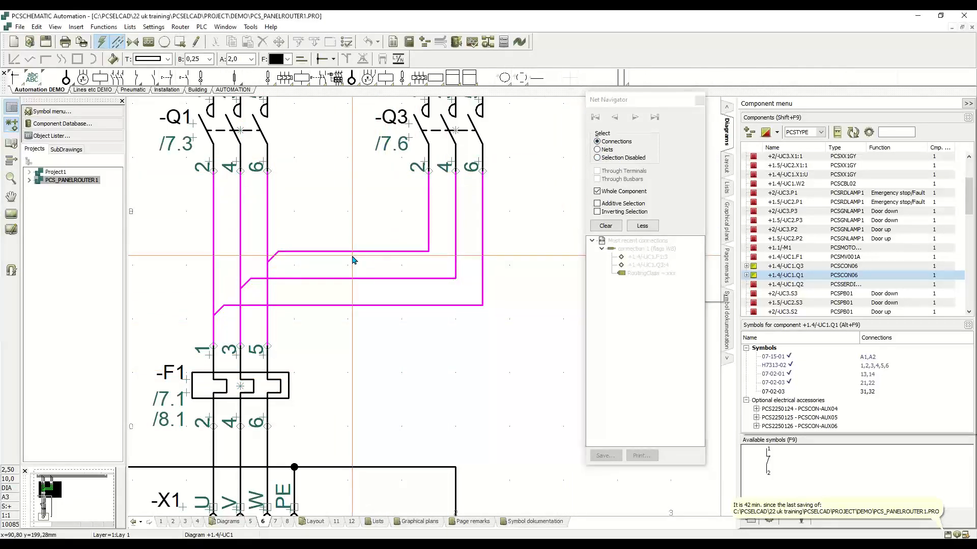
{"action": "left_click", "coordinate": [268, 198]}
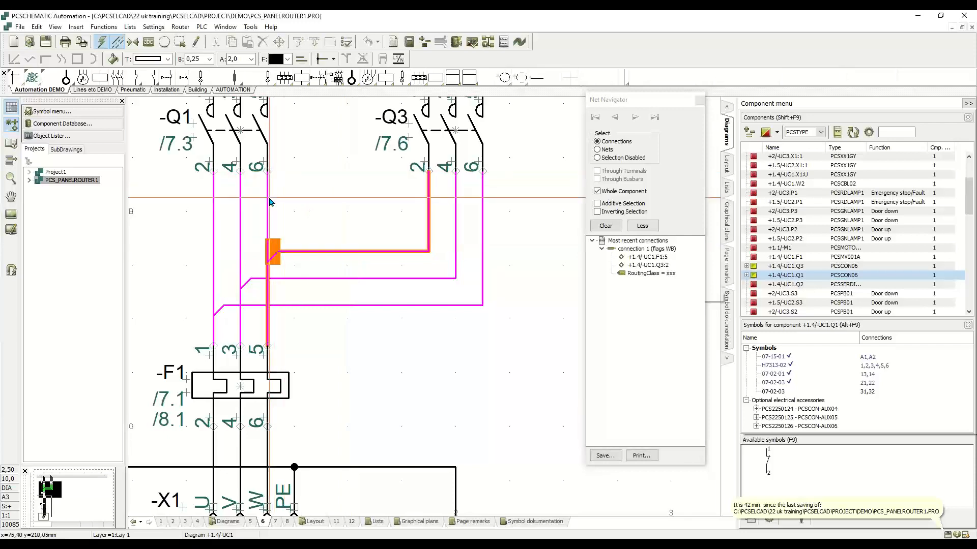
{"action": "left_click", "coordinate": [240, 212]}
{"action": "left_click", "coordinate": [328, 279]}
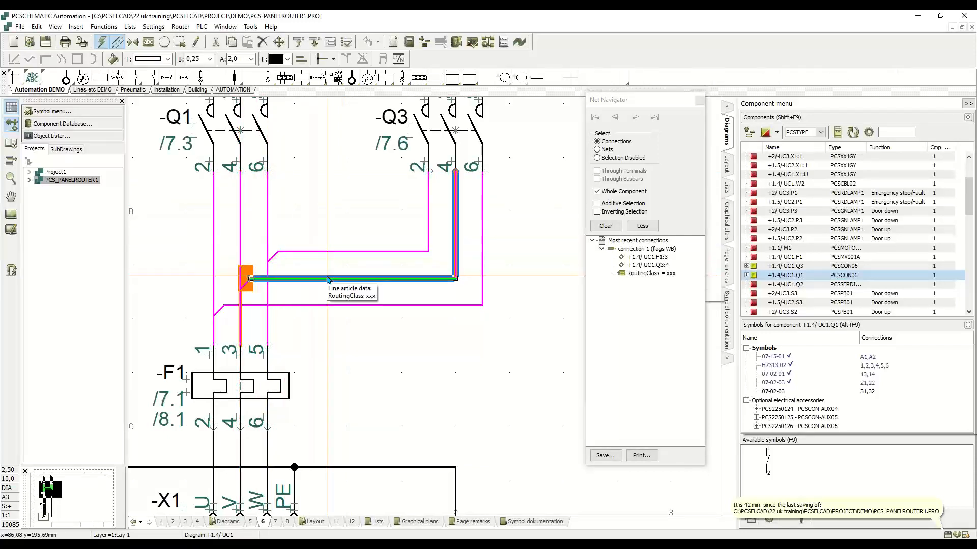
{"action": "left_click", "coordinate": [356, 304]}
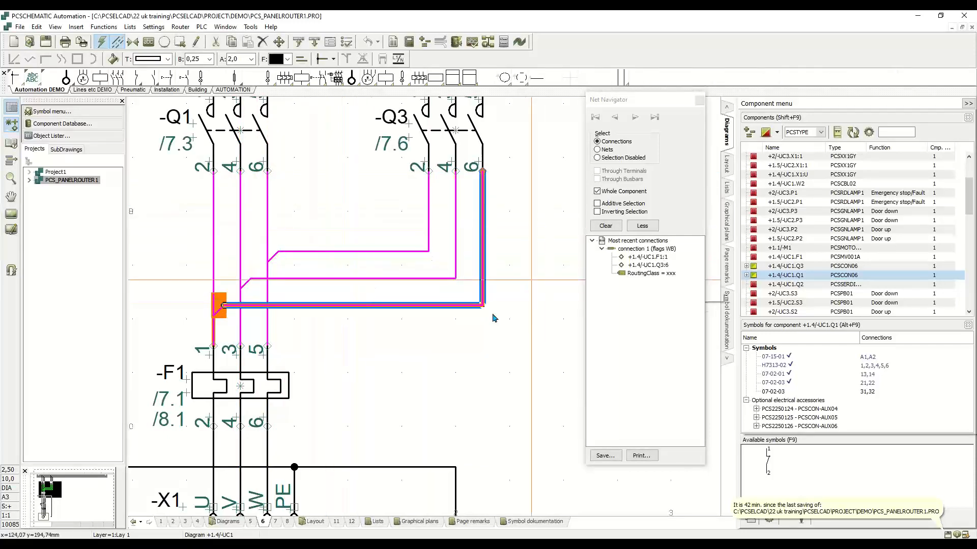
{"action": "left_click", "coordinate": [216, 248]}
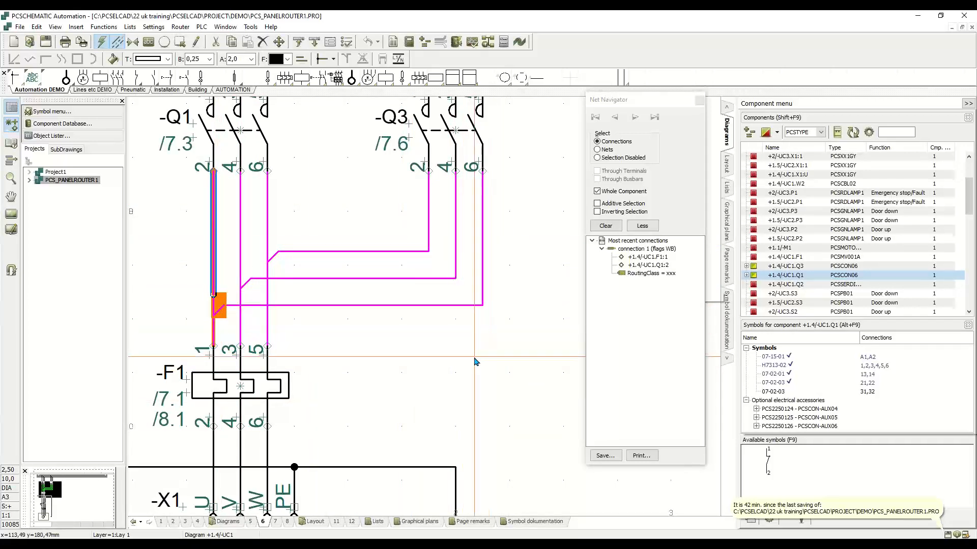
Trace the connections at terminal 3 of F1, clear the highlighting and close Net Navigator
{"action": "left_click", "coordinate": [321, 278]}
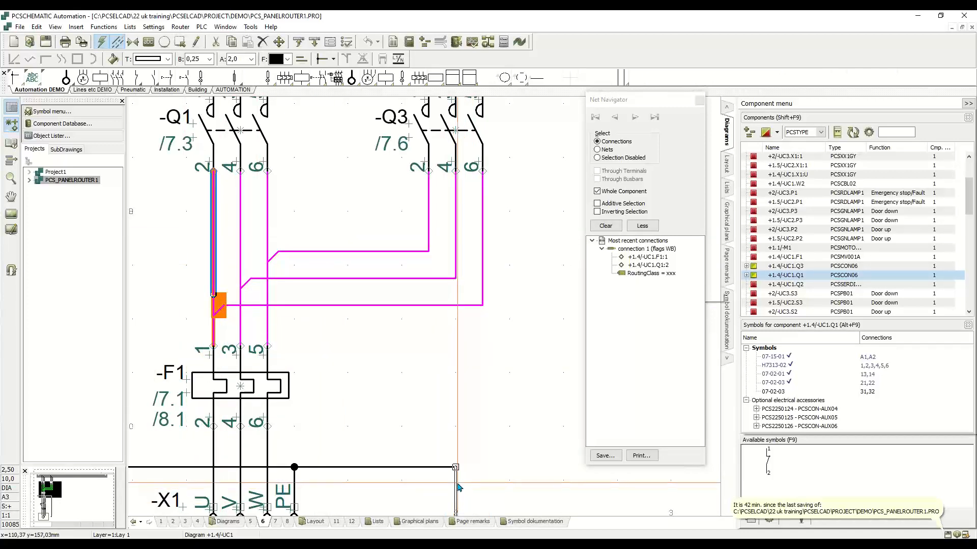
{"action": "mouse_move", "coordinate": [458, 488]}
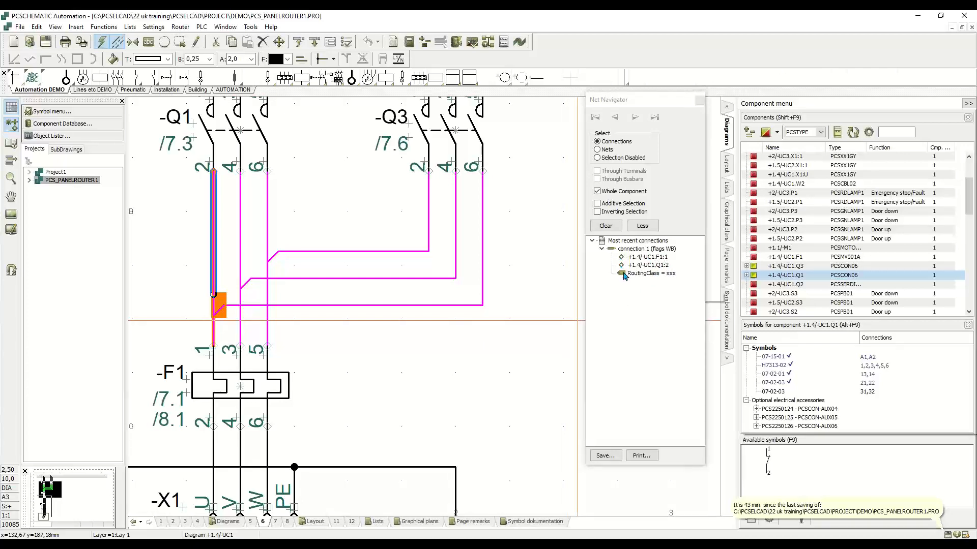
{"action": "left_click", "coordinate": [241, 326]}
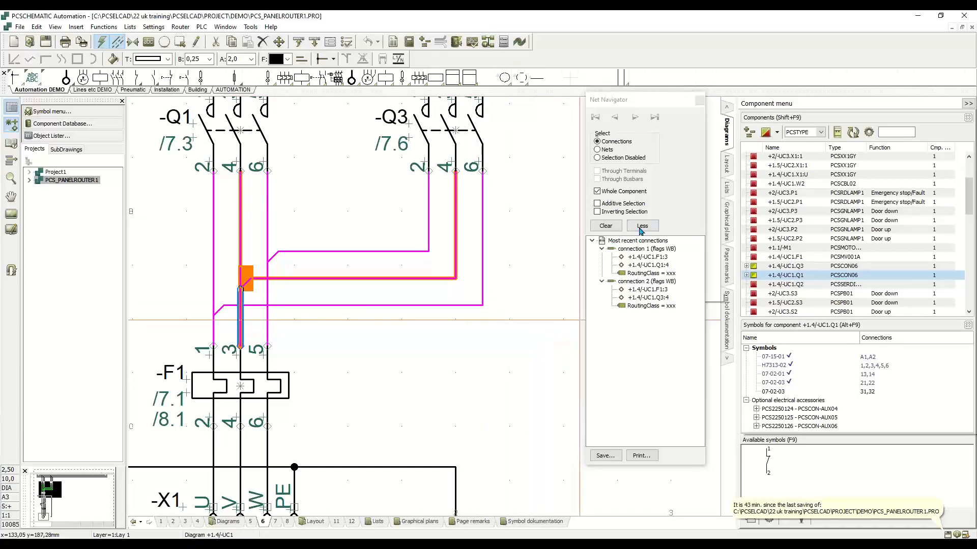
{"action": "left_click", "coordinate": [609, 230]}
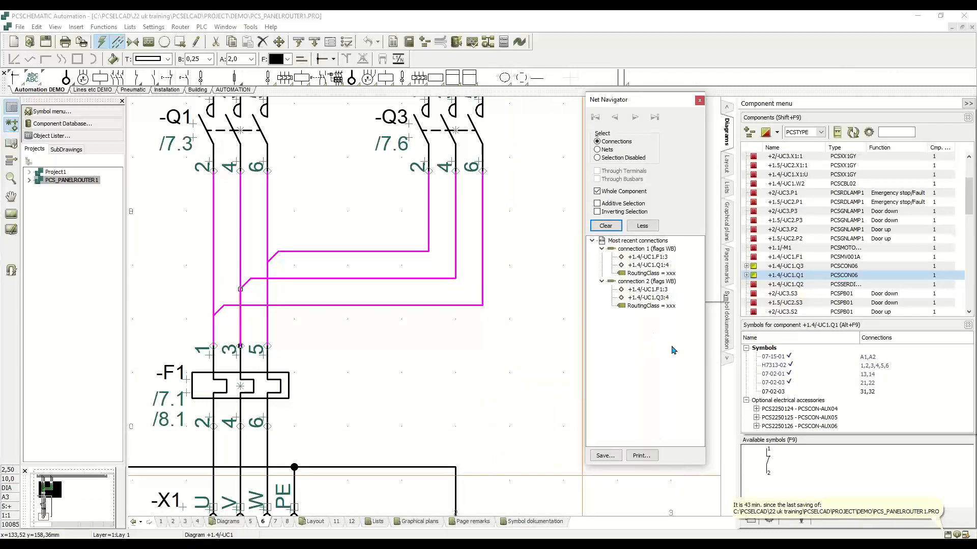
{"action": "left_click", "coordinate": [700, 101]}
{"action": "scroll", "coordinate": [484, 246], "scroll_direction": "down", "scroll_amount": 4}
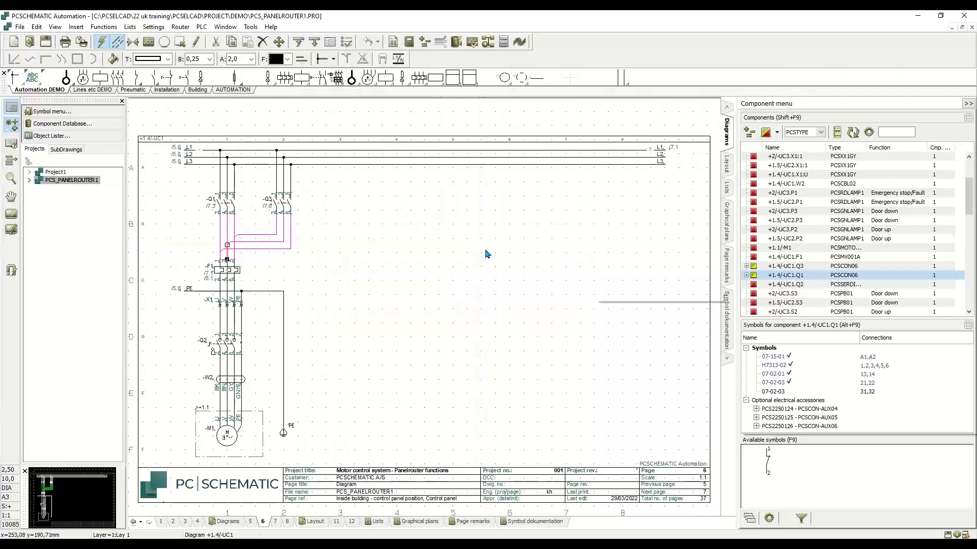
{"action": "left_click", "coordinate": [494, 300]}
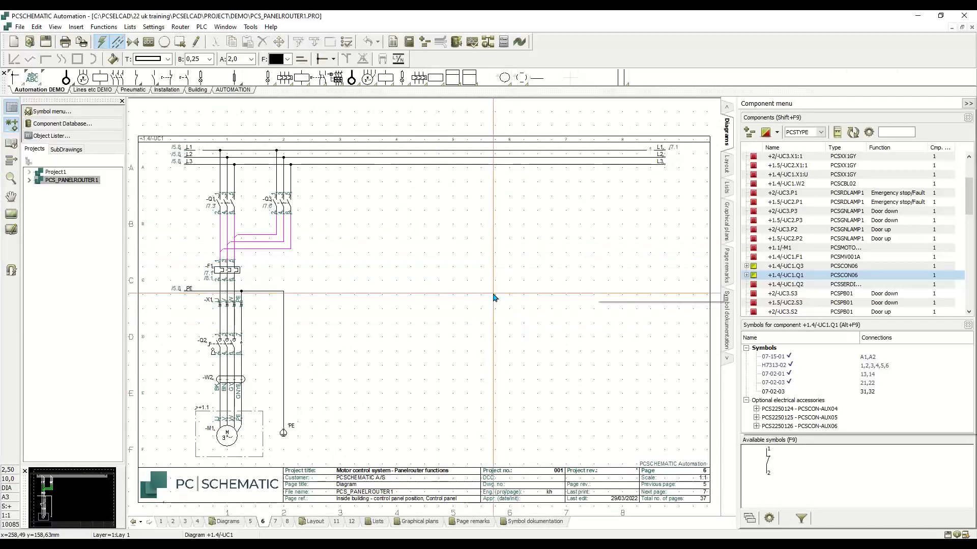
Run Panelrouter on layout page 11 and place its window clear of the panel drawing
{"action": "left_click", "coordinate": [338, 521]}
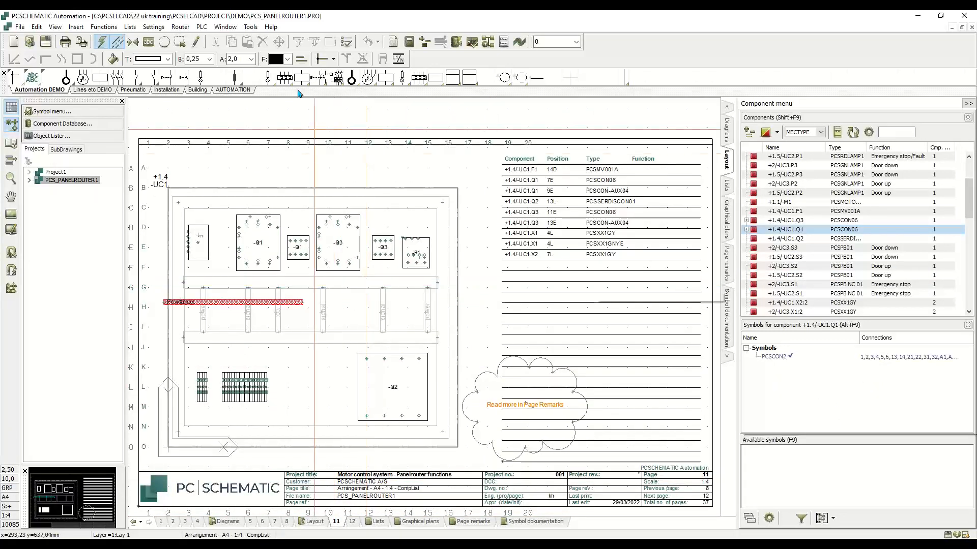
{"action": "left_click", "coordinate": [253, 27]}
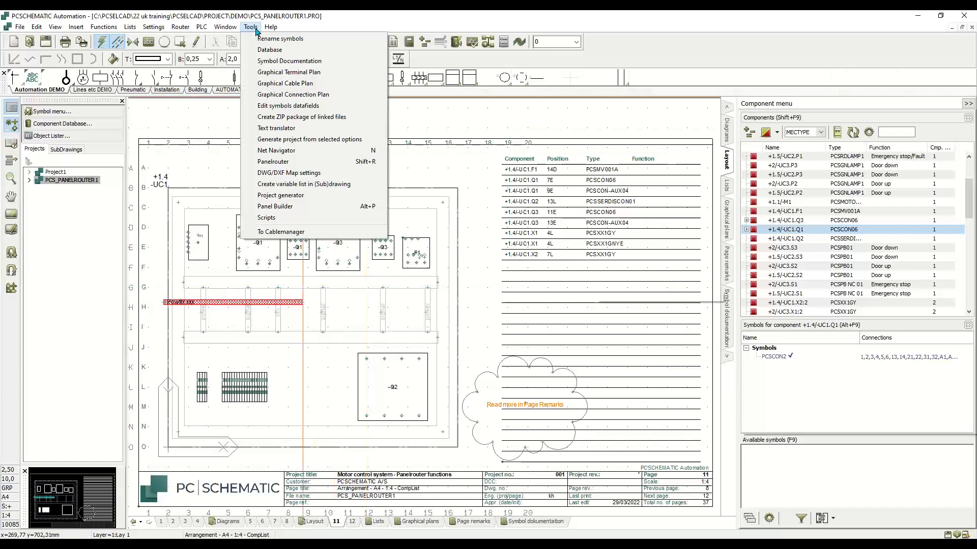
{"action": "left_click", "coordinate": [313, 163]}
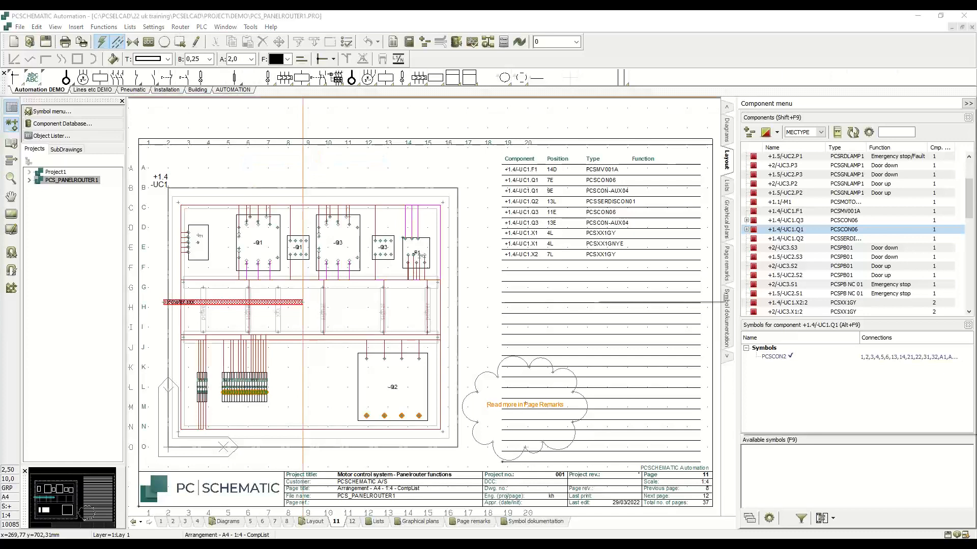
{"action": "left_click_drag", "start_coordinate": [177, 89], "coordinate": [529, 90]}
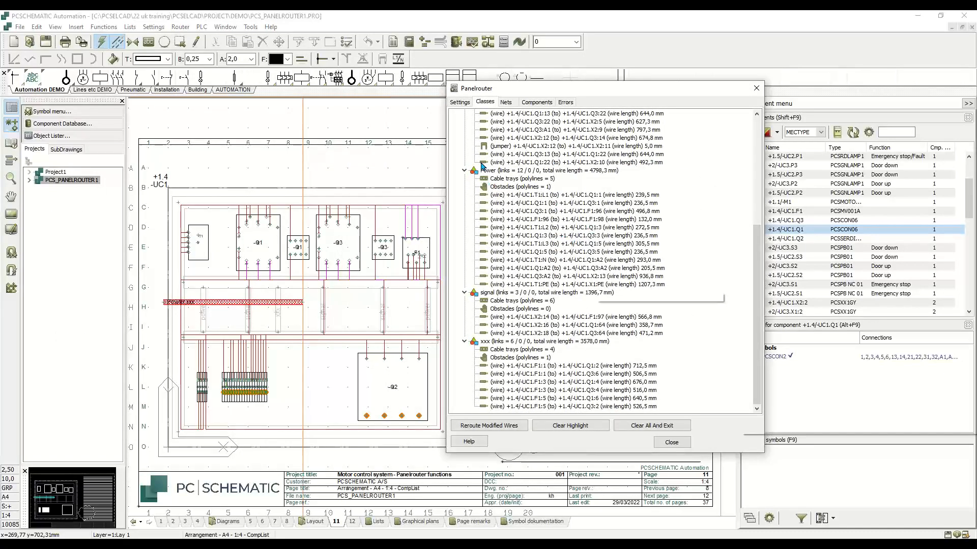
Highlight the Power class wires, the signal class cable trays and the signal class wires on the panel layout
{"action": "left_click", "coordinate": [506, 173]}
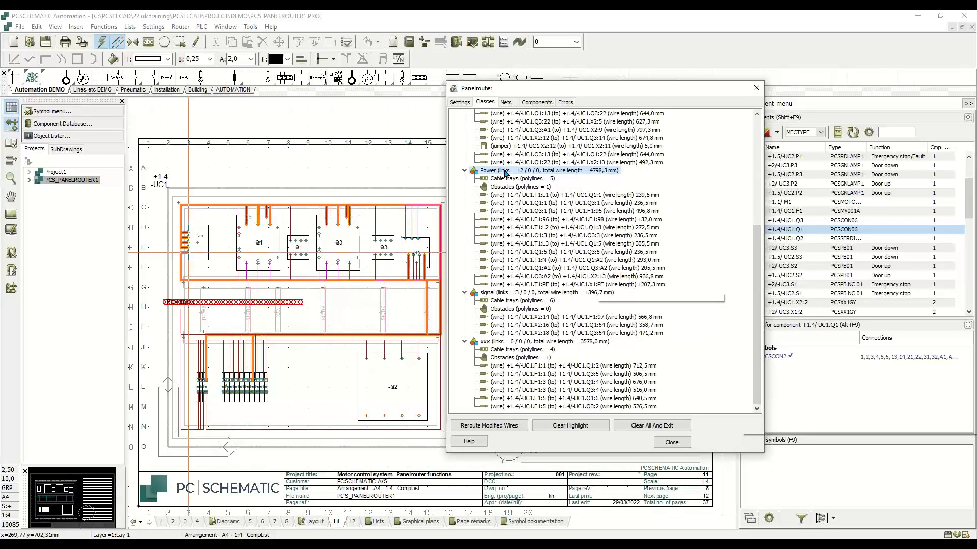
{"action": "left_click", "coordinate": [510, 302]}
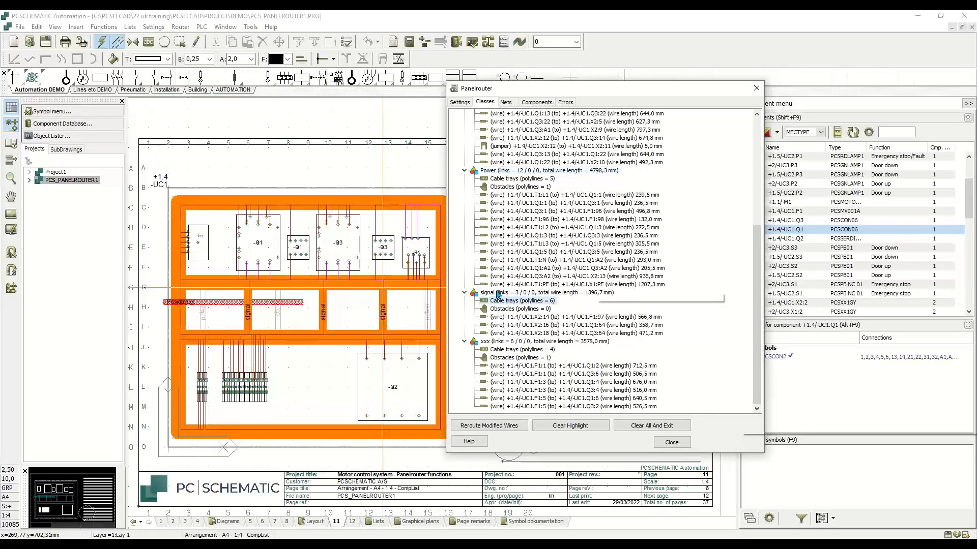
{"action": "left_click", "coordinate": [498, 293]}
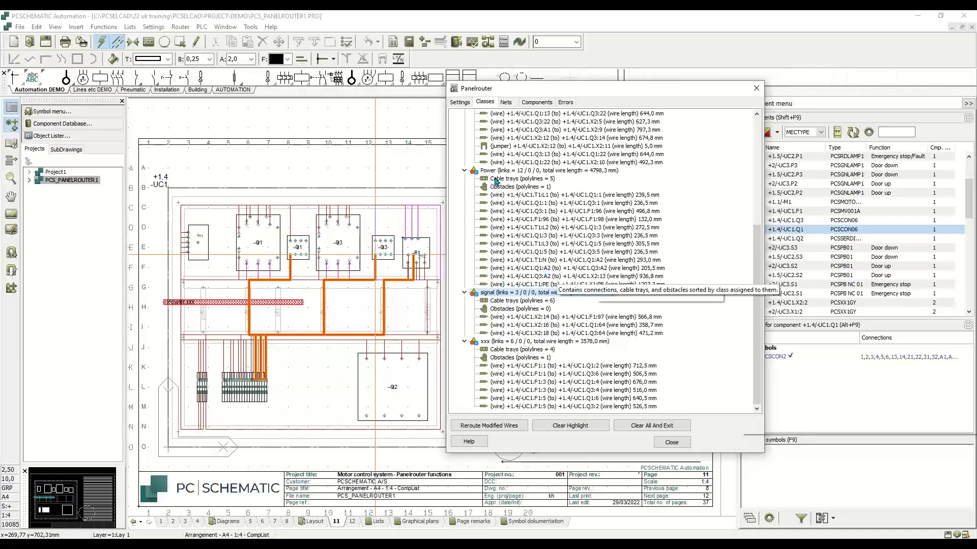
Limit the Panelrouter scope to jumpers by turning off Wires and Cables, and close the router
{"action": "left_click", "coordinate": [460, 102]}
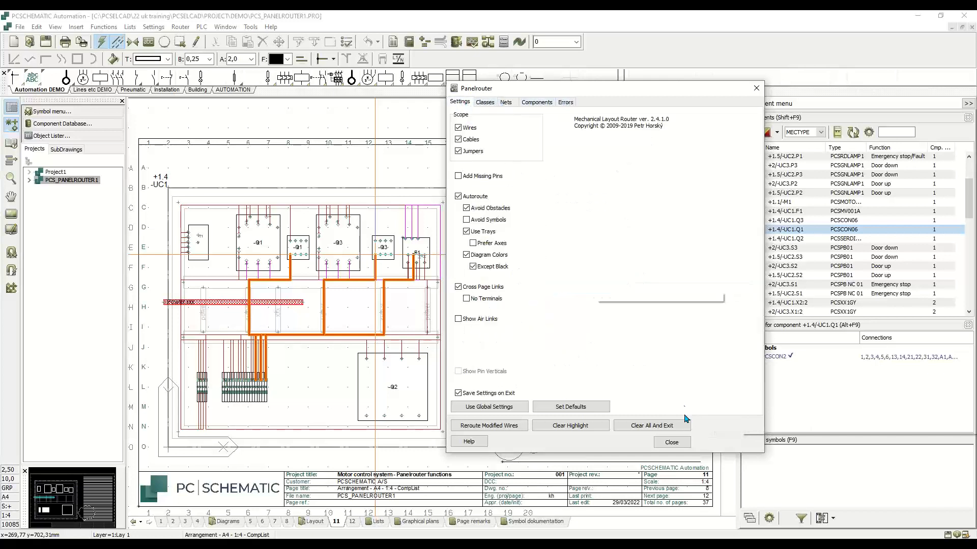
{"action": "left_click", "coordinate": [459, 129]}
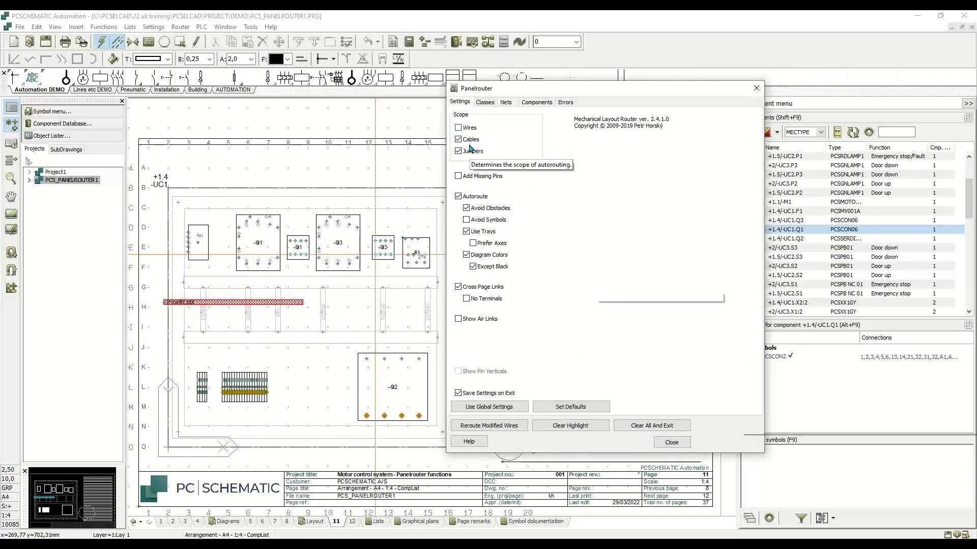
{"action": "left_click", "coordinate": [464, 145]}
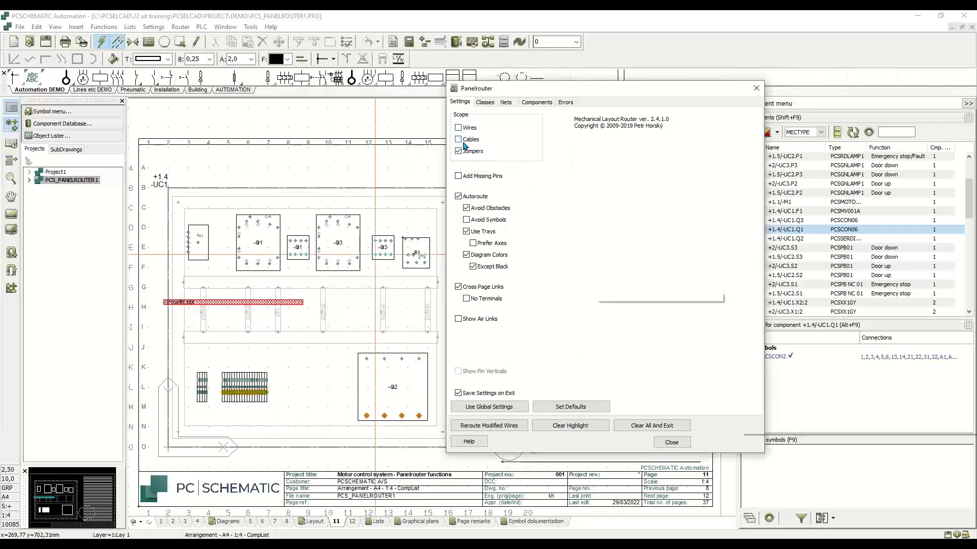
{"action": "left_click", "coordinate": [671, 442]}
Inspect the jumper between terminals 2 and 3 of X2, and go from terminal 3 to its symbol on the control circuit diagram
{"action": "scroll", "coordinate": [426, 311], "scroll_direction": "up", "scroll_amount": 2}
{"action": "scroll", "coordinate": [356, 285], "scroll_direction": "up", "scroll_amount": 3}
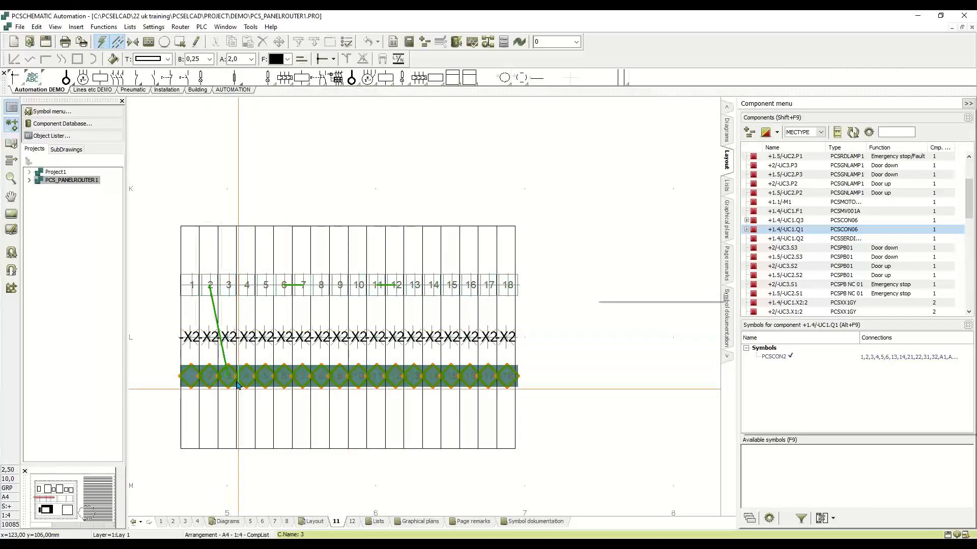
{"action": "mouse_move", "coordinate": [234, 384]}
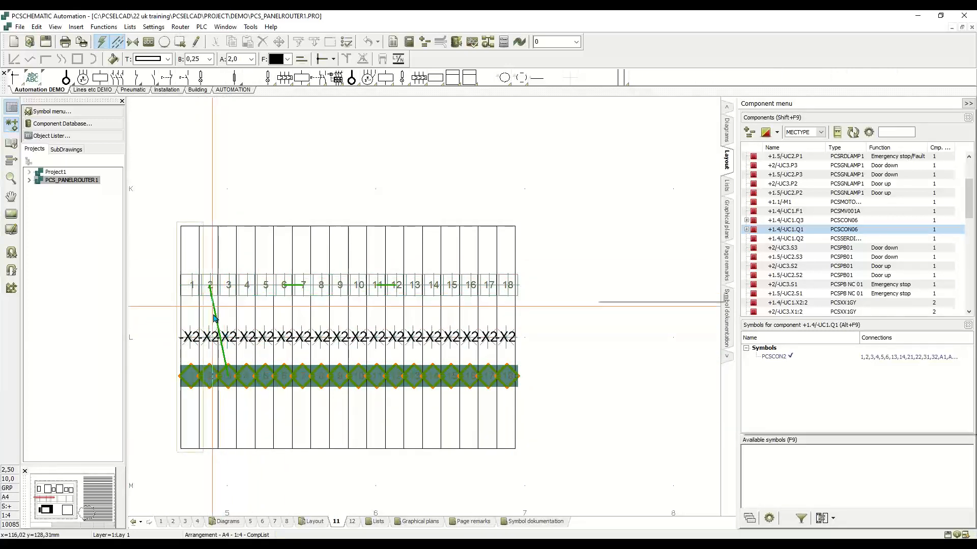
{"action": "mouse_move", "coordinate": [217, 313]}
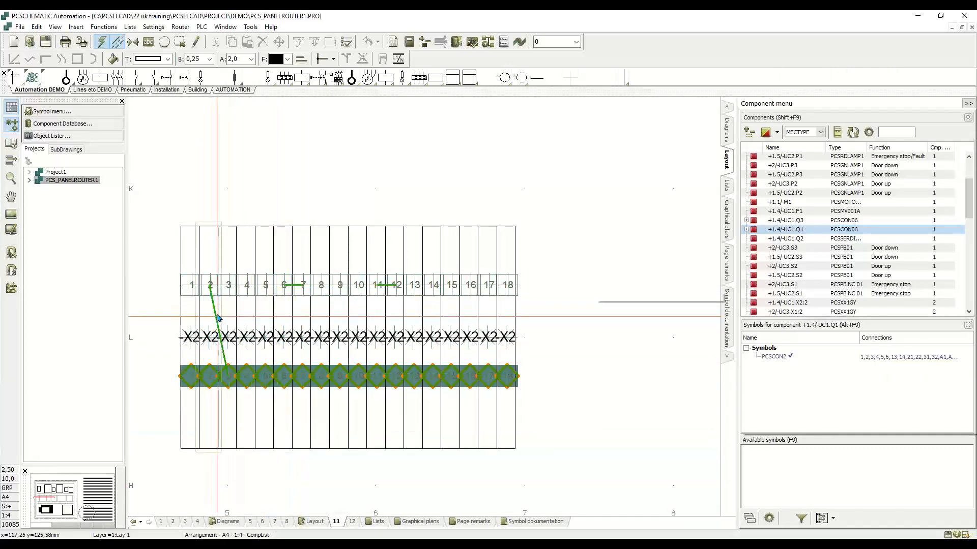
{"action": "left_click", "coordinate": [213, 263]}
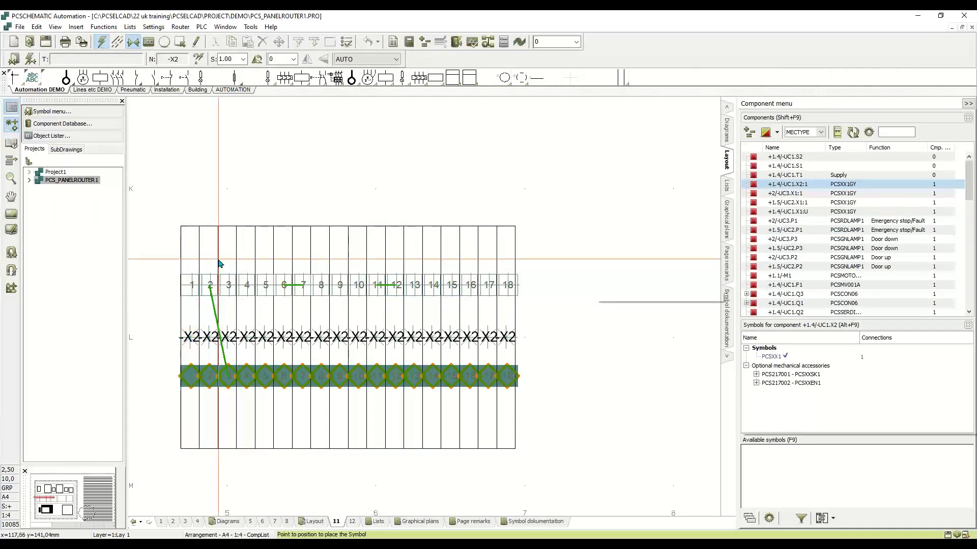
{"action": "left_click", "coordinate": [218, 263]}
{"action": "right_click", "coordinate": [223, 260]}
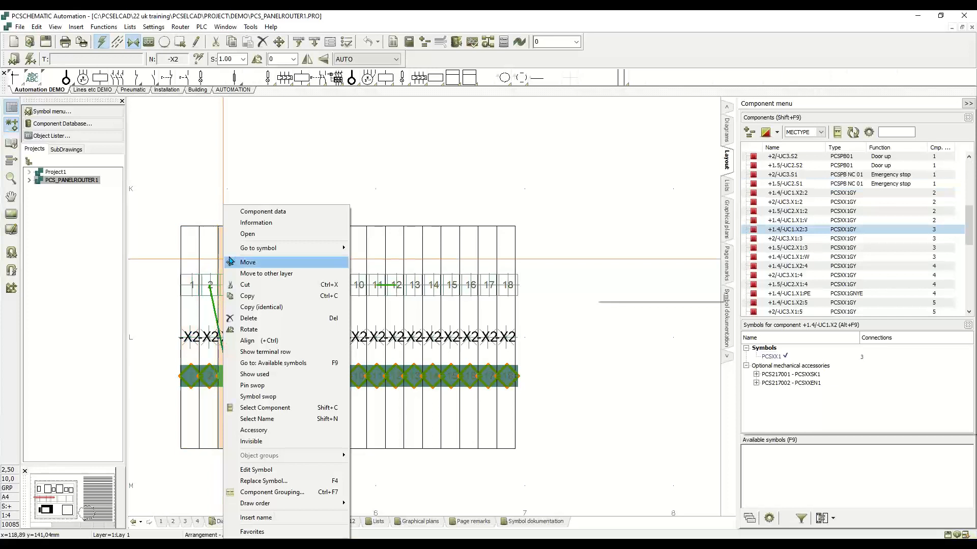
{"action": "mouse_move", "coordinate": [305, 248]}
{"action": "left_click", "coordinate": [376, 249]}
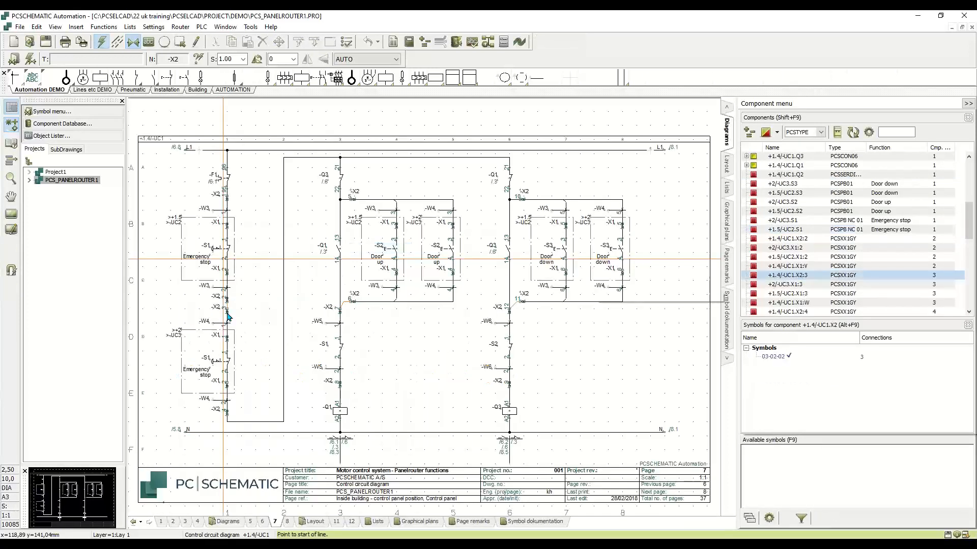
{"action": "scroll", "coordinate": [229, 308], "scroll_direction": "up", "scroll_amount": 7}
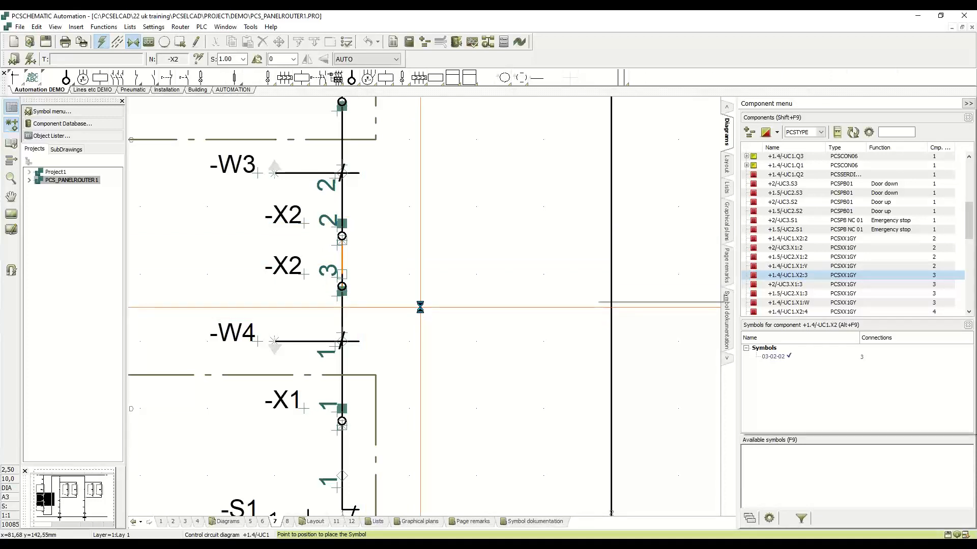
{"action": "scroll", "coordinate": [421, 312], "scroll_direction": "up", "scroll_amount": 6}
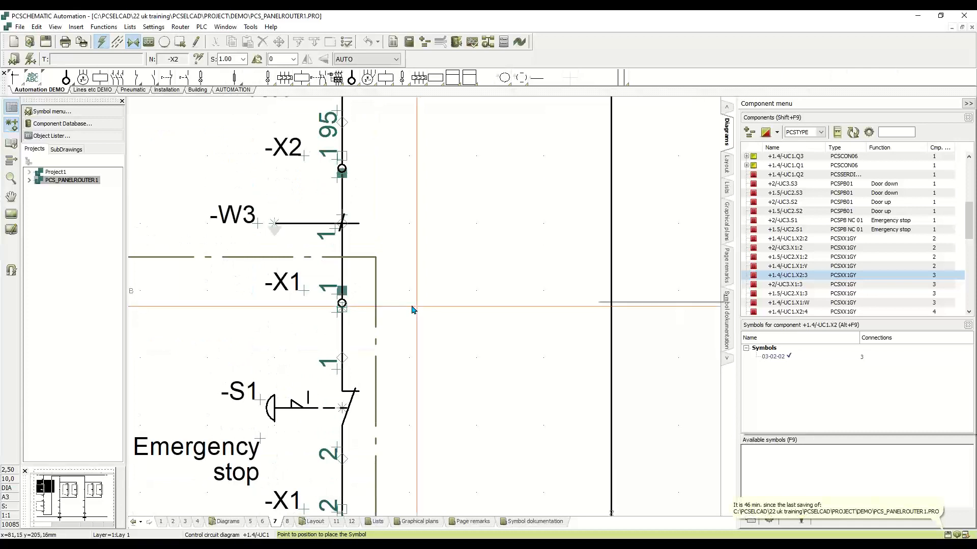
Pull the line between terminals 2 and 3 of X2 on the control circuit diagram out sideways to expose its connection points
{"action": "scroll", "coordinate": [414, 305], "scroll_direction": "up", "scroll_amount": 3}
{"action": "scroll", "coordinate": [413, 302], "scroll_direction": "up", "scroll_amount": 1}
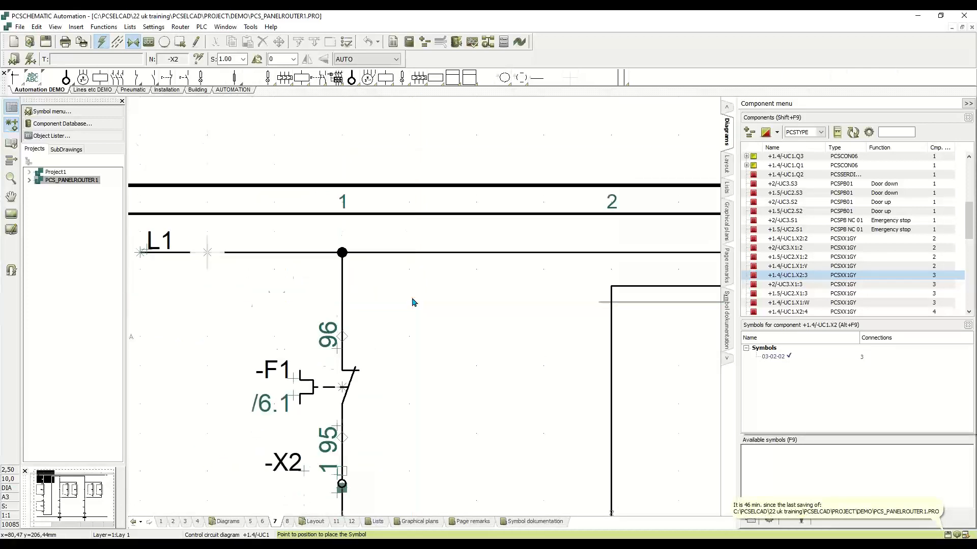
{"action": "scroll", "coordinate": [412, 302], "scroll_direction": "down", "scroll_amount": 7}
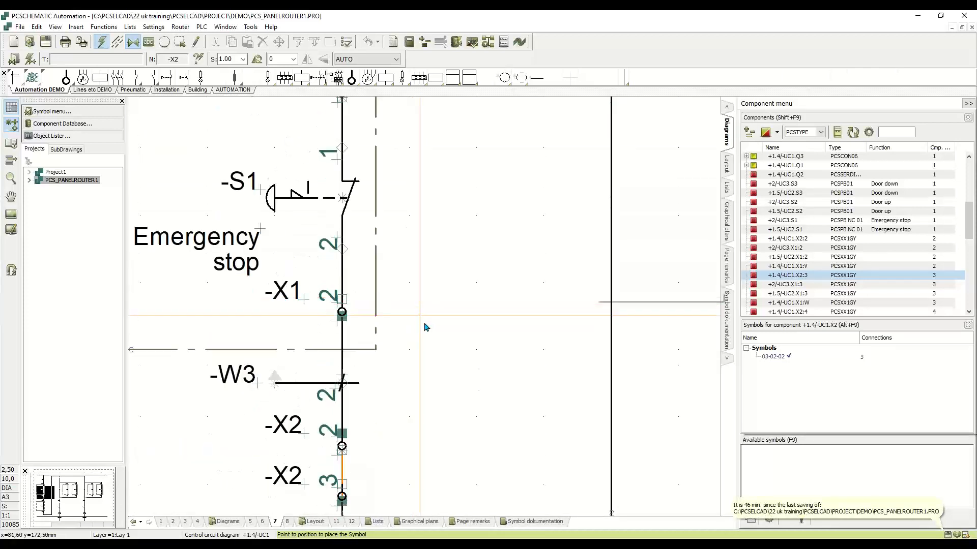
{"action": "scroll", "coordinate": [419, 316], "scroll_direction": "down", "scroll_amount": 2}
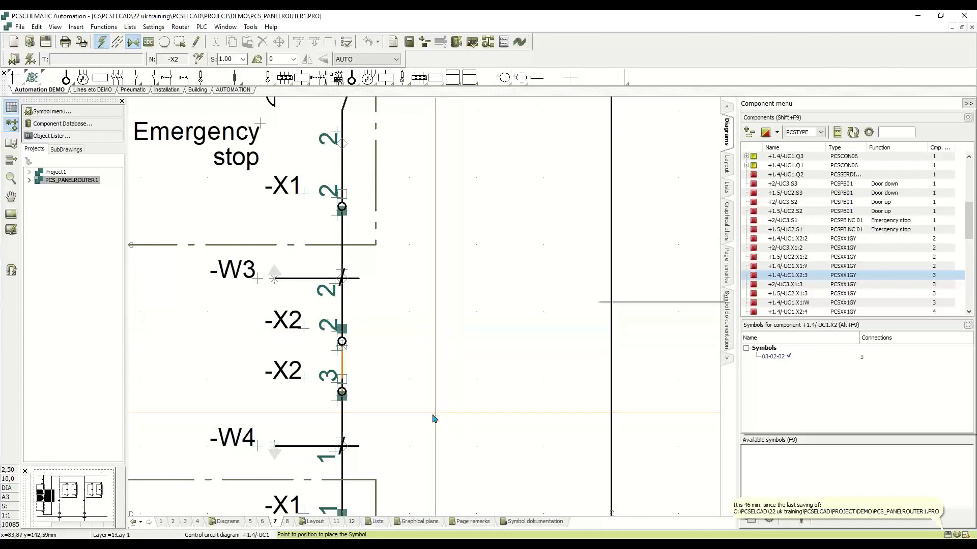
{"action": "left_click", "coordinate": [342, 365]}
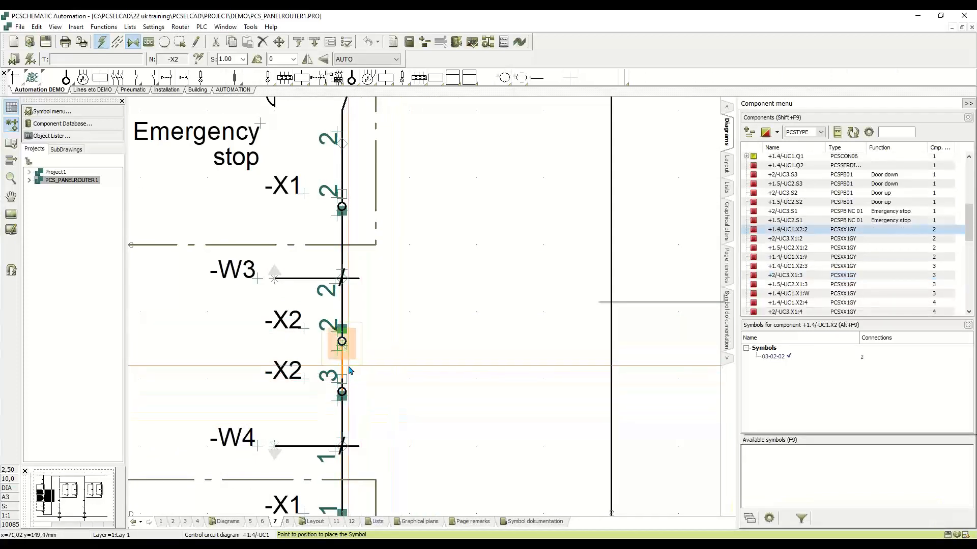
{"action": "left_click_drag", "start_coordinate": [342, 371], "coordinate": [392, 371]}
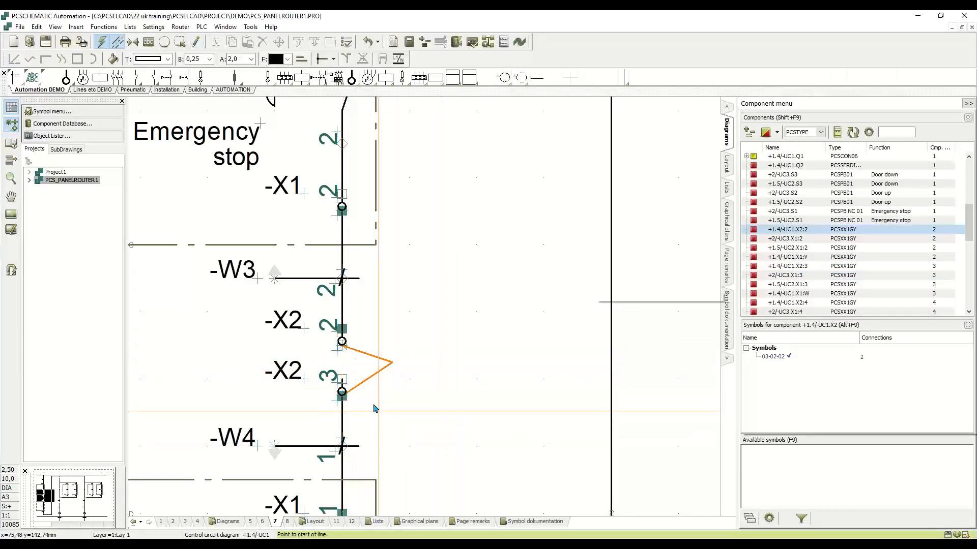
{"action": "scroll", "coordinate": [375, 405], "scroll_direction": "up", "scroll_amount": 3}
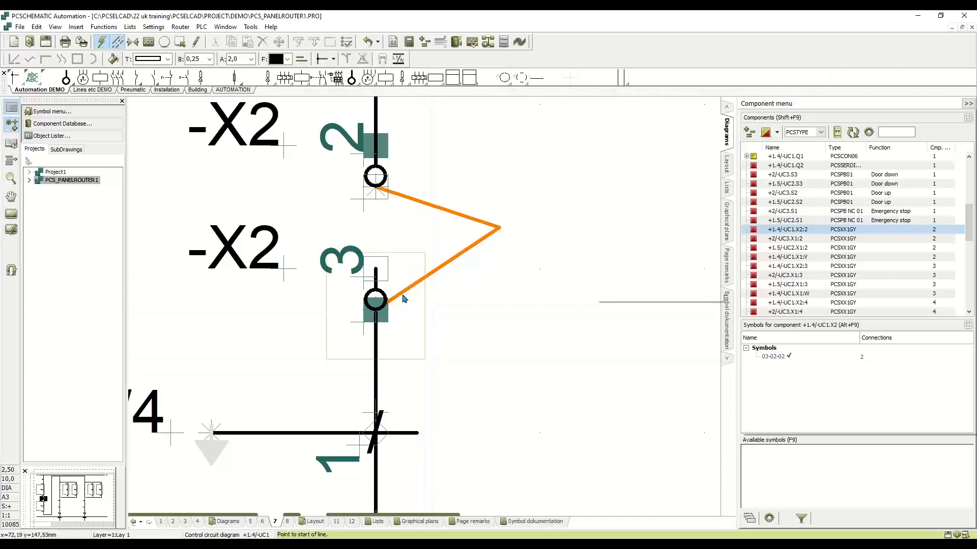
{"action": "left_click", "coordinate": [396, 303]}
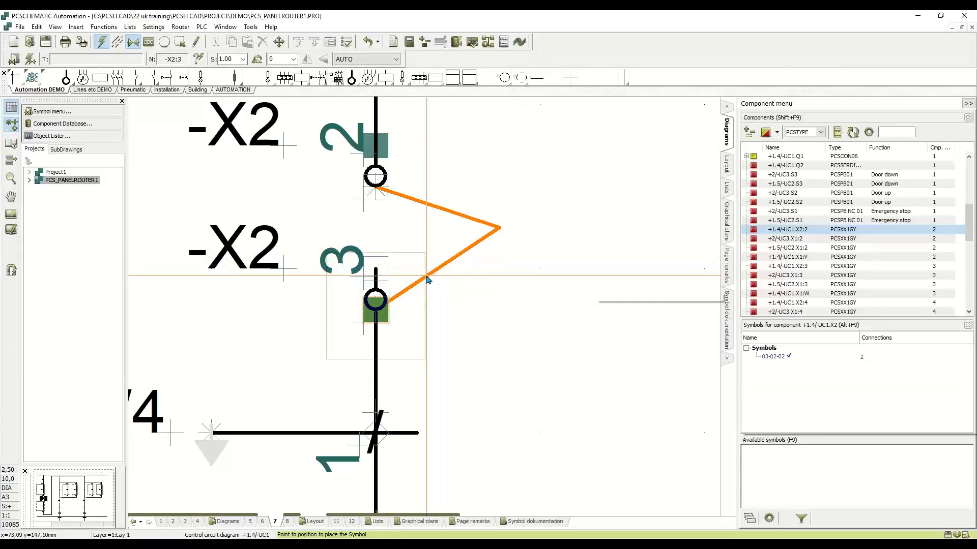
Reconnect the X2 jumper line to the upper connection of terminal 3 and straighten it between terminals 2 and 3
{"action": "left_click_drag", "start_coordinate": [455, 258], "coordinate": [473, 253]}
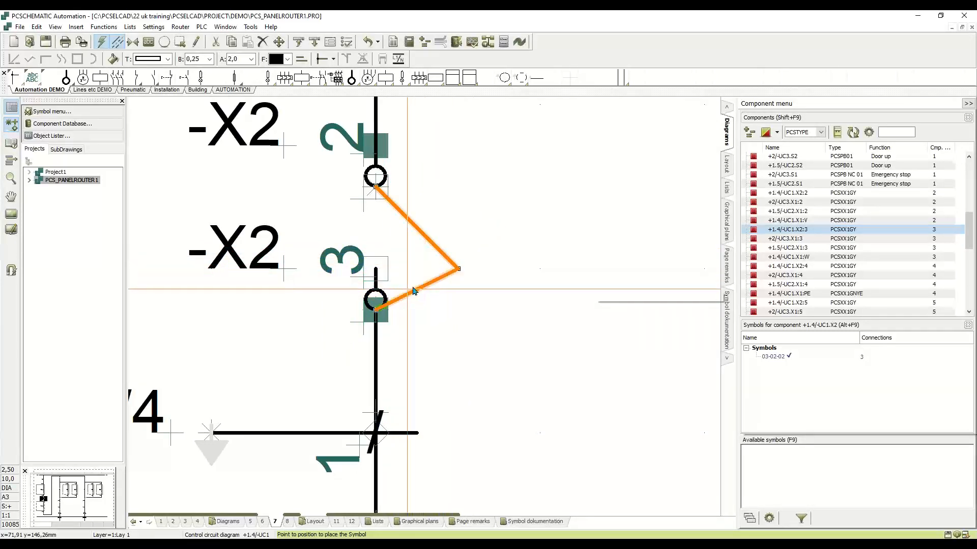
{"action": "left_click_drag", "start_coordinate": [510, 279], "coordinate": [503, 246]}
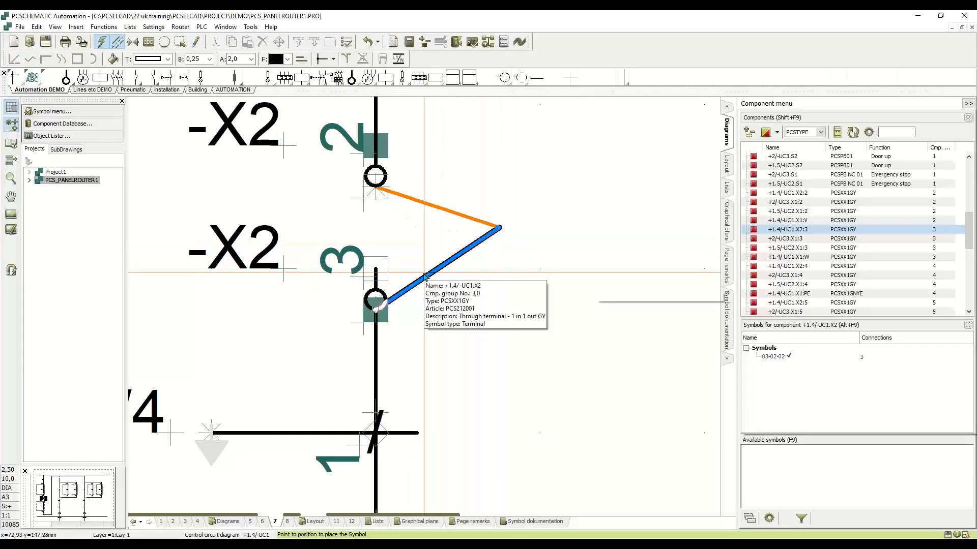
{"action": "left_click_drag", "start_coordinate": [413, 285], "coordinate": [555, 282]}
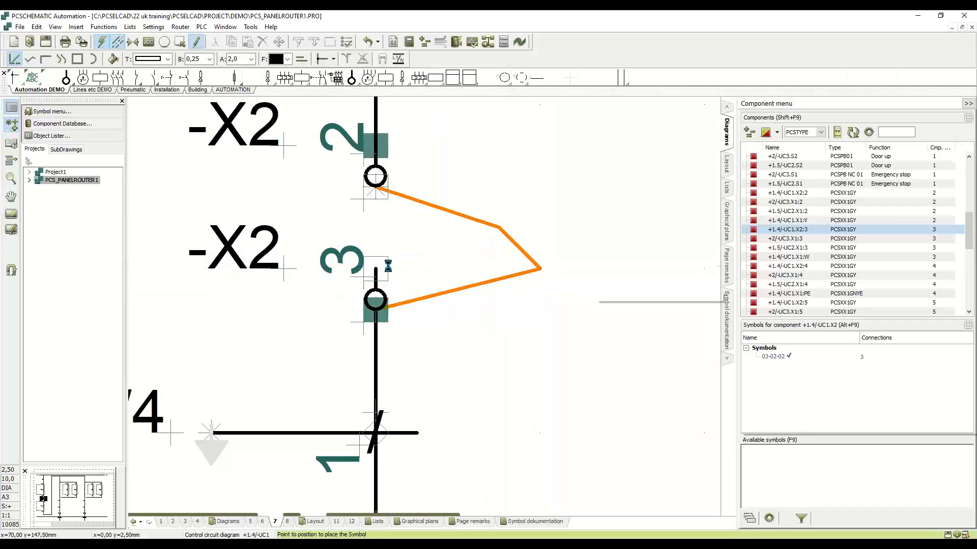
{"action": "left_click_drag", "start_coordinate": [387, 266], "coordinate": [388, 267]}
{"action": "left_click_drag", "start_coordinate": [539, 272], "coordinate": [379, 256]}
{"action": "left_click_drag", "start_coordinate": [501, 228], "coordinate": [377, 229]}
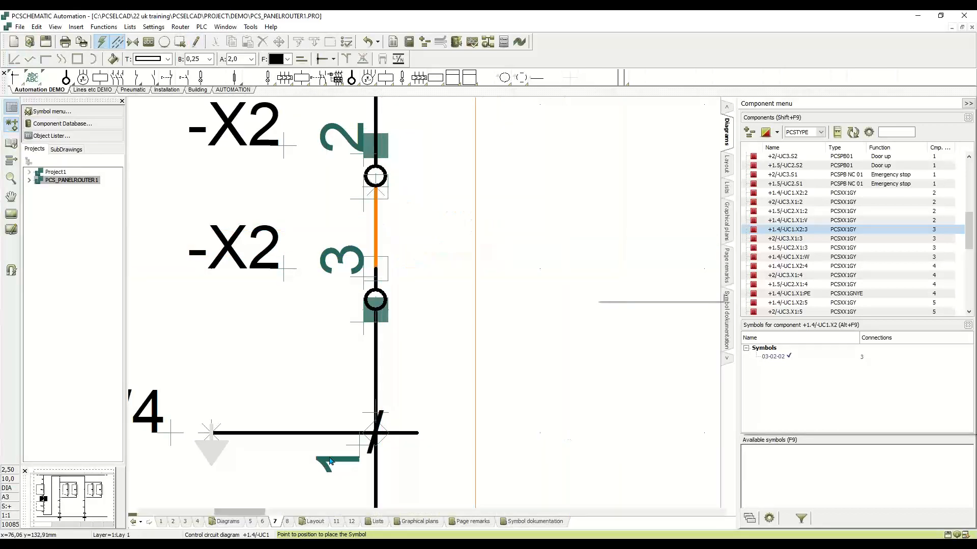
Rerun Panelrouter on layout page 11 to update the routed wires and jumpers, and close the router
{"action": "left_click", "coordinate": [333, 522]}
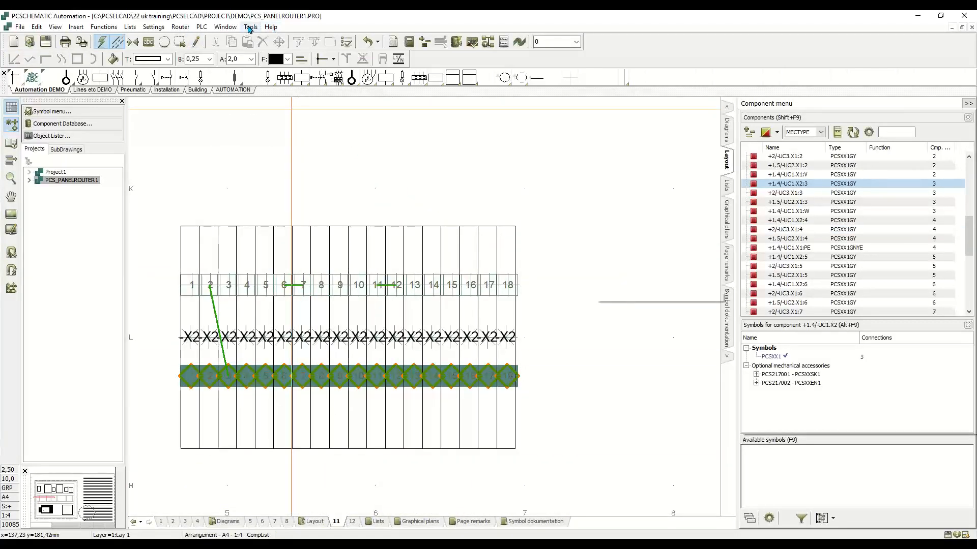
{"action": "left_click", "coordinate": [250, 27]}
{"action": "left_click", "coordinate": [269, 159]}
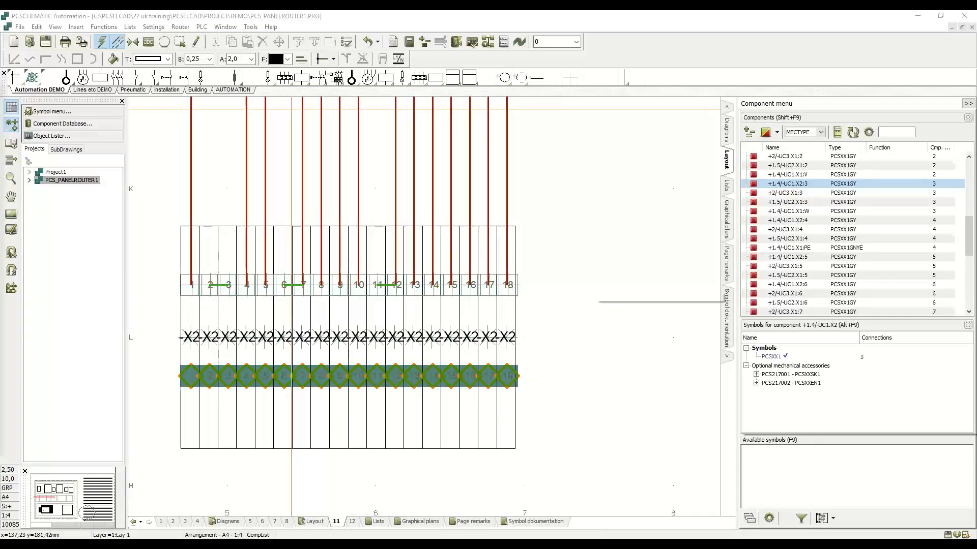
{"action": "left_click_drag", "start_coordinate": [463, 115], "coordinate": [551, 98]}
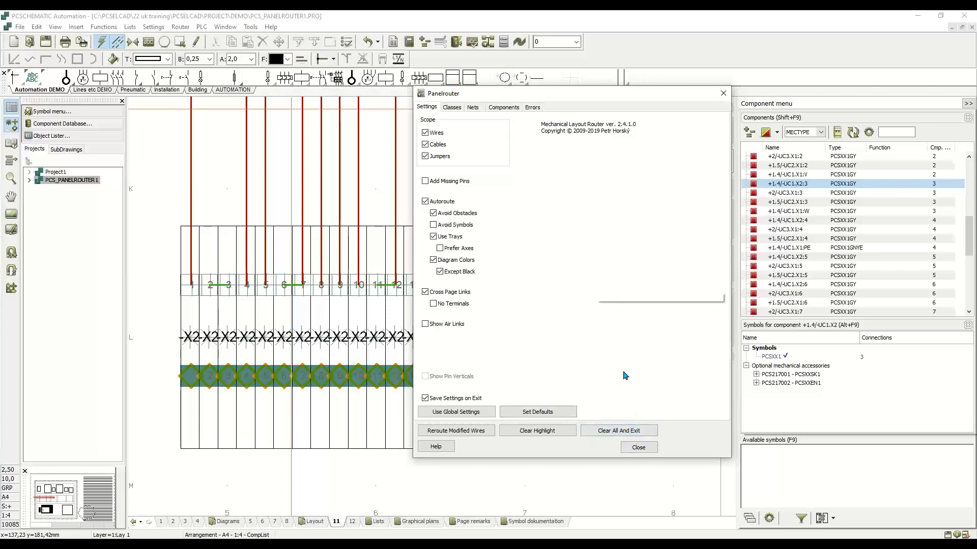
{"action": "left_click", "coordinate": [639, 447]}
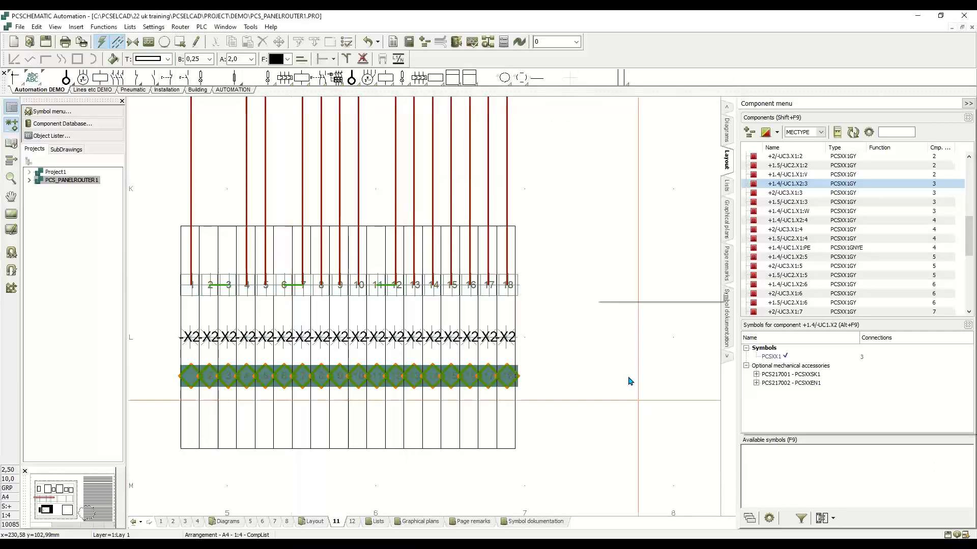
Show the whole panel layout, open its Panelrouter output and look at the General settings and the component list
{"action": "scroll", "coordinate": [554, 333], "scroll_direction": "down", "scroll_amount": 5}
{"action": "scroll", "coordinate": [364, 325], "scroll_direction": "down", "scroll_amount": 3}
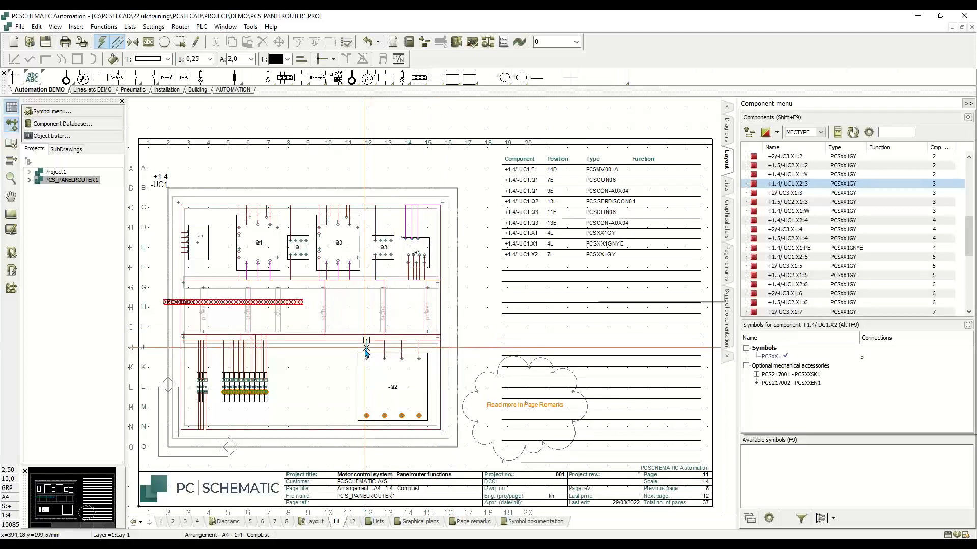
{"action": "mouse_move", "coordinate": [365, 357]}
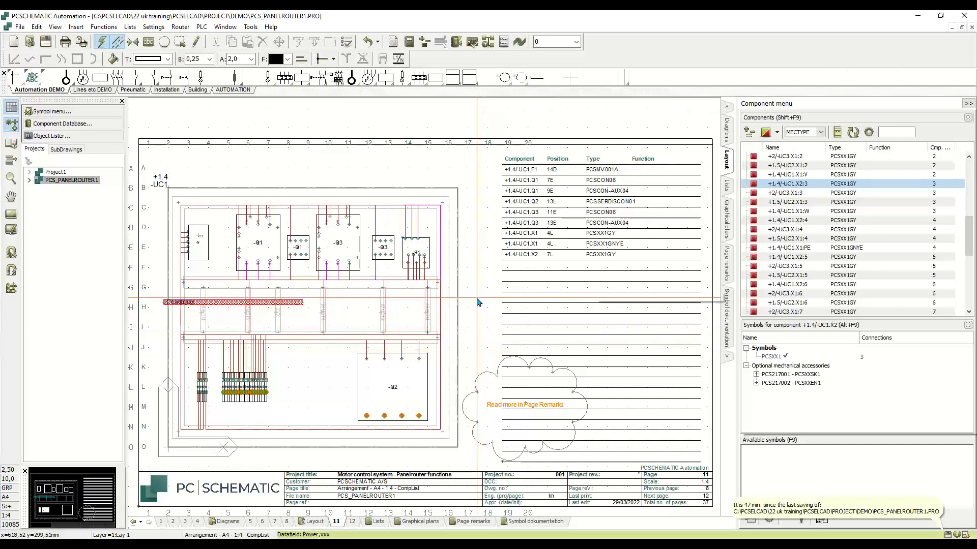
{"action": "right_click", "coordinate": [477, 319]}
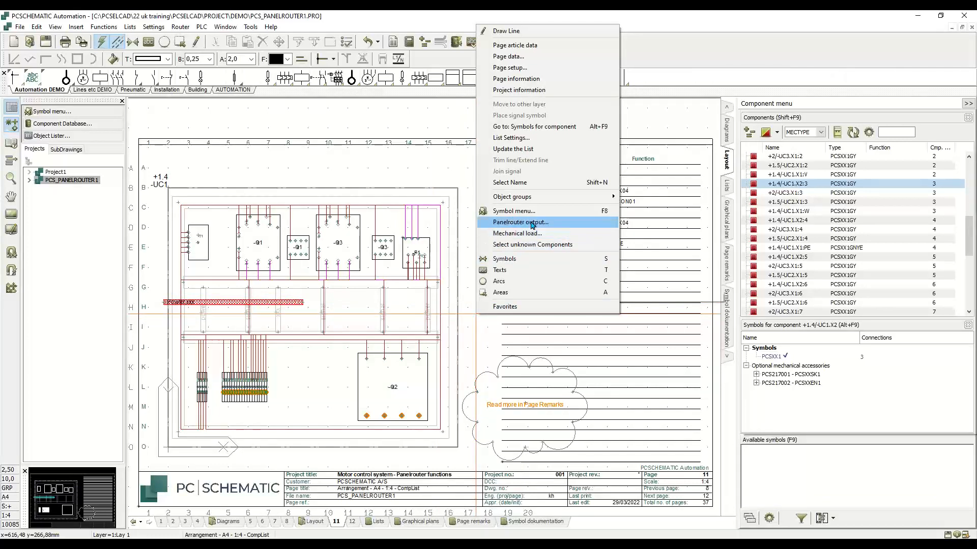
{"action": "left_click", "coordinate": [550, 227]}
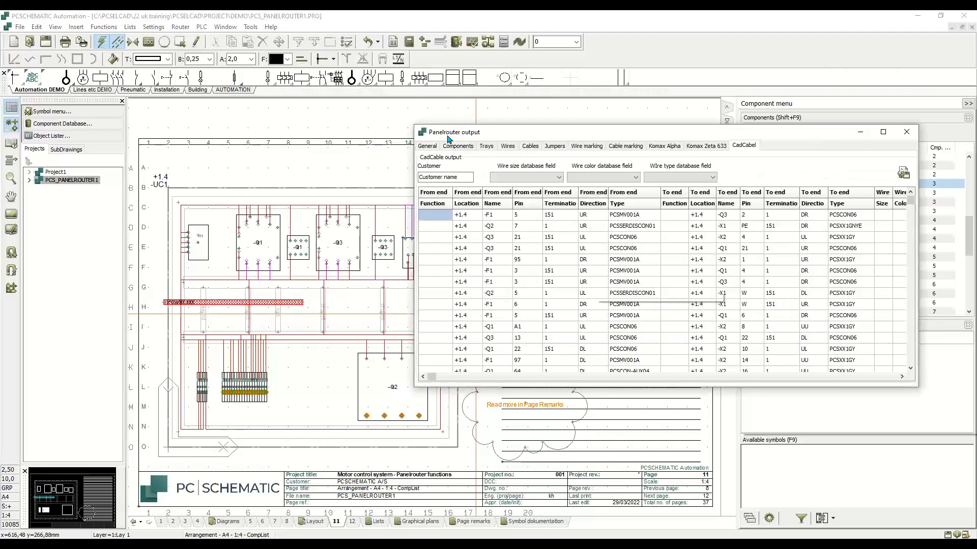
{"action": "left_click", "coordinate": [435, 145]}
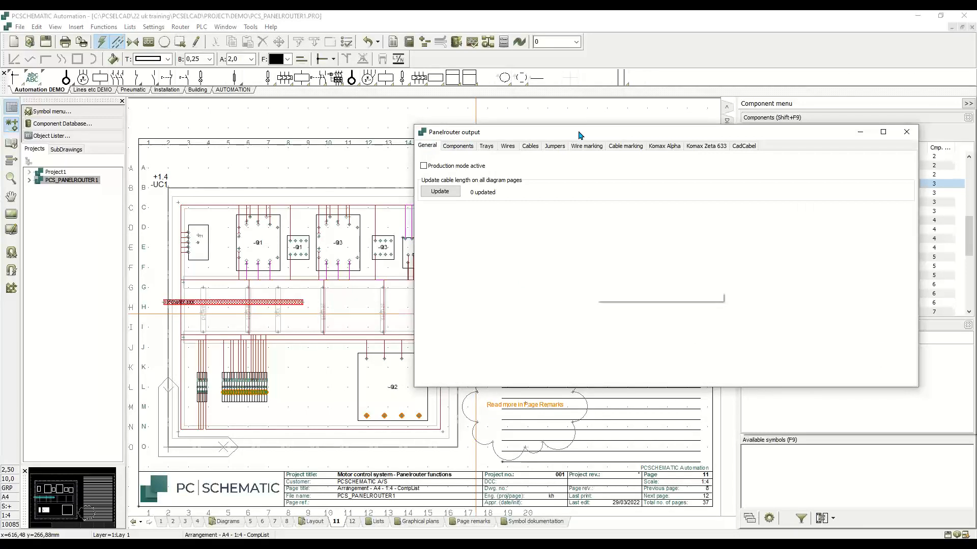
{"action": "left_click", "coordinate": [461, 146]}
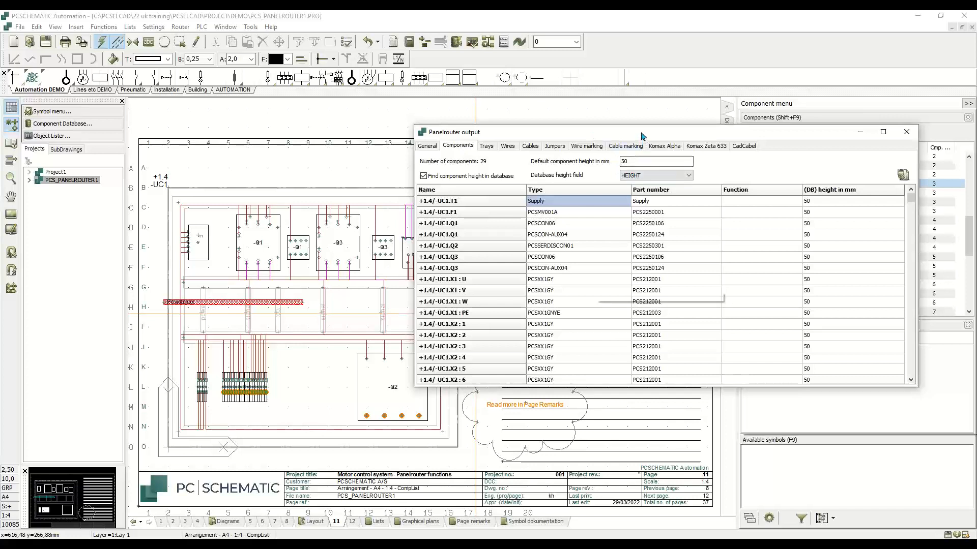
Examine the height used for each component in the Panelrouter output's component list, and close the output window
{"action": "left_click_drag", "start_coordinate": [644, 135], "coordinate": [675, 78]}
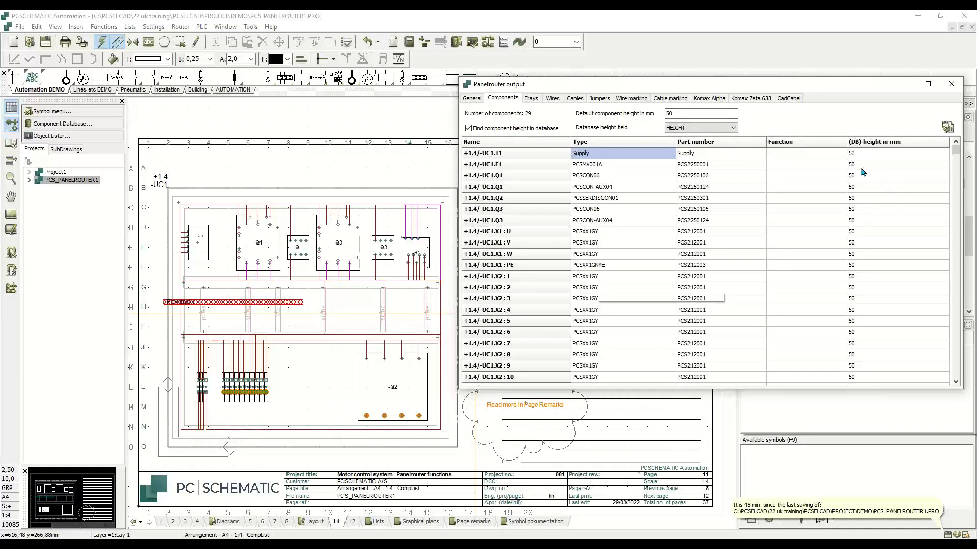
{"action": "key", "text": "Down"}
{"action": "key", "text": "Down"}
{"action": "key", "text": "Down"}
{"action": "key", "text": "Down"}
{"action": "key", "text": "Down"}
{"action": "key", "text": "Down"}
{"action": "key", "text": "Down"}
{"action": "key", "text": "Down"}
{"action": "key", "text": "Down"}
{"action": "key", "text": "Down"}
{"action": "key", "text": "Down"}
{"action": "key", "text": "Down"}
{"action": "key", "text": "Down"}
{"action": "key", "text": "Down"}
{"action": "key", "text": "Down"}
{"action": "key", "text": "Down"}
{"action": "key", "text": "Down"}
{"action": "key", "text": "Down"}
{"action": "key", "text": "Down"}
{"action": "key", "text": "Down"}
{"action": "key", "text": "Up"}
{"action": "key", "text": "Up"}
{"action": "key", "text": "Up"}
{"action": "key", "text": "Up"}
{"action": "key", "text": "Up"}
{"action": "key", "text": "Up"}
{"action": "key", "text": "Up"}
{"action": "key", "text": "Up"}
{"action": "key", "text": "Up"}
{"action": "key", "text": "Up"}
{"action": "key", "text": "Up"}
{"action": "key", "text": "Up"}
{"action": "key", "text": "Up"}
{"action": "key", "text": "Up"}
{"action": "key", "text": "Up"}
{"action": "key", "text": "Up"}
{"action": "key", "text": "Up"}
{"action": "key", "text": "Up"}
{"action": "key", "text": "Up"}
{"action": "key", "text": "Up"}
{"action": "left_click", "coordinate": [950, 85]}
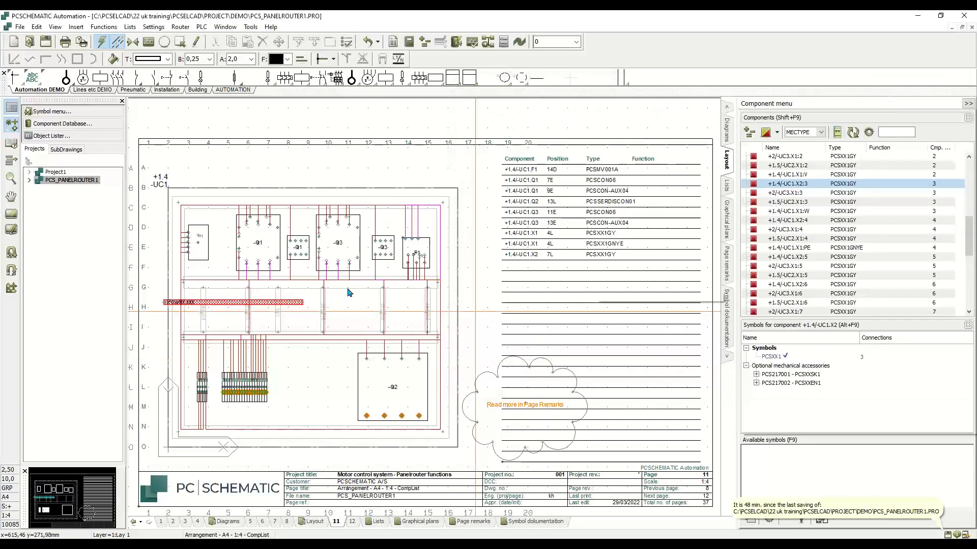
Set the HEIGHT of thermal overload F1 to 90 in its component database record, save the record and accept the component data
{"action": "double_click", "coordinate": [413, 249]}
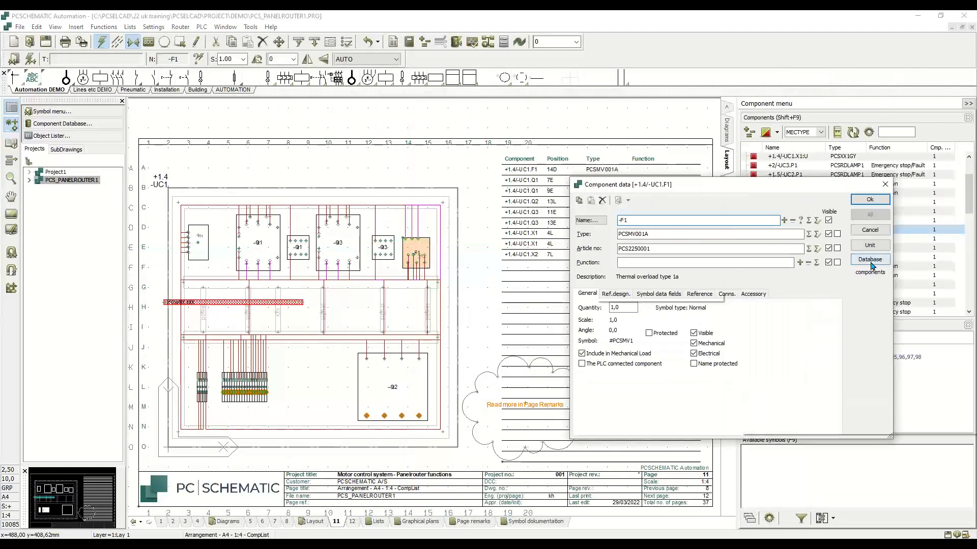
{"action": "left_click", "coordinate": [871, 263]}
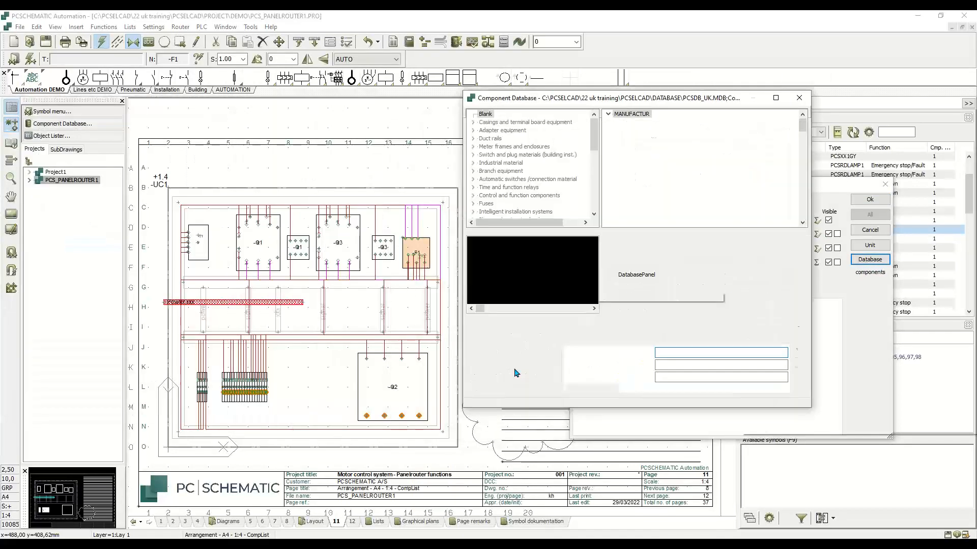
{"action": "left_click", "coordinate": [538, 362]}
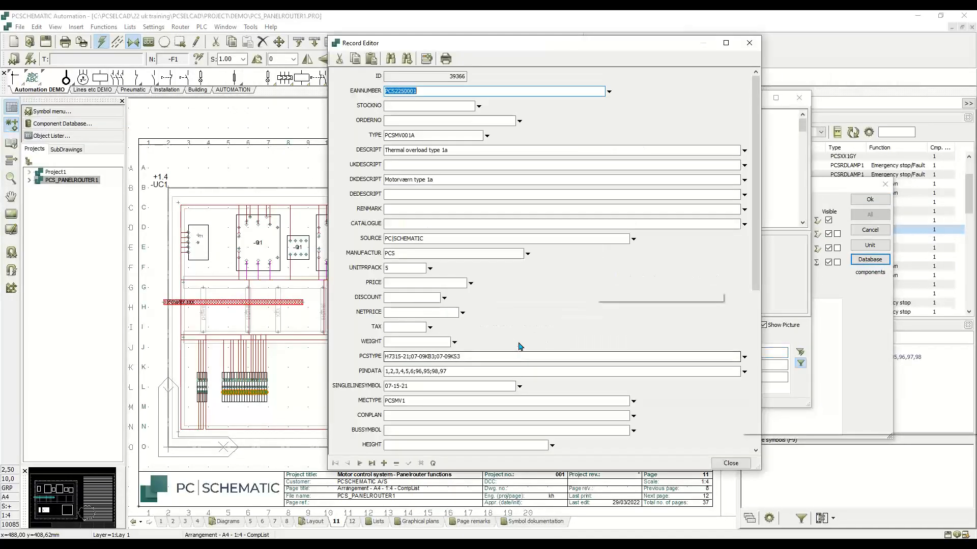
{"action": "left_click", "coordinate": [424, 445]}
{"action": "type", "text": "90"}
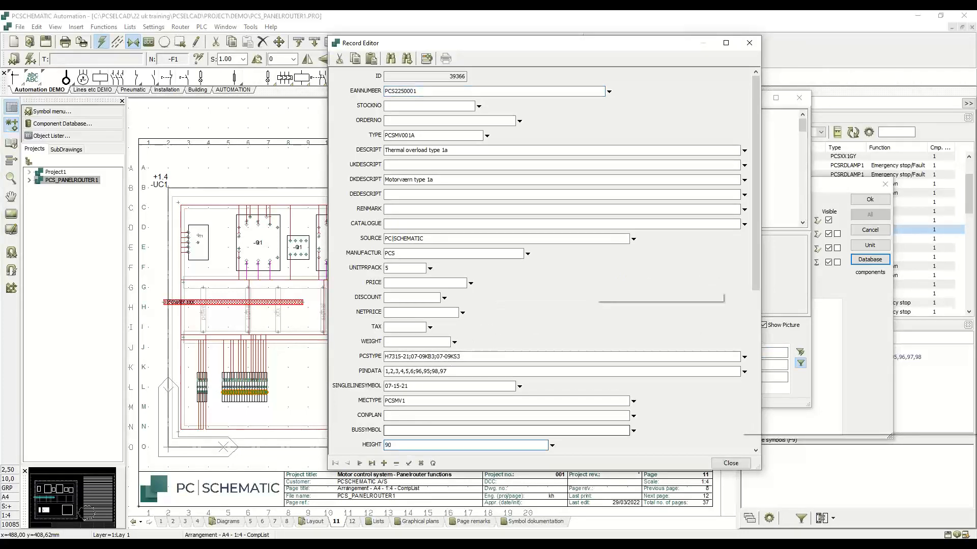
{"action": "left_click", "coordinate": [408, 463]}
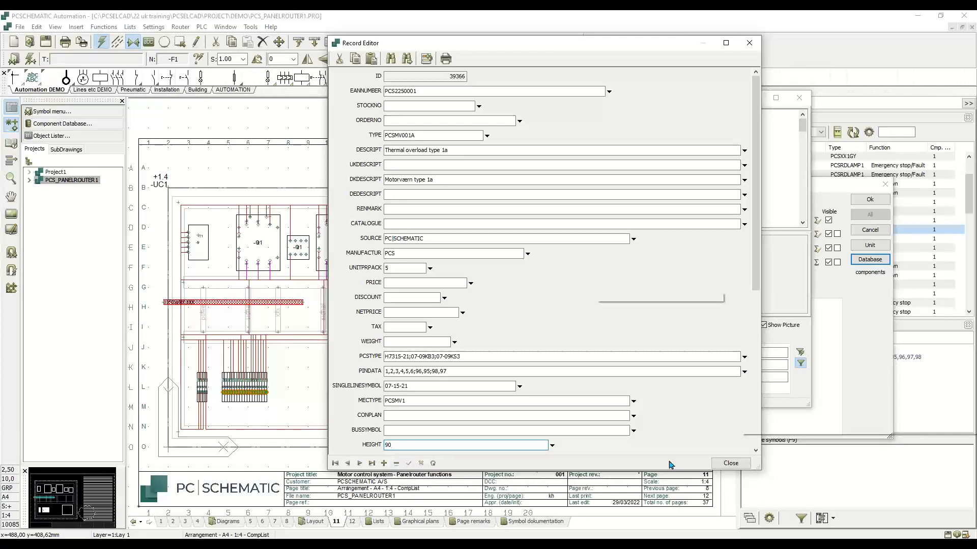
{"action": "left_click", "coordinate": [730, 463]}
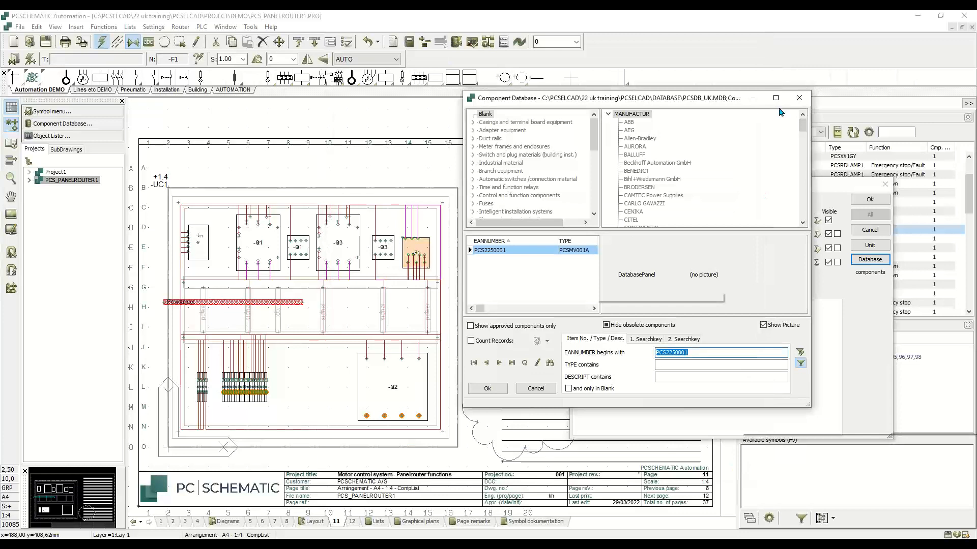
{"action": "left_click", "coordinate": [798, 97]}
{"action": "left_click", "coordinate": [870, 199]}
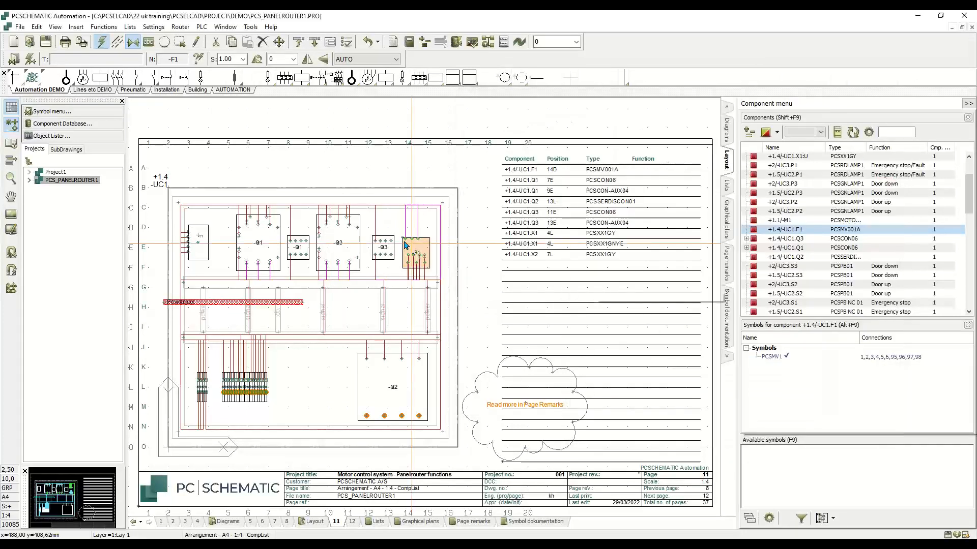
Reopen the Panelrouter output, check the height of F1, and examine the tray list with its default tray and maximum capacity settings
{"action": "right_click", "coordinate": [478, 290]}
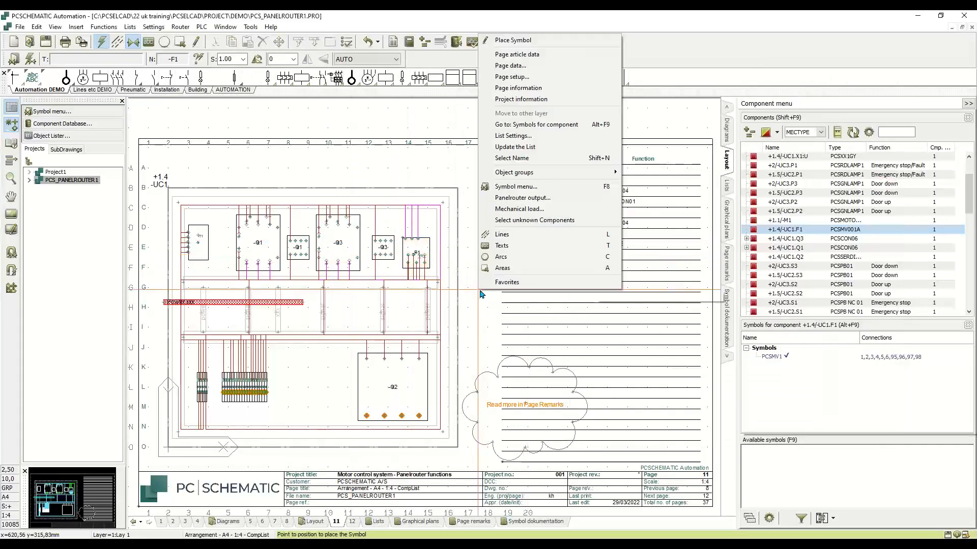
{"action": "left_click", "coordinate": [530, 204]}
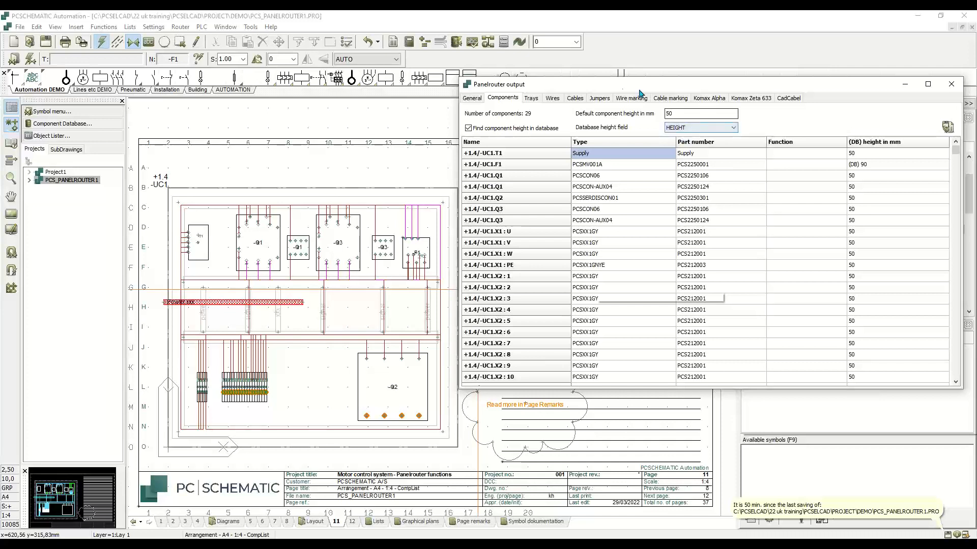
{"action": "left_click", "coordinate": [532, 98]}
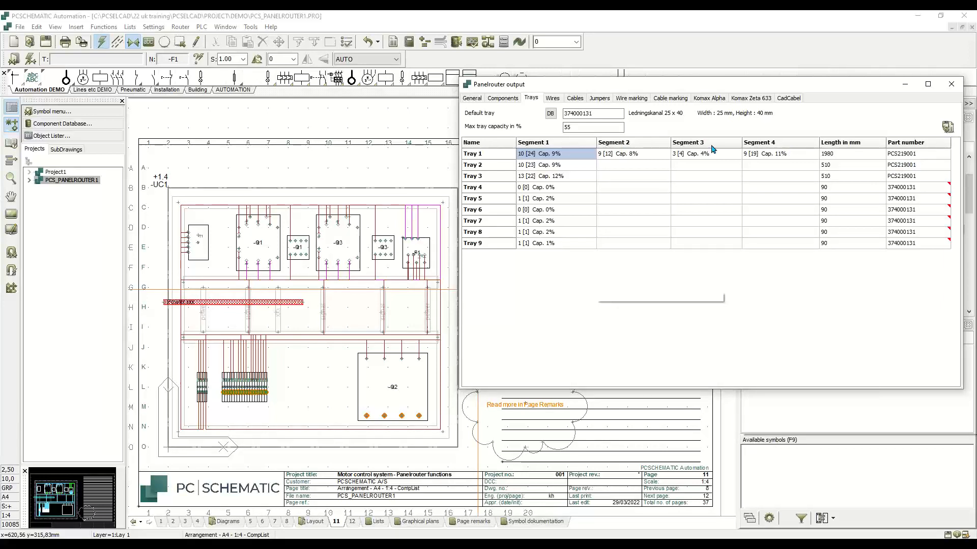
{"action": "double_click", "coordinate": [602, 113]}
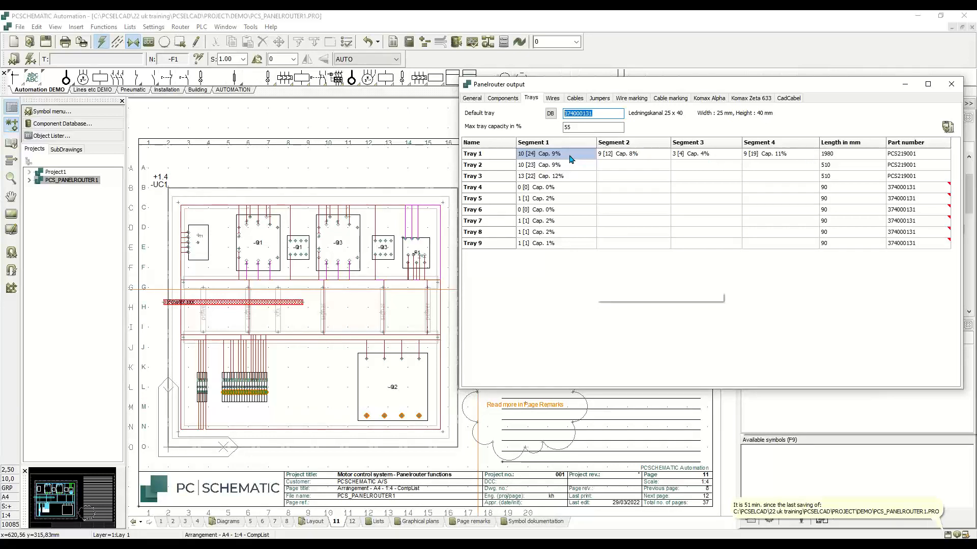
{"action": "left_click", "coordinate": [569, 127]}
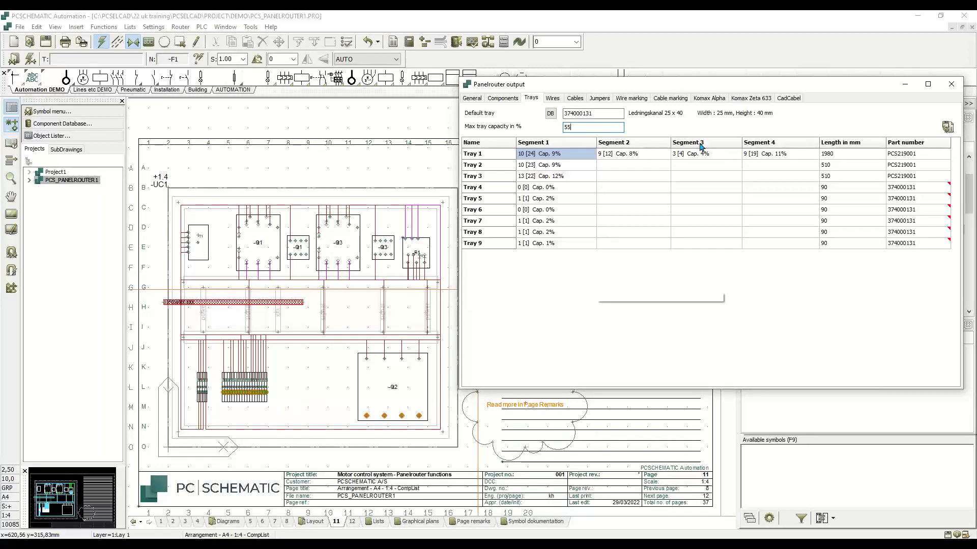
Try a maximum tray capacity of 5% and locate the tray segments exceeding it on the panel layout
{"action": "key", "text": "BackSpace"}
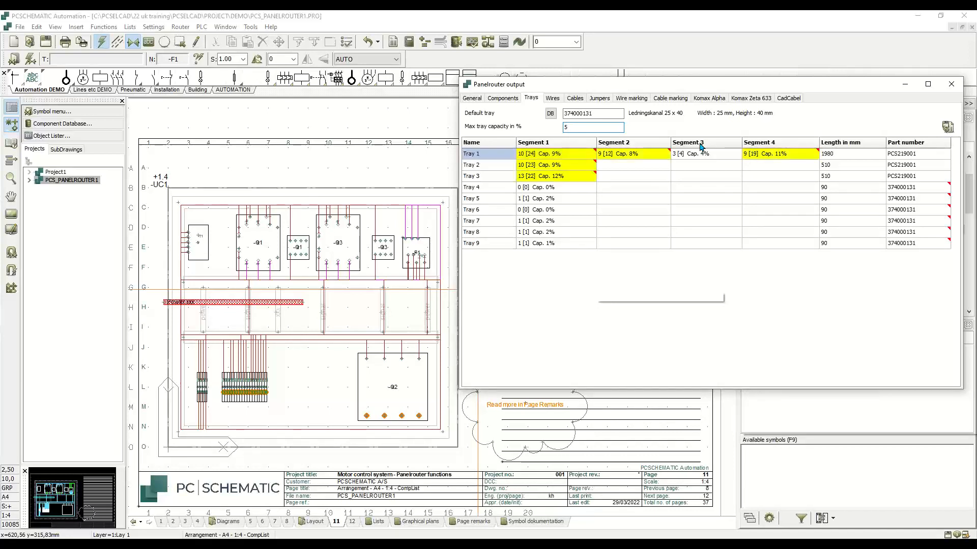
{"action": "left_click", "coordinate": [573, 183]}
{"action": "left_click", "coordinate": [575, 165]}
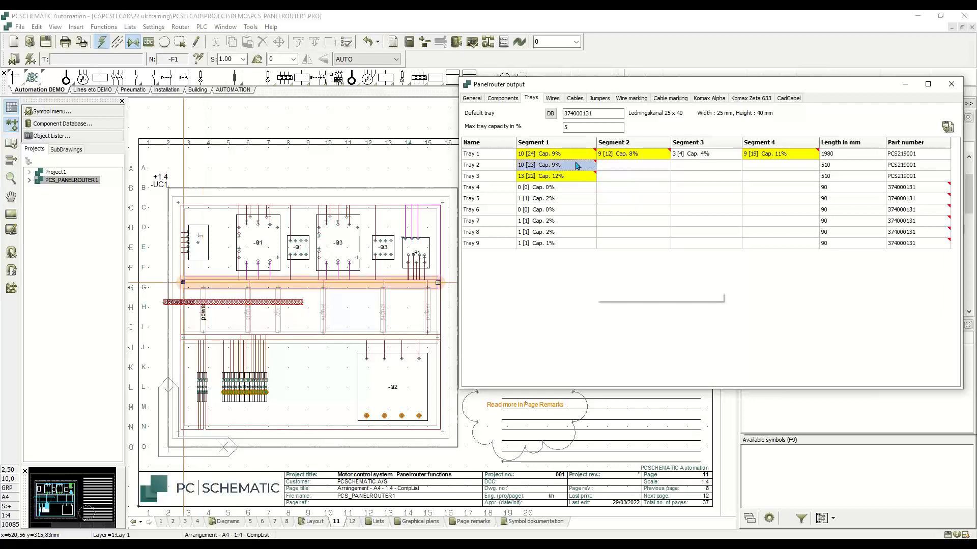
{"action": "left_click", "coordinate": [576, 158]}
{"action": "left_click", "coordinate": [631, 157]}
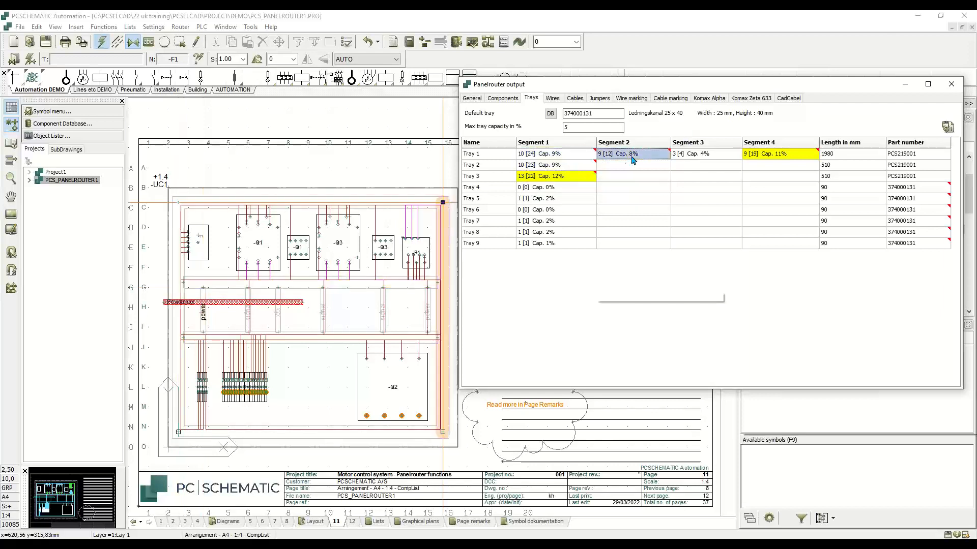
{"action": "left_click", "coordinate": [576, 177]}
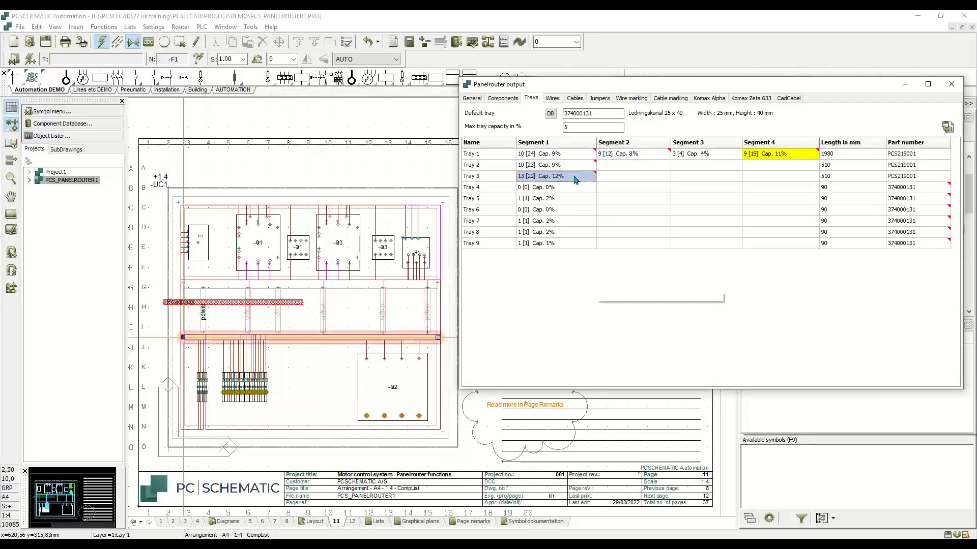
{"action": "left_click", "coordinate": [774, 158]}
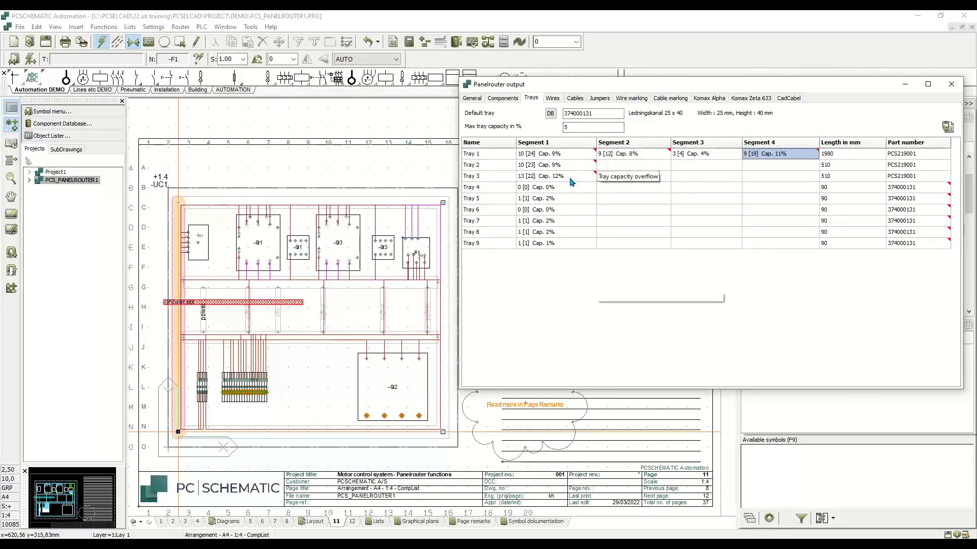
Restore the maximum tray capacity to 55%, trying 5% once more, and check the part number markings in the tray list
{"action": "left_click", "coordinate": [564, 127]}
{"action": "type", "text": "5"}
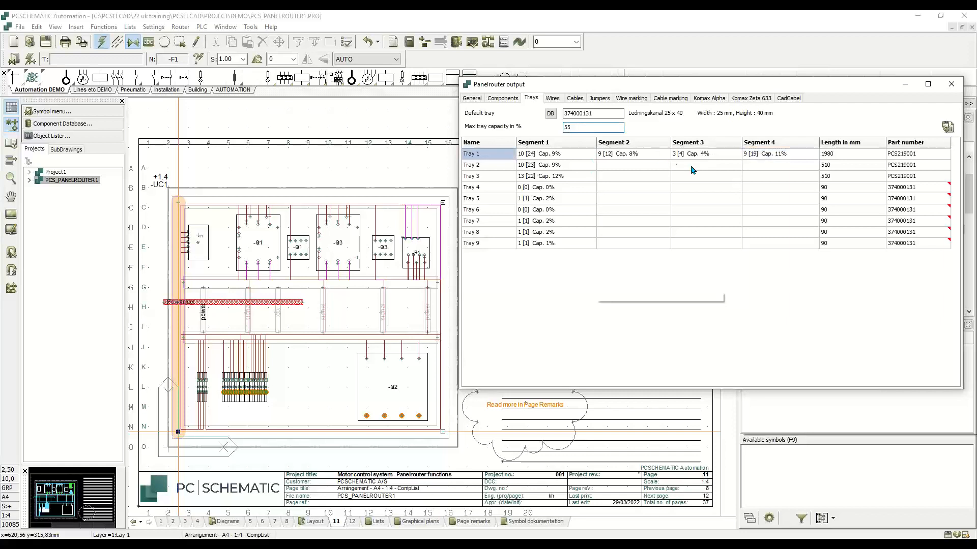
{"action": "mouse_move", "coordinate": [948, 190]}
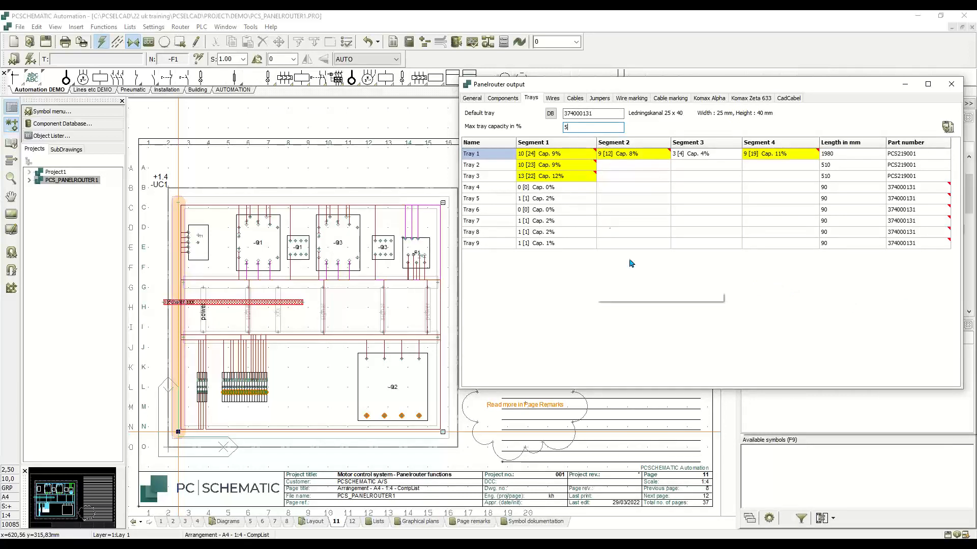
{"action": "type", "text": "5"}
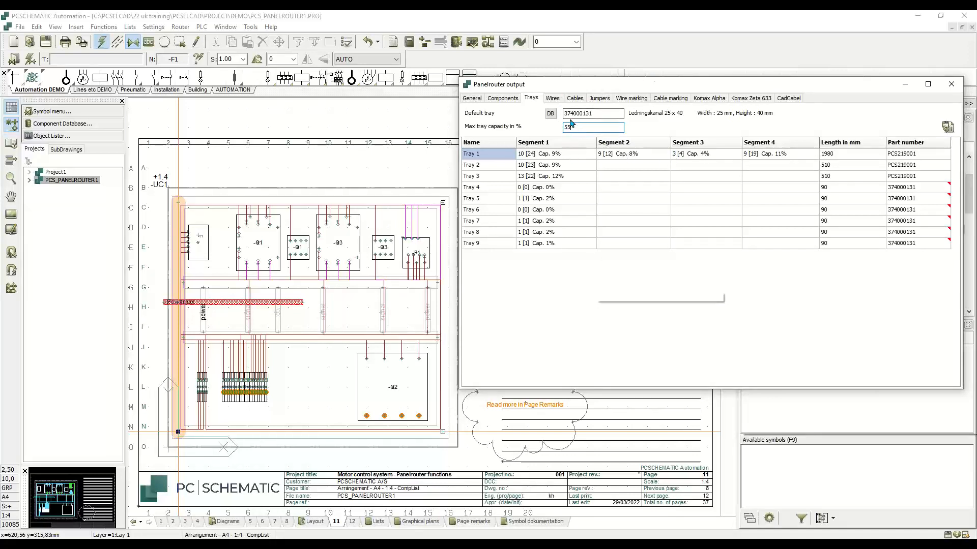
Examine the individual wire lengths and the total length per wire part number in the Panelrouter output
{"action": "left_click", "coordinate": [551, 99]}
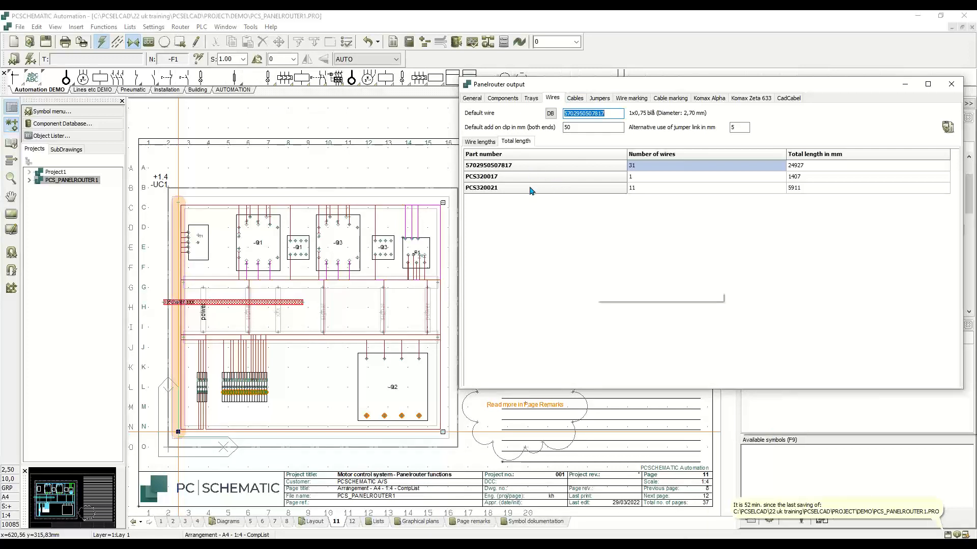
{"action": "left_click", "coordinate": [481, 142]}
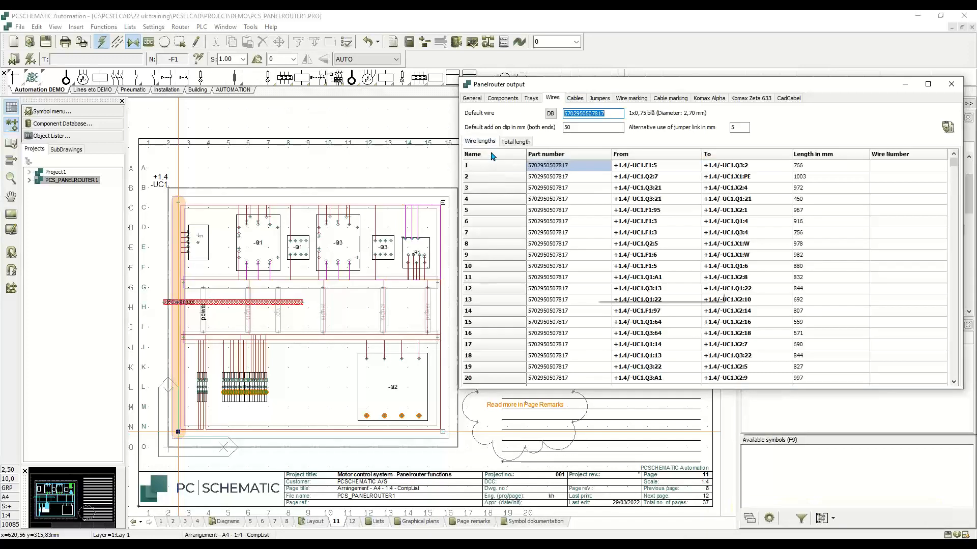
{"action": "left_click", "coordinate": [523, 142]}
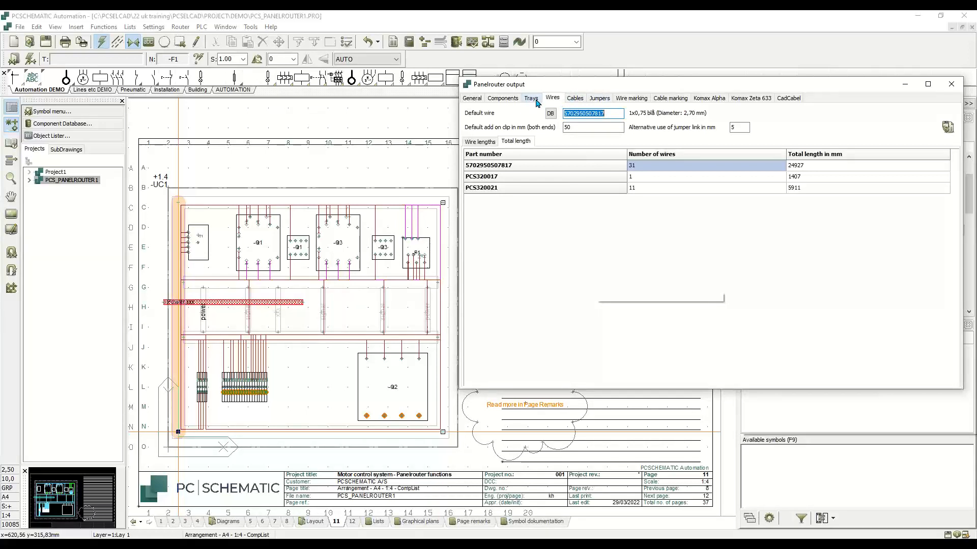
{"action": "left_click", "coordinate": [479, 142]}
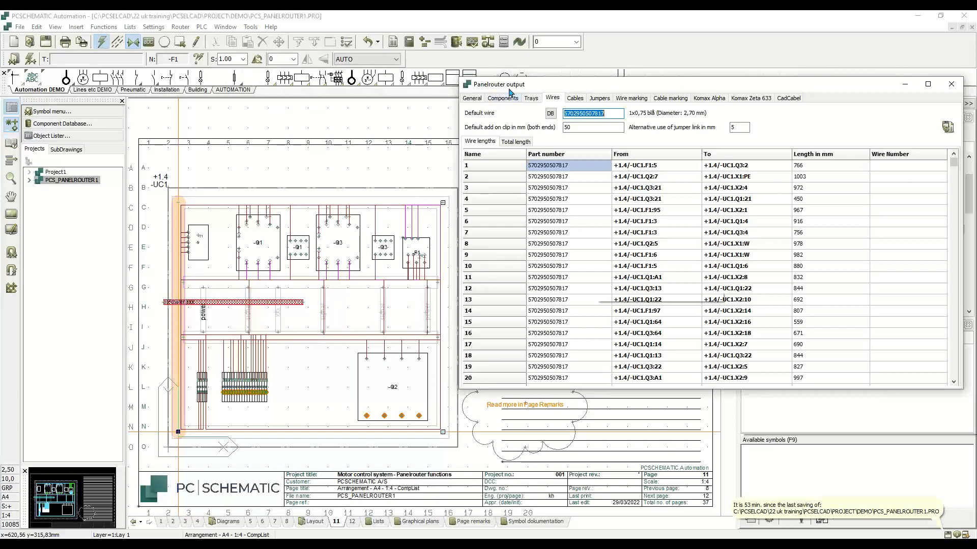
Try a default add on clip of 5 mm for the wires, compare the wire lengths and totals, and restore 50 mm
{"action": "left_click", "coordinate": [611, 127]}
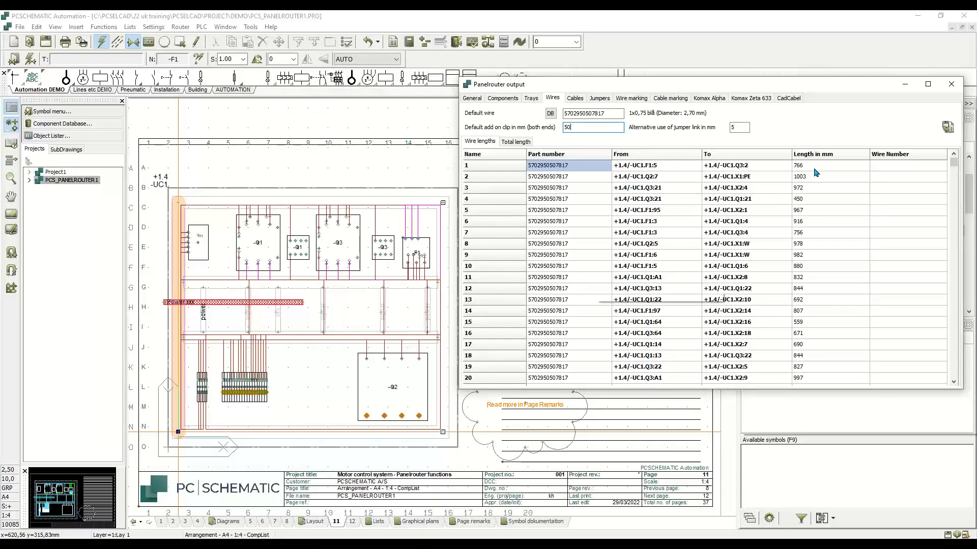
{"action": "key", "text": "BackSpace"}
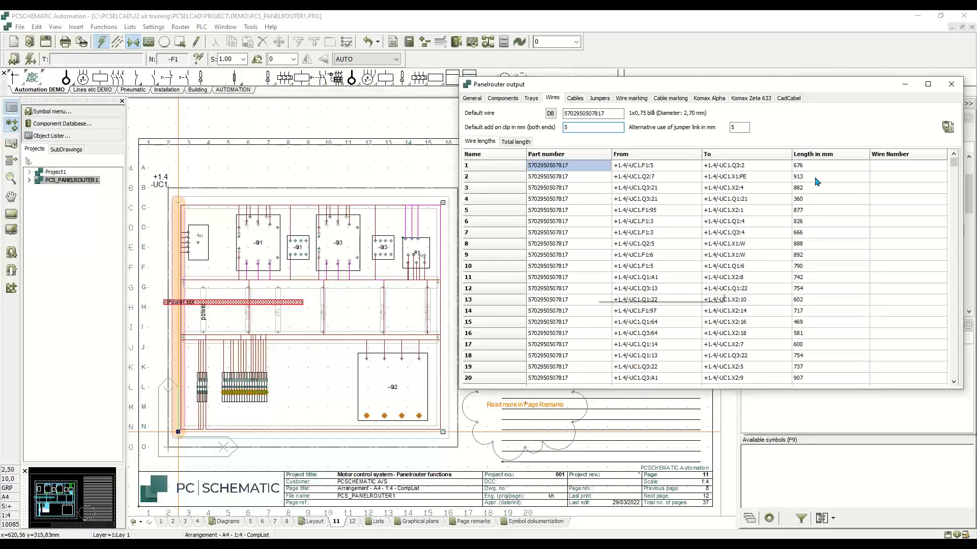
{"action": "type", "text": "0"}
{"action": "key", "text": "BackSpace"}
{"action": "type", "text": "0"}
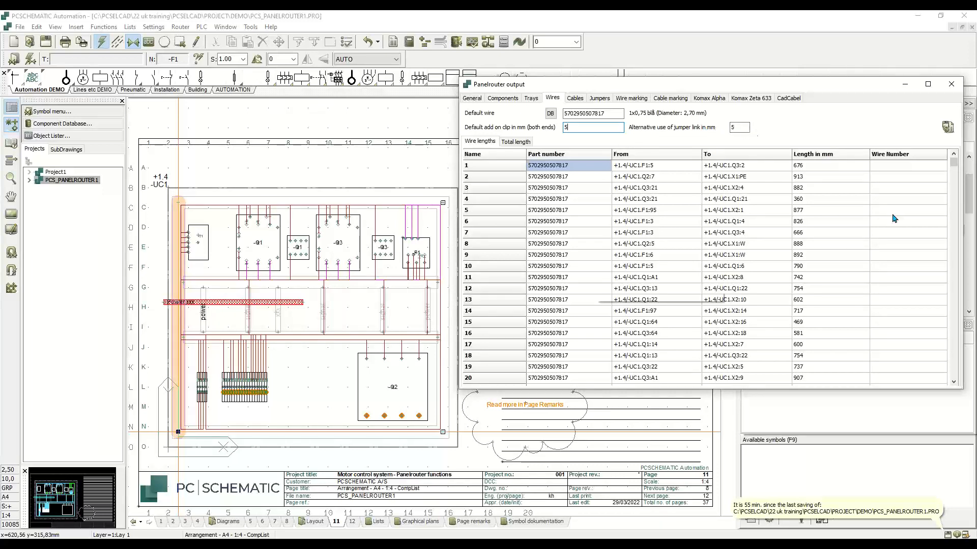
{"action": "scroll", "coordinate": [887, 244], "scroll_direction": "down", "scroll_amount": 14}
{"action": "scroll", "coordinate": [890, 246], "scroll_direction": "up", "scroll_amount": 14}
{"action": "left_click", "coordinate": [516, 141]}
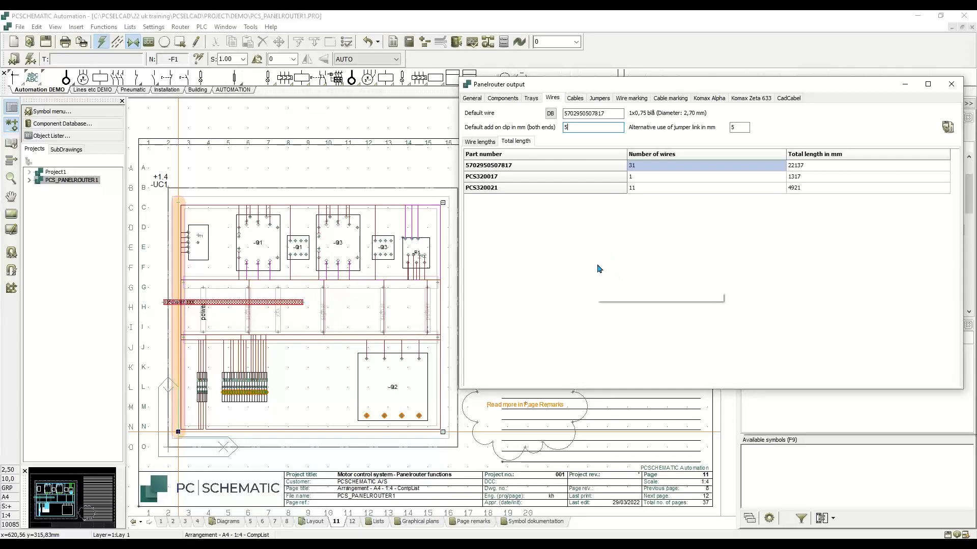
Examine the cable wires, cables and total cable length lists, and look at the jumper list with its default settings
{"action": "left_click", "coordinate": [570, 99]}
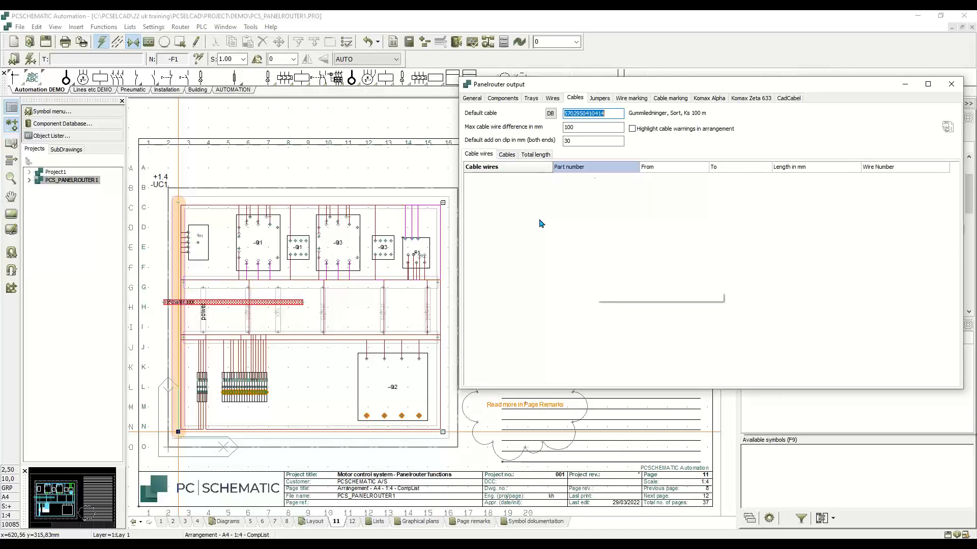
{"action": "left_click", "coordinate": [507, 155]}
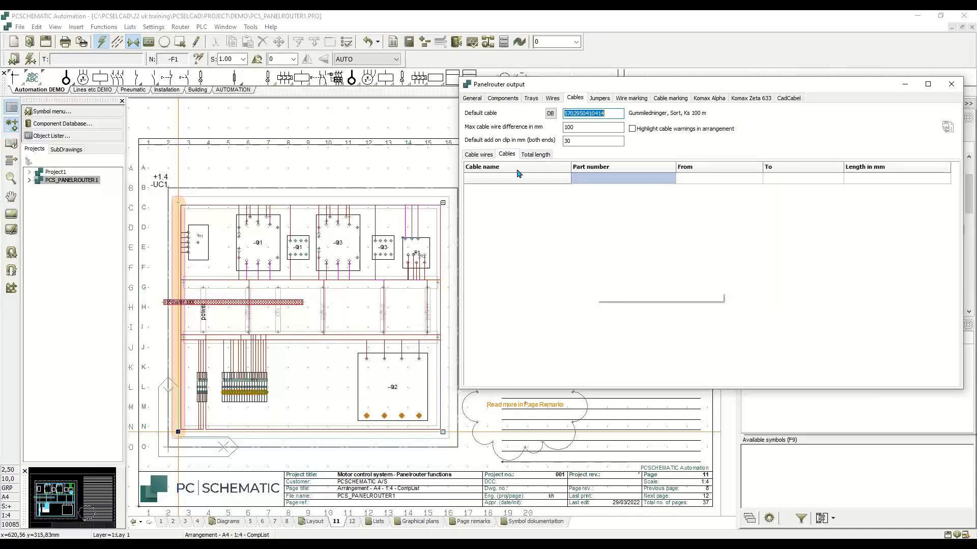
{"action": "left_click", "coordinate": [540, 155]}
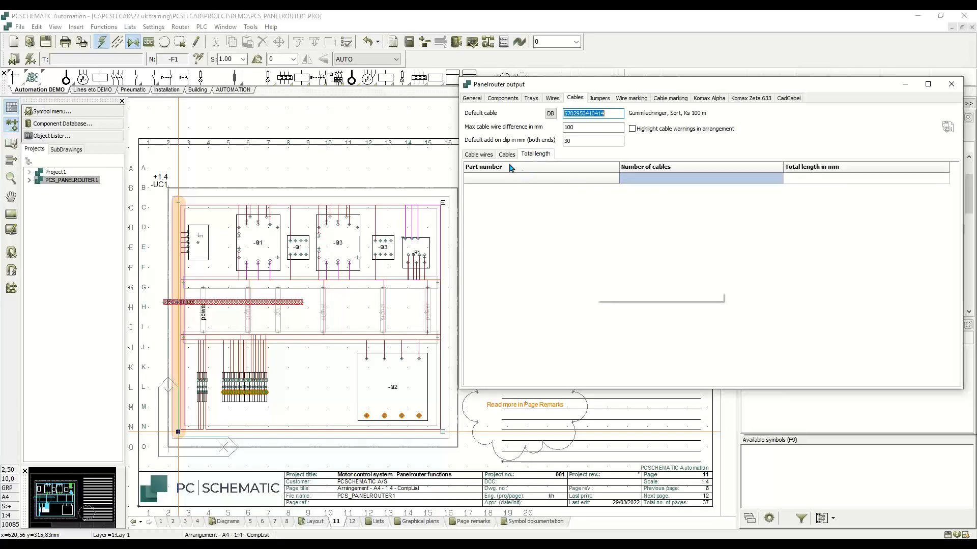
{"action": "left_click", "coordinate": [488, 155]}
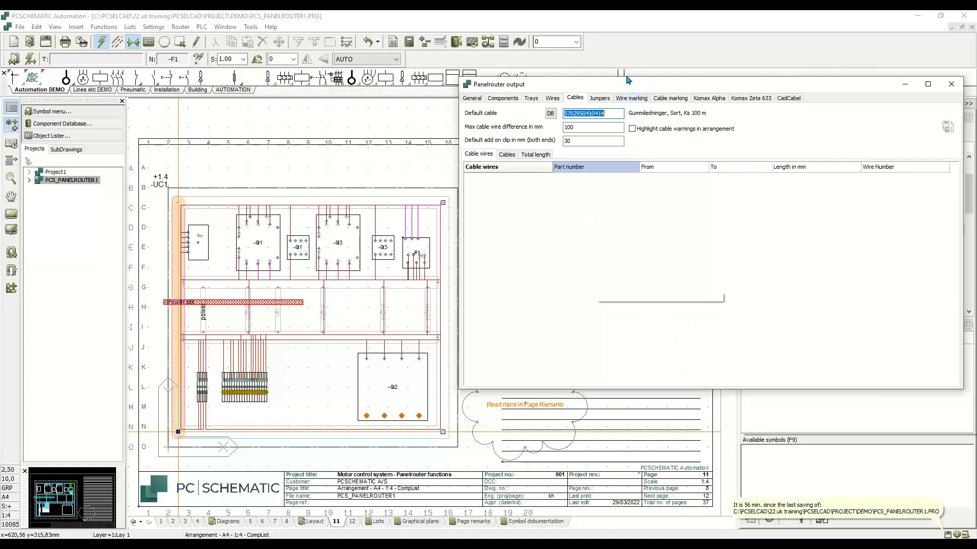
{"action": "left_click", "coordinate": [599, 98]}
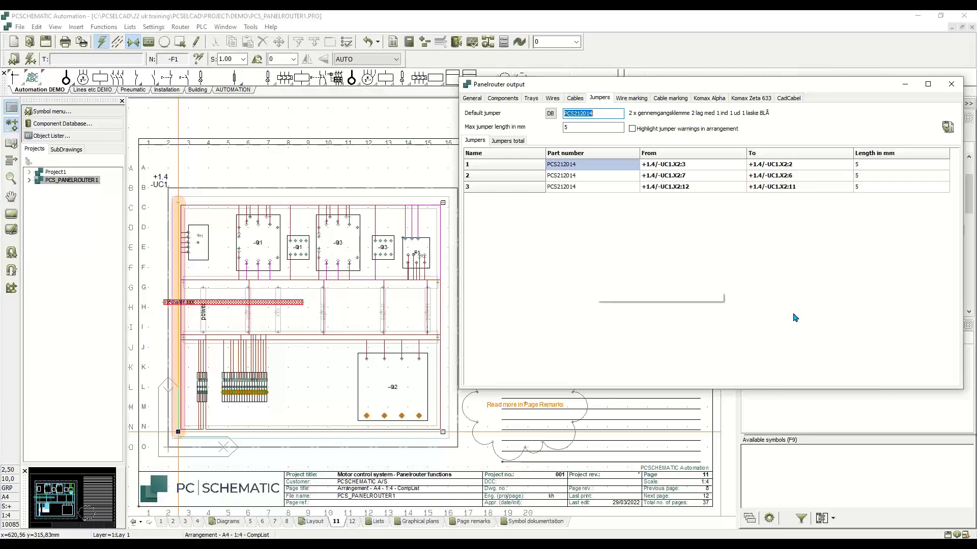
Show the wire marking list, try the -K1:14/-P1:X1 | -K1:14/-P1:X1 format and restore -K1:14 | -P1:X1
{"action": "left_click", "coordinate": [633, 101]}
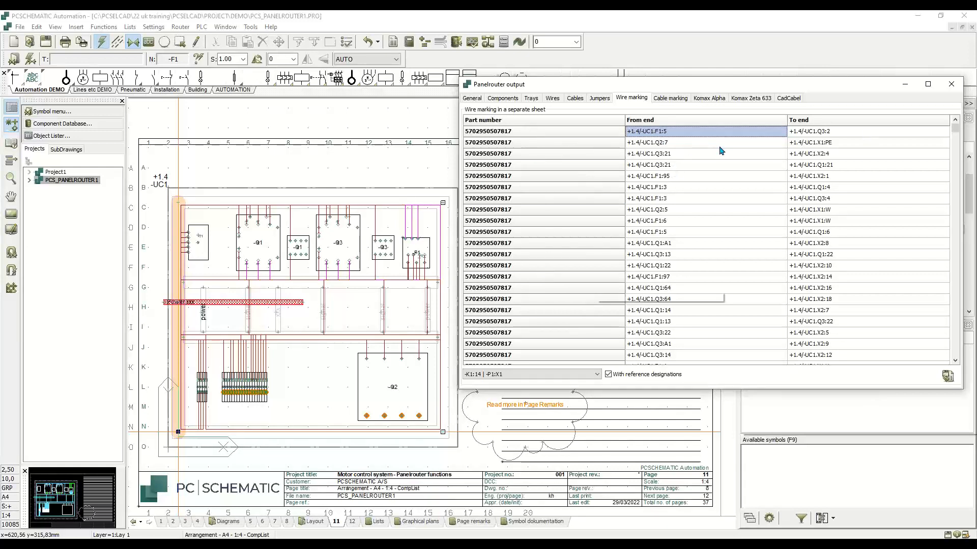
{"action": "left_click", "coordinate": [593, 376]}
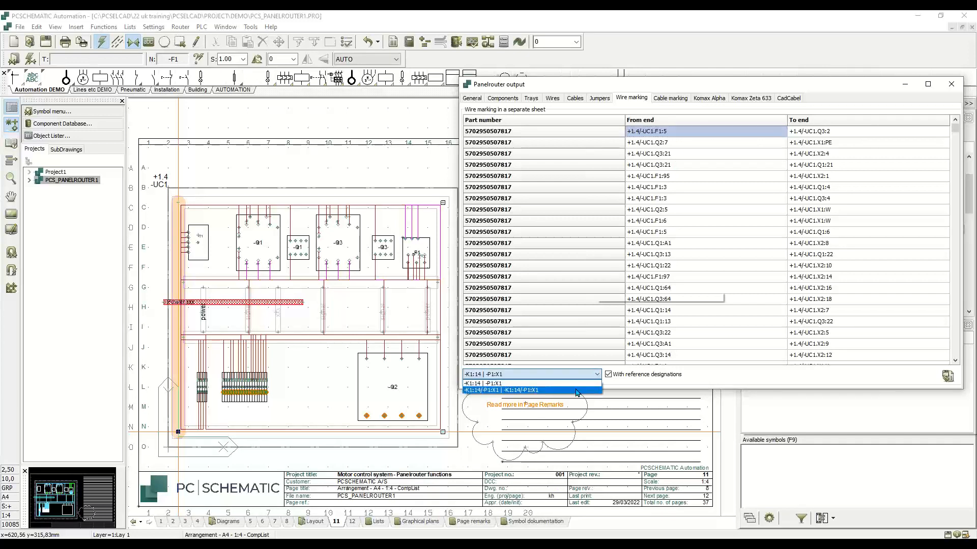
{"action": "left_click", "coordinate": [577, 391]}
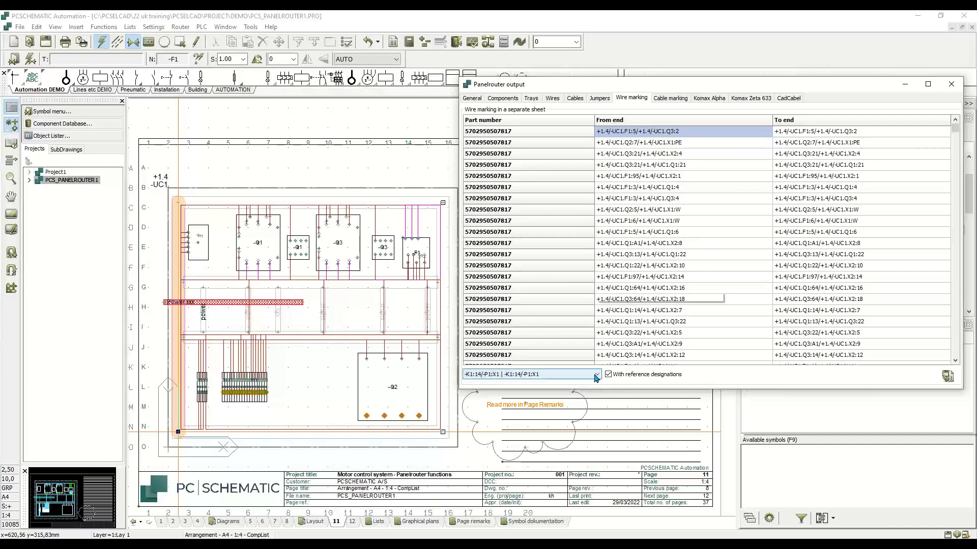
{"action": "left_click", "coordinate": [597, 374]}
{"action": "left_click", "coordinate": [564, 386]}
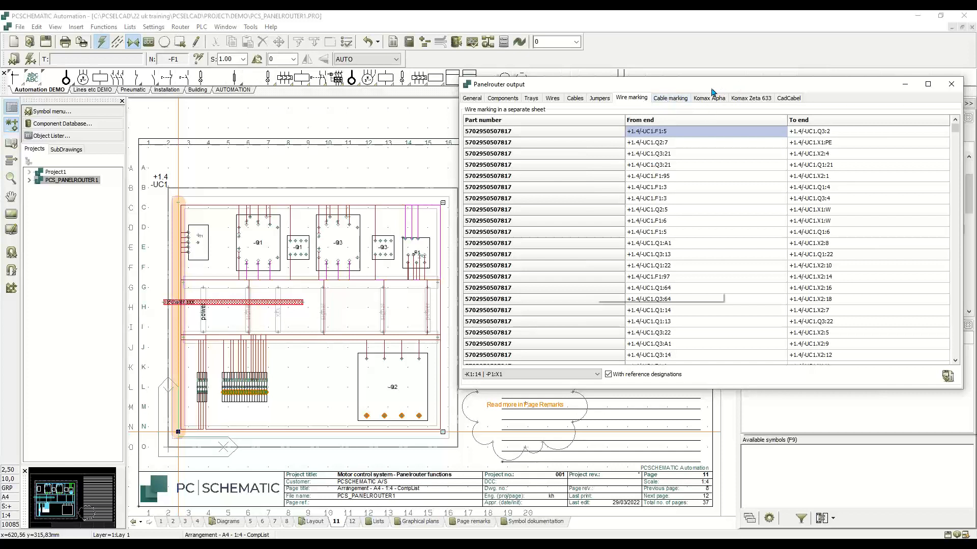
Examine the CadCabel output in an enlarged output window, including the database fields available for wire size and the wire columns
{"action": "left_click_drag", "start_coordinate": [678, 87], "coordinate": [644, 87]}
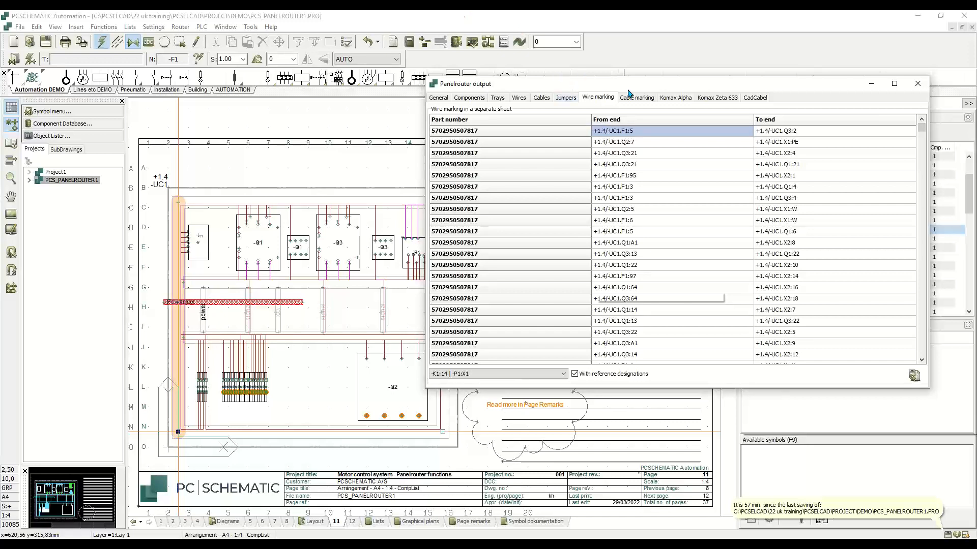
{"action": "left_click", "coordinate": [757, 99]}
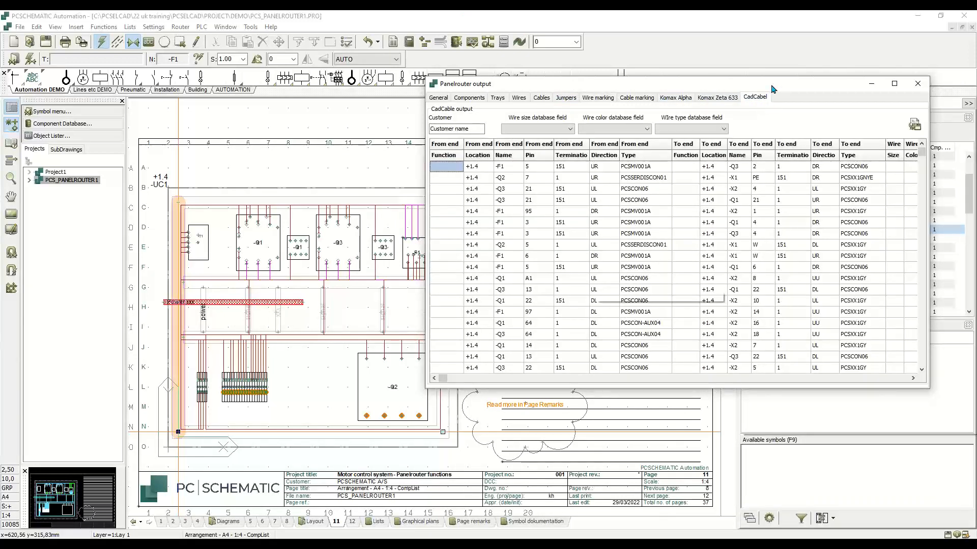
{"action": "left_click_drag", "start_coordinate": [775, 77], "coordinate": [773, 26]}
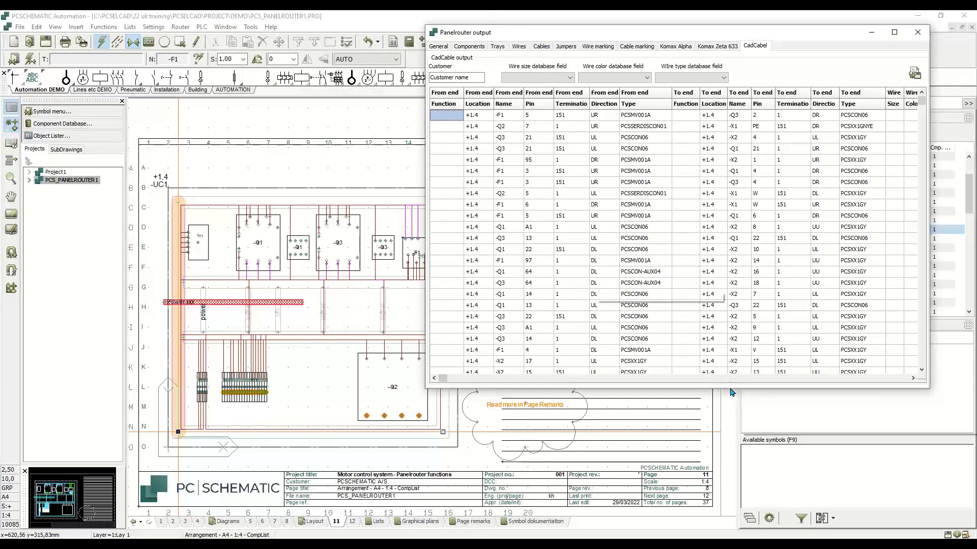
{"action": "left_click_drag", "start_coordinate": [730, 388], "coordinate": [727, 487]}
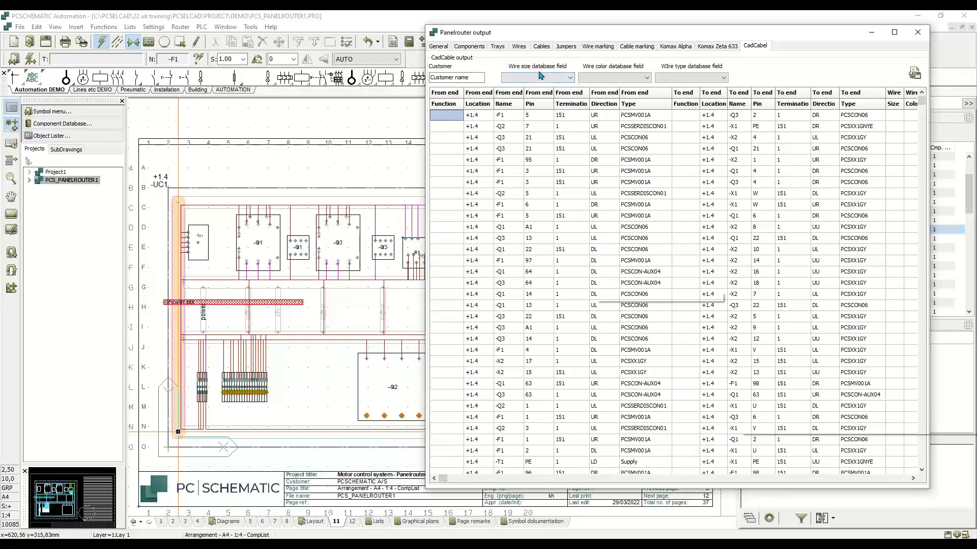
{"action": "left_click", "coordinate": [572, 78]}
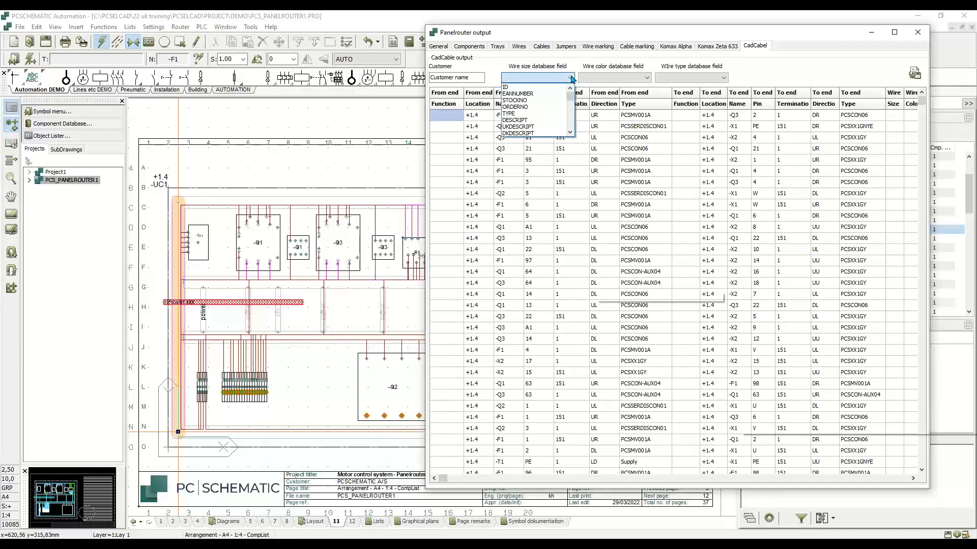
{"action": "mouse_move", "coordinate": [572, 99]}
{"action": "left_mouse_down"}
{"action": "mouse_move", "coordinate": [573, 133]}
{"action": "mouse_move", "coordinate": [573, 113]}
{"action": "left_mouse_up"}
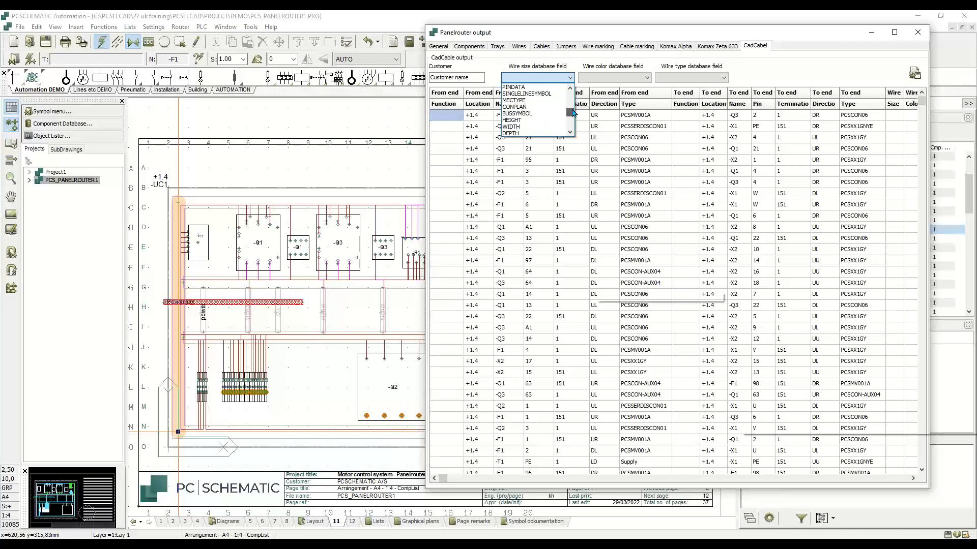
{"action": "left_click", "coordinate": [570, 78]}
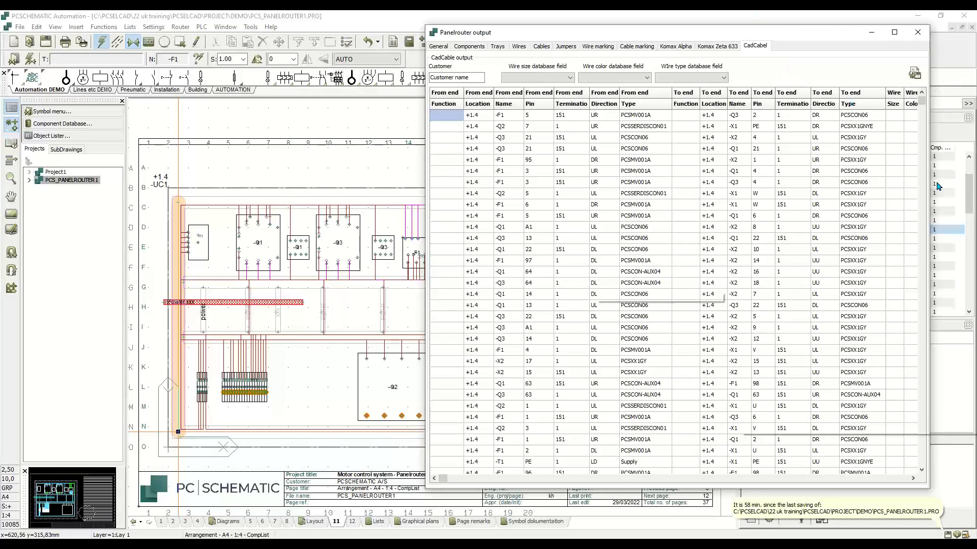
{"action": "left_click_drag", "start_coordinate": [929, 172], "coordinate": [972, 168]}
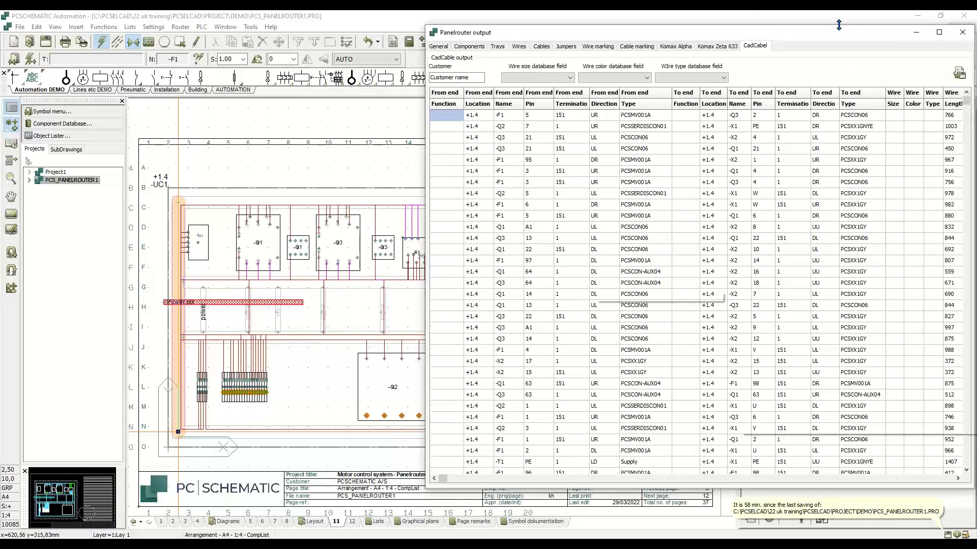
Reposition the Panelrouter output window and show the Komax Alpha output with its wire text options
{"action": "left_click_drag", "start_coordinate": [814, 29], "coordinate": [717, 23]}
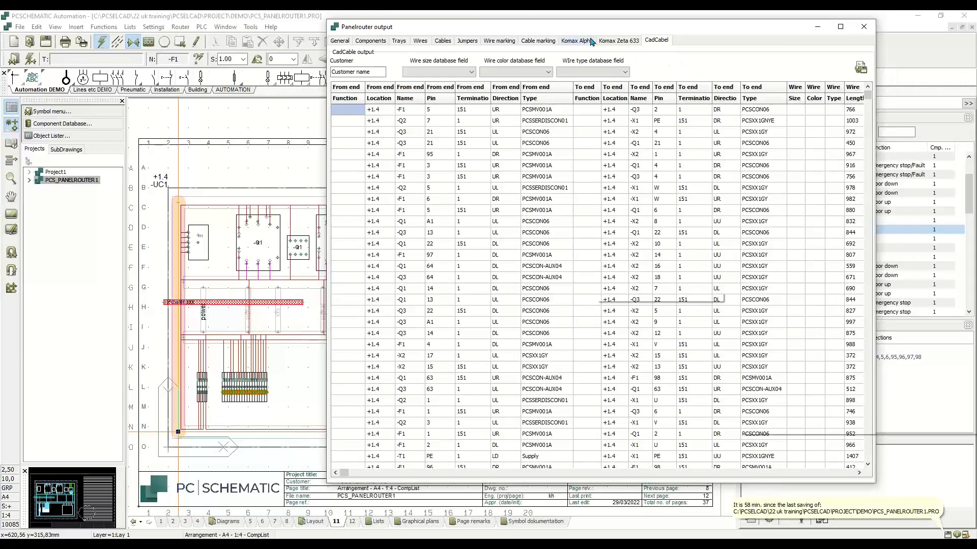
{"action": "left_click", "coordinate": [576, 41]}
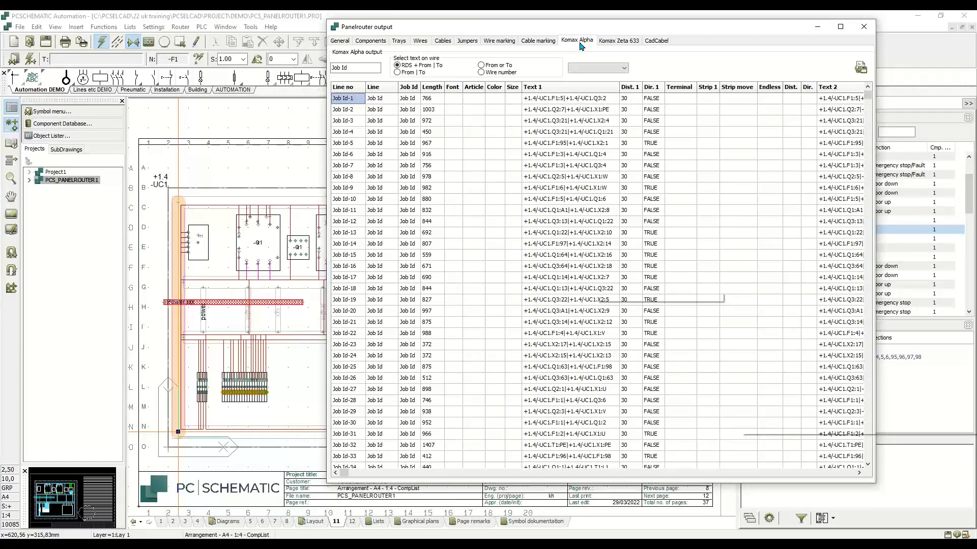
Compare the Komax Alpha wire text formats From | To, From or To and Wire number, and choose From or To
{"action": "left_click", "coordinate": [407, 74]}
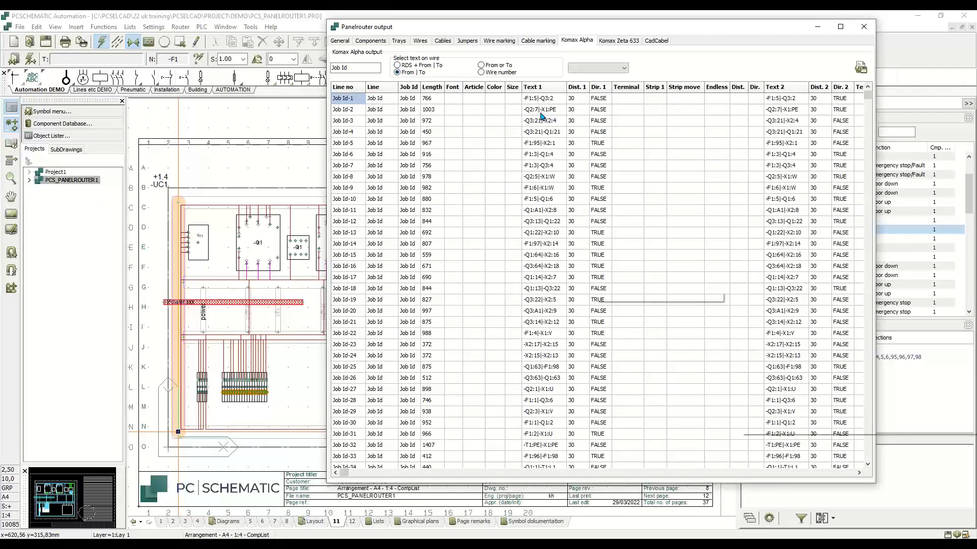
{"action": "left_click", "coordinate": [501, 67]}
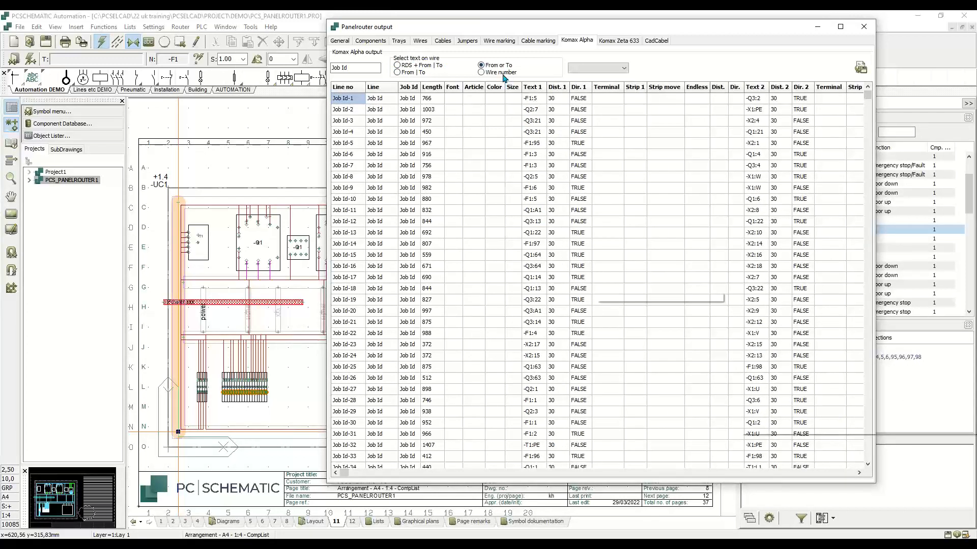
{"action": "left_click", "coordinate": [502, 74]}
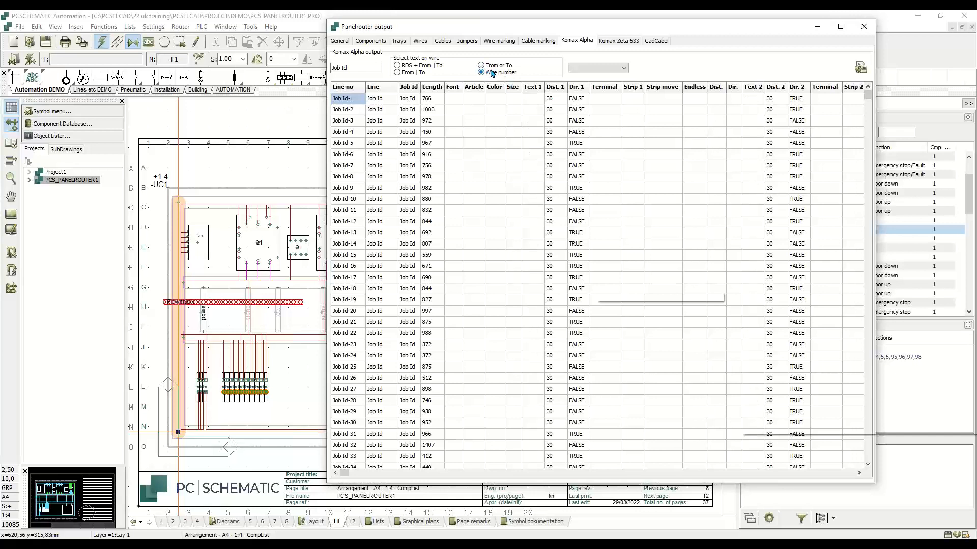
{"action": "left_click", "coordinate": [493, 67]}
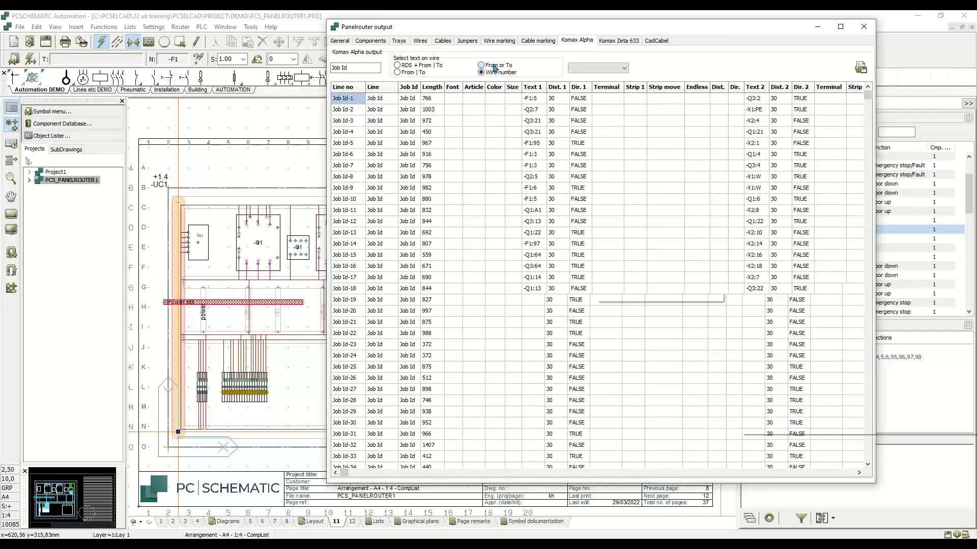
{"action": "left_click", "coordinate": [624, 68]}
{"action": "left_click", "coordinate": [549, 68]}
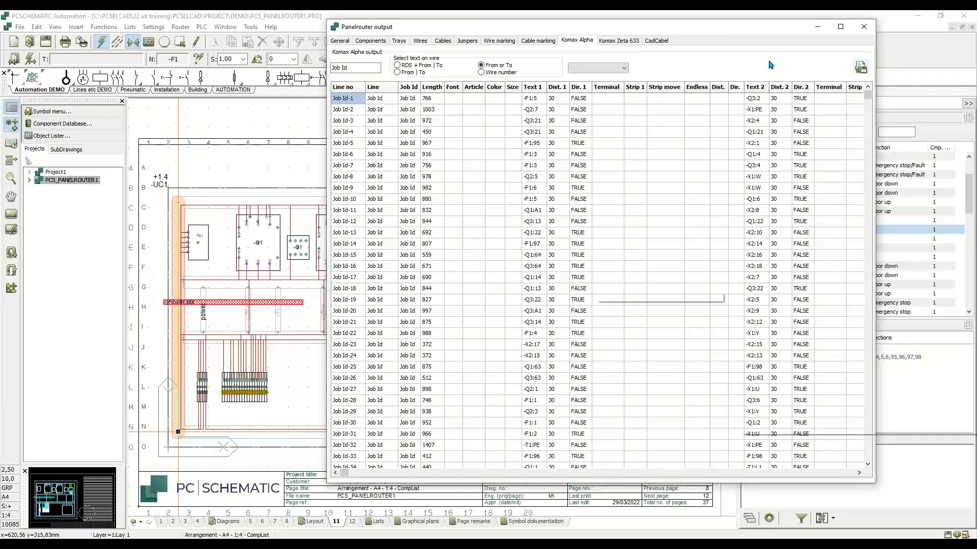
Show the Komax Zeta 633 output, compare the RDS + From | To and From or To wire texts, and choose From or To
{"action": "left_click", "coordinate": [625, 40]}
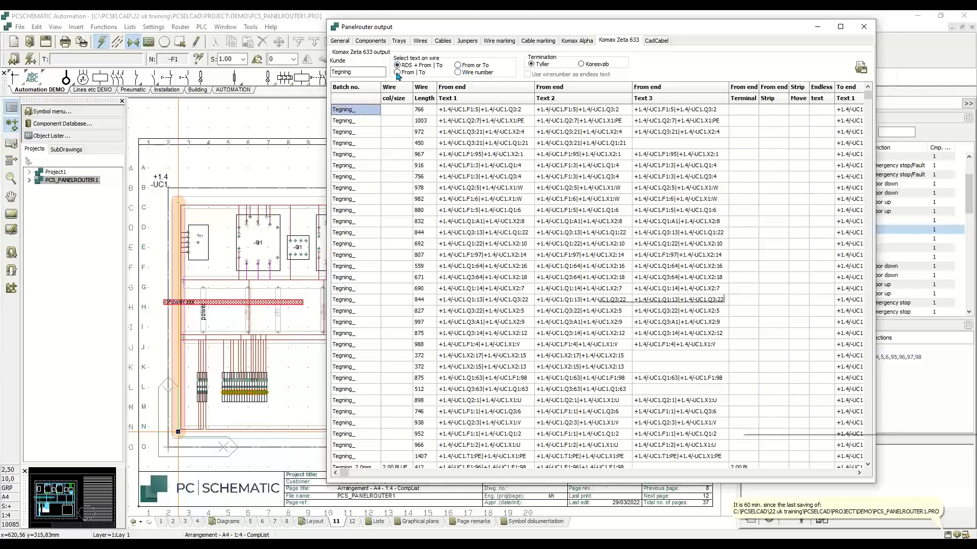
{"action": "left_click", "coordinate": [468, 69]}
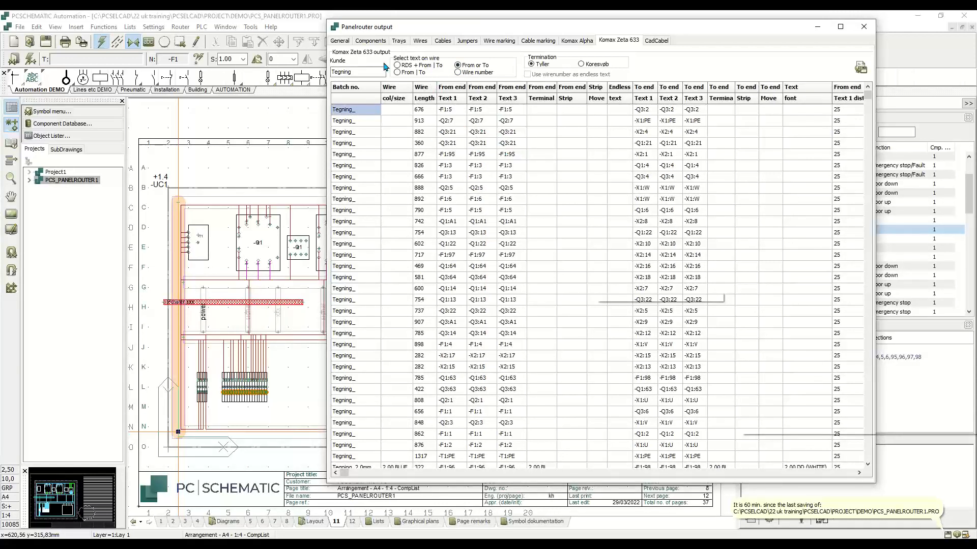
{"action": "left_click", "coordinate": [411, 68]}
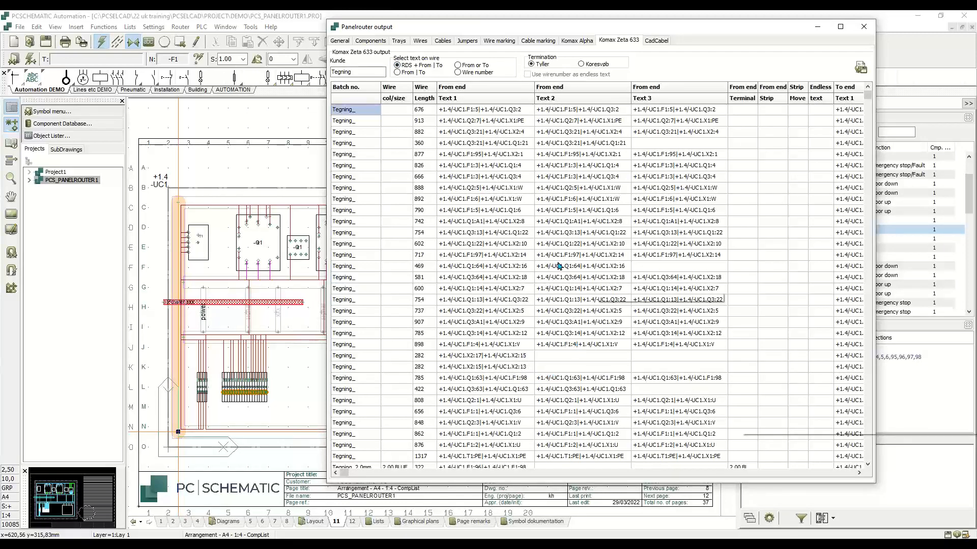
{"action": "left_click", "coordinate": [459, 65]}
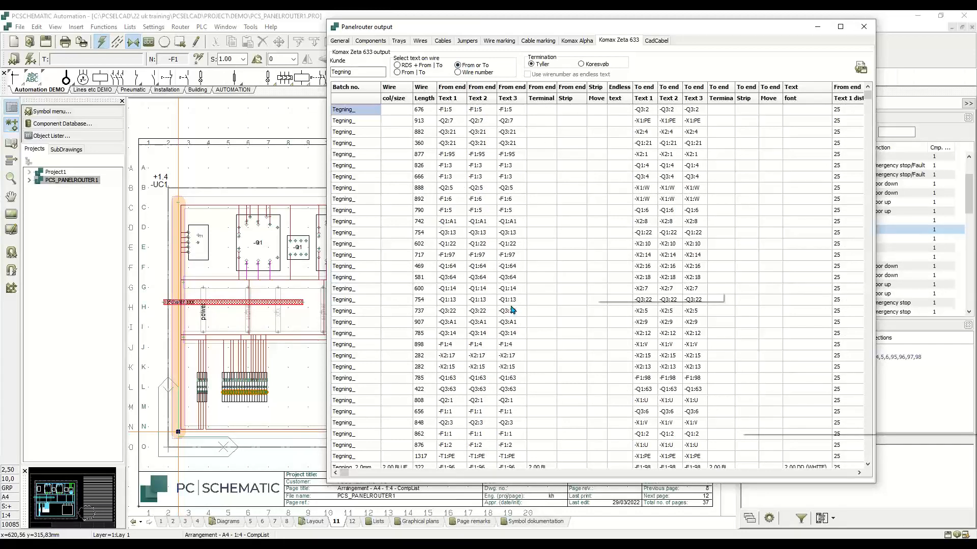
Examine the Komax Zeta 633 wire list down to its last rows and compare the Koresvøb termination with Tyller
{"action": "key", "text": "Page_Down"}
{"action": "key", "text": "Page_Down"}
{"action": "key", "text": "Page_Down"}
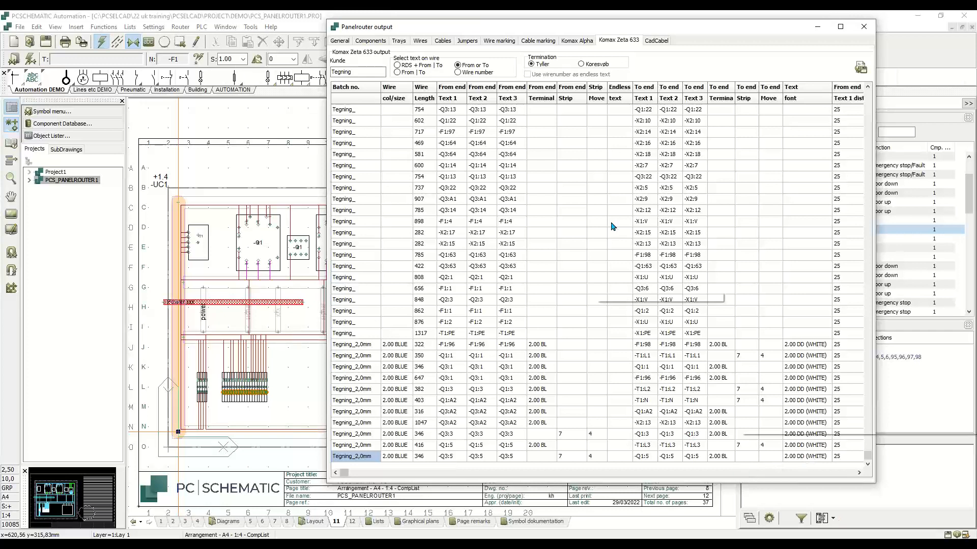
{"action": "key", "text": "ctrl+Home"}
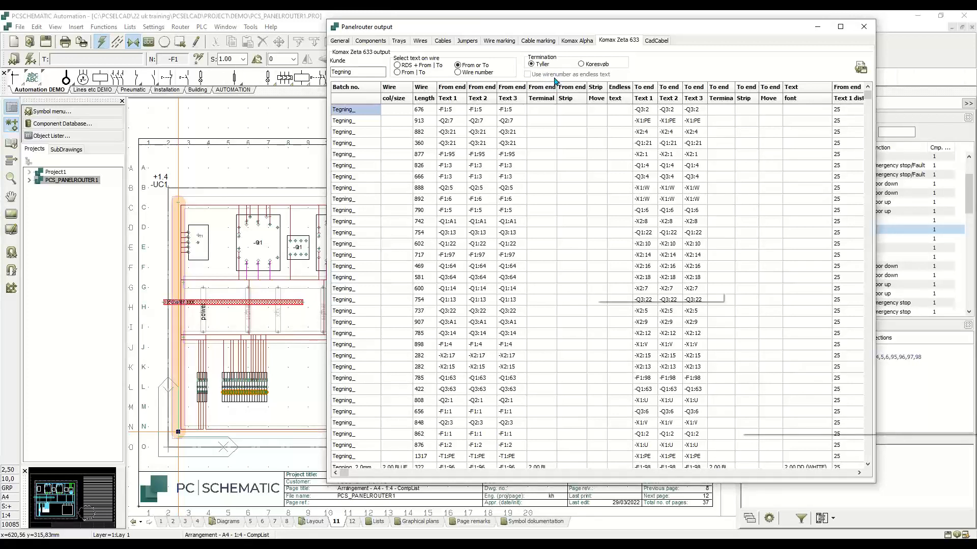
{"action": "left_click", "coordinate": [606, 66]}
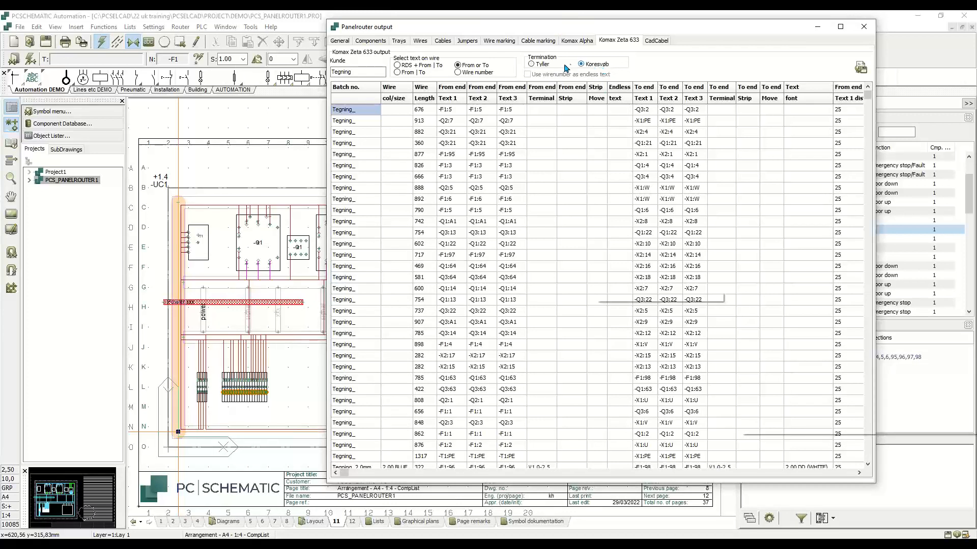
{"action": "left_click", "coordinate": [532, 64]}
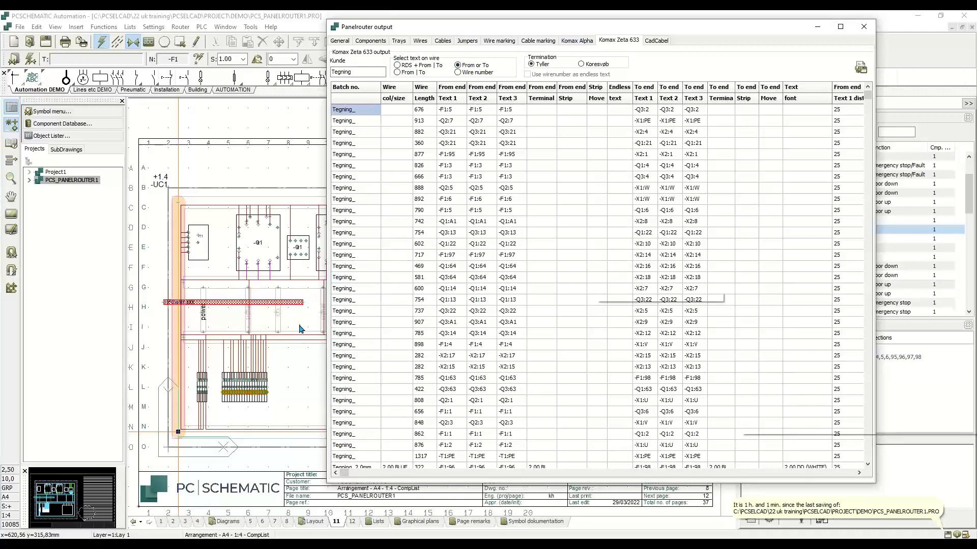
Narrow the Panelrouter output window to uncover more of the layout, and close it
{"action": "left_click_drag", "start_coordinate": [326, 325], "coordinate": [413, 307]}
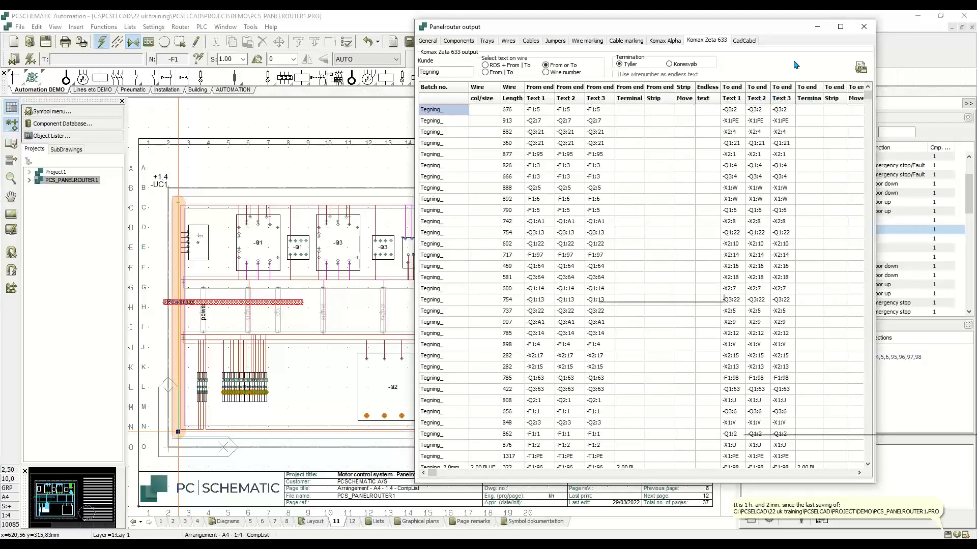
{"action": "left_click", "coordinate": [861, 34]}
{"action": "left_click", "coordinate": [861, 34]}
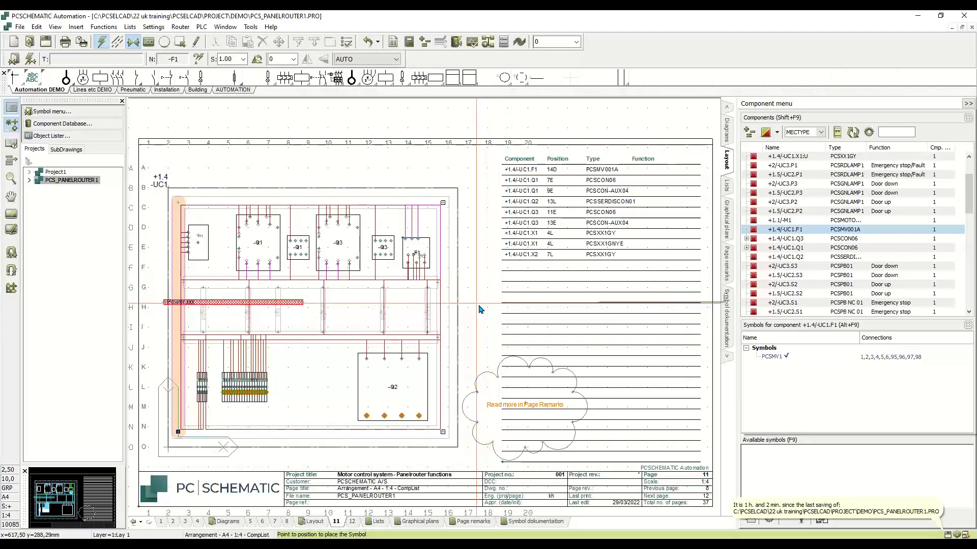
{"action": "scroll", "coordinate": [435, 396], "scroll_direction": "up", "scroll_amount": 2}
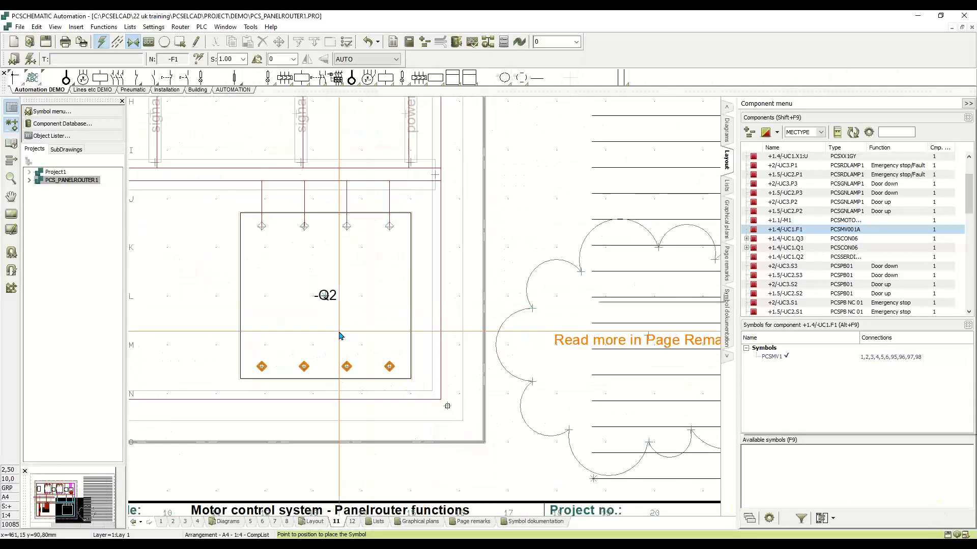
{"action": "scroll", "coordinate": [335, 331], "scroll_direction": "down", "scroll_amount": 1}
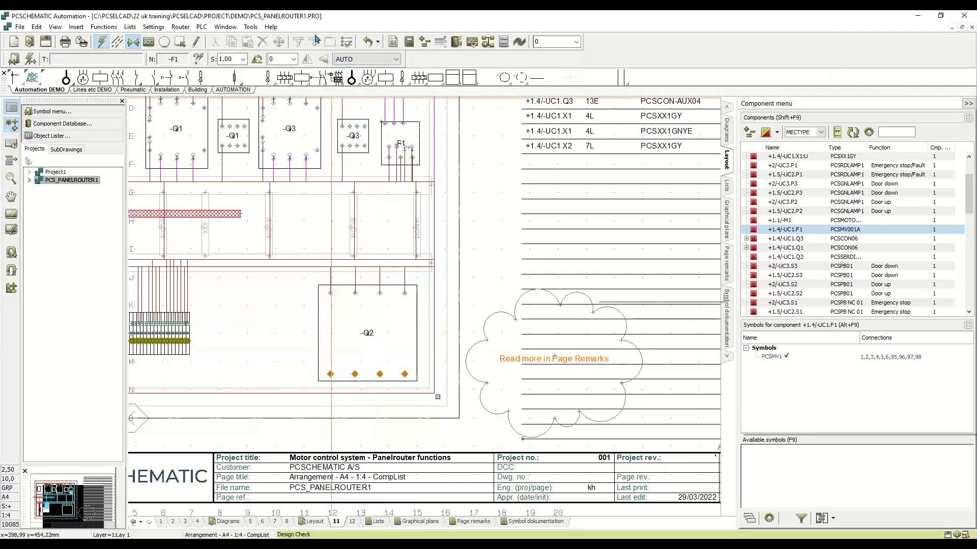
{"action": "left_click", "coordinate": [251, 28]}
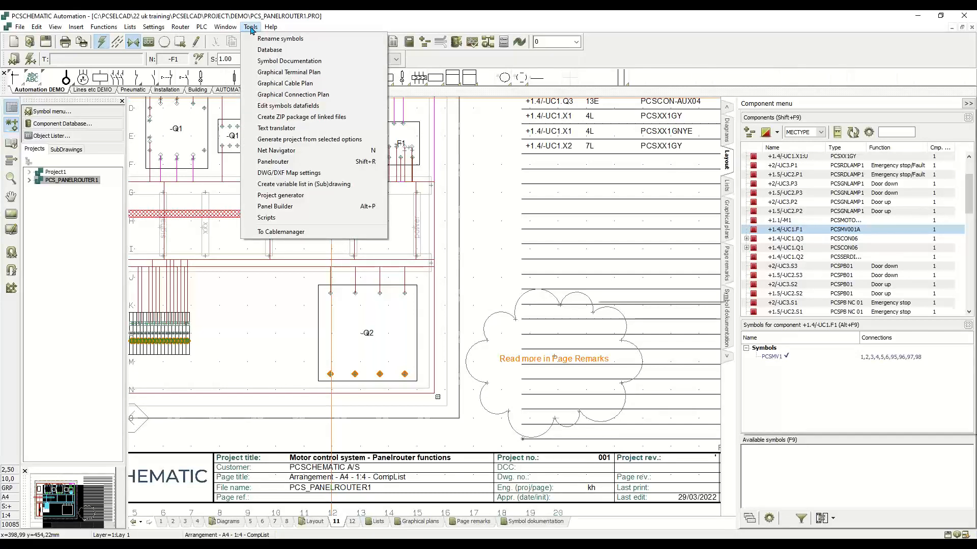
{"action": "left_click", "coordinate": [250, 27]}
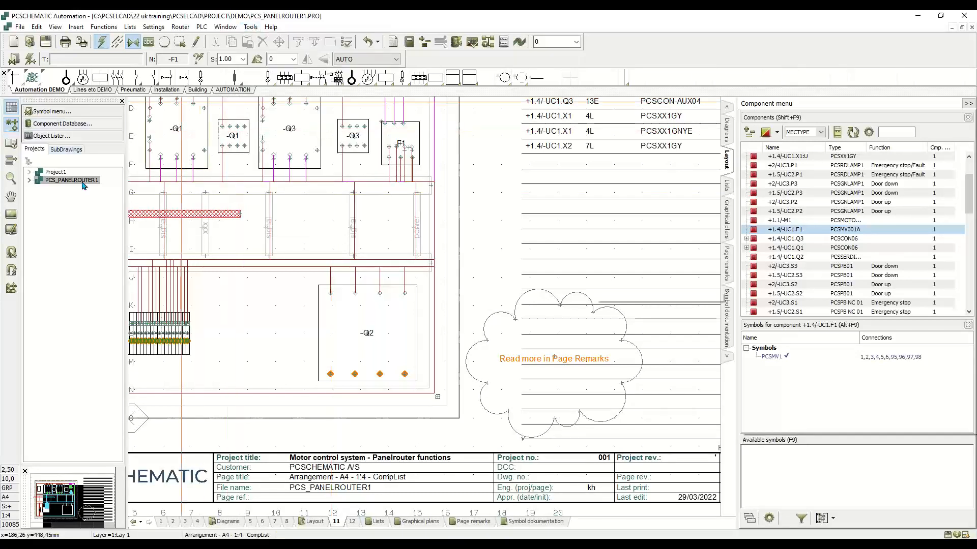
Create a new project from the PCS22_ML_start template, accepting its default project settings
{"action": "left_click", "coordinate": [10, 44]}
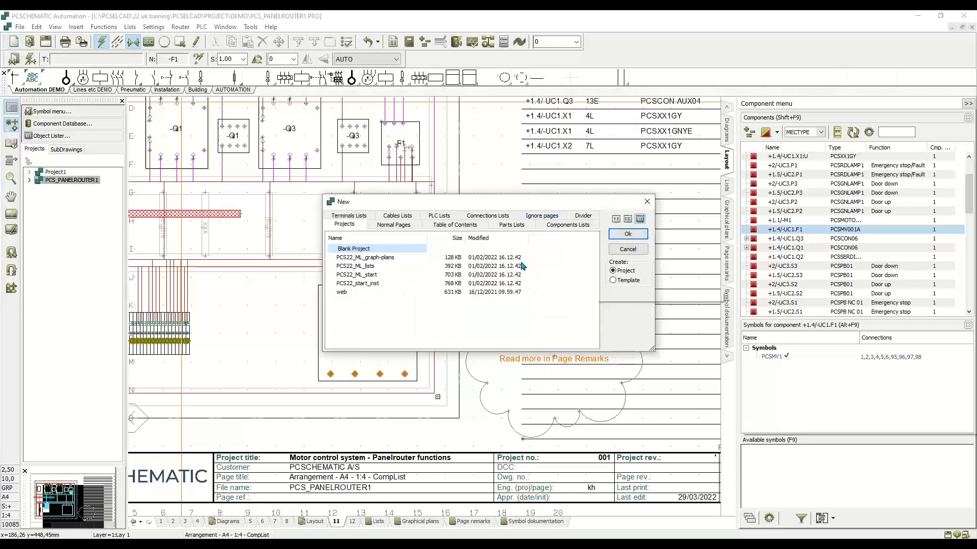
{"action": "double_click", "coordinate": [392, 275]}
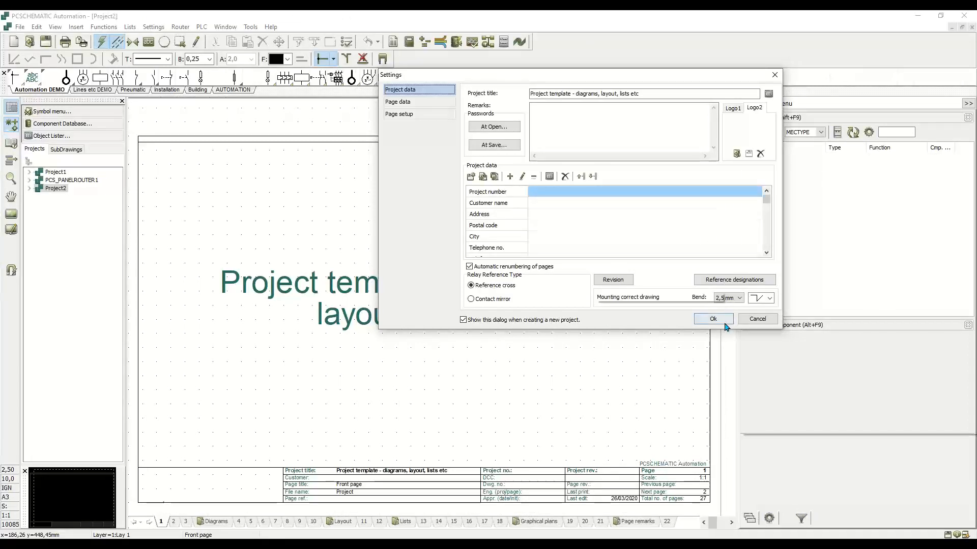
{"action": "left_click", "coordinate": [724, 322]}
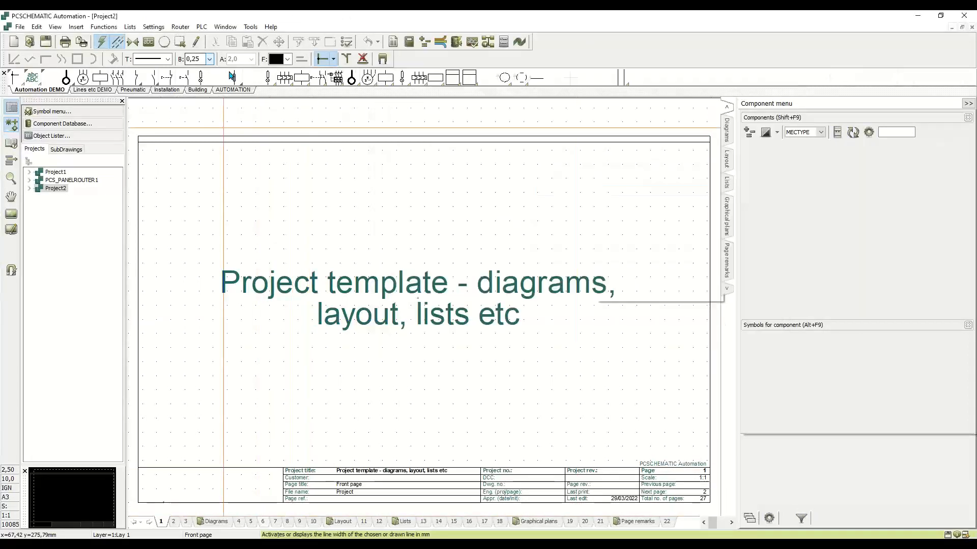
Place the three-phase motor PCSMOTOR2A below the PE line on diagram page 5 and name it -M1
{"action": "left_click", "coordinate": [252, 522]}
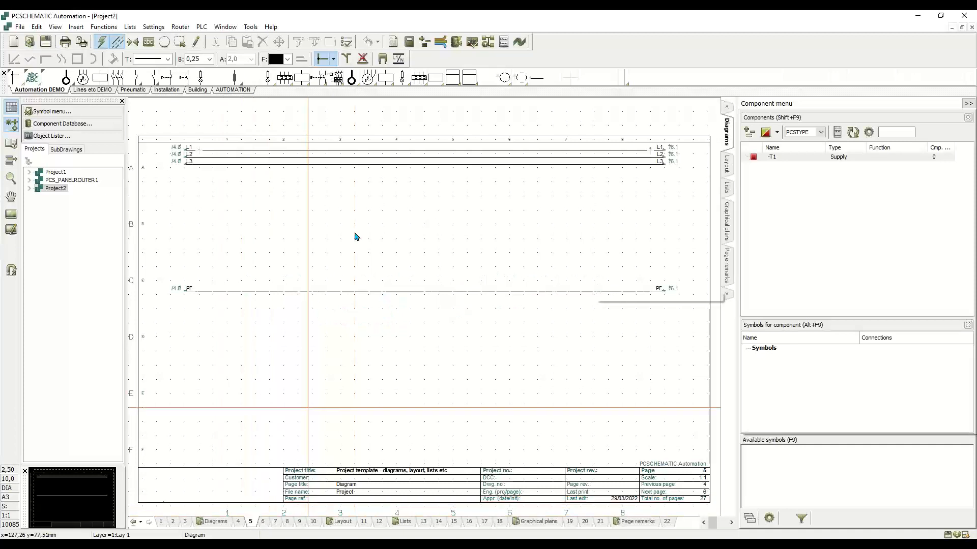
{"action": "left_click", "coordinate": [366, 78]}
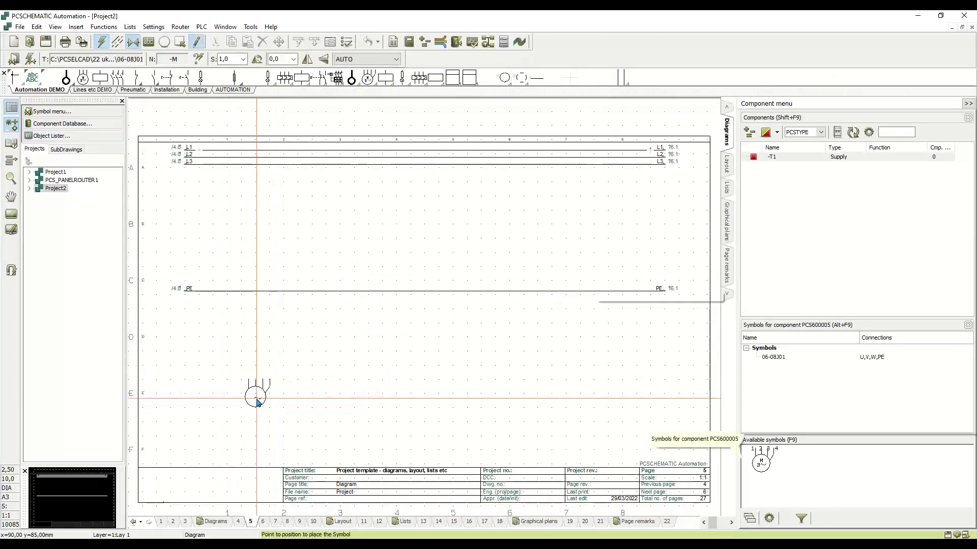
{"action": "left_click", "coordinate": [229, 429]}
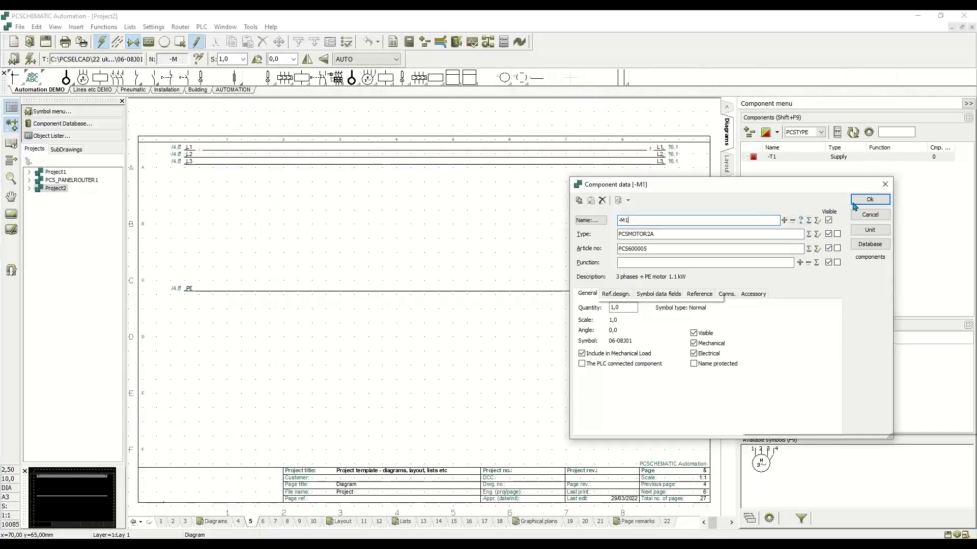
{"action": "left_click", "coordinate": [869, 200]}
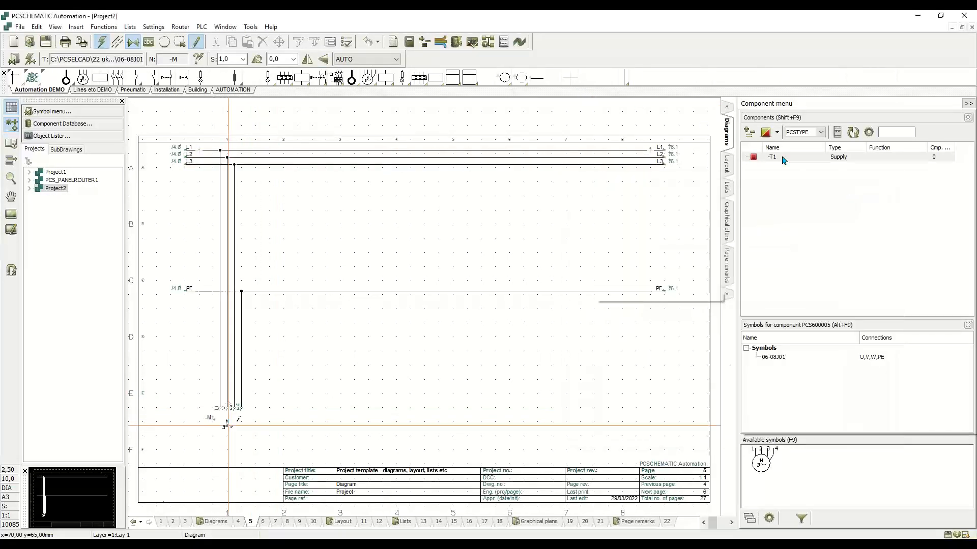
Place the main contacts of contactor PCSCON06 in the motor's phase lines above the PE line and name it -Q1
{"action": "left_click", "coordinate": [387, 79]}
{"action": "left_click", "coordinate": [380, 95]}
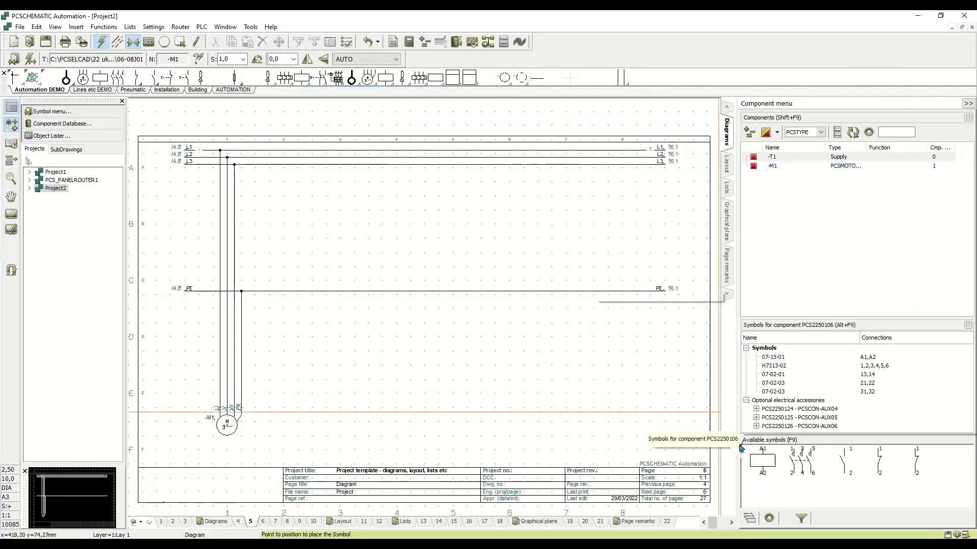
{"action": "left_click", "coordinate": [230, 213]}
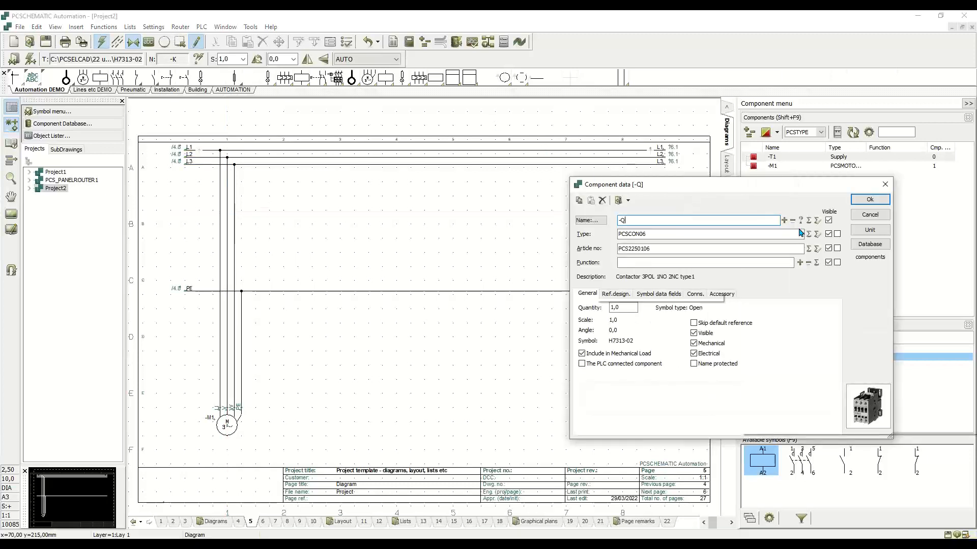
{"action": "type", "text": "1"}
{"action": "left_click", "coordinate": [859, 200]}
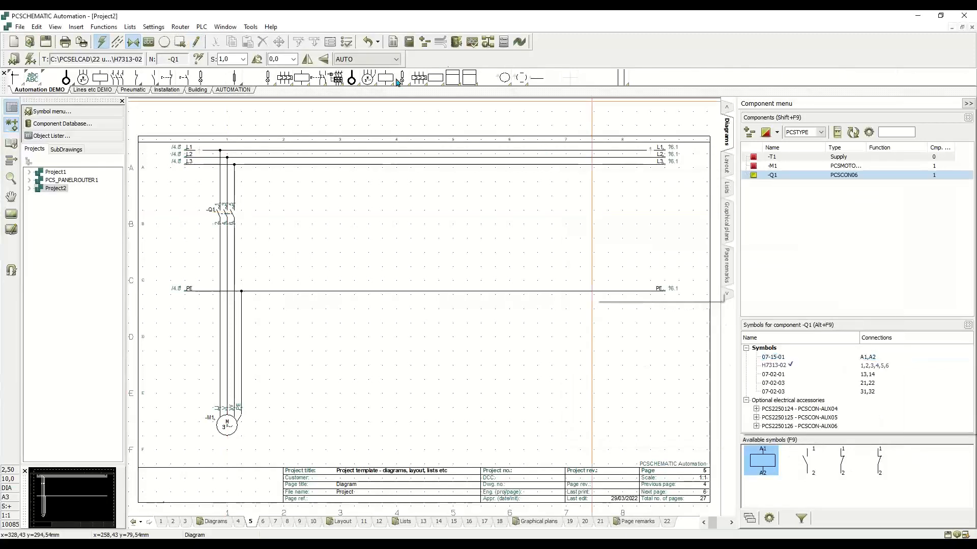
Place the thermal overload PCSMV001A in the phase lines directly below contactor -Q1 and name it -F1
{"action": "left_click", "coordinate": [283, 82]}
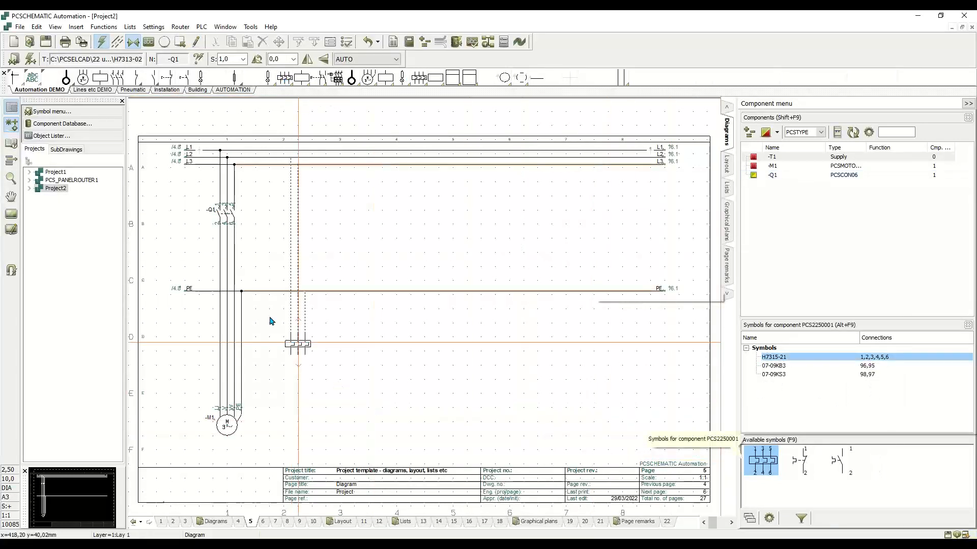
{"action": "left_click", "coordinate": [227, 258]}
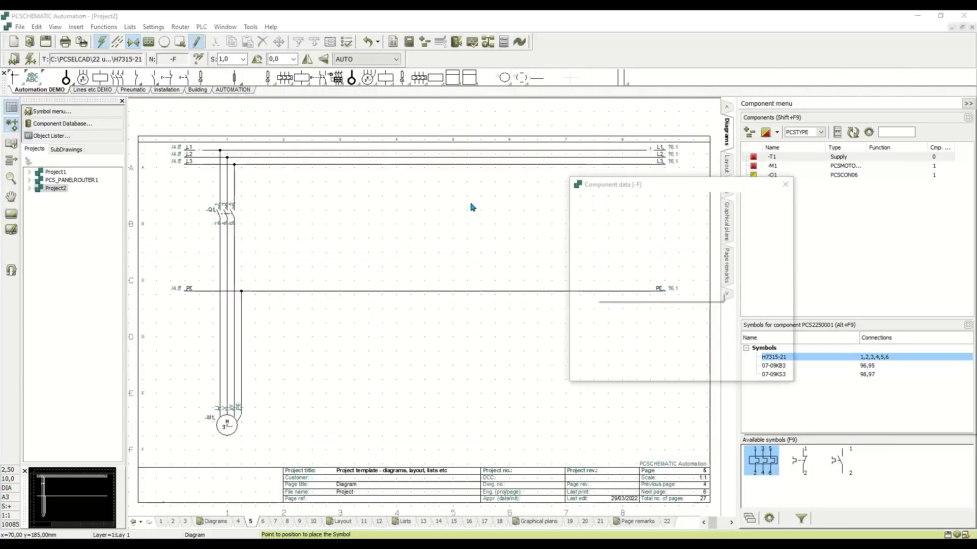
{"action": "left_click", "coordinate": [801, 222]}
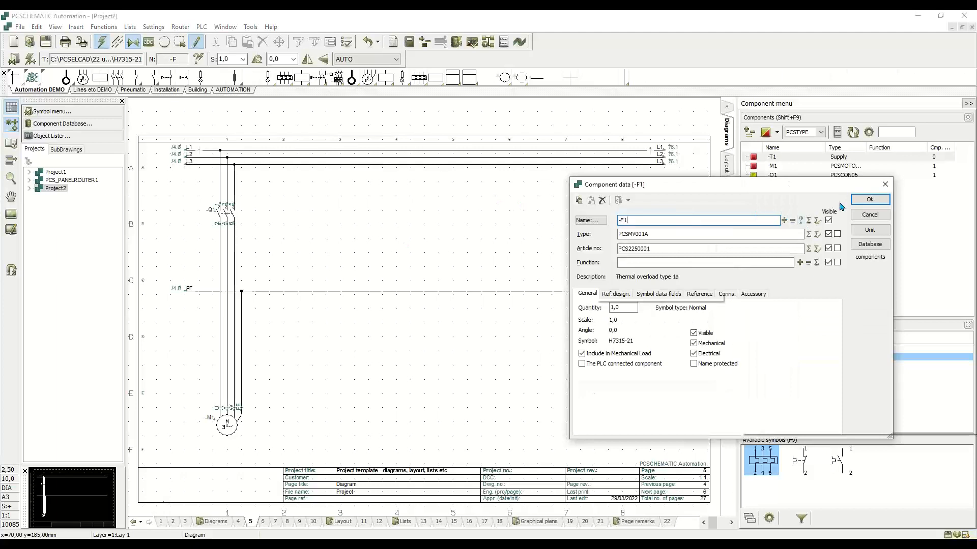
{"action": "left_click", "coordinate": [869, 199]}
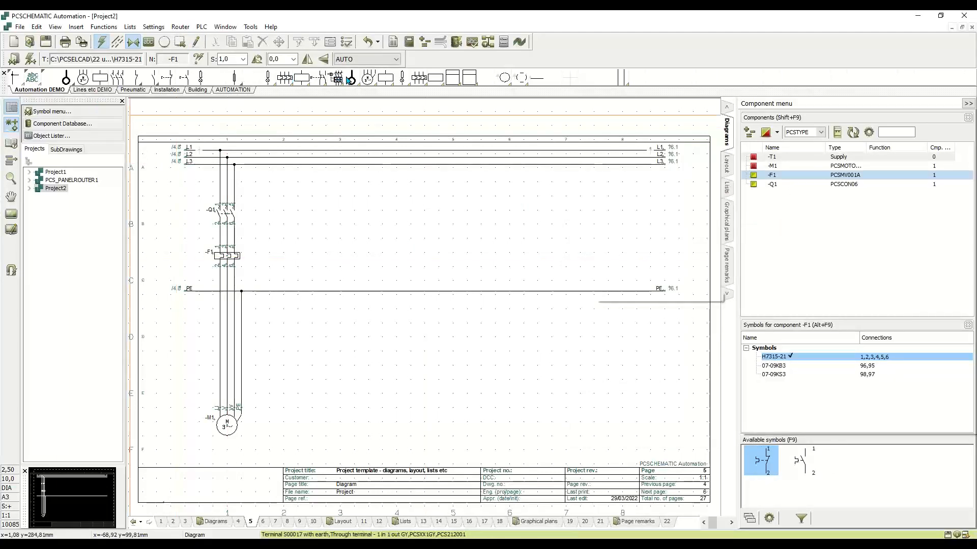
Place PCSXX1GY through terminals across the motor's three phase lines and PE line above -M1, naming them from -X1:U
{"action": "left_click", "coordinate": [353, 93]}
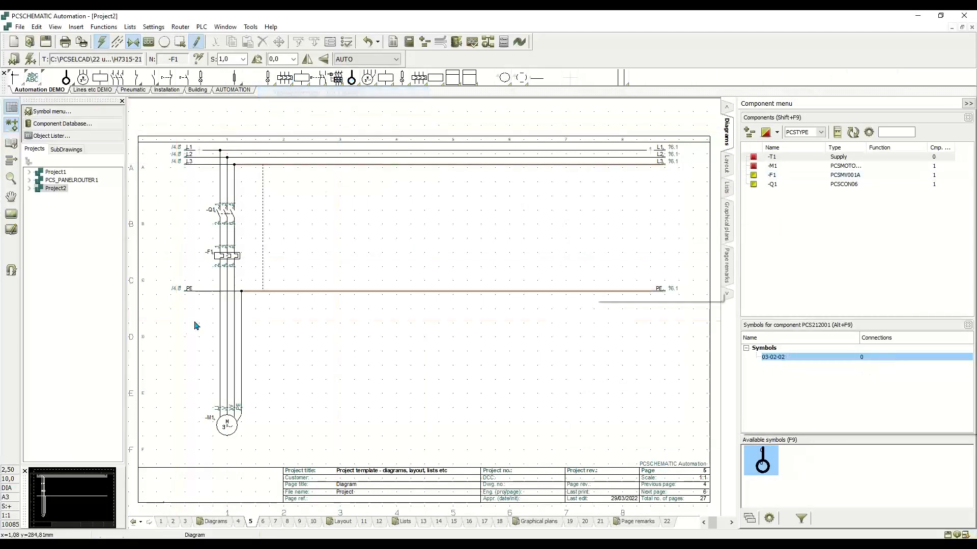
{"action": "right_click", "coordinate": [211, 331]}
{"action": "left_click", "coordinate": [256, 100]}
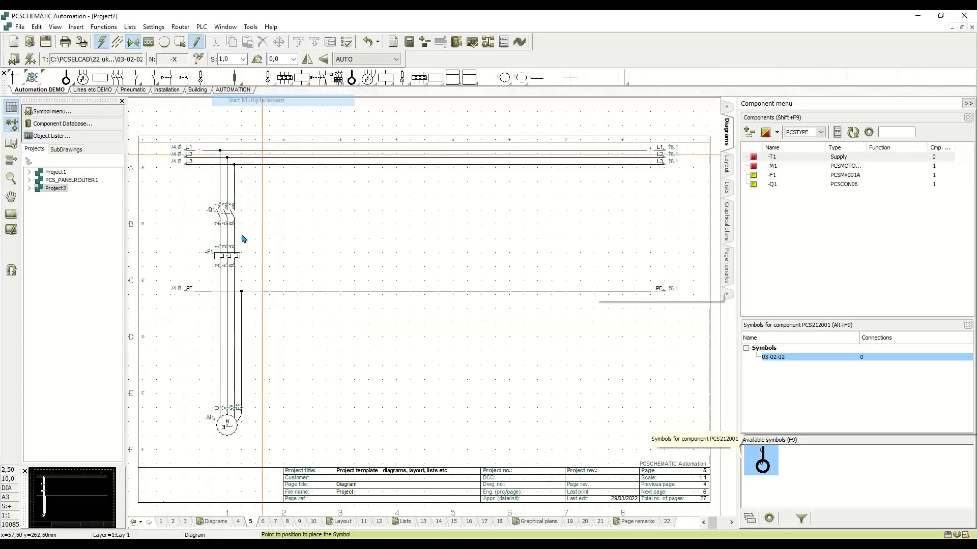
{"action": "right_click", "coordinate": [265, 326]}
{"action": "left_click", "coordinate": [315, 96]}
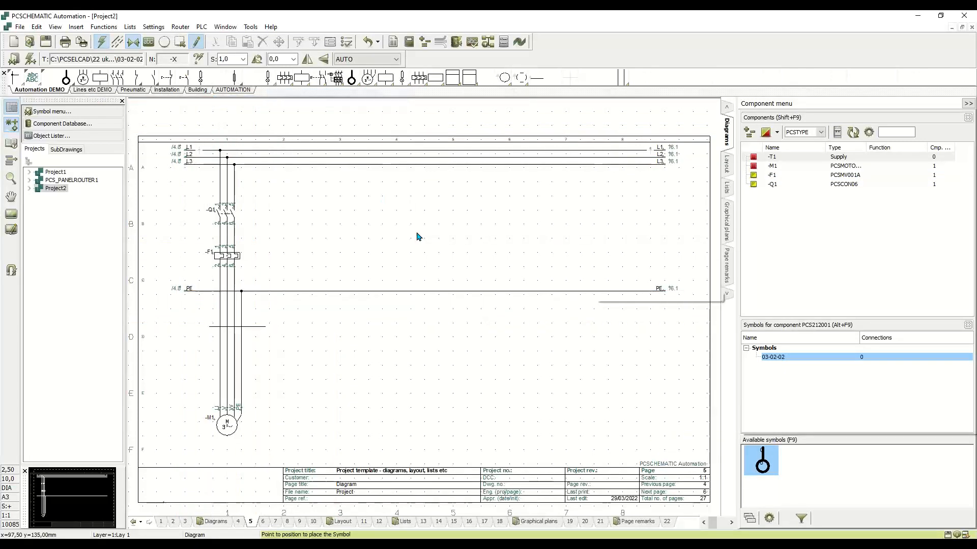
{"action": "type", "text": "1:U1"}
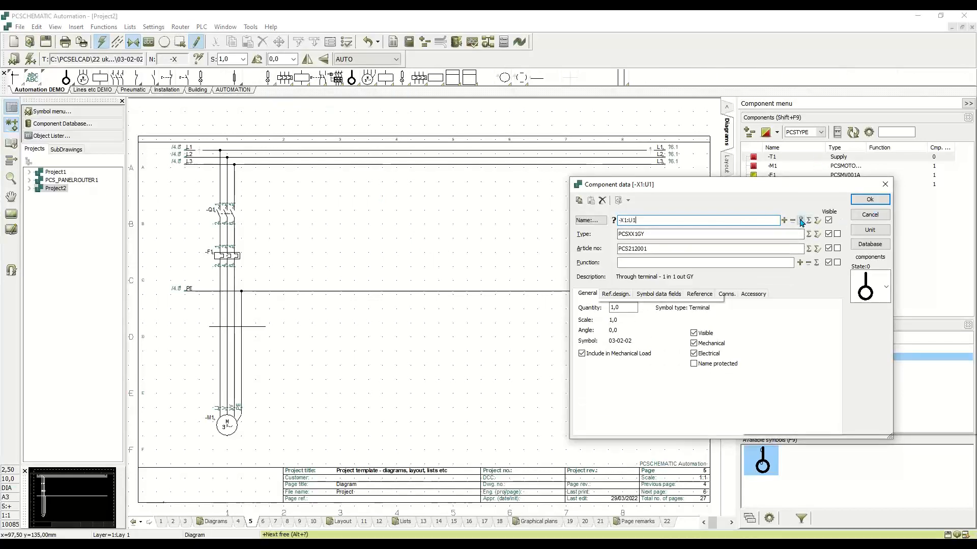
{"action": "key", "text": "BackSpace"}
{"action": "left_click", "coordinate": [870, 199]}
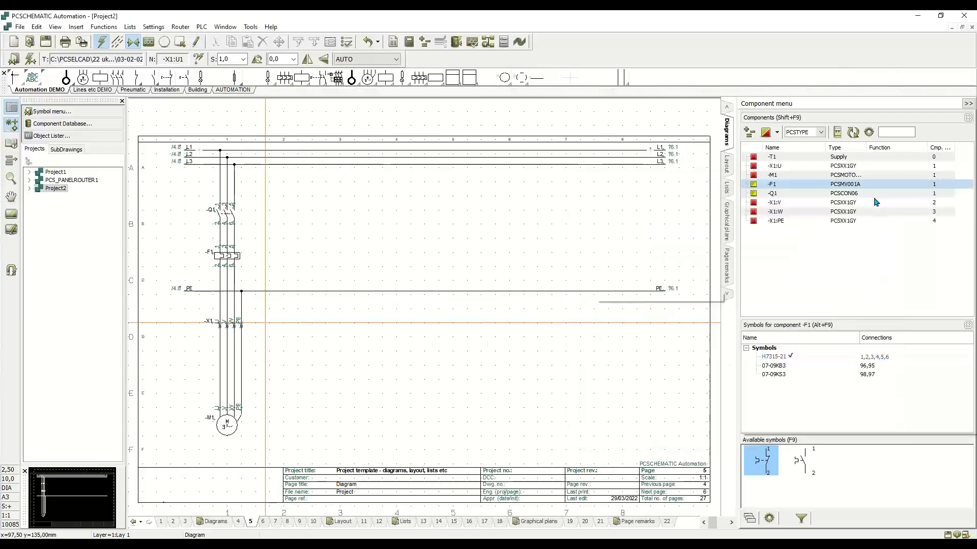
On layout page 11, place the mechanical symbols of all four -X1 terminals together as one block near grid row I
{"action": "left_click", "coordinate": [363, 521]}
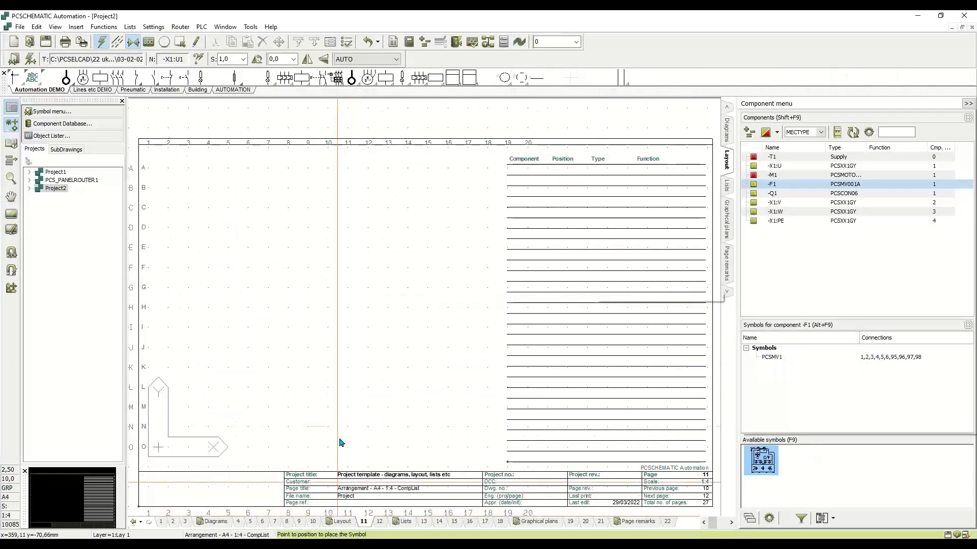
{"action": "left_click", "coordinate": [791, 203]}
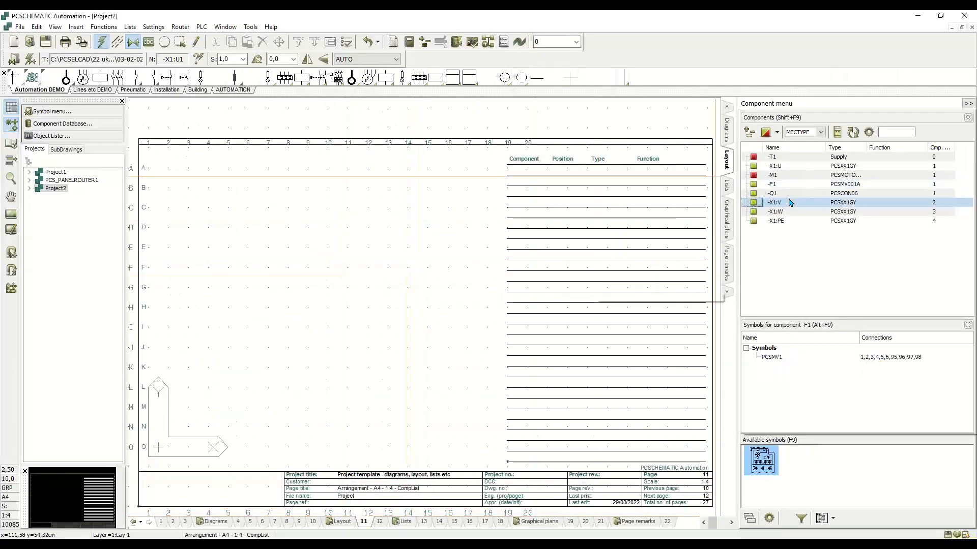
{"action": "right_click", "coordinate": [791, 202]}
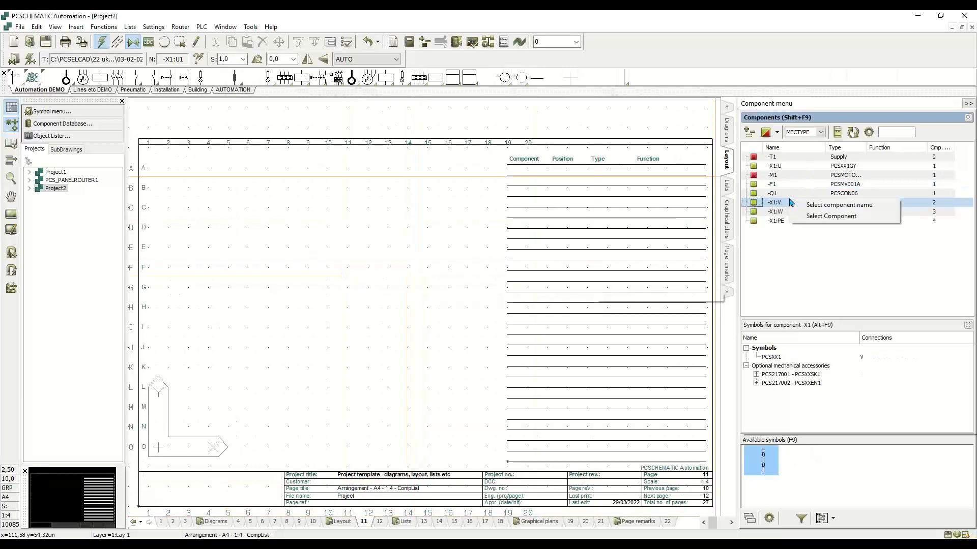
{"action": "left_click", "coordinate": [822, 205]}
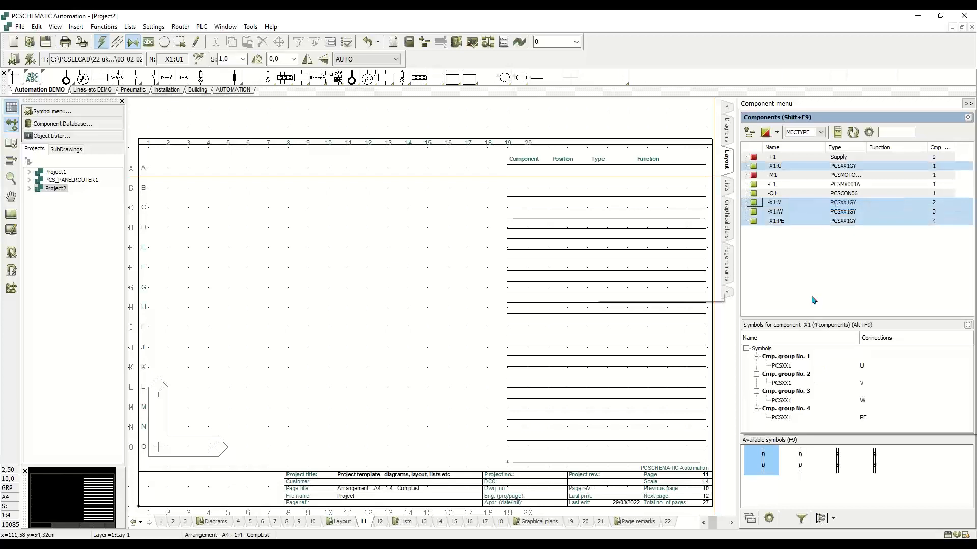
{"action": "left_click", "coordinate": [763, 460]}
{"action": "right_click", "coordinate": [778, 464]}
{"action": "left_click", "coordinate": [795, 464]}
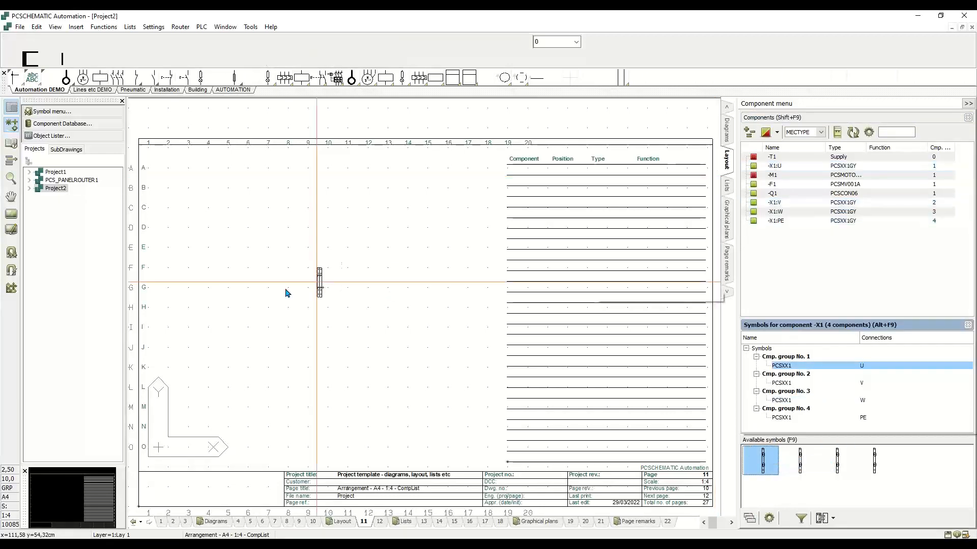
{"action": "left_click", "coordinate": [227, 342]}
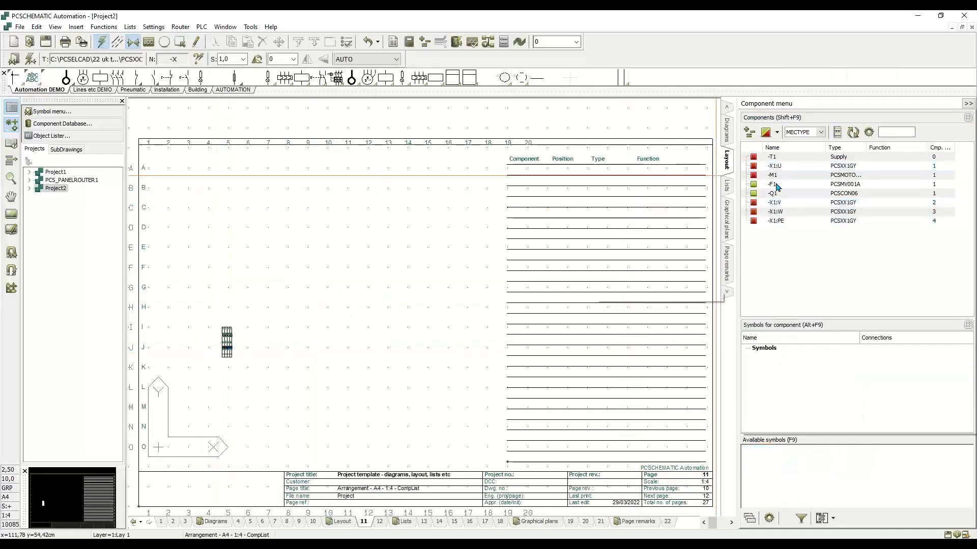
Place the mechanical symbols of thermal overload -F1 above the terminal block and contactor -Q1 above -F1
{"action": "left_click", "coordinate": [778, 187]}
{"action": "left_click", "coordinate": [769, 458]}
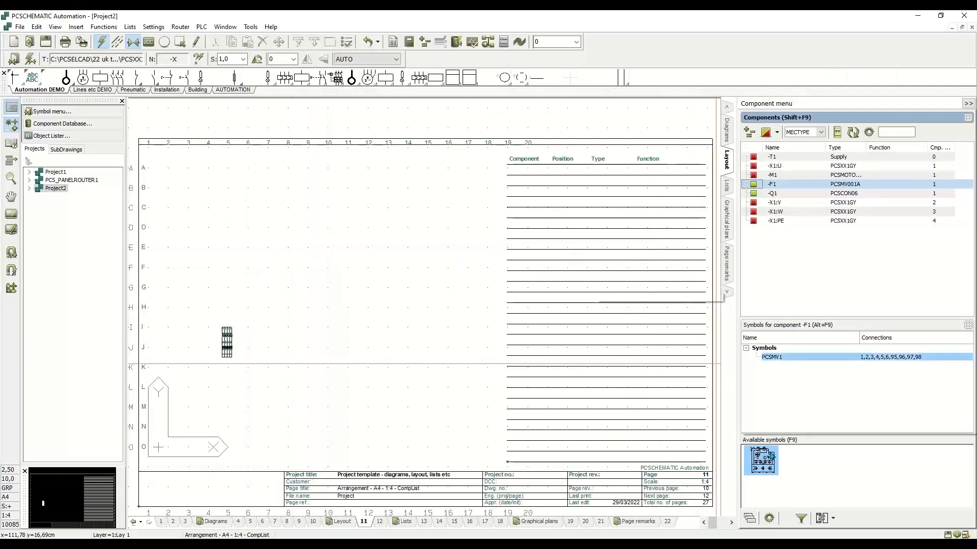
{"action": "left_click", "coordinate": [227, 254]}
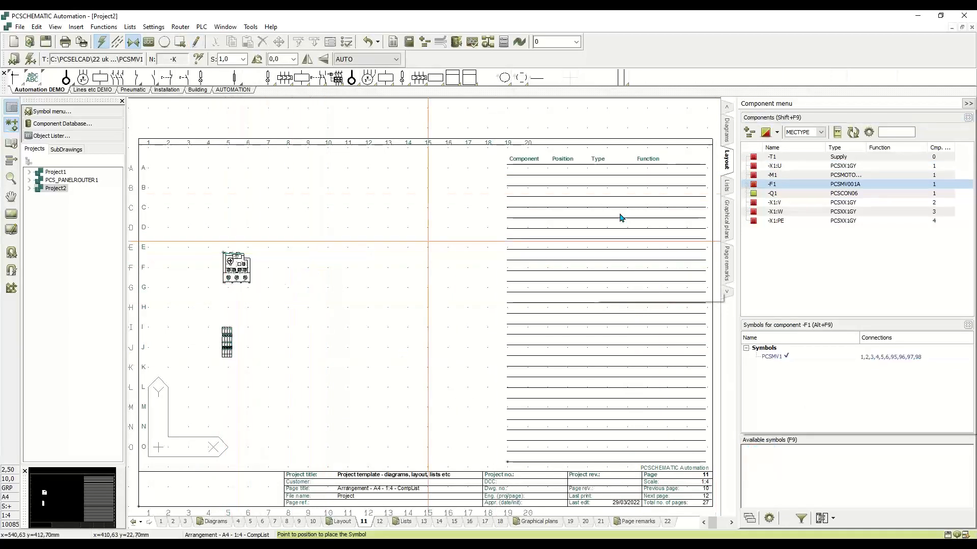
{"action": "left_click", "coordinate": [772, 194]}
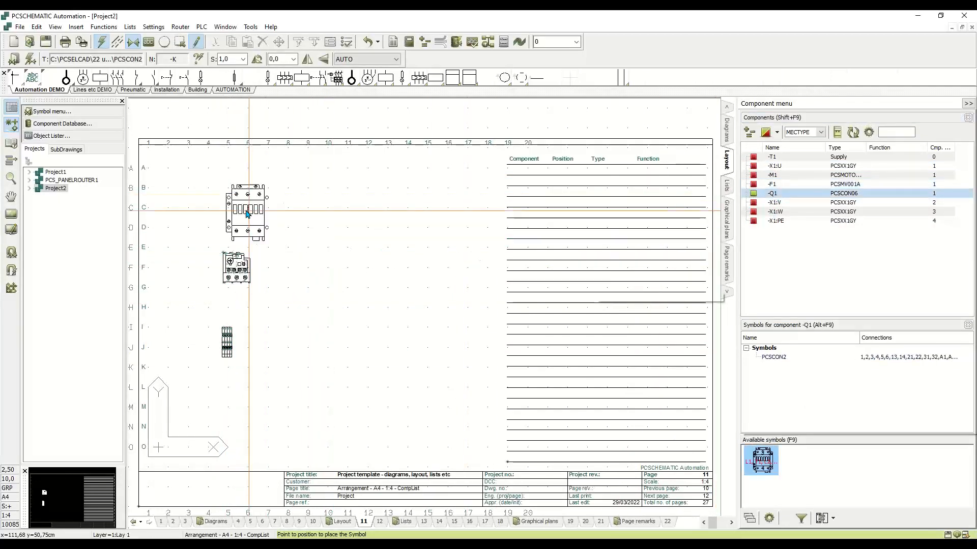
{"action": "left_click", "coordinate": [232, 208]}
Run Panelrouter on the layout page to route the wires between -Q1, -F1 and the -X1 terminals
{"action": "left_click", "coordinate": [250, 26]}
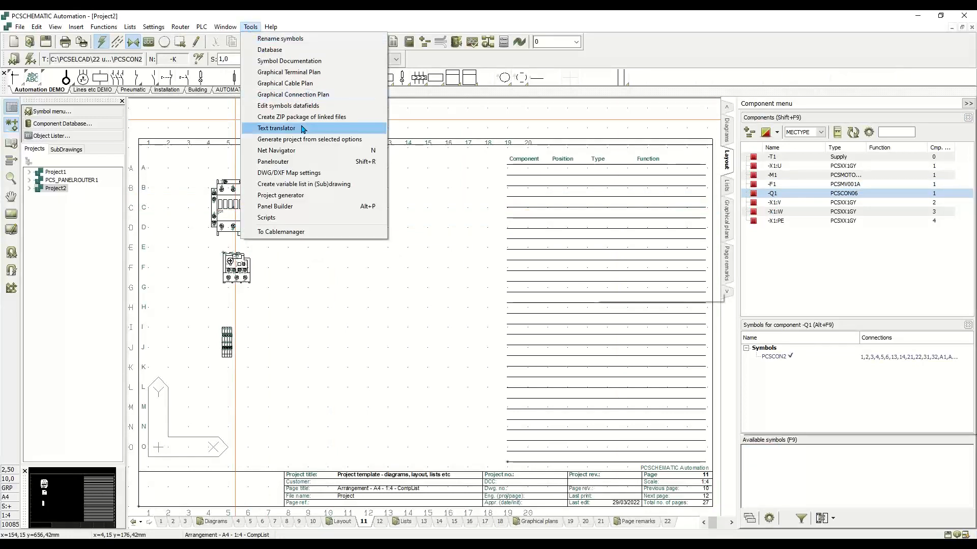
{"action": "left_click", "coordinate": [301, 161]}
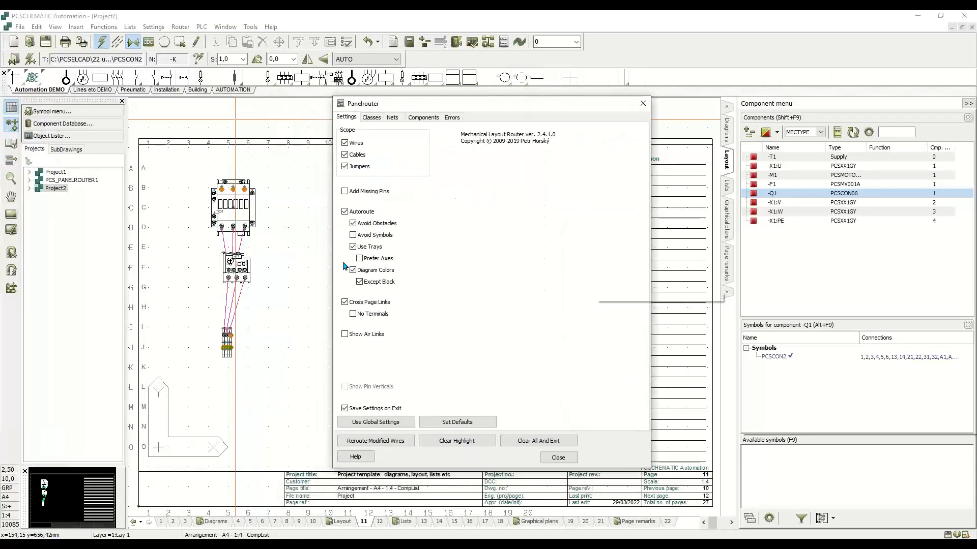
{"action": "left_click", "coordinate": [642, 103]}
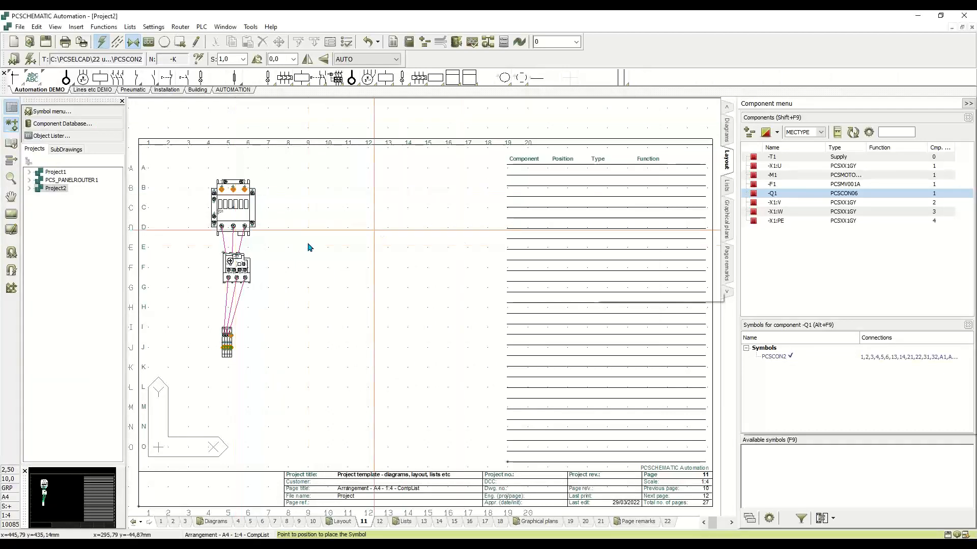
Delete only the layout symbol of thermal overload -F1, keeping its diagram symbol
{"action": "scroll", "coordinate": [426, 311], "scroll_direction": "up", "scroll_amount": 3}
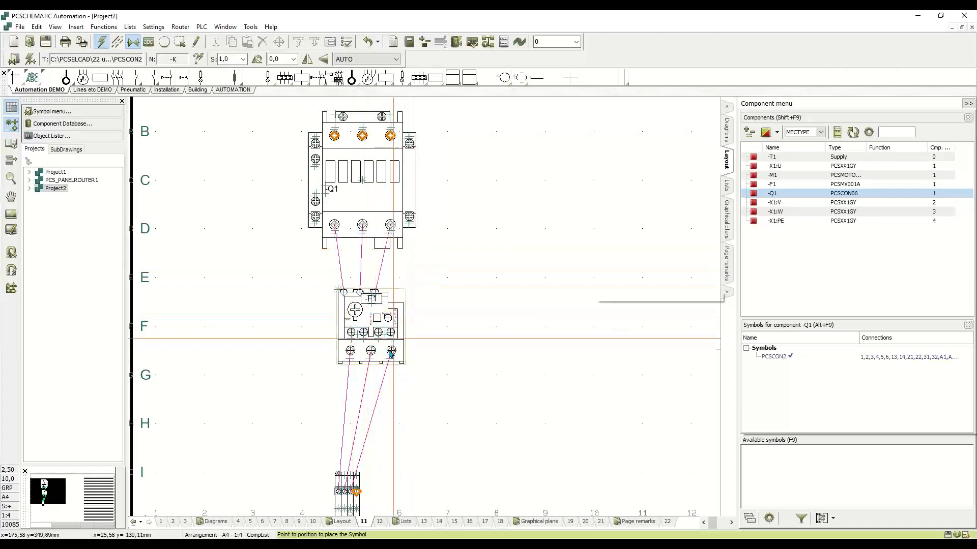
{"action": "mouse_move", "coordinate": [389, 340]}
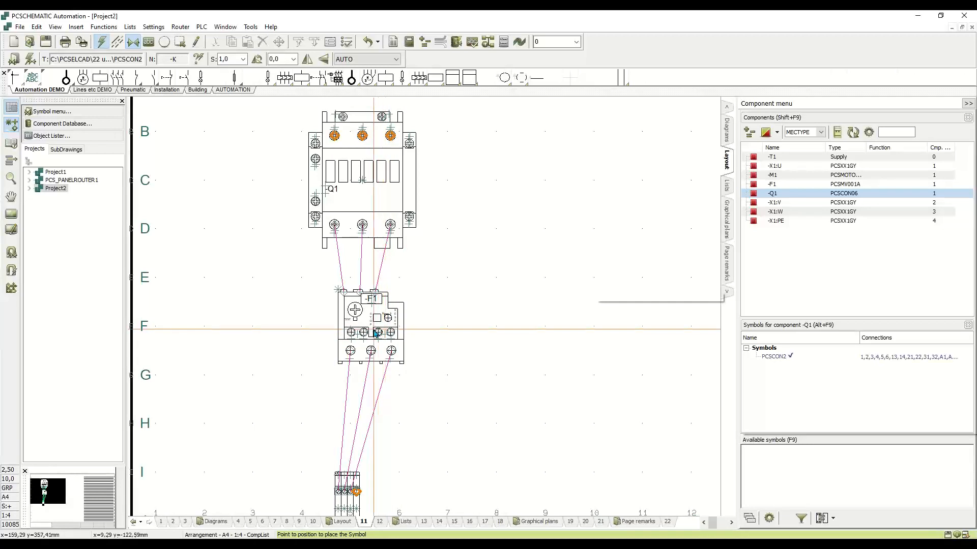
{"action": "left_click", "coordinate": [374, 330]}
{"action": "left_click", "coordinate": [375, 332]}
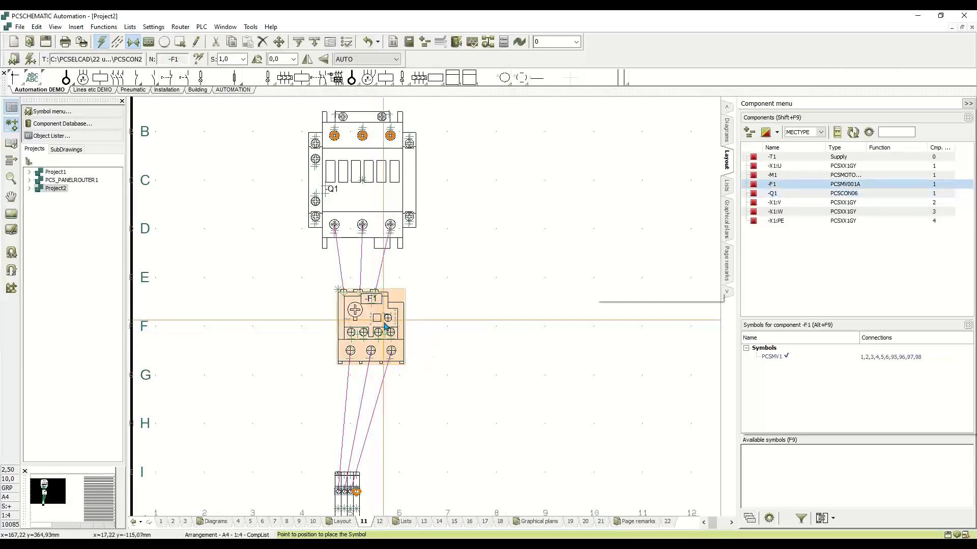
{"action": "key", "text": "Delete"}
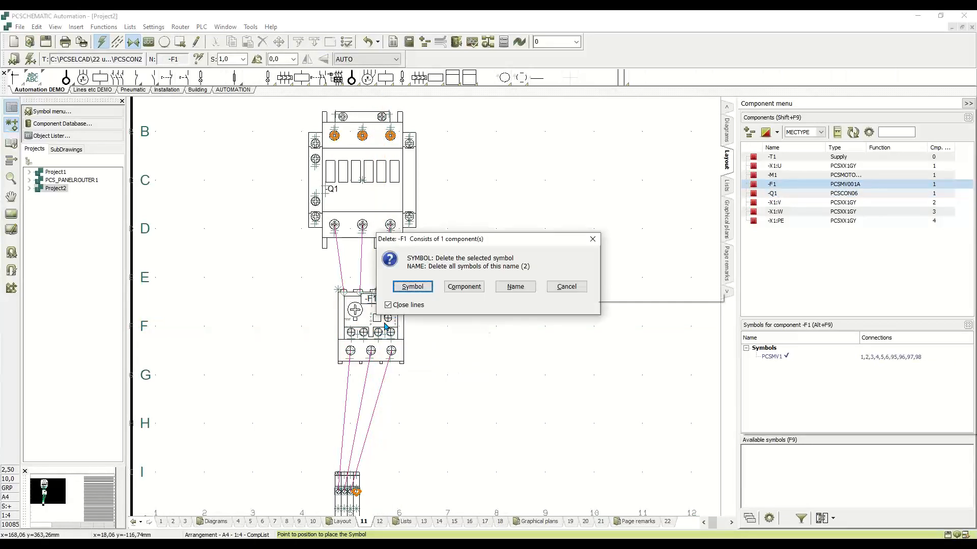
{"action": "left_click", "coordinate": [422, 284]}
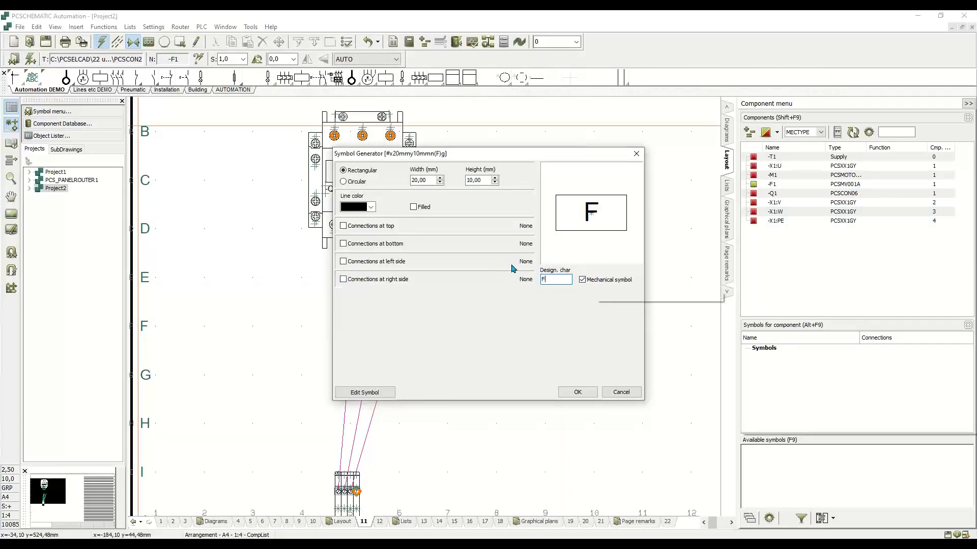
Generate a rectangular mechanical symbol 40 mm wide and 30 mm high with the designation F1 and no connections
{"action": "type", "text": "1"}
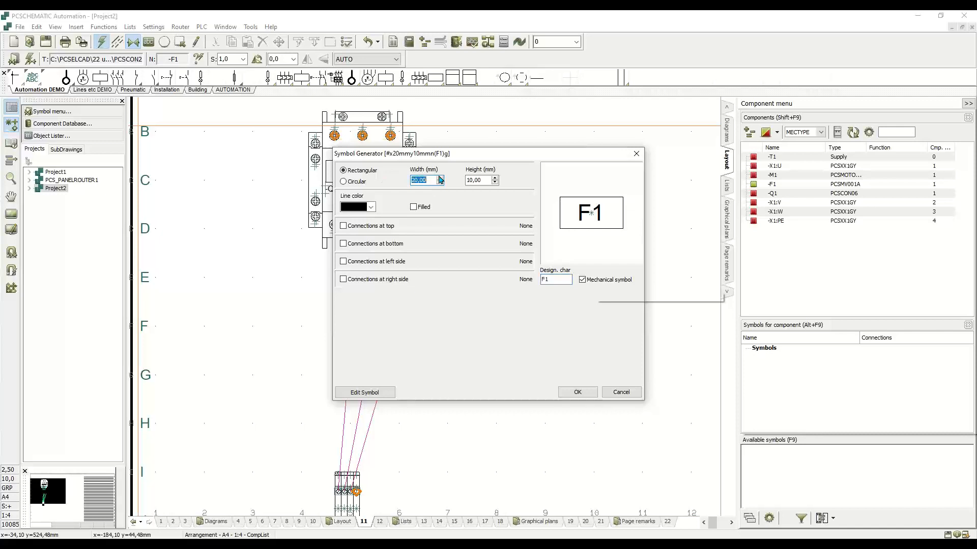
{"action": "type", "text": "40"}
{"action": "double_click", "coordinate": [484, 179]}
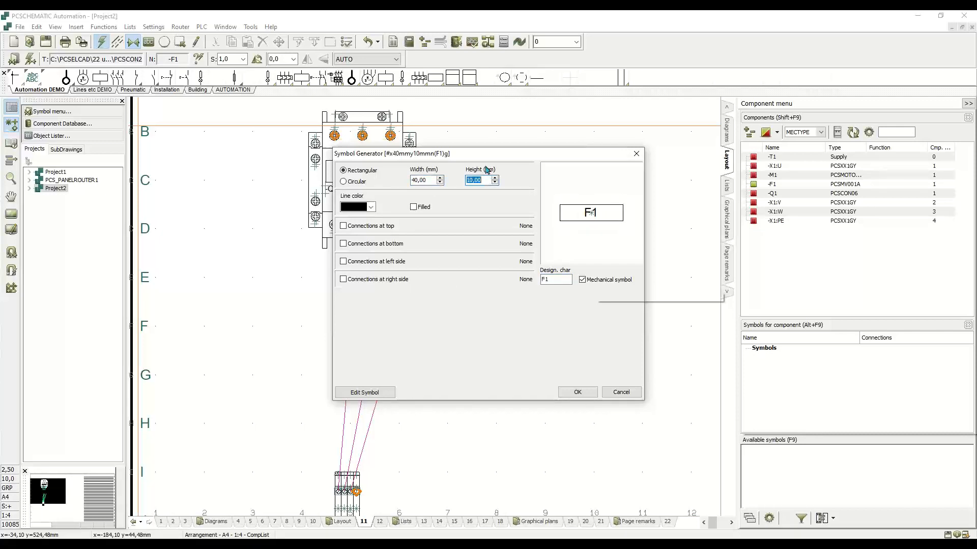
{"action": "type", "text": "401"}
{"action": "key", "text": "BackSpace"}
{"action": "key", "text": "BackSpace"}
{"action": "key", "text": "BackSpace"}
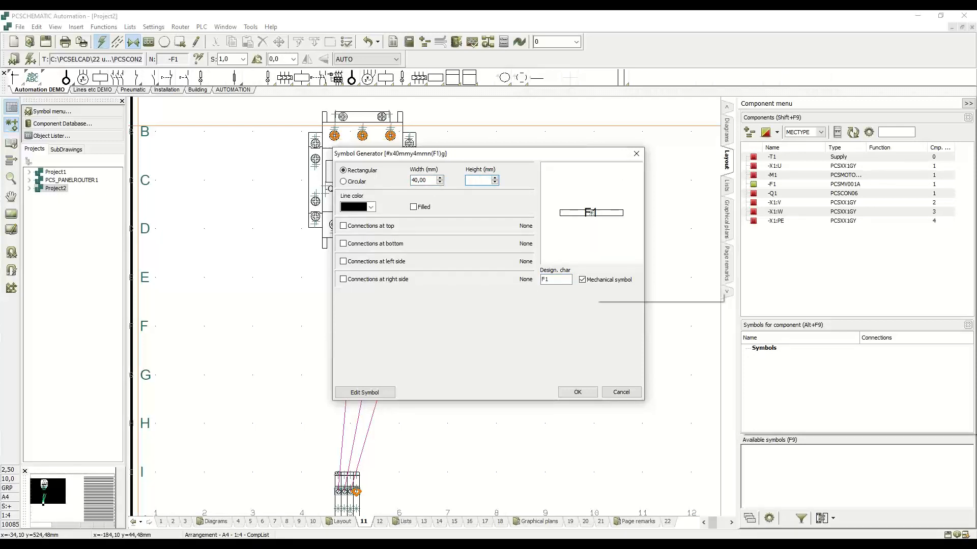
{"action": "type", "text": "30"}
{"action": "left_click", "coordinate": [580, 391]}
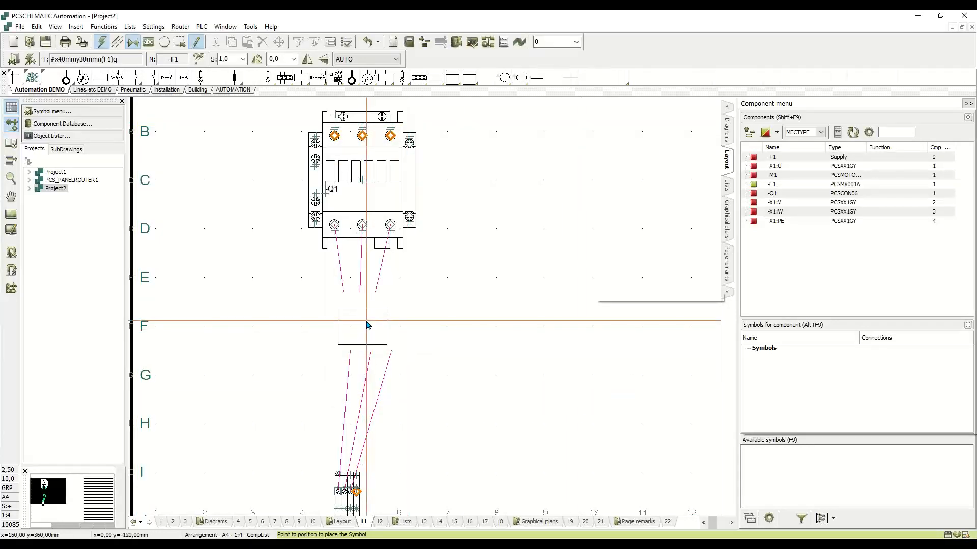
Place the generated rectangle between -Q1 and the terminals, name it -F1 and assign the project type PCSMV001A
{"action": "left_click", "coordinate": [365, 325]}
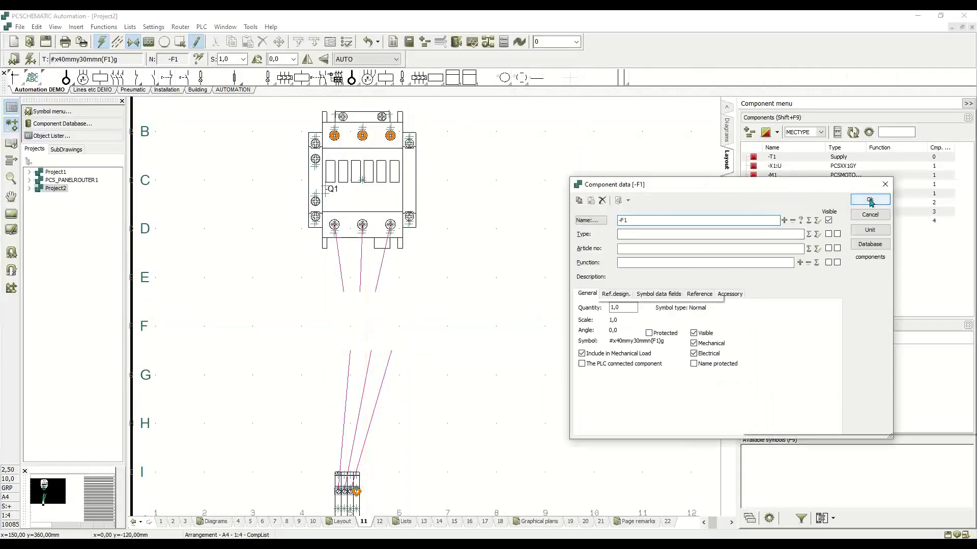
{"action": "left_click", "coordinate": [817, 249]}
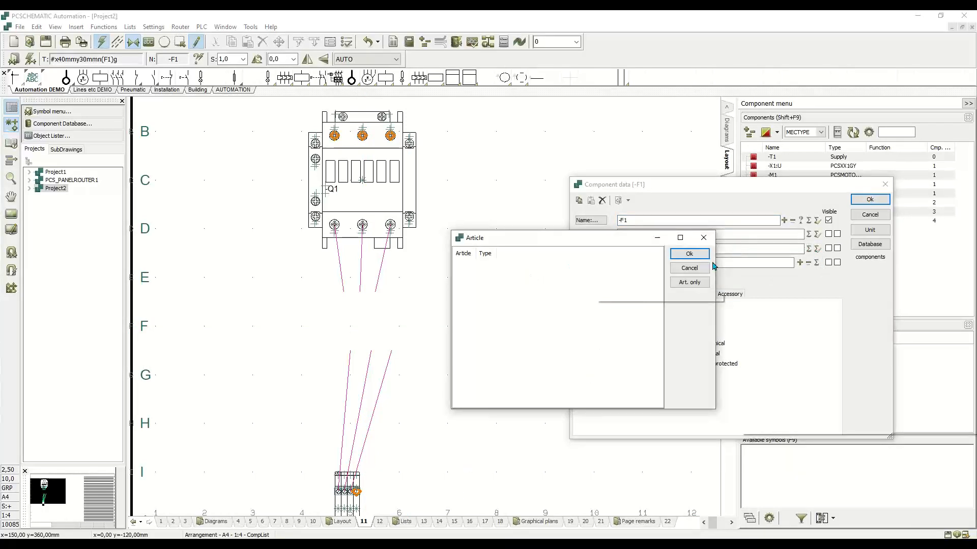
{"action": "left_click", "coordinate": [704, 268]}
{"action": "left_click", "coordinate": [817, 235]}
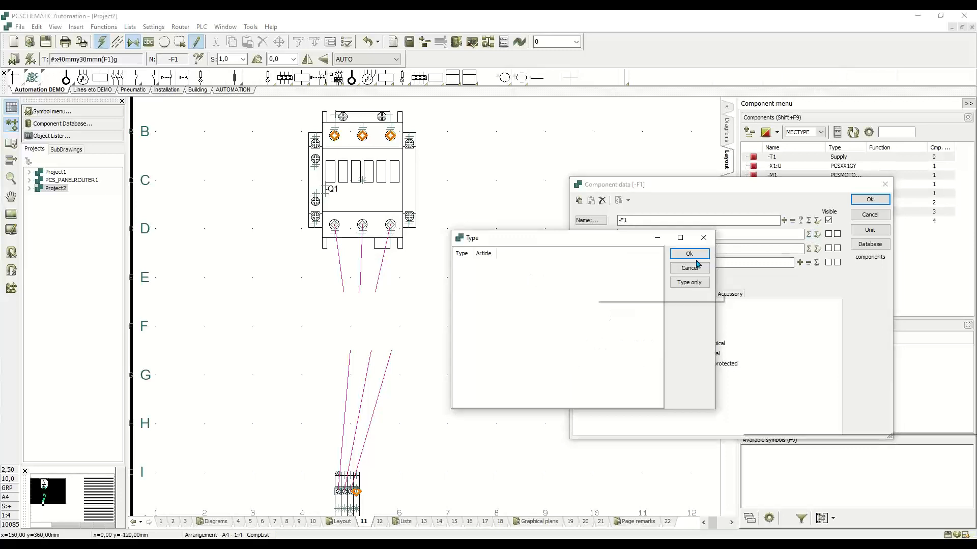
{"action": "left_click", "coordinate": [684, 272]}
{"action": "left_click", "coordinate": [808, 235]}
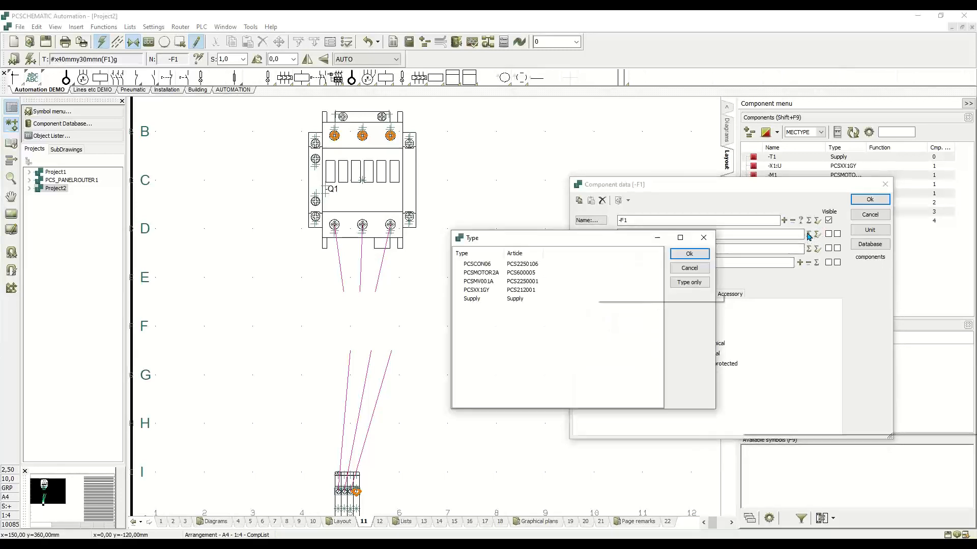
{"action": "double_click", "coordinate": [486, 281]}
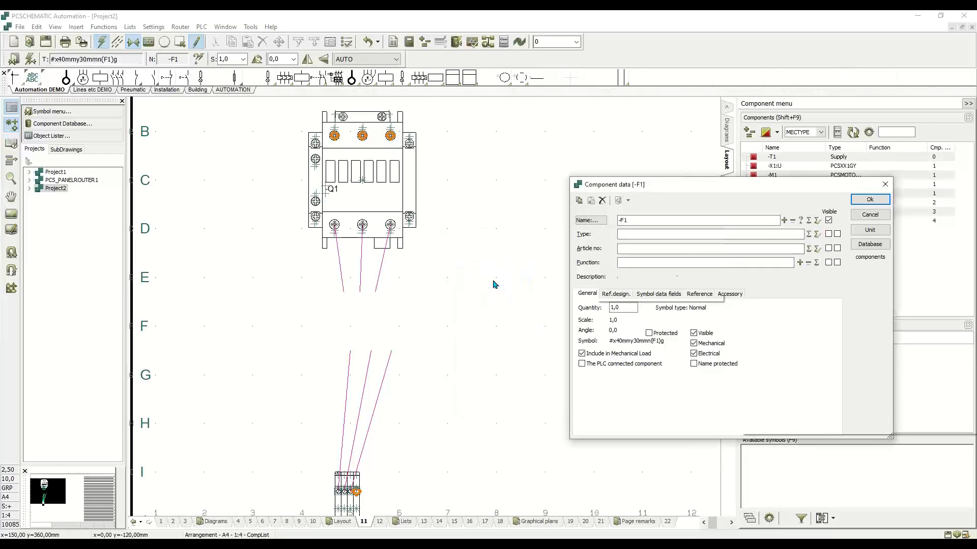
{"action": "left_click", "coordinate": [869, 199]}
{"action": "key", "text": "Escape"}
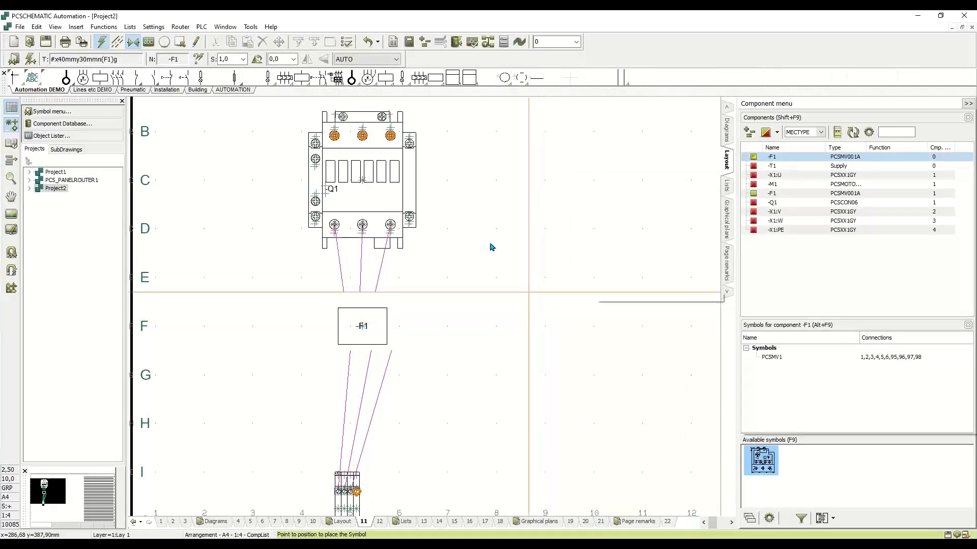
Open Panelrouter, turn on Add Missing Pins, and clear all existing routing from the layout page
{"action": "left_click", "coordinate": [252, 28]}
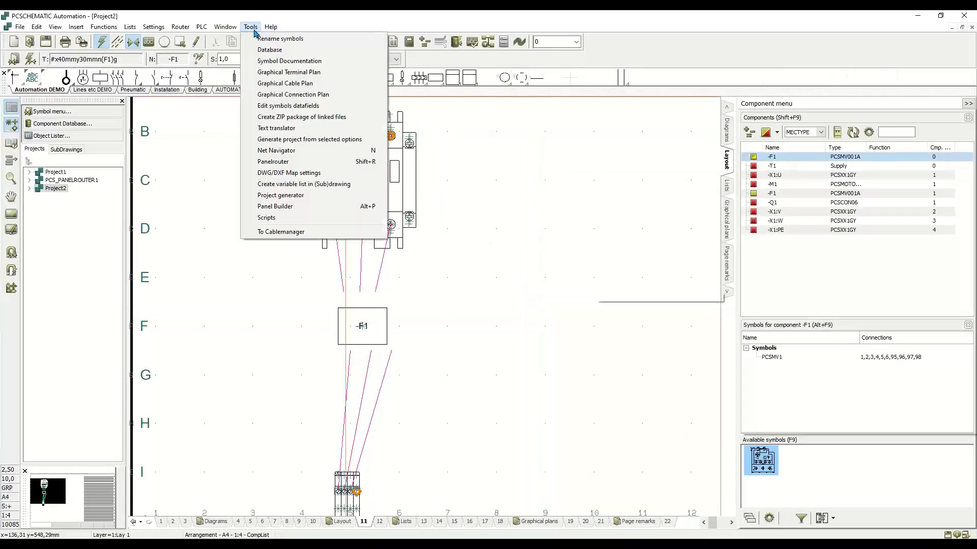
{"action": "left_click", "coordinate": [333, 164]}
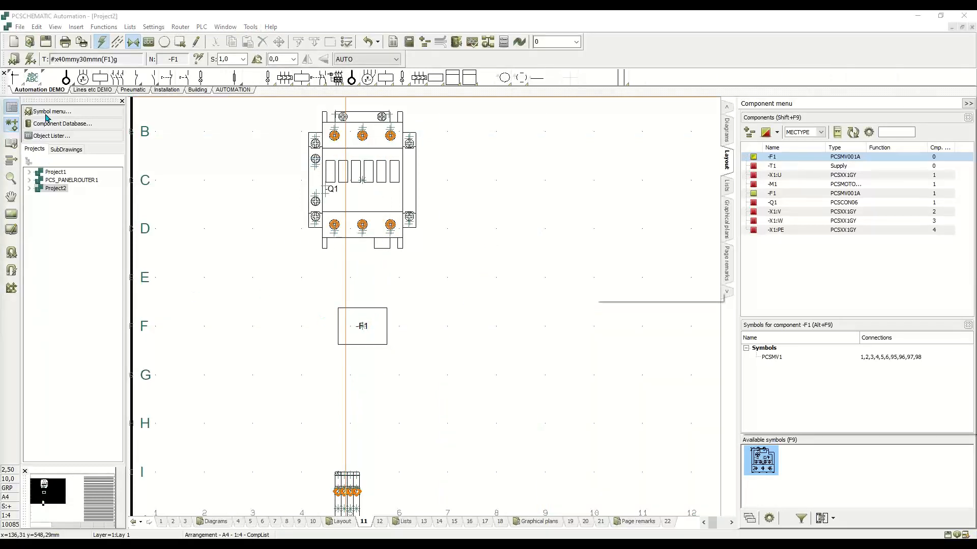
{"action": "left_click_drag", "start_coordinate": [278, 106], "coordinate": [612, 104]}
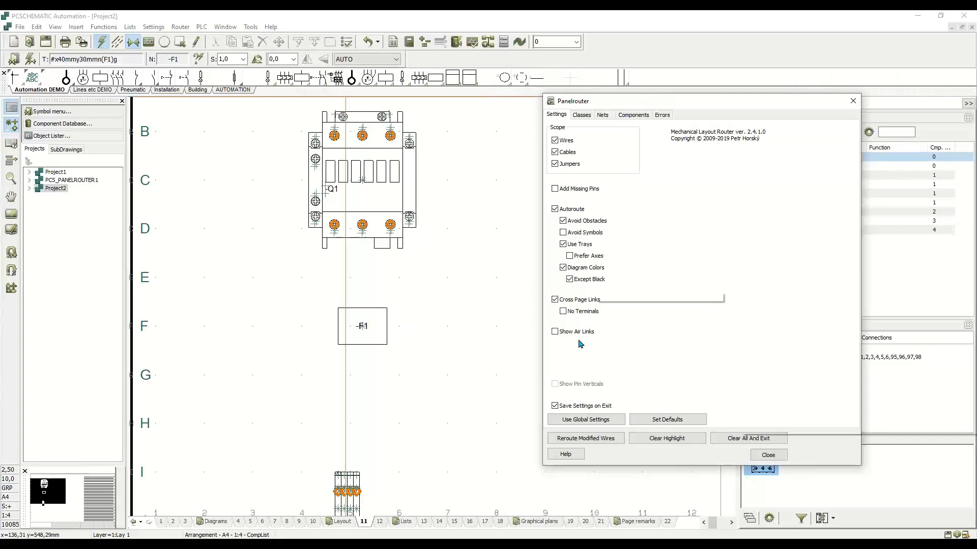
{"action": "left_click", "coordinate": [584, 190]}
{"action": "left_click", "coordinate": [727, 437]}
Reopen Panelrouter, enable Add Missing Pins and reroute the modified wires
{"action": "left_click", "coordinate": [251, 27]}
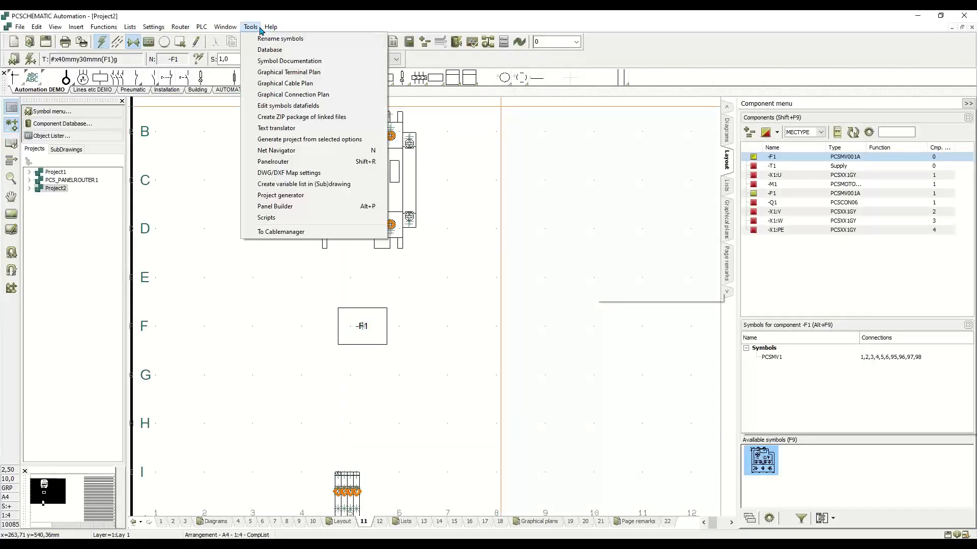
{"action": "left_click", "coordinate": [280, 162]}
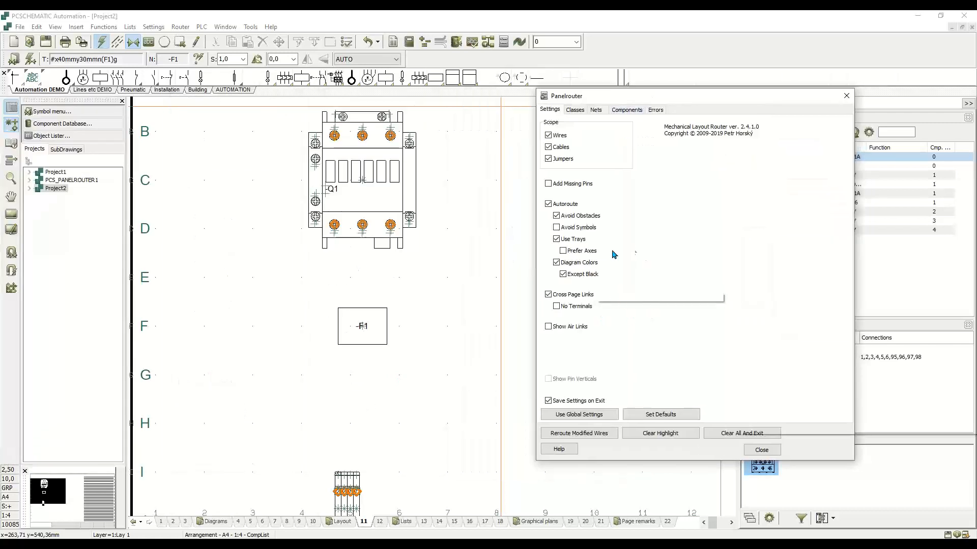
{"action": "left_click", "coordinate": [555, 185]}
{"action": "left_click", "coordinate": [600, 436]}
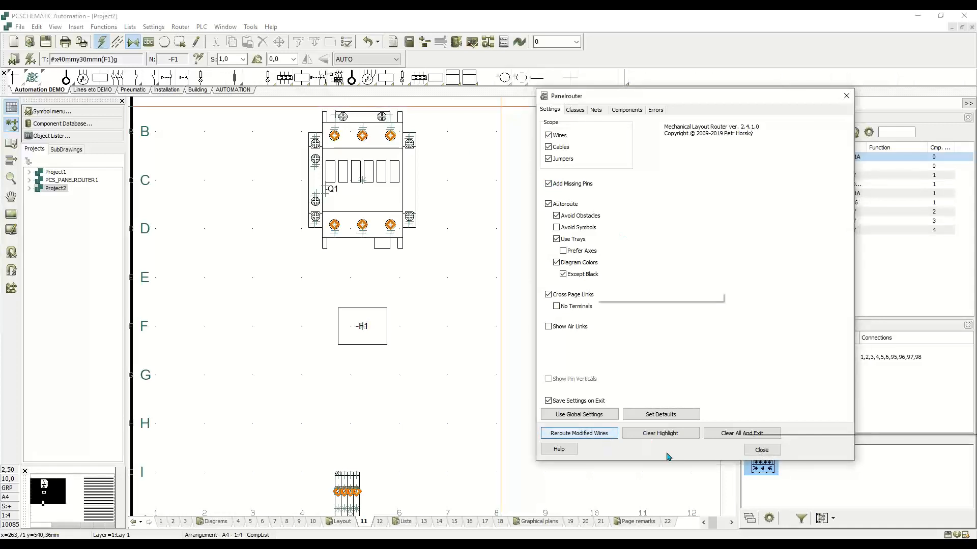
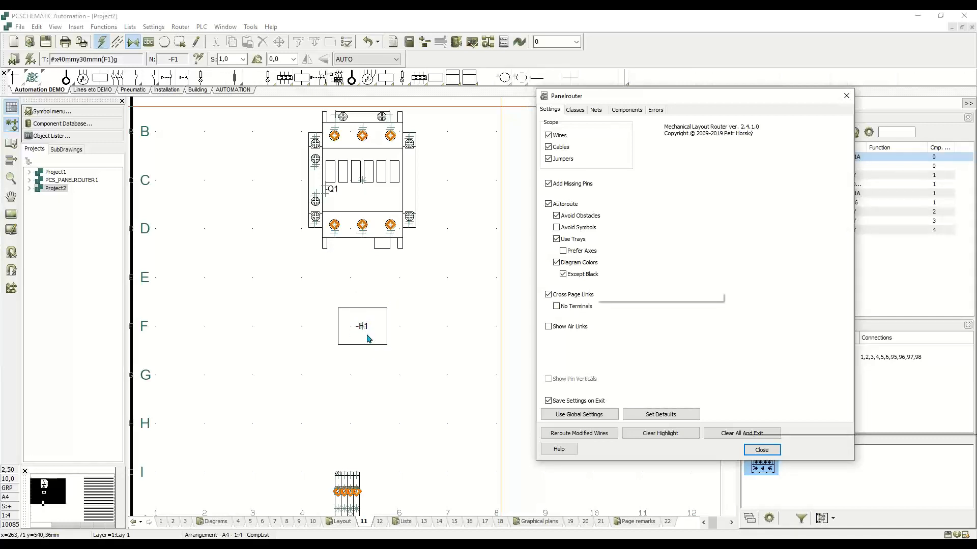
{"action": "left_click", "coordinate": [846, 96]}
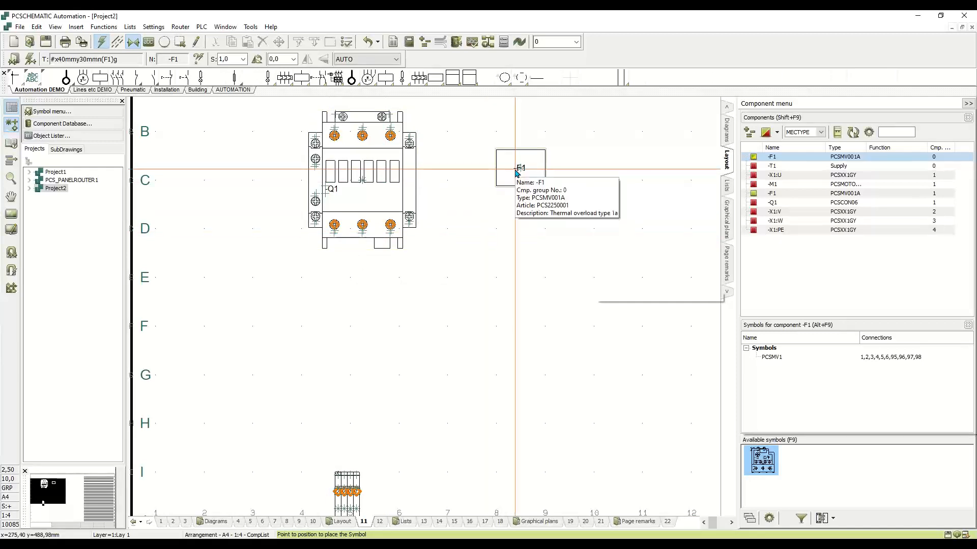
Move the generated -F1 rectangle to row F between columns 6 and 8, and bring up its available commands
{"action": "left_click_drag", "start_coordinate": [533, 177], "coordinate": [473, 337]}
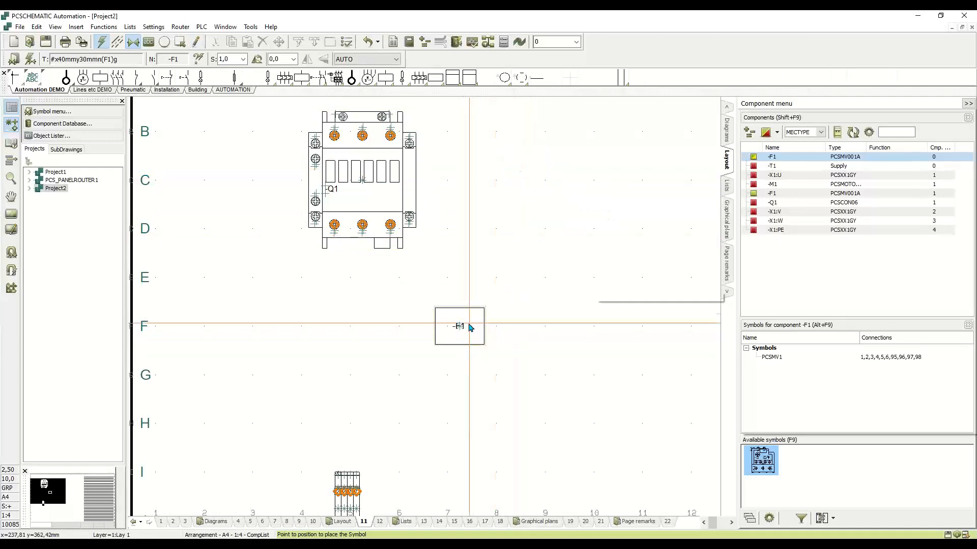
{"action": "right_click", "coordinate": [466, 340]}
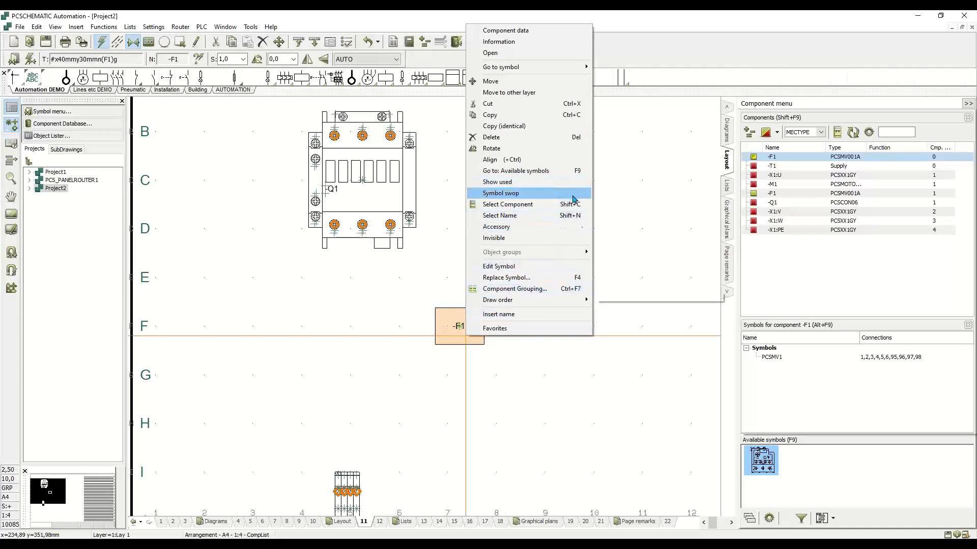
{"action": "left_click", "coordinate": [442, 342]}
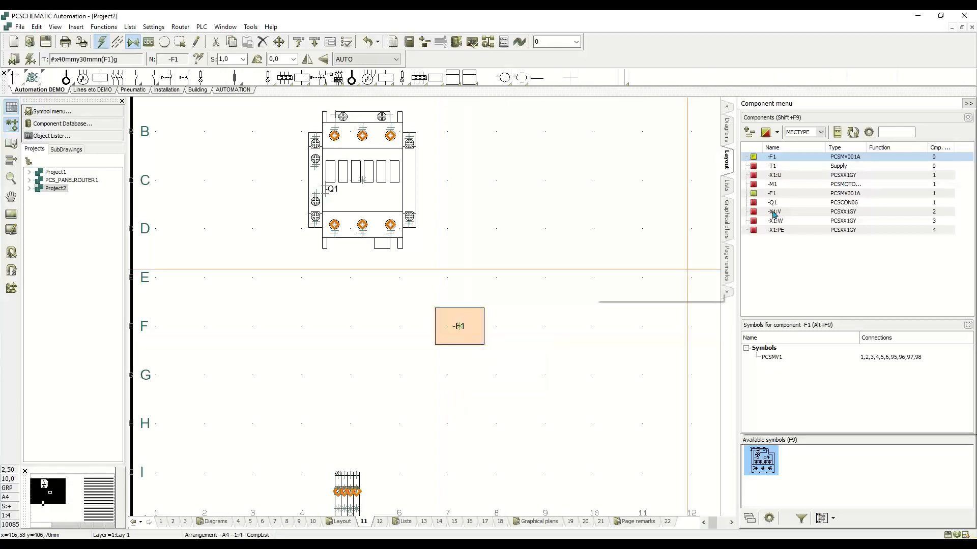
Place the thermal overload layout symbol for -F1 (PCSMV001A) beside the rectangle and make all its connection names visible
{"action": "left_click", "coordinate": [796, 193]}
{"action": "left_click", "coordinate": [543, 317]}
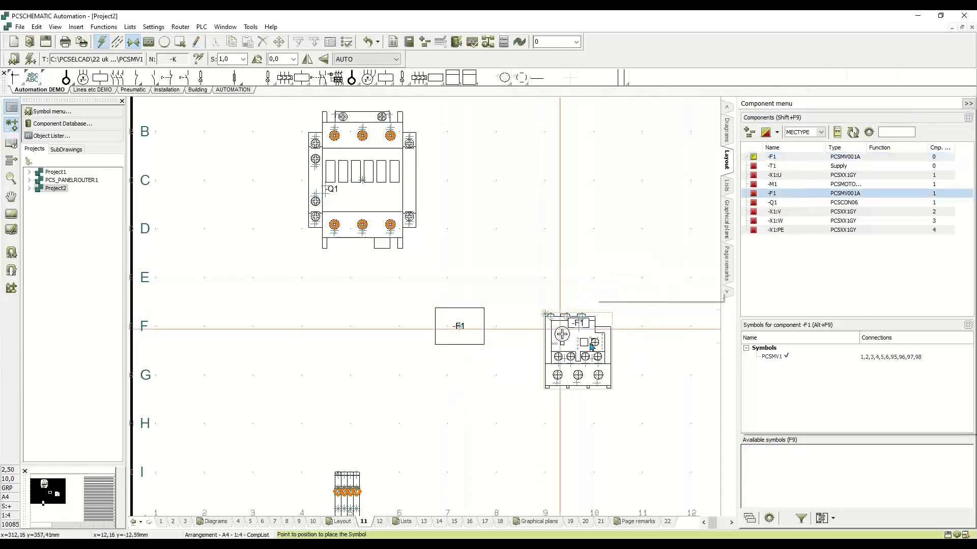
{"action": "scroll", "coordinate": [564, 335], "scroll_direction": "up", "scroll_amount": 4}
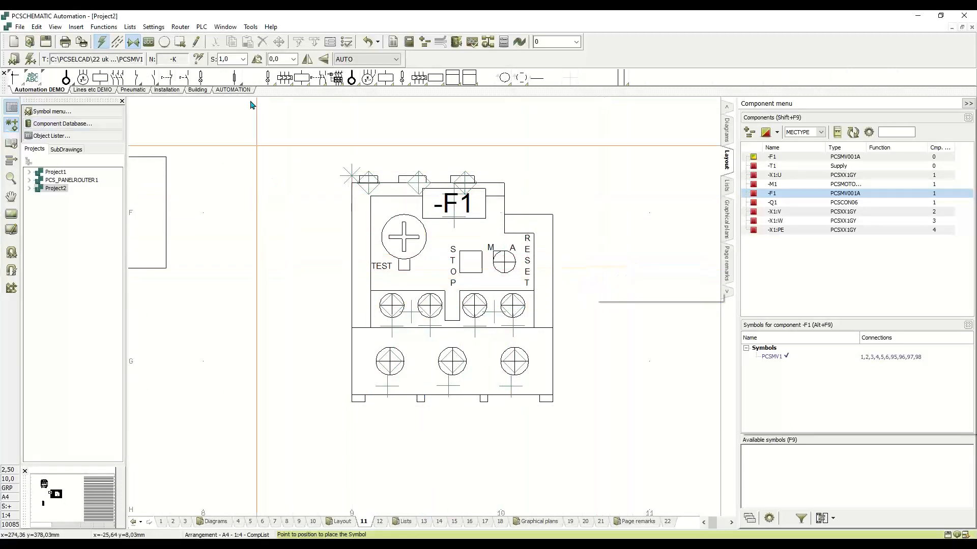
{"action": "left_click_drag", "start_coordinate": [278, 140], "coordinate": [612, 436]}
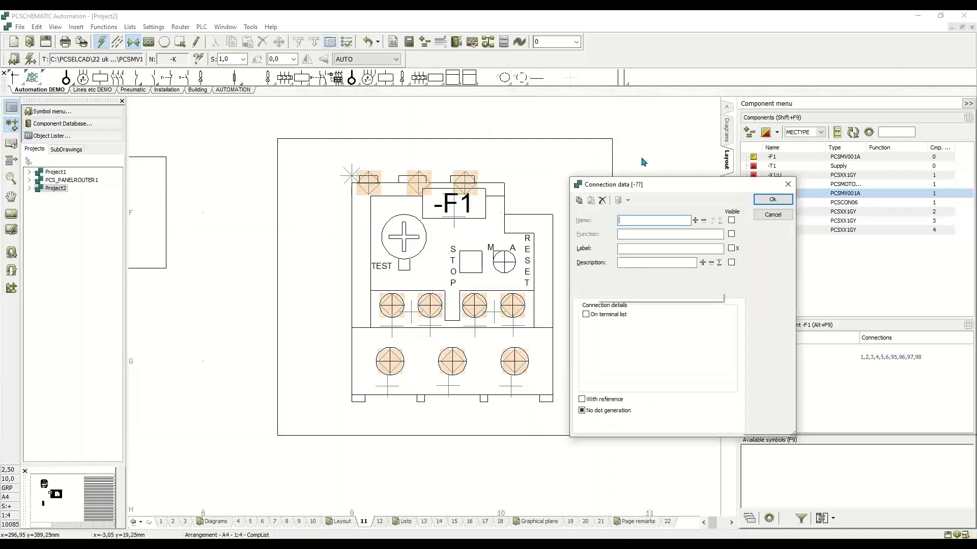
{"action": "left_click", "coordinate": [791, 200]}
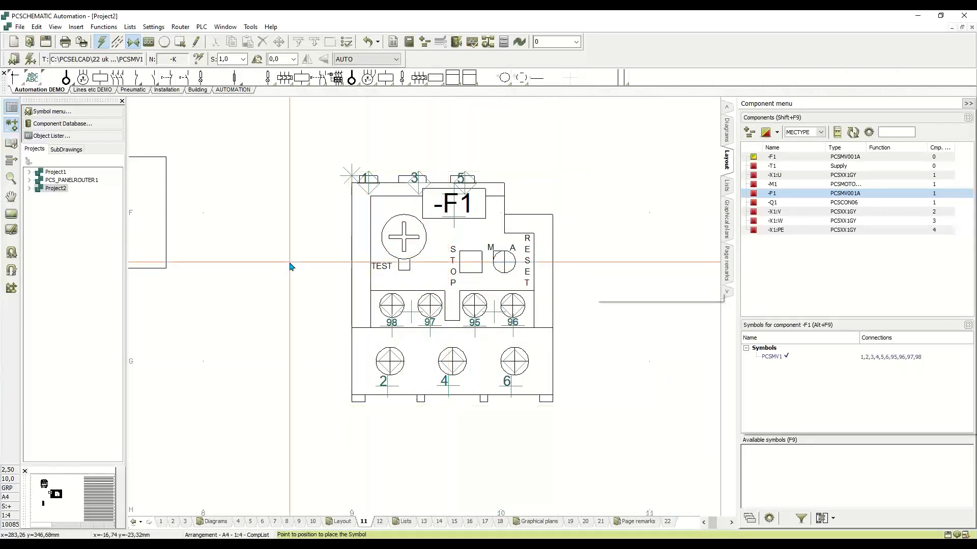
Open the generated -F1 rectangle for symbol editing, leaving its symbol settings as they are
{"action": "scroll", "coordinate": [451, 261], "scroll_direction": "down", "scroll_amount": 2}
{"action": "left_click", "coordinate": [219, 277]}
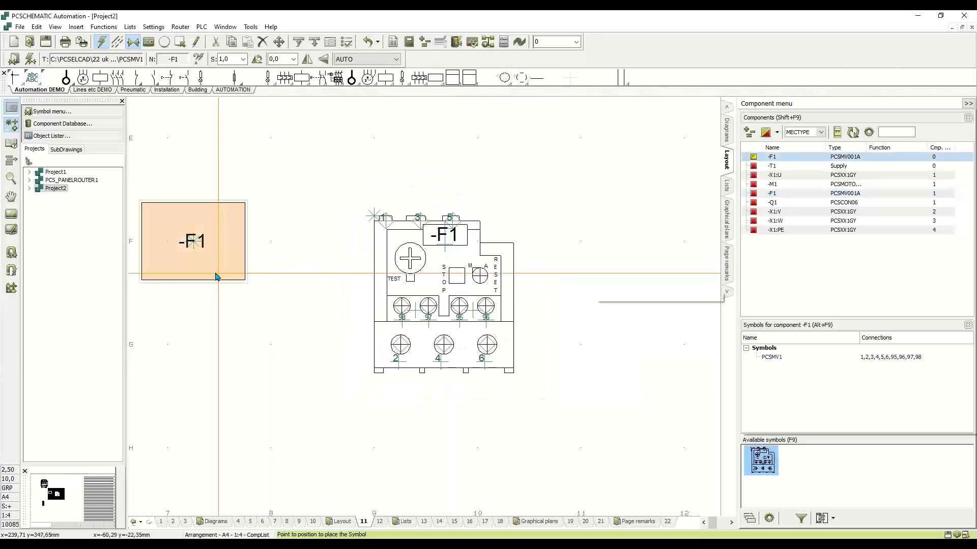
{"action": "right_click", "coordinate": [223, 267]}
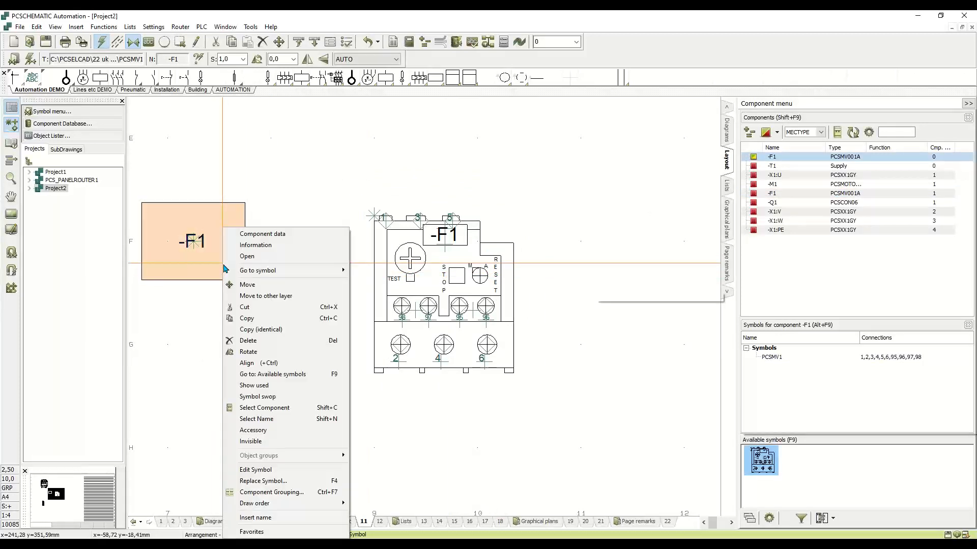
{"action": "left_click", "coordinate": [283, 470]}
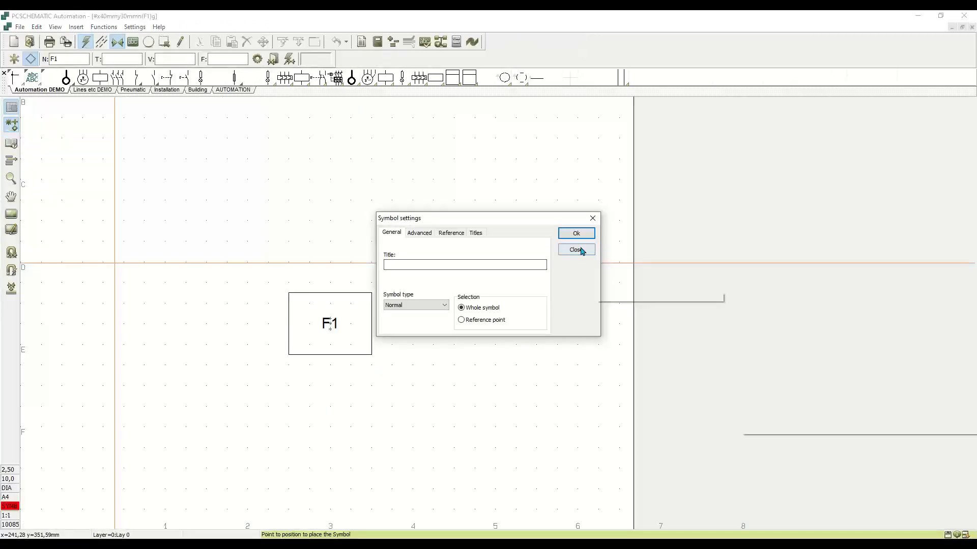
{"action": "left_click", "coordinate": [577, 249]}
{"action": "scroll", "coordinate": [498, 315], "scroll_direction": "up", "scroll_amount": 3}
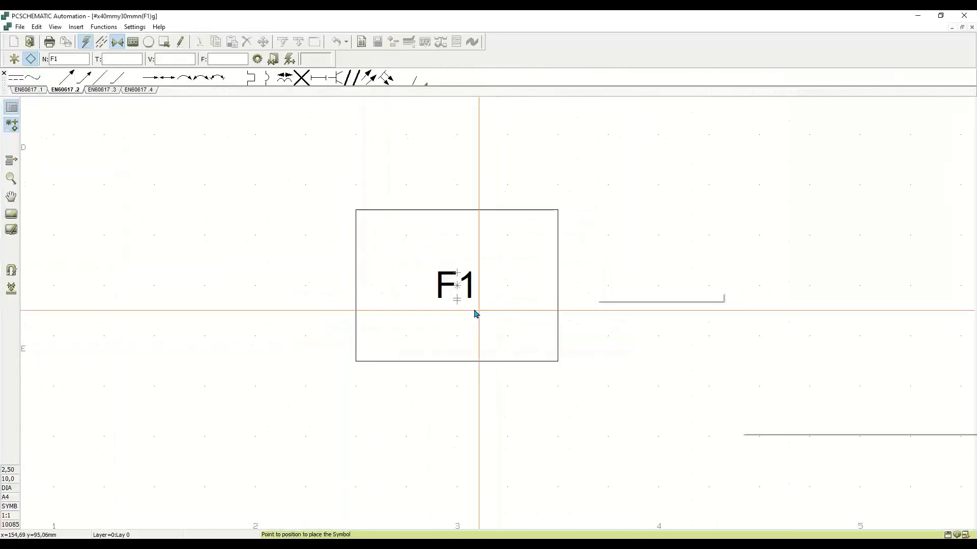
Add connections 1 and 2 near the rectangle's upper edge and connection 3 near its lower edge, and close the symbol editor
{"action": "left_click", "coordinate": [181, 41]}
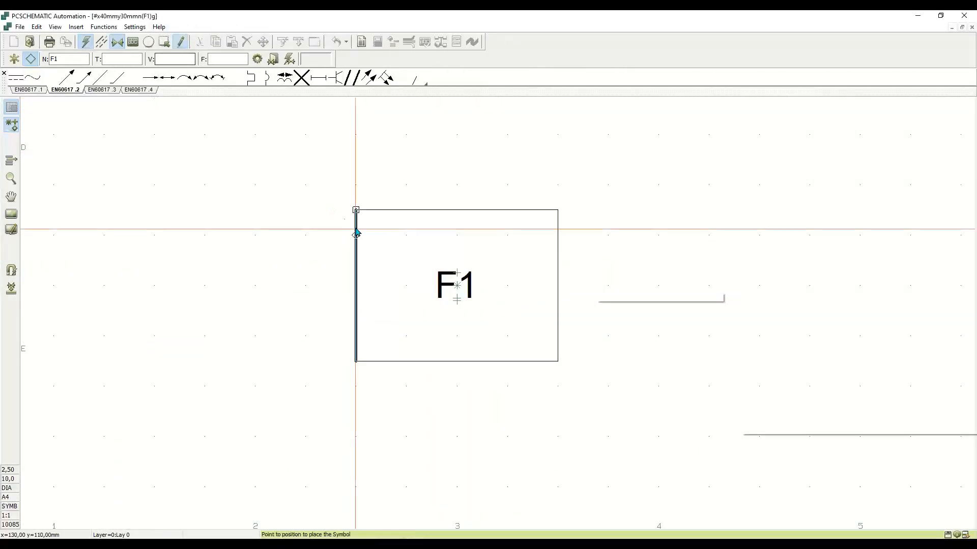
{"action": "left_click", "coordinate": [462, 250]}
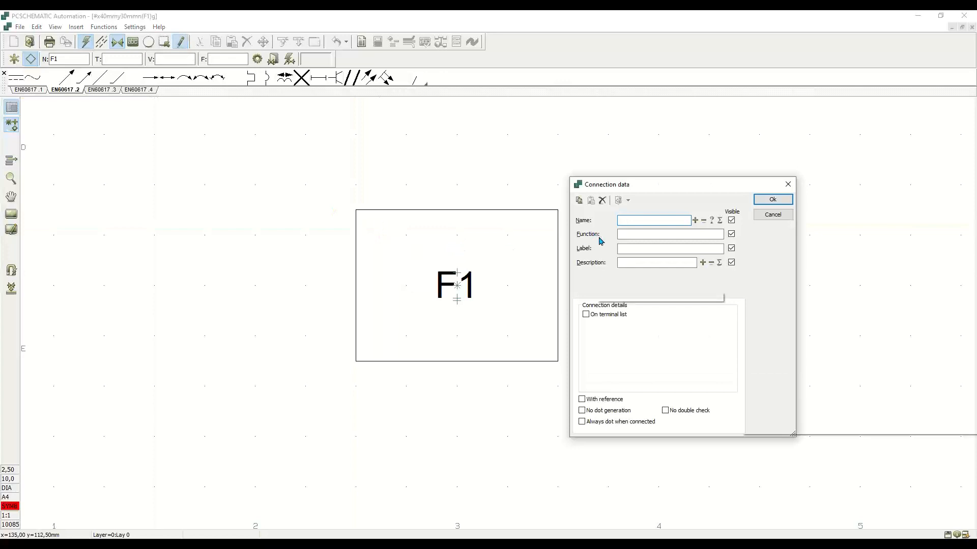
{"action": "type", "text": "1"}
{"action": "left_click", "coordinate": [771, 199]}
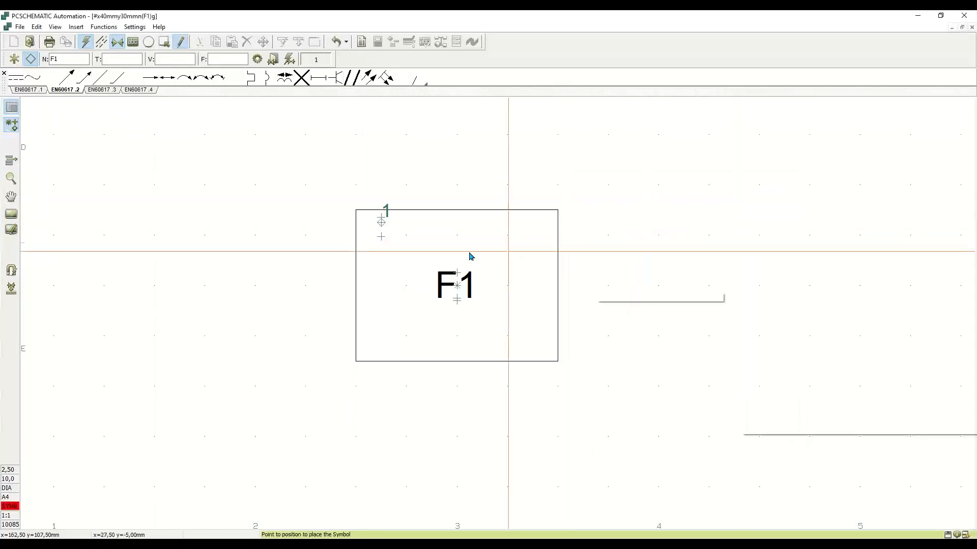
{"action": "left_click", "coordinate": [454, 230]}
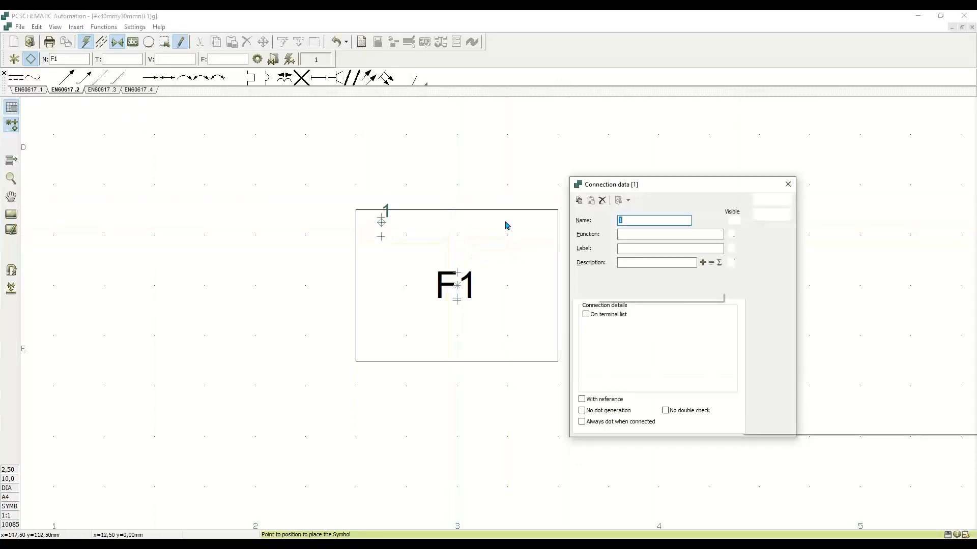
{"action": "left_click", "coordinate": [772, 200]}
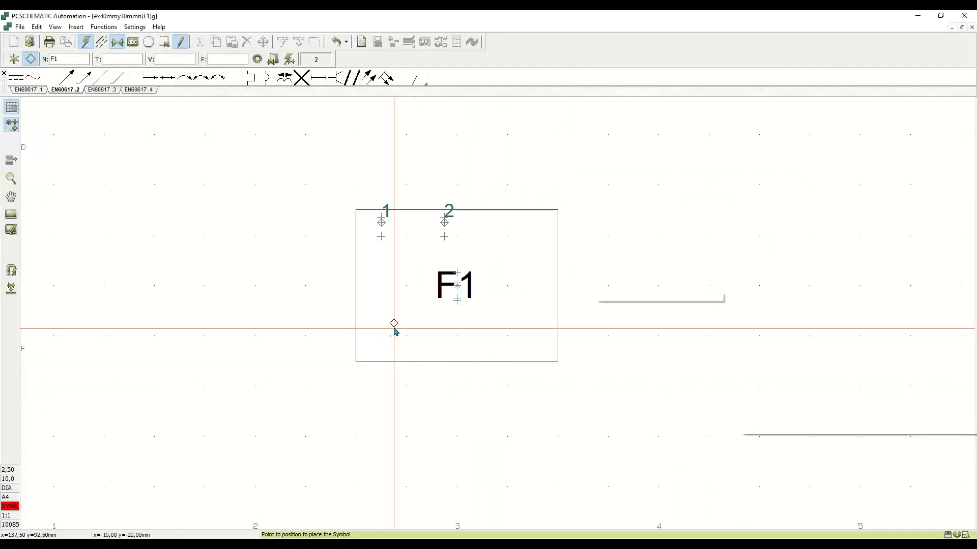
{"action": "left_click", "coordinate": [474, 353]}
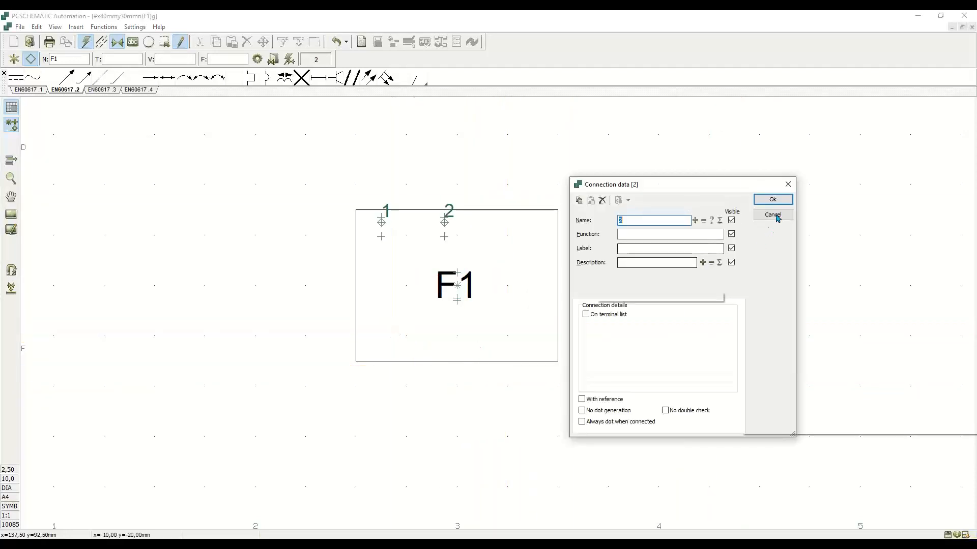
{"action": "left_click", "coordinate": [695, 221]}
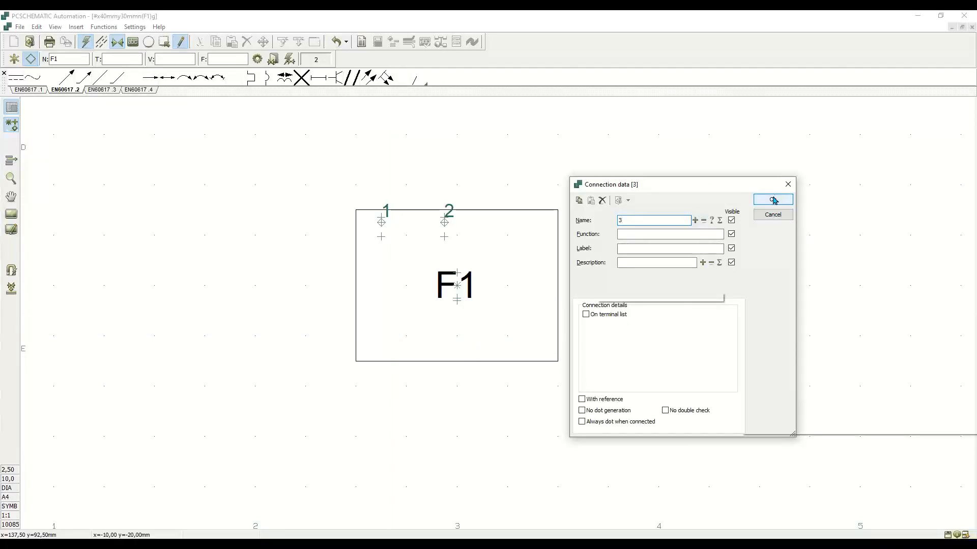
{"action": "left_click", "coordinate": [773, 200]}
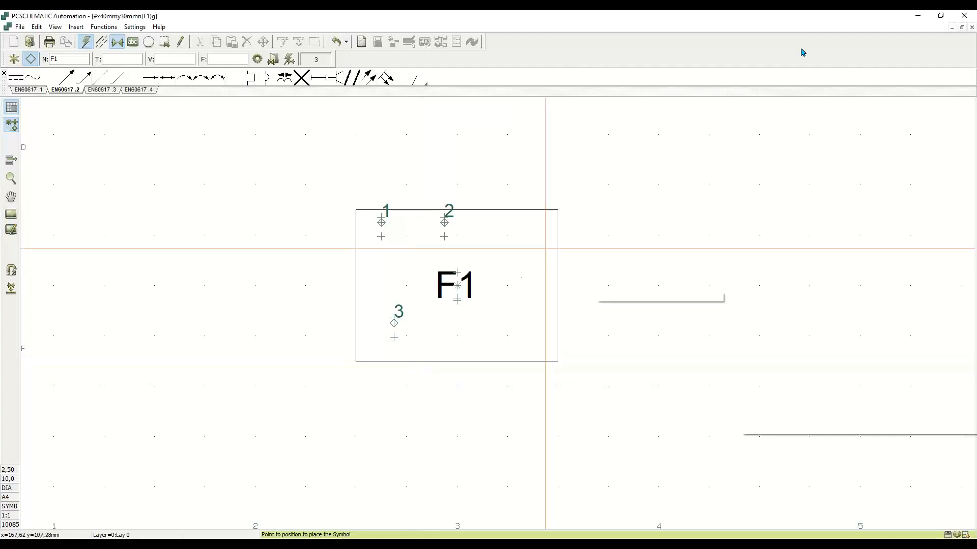
{"action": "left_click", "coordinate": [972, 28]}
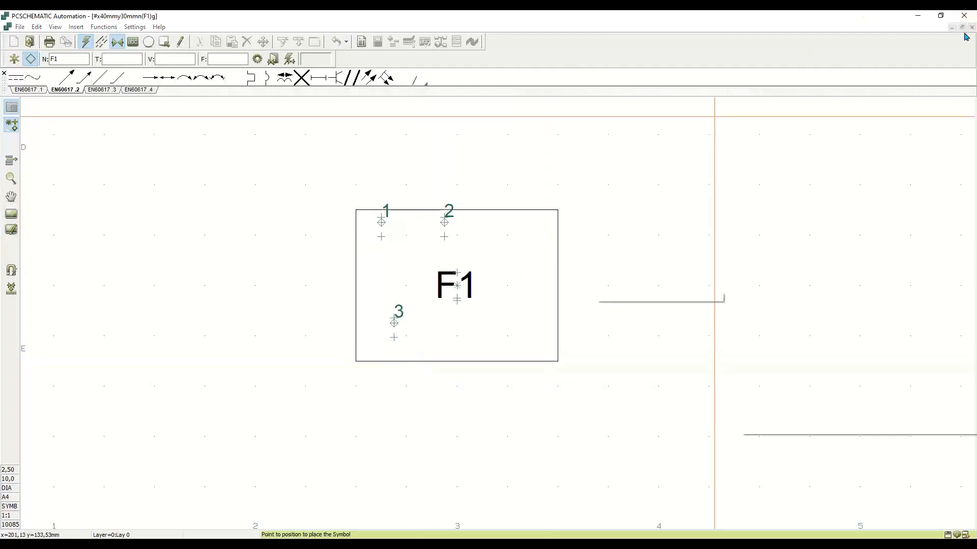
{"action": "left_click", "coordinate": [478, 292]}
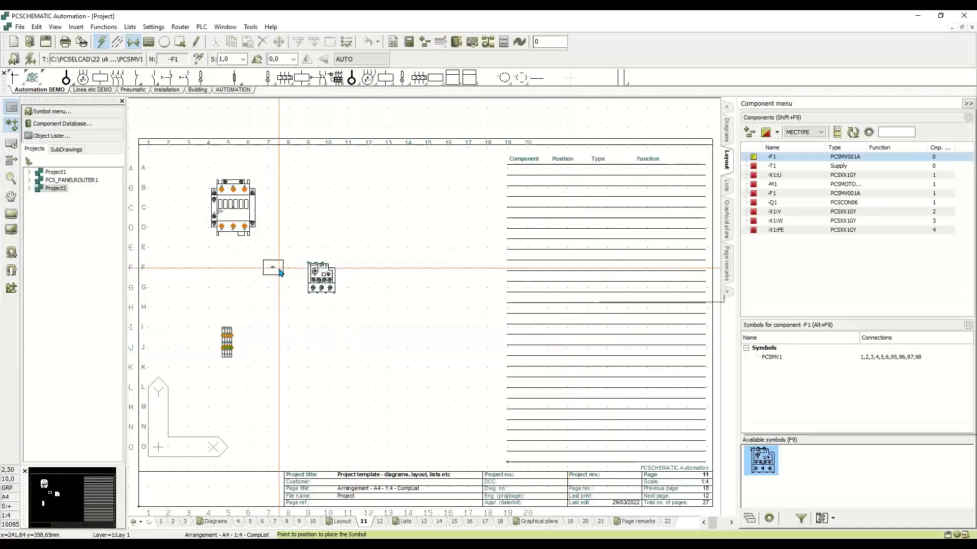
Delete only the generated rectangle symbol of -F1 from the layout page
{"action": "mouse_move", "coordinate": [280, 273]}
{"action": "key", "text": "Delete"}
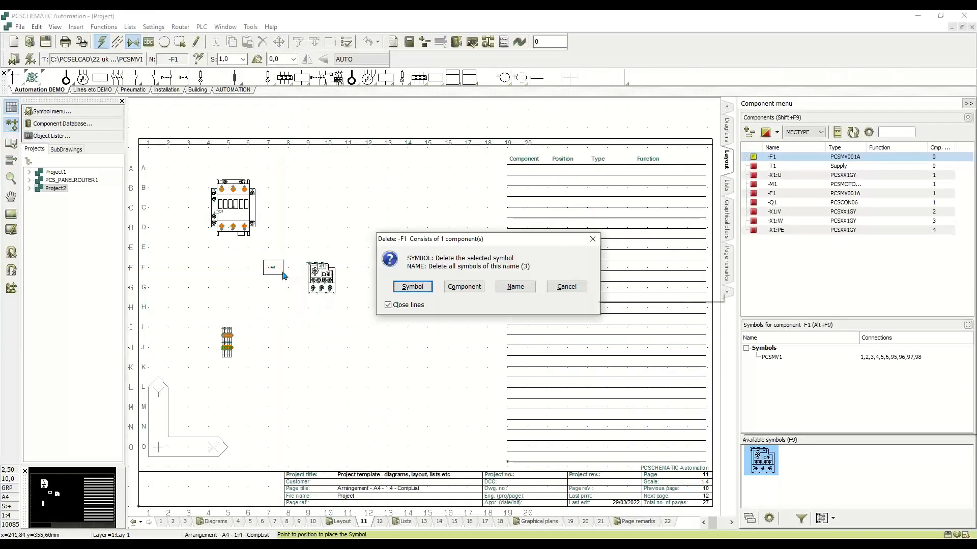
{"action": "left_click", "coordinate": [421, 288]}
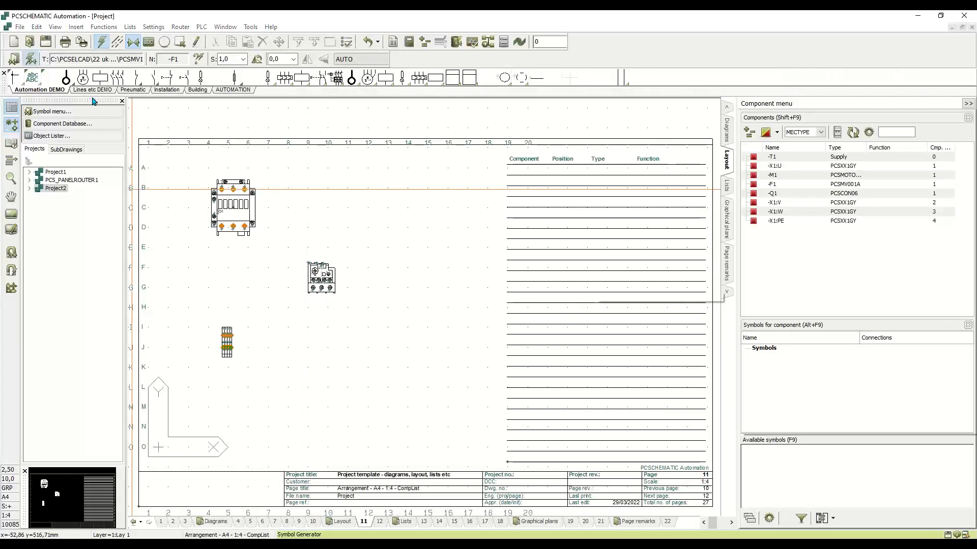
Configure a generated F1 symbol with top connections named 1,3,5,97 and bottom connections named 2,4,6,98, and close the Symbol Generator without placing it
{"action": "left_click", "coordinate": [31, 59]}
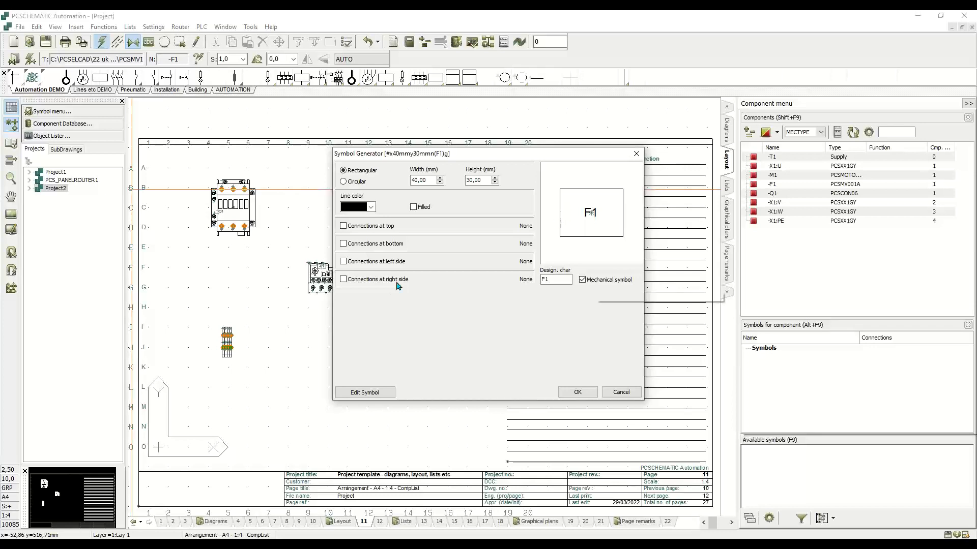
{"action": "left_click", "coordinate": [365, 227]}
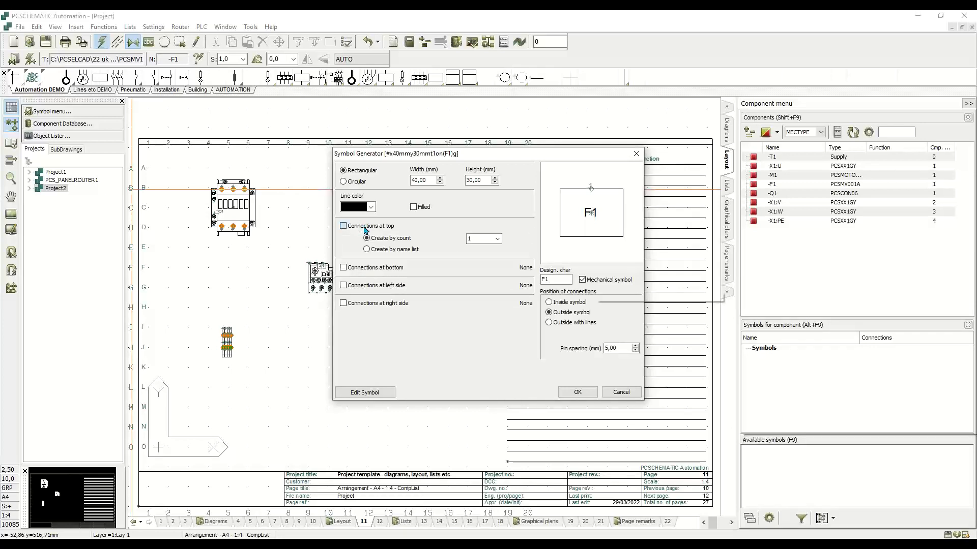
{"action": "left_click", "coordinate": [428, 254]}
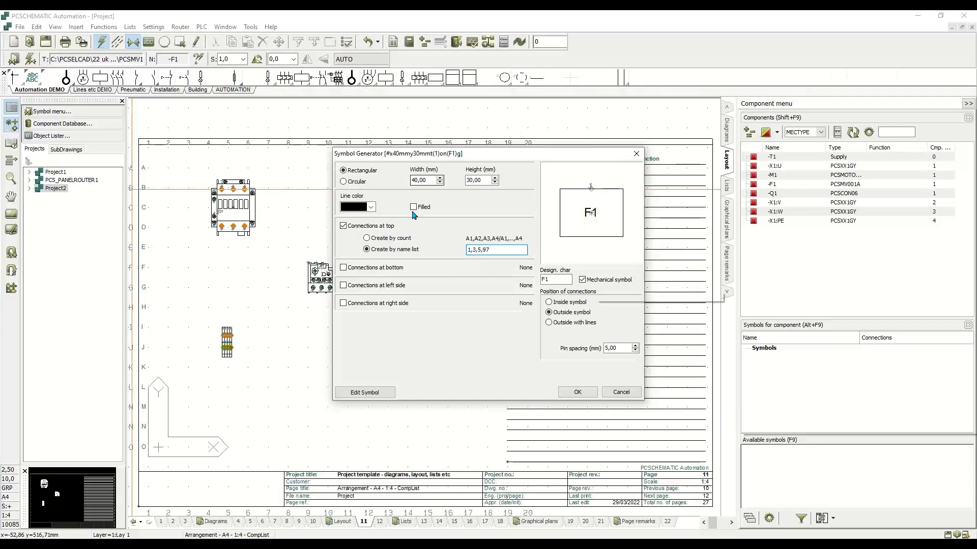
{"action": "left_click", "coordinate": [396, 269]}
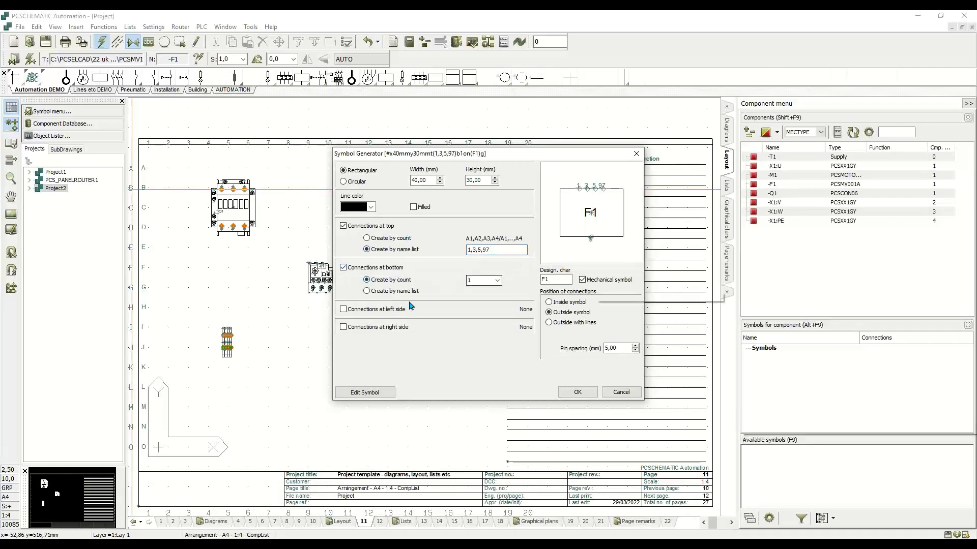
{"action": "left_click", "coordinate": [421, 292]}
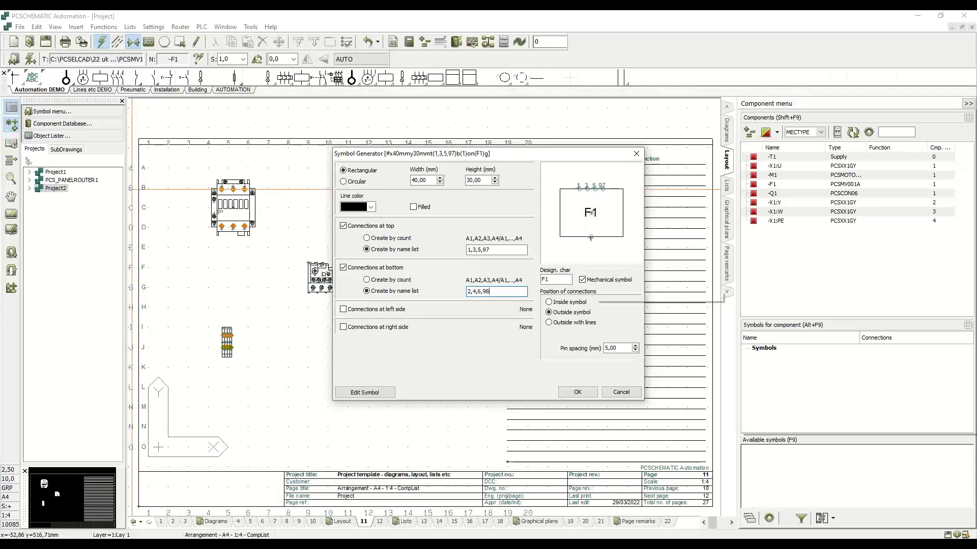
{"action": "key", "text": "Tab"}
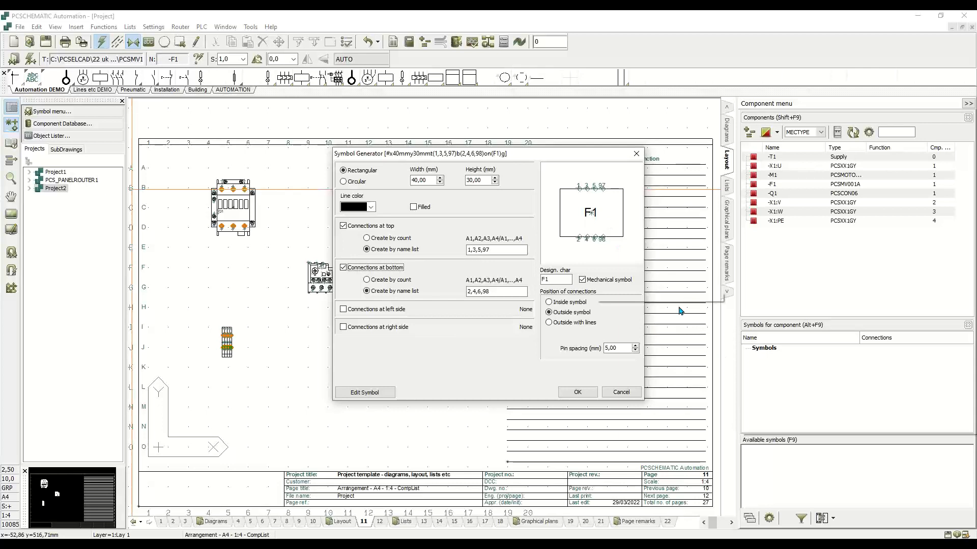
{"action": "left_click", "coordinate": [628, 396]}
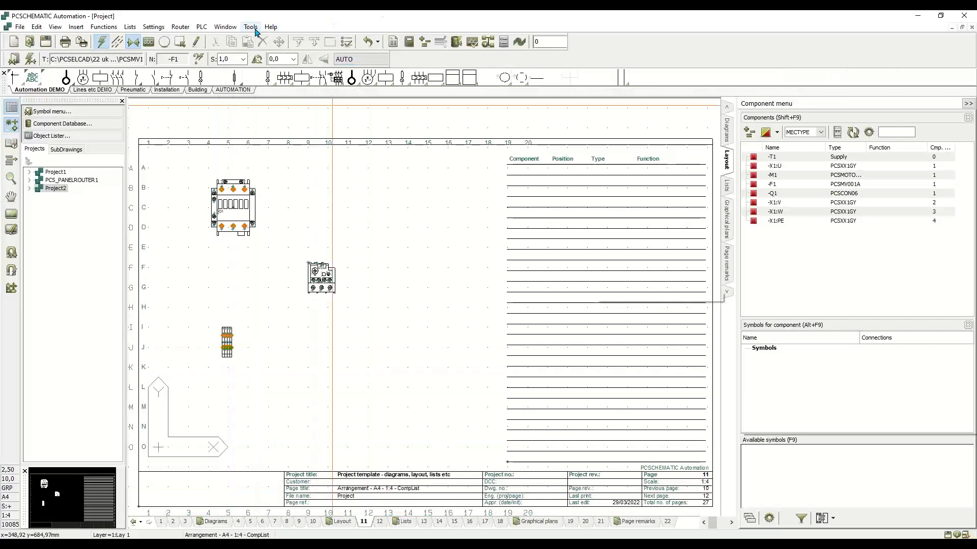
Switch to the Panelrouter user manual in Adobe Acrobat Reader, skim its first pages and return to the cover
{"action": "left_click", "coordinate": [265, 545]}
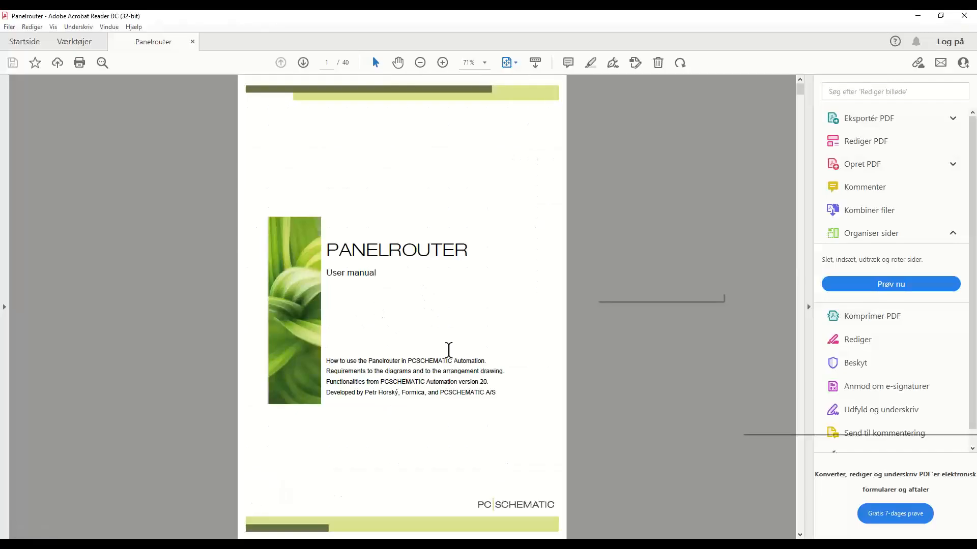
{"action": "scroll", "coordinate": [449, 349], "scroll_direction": "down", "scroll_amount": 3}
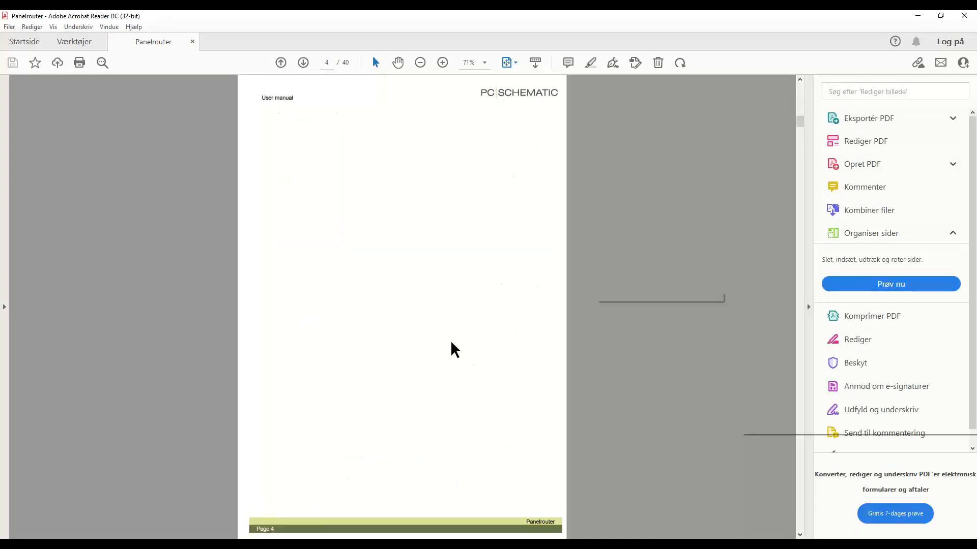
{"action": "scroll", "coordinate": [451, 343], "scroll_direction": "up", "scroll_amount": 1}
{"action": "scroll", "coordinate": [451, 343], "scroll_direction": "down", "scroll_amount": 2}
{"action": "scroll", "coordinate": [451, 345], "scroll_direction": "up", "scroll_amount": 1}
{"action": "scroll", "coordinate": [454, 351], "scroll_direction": "up", "scroll_amount": 3}
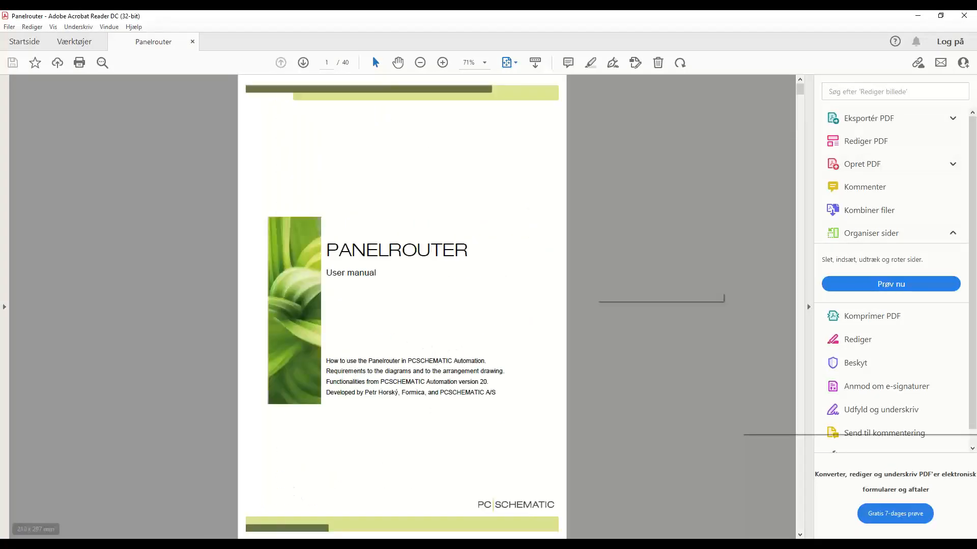